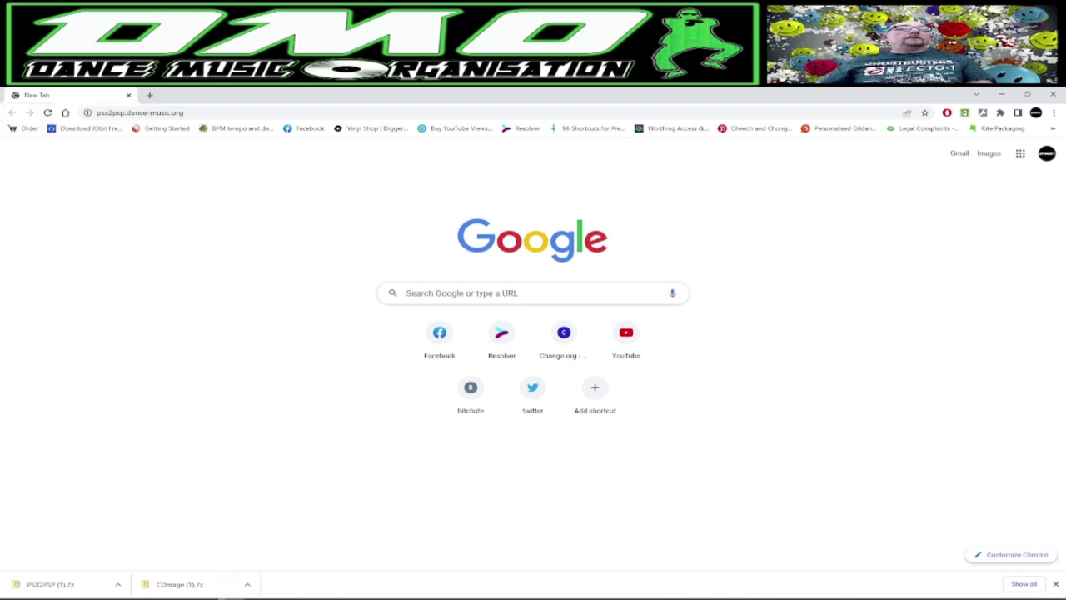
Switch to the browser window showing the Fear Effect 2: Retro Helix (USA) page.
mouse_move(172, 596)
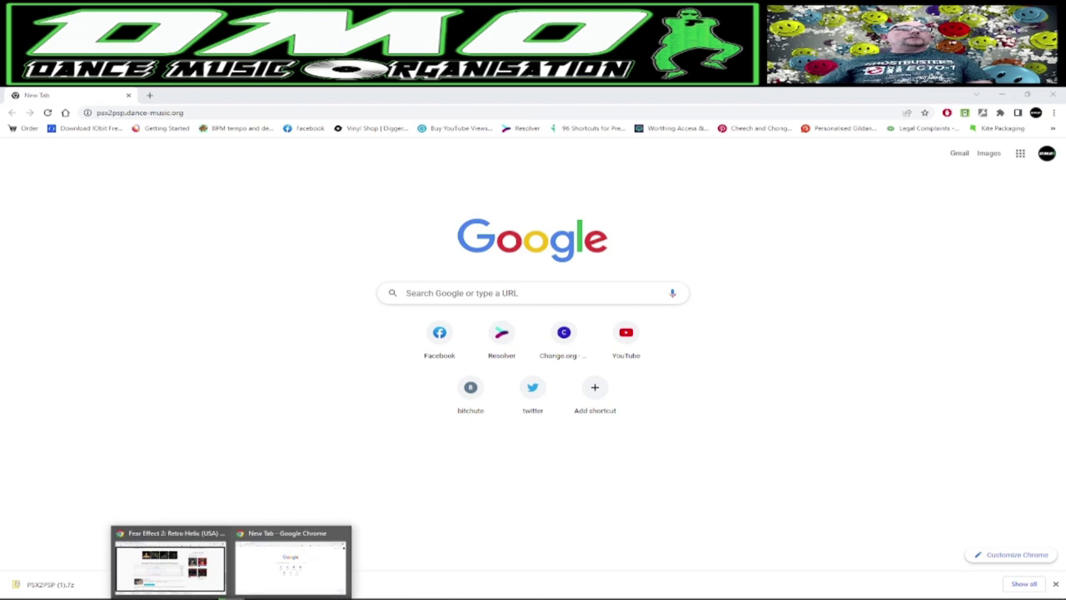
left_click(189, 538)
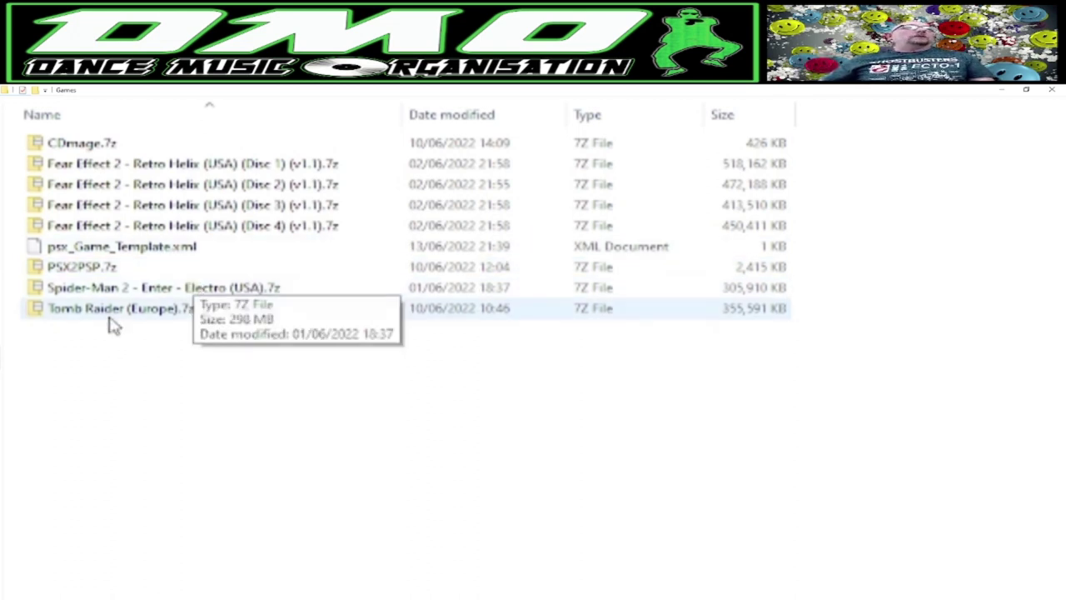
Extract the Spider-Man 2 - Enter - Electro (USA).7z archive into its own folder of the same name in the Games folder.
left_click(200, 293)
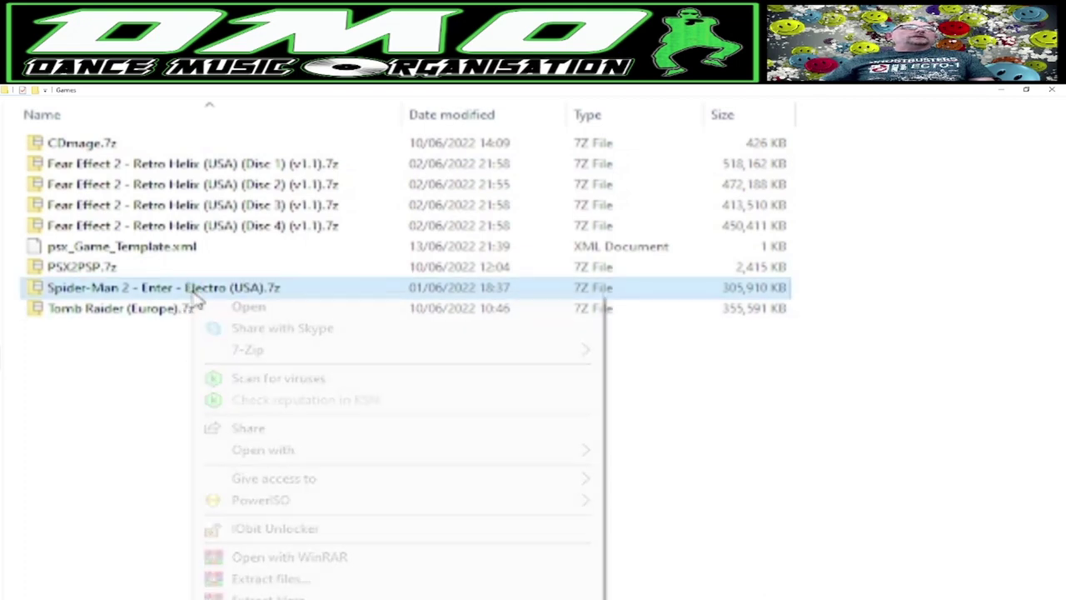
right_click(199, 300)
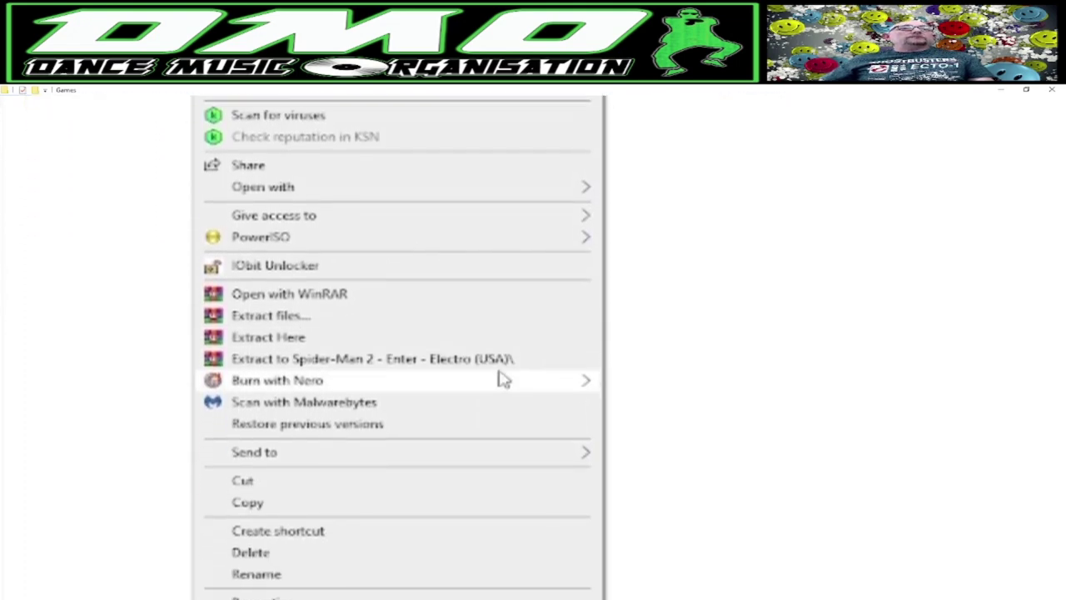
left_click(504, 442)
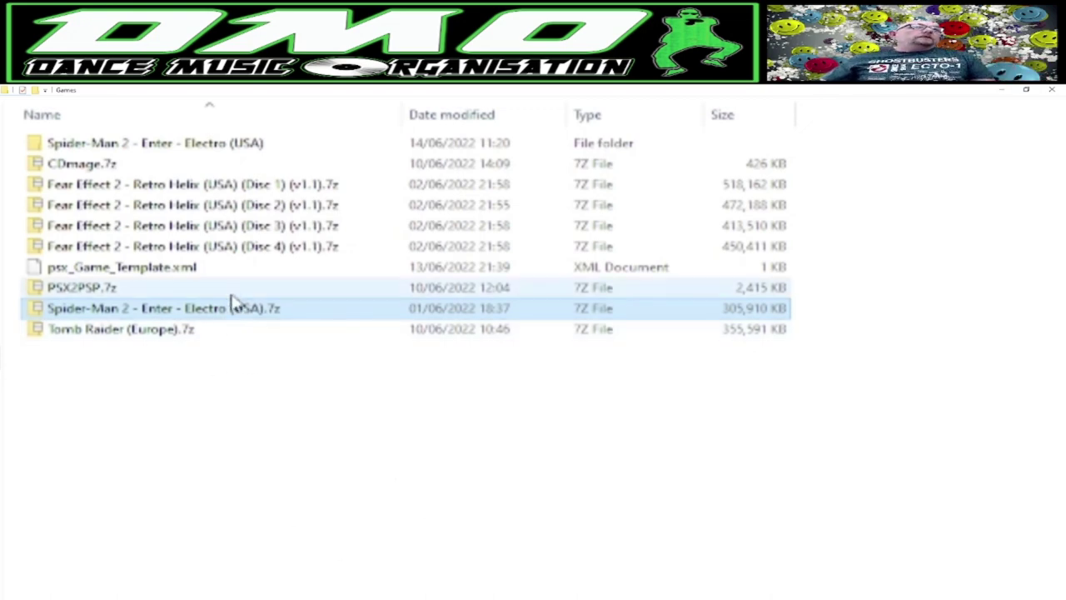
Rename the extracted Spider-Man 2 folder as psx_Spider-Man2_EnterElectro.
right_click(198, 152)
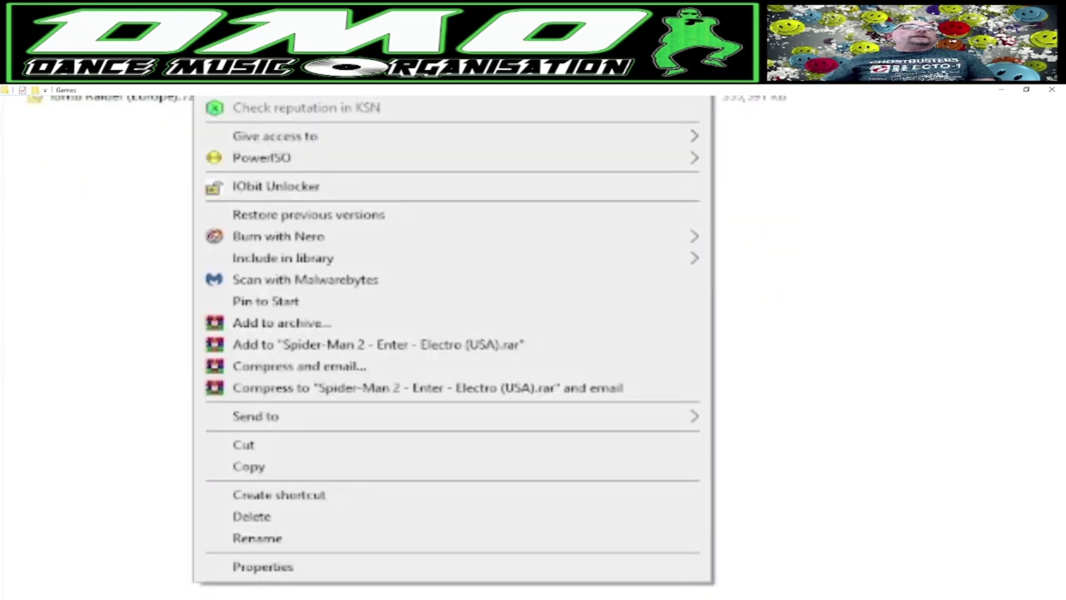
left_click(258, 538)
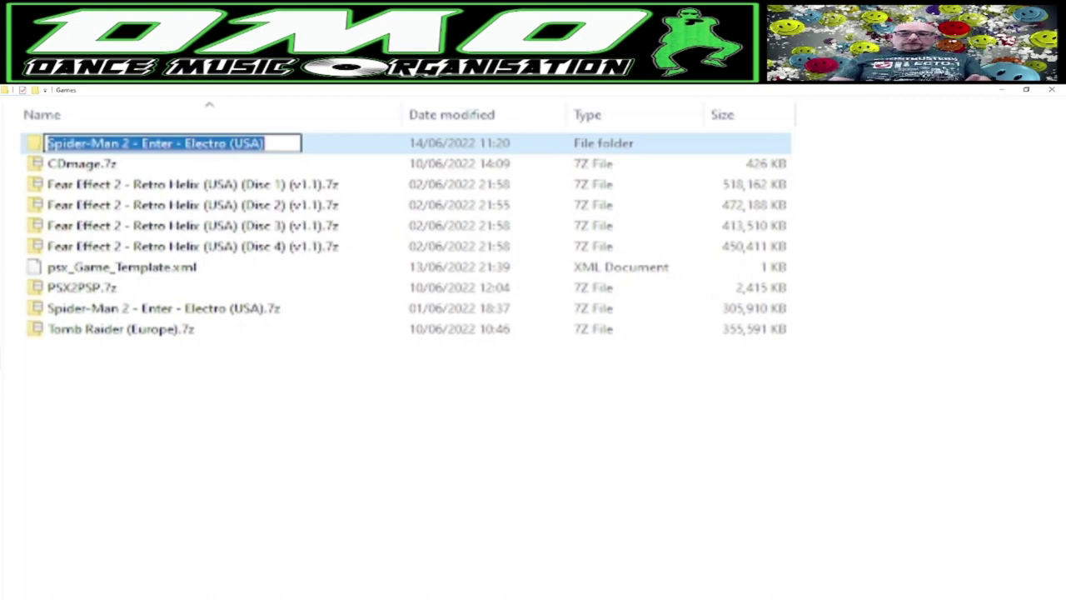
type("psx")
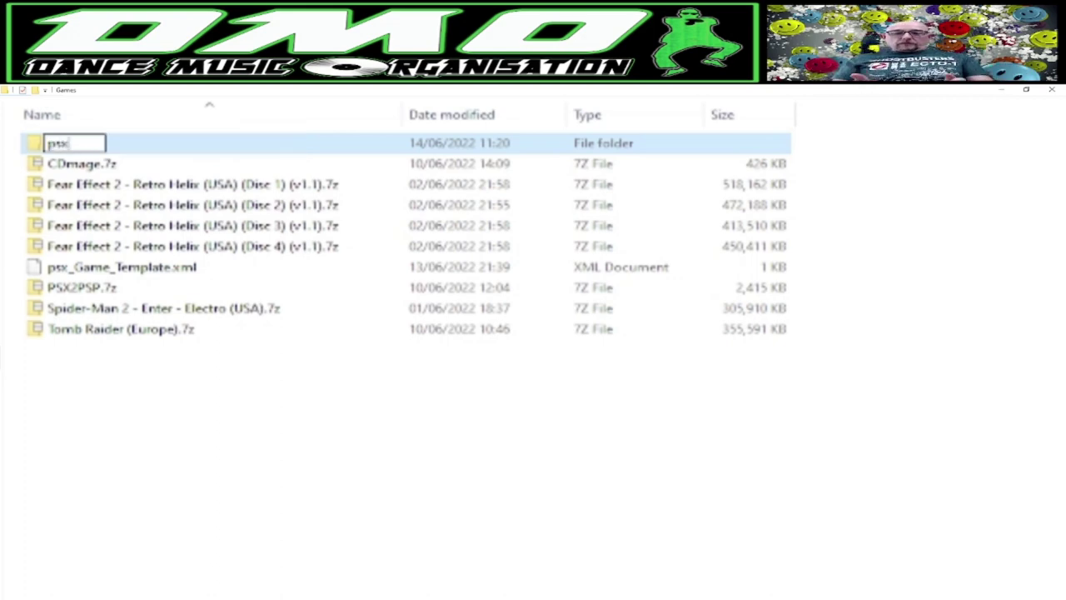
type("_Spider")
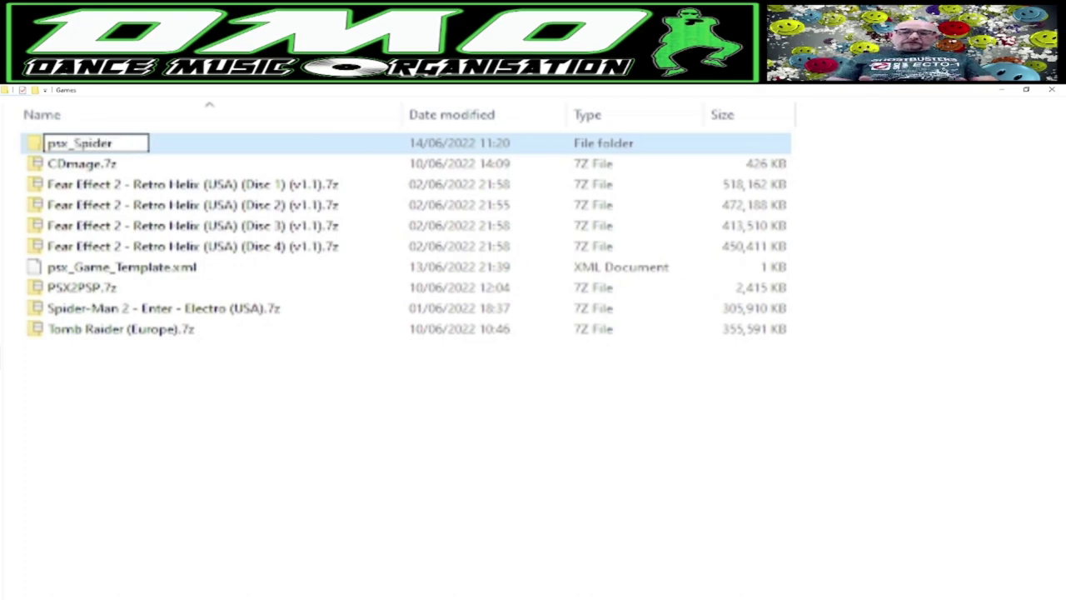
type("-Man")
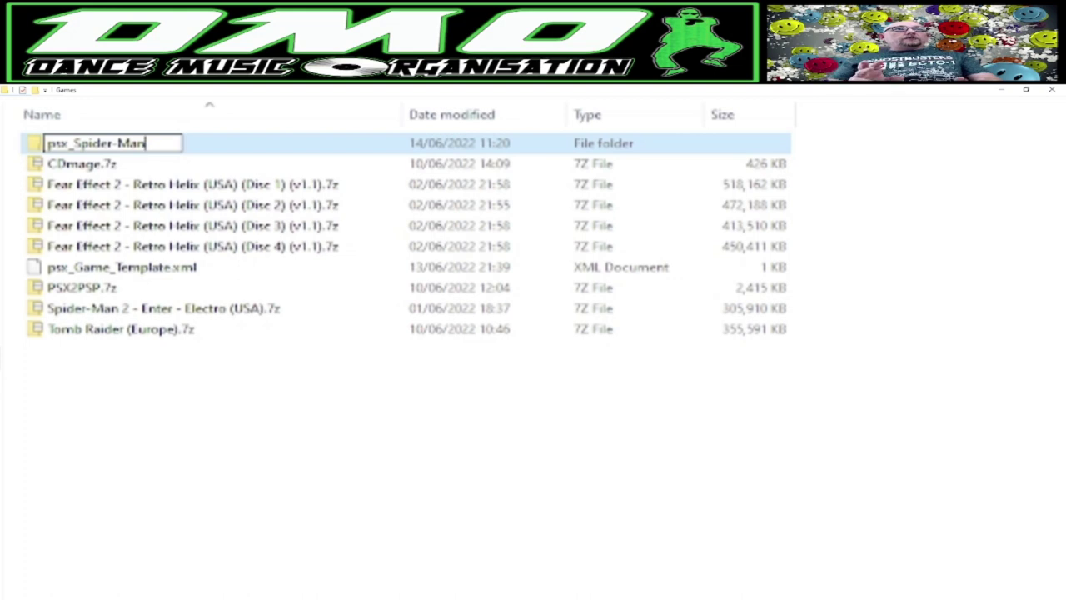
type("2")
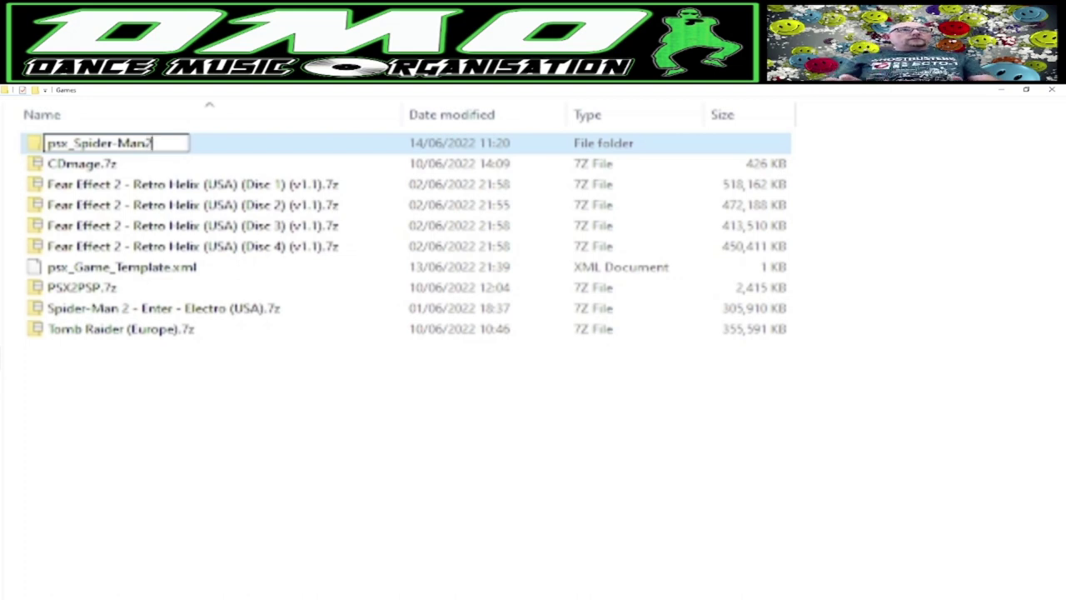
type("_")
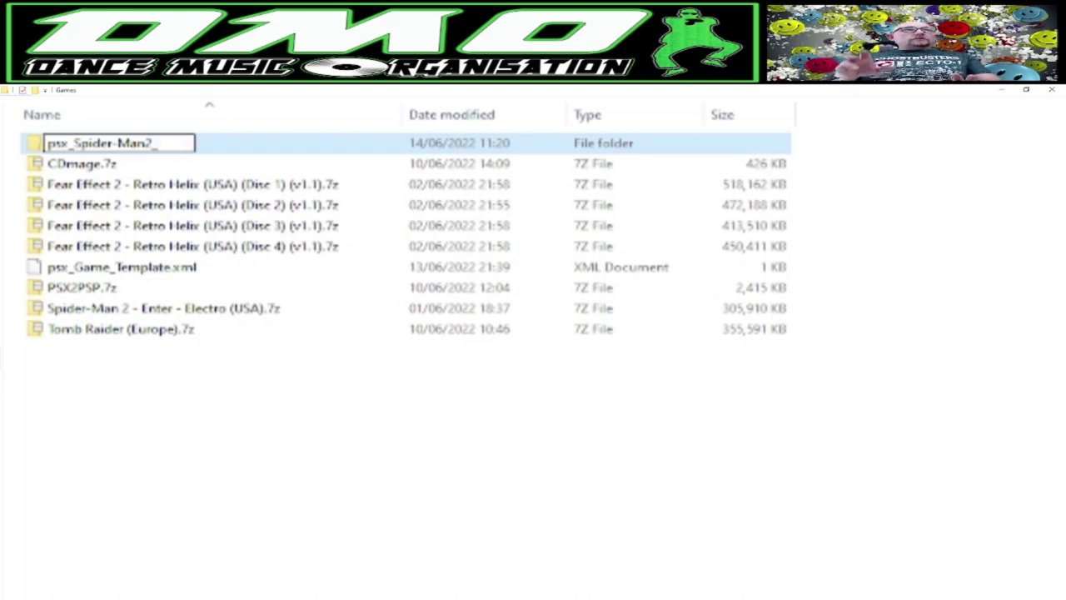
type("Enter")
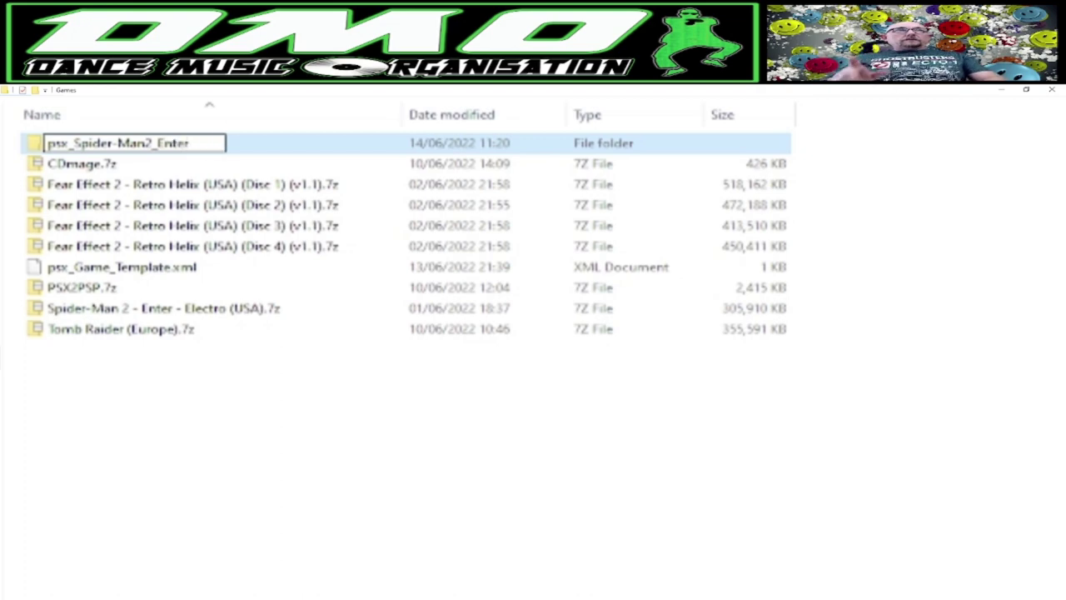
type("Electro")
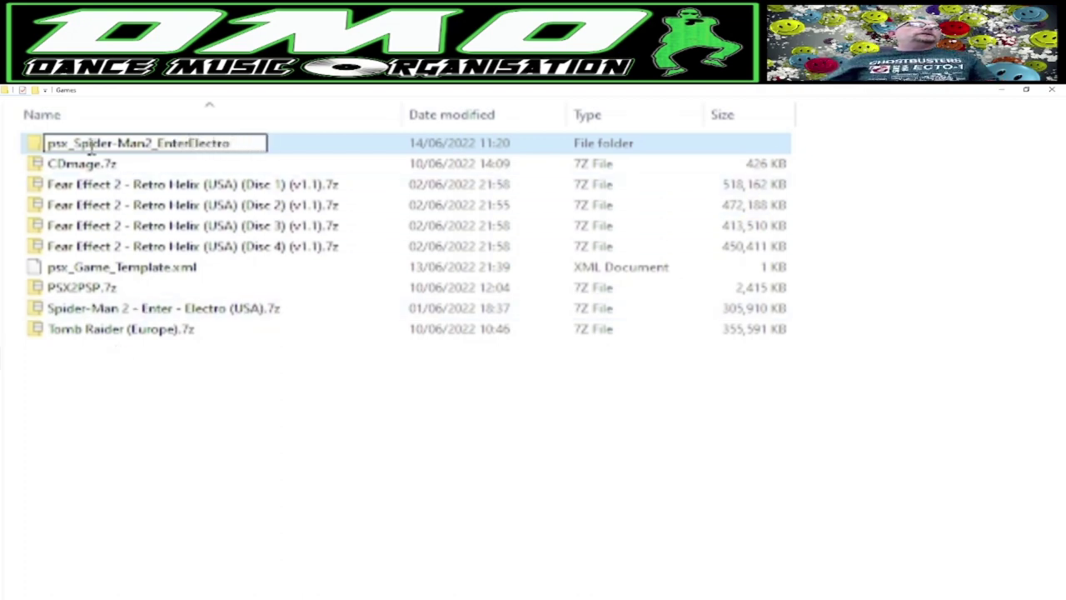
left_click(88, 171)
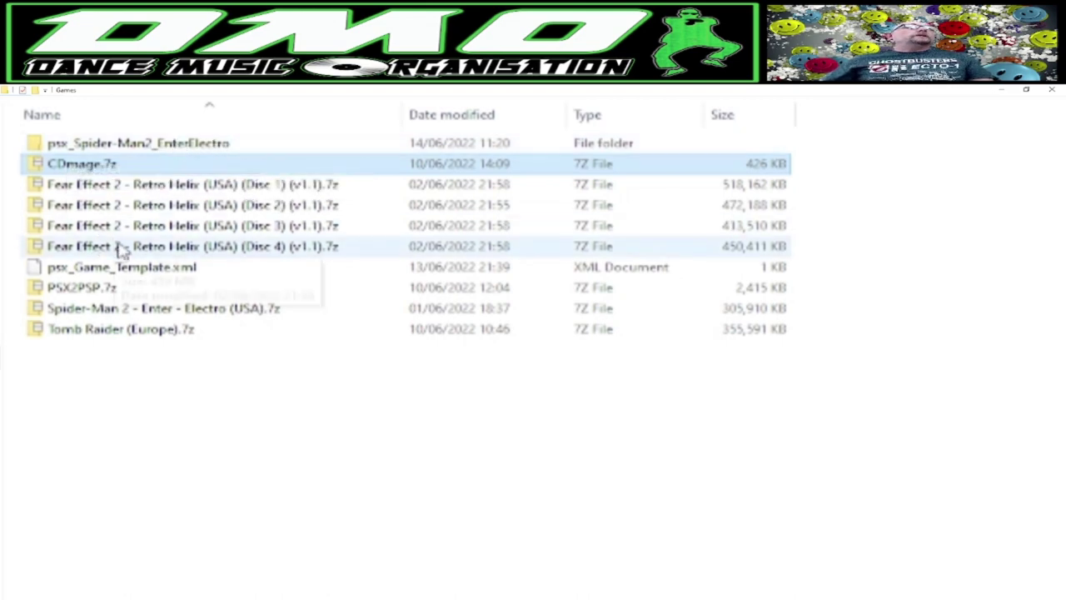
Copy psx_Game_Template.xml into the psx_Spider-Man2_EnterElectro folder, keeping the original in Games.
left_click(105, 271)
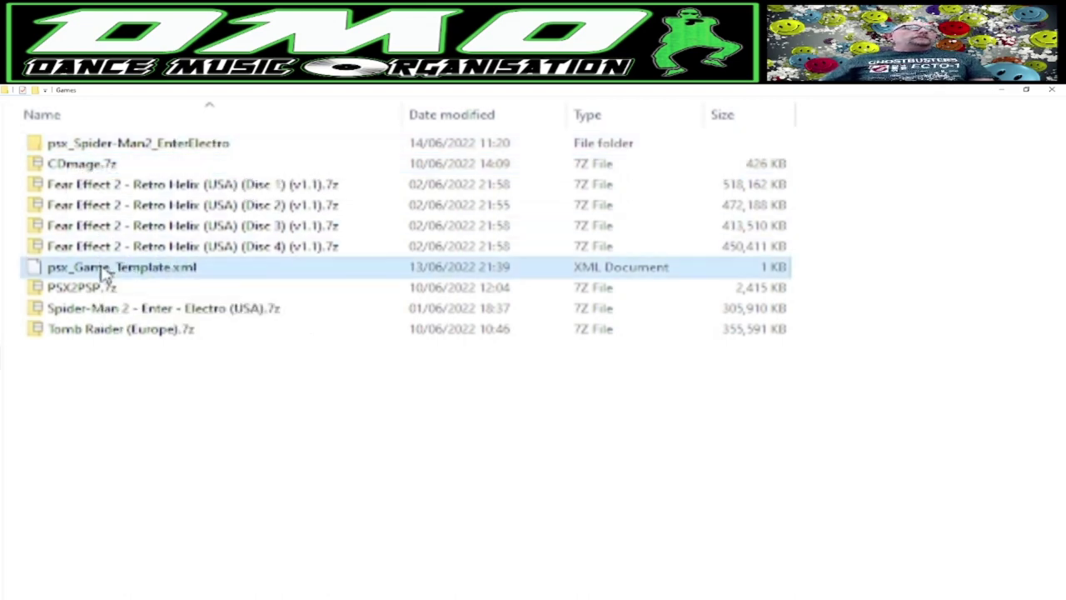
left_click_drag(105, 275, 116, 148)
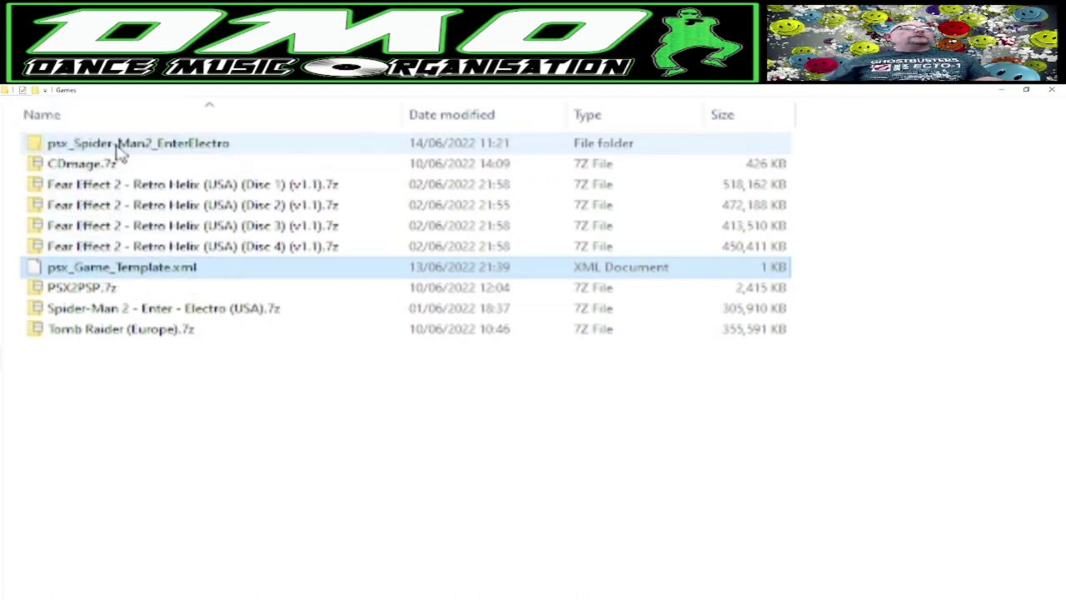
left_click(145, 374)
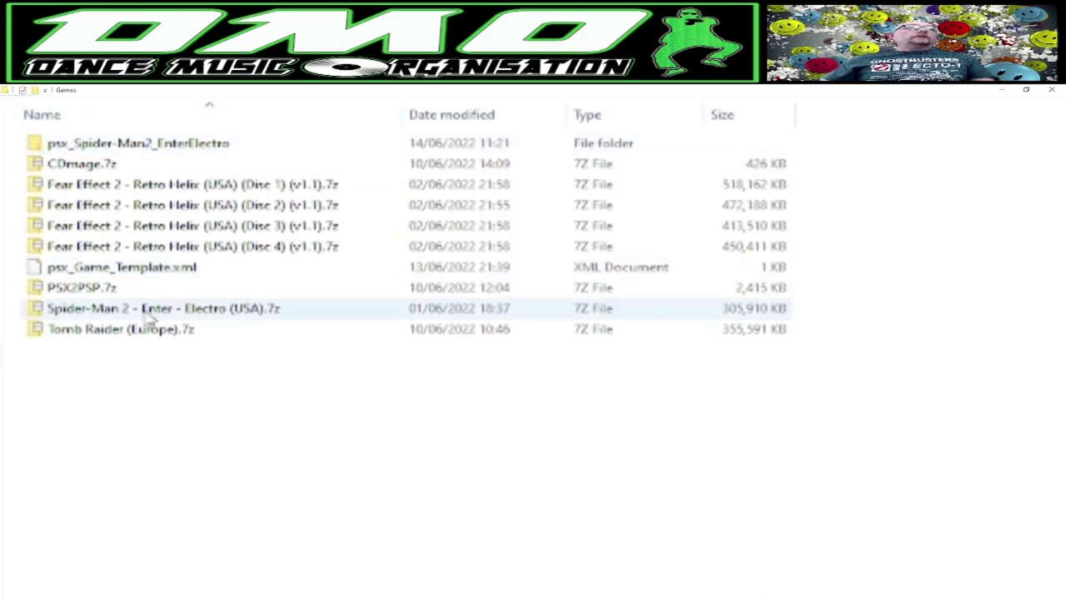
Copy the psx_Spider-Man2_EnterElectro folder's name to the clipboard without changing it.
right_click(174, 146)
left_click(234, 536)
key("ctrl+c")
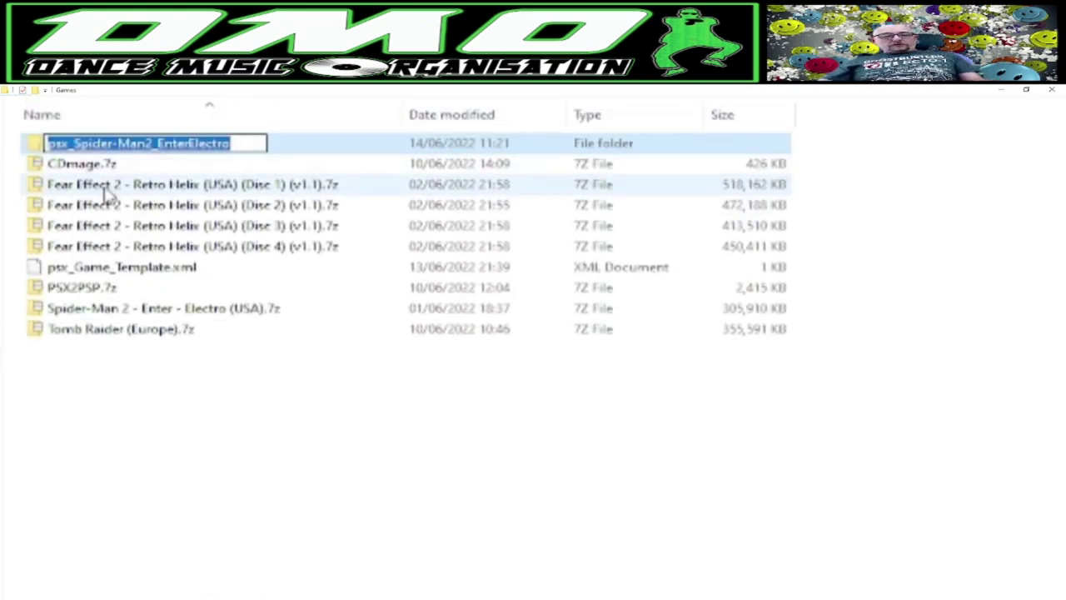
left_click(313, 386)
Open the psx_Spider-Man2_EnterElectro folder and rename the template XML file as psx_Spider-Man2_EnterElectro.xml.
left_click(153, 146)
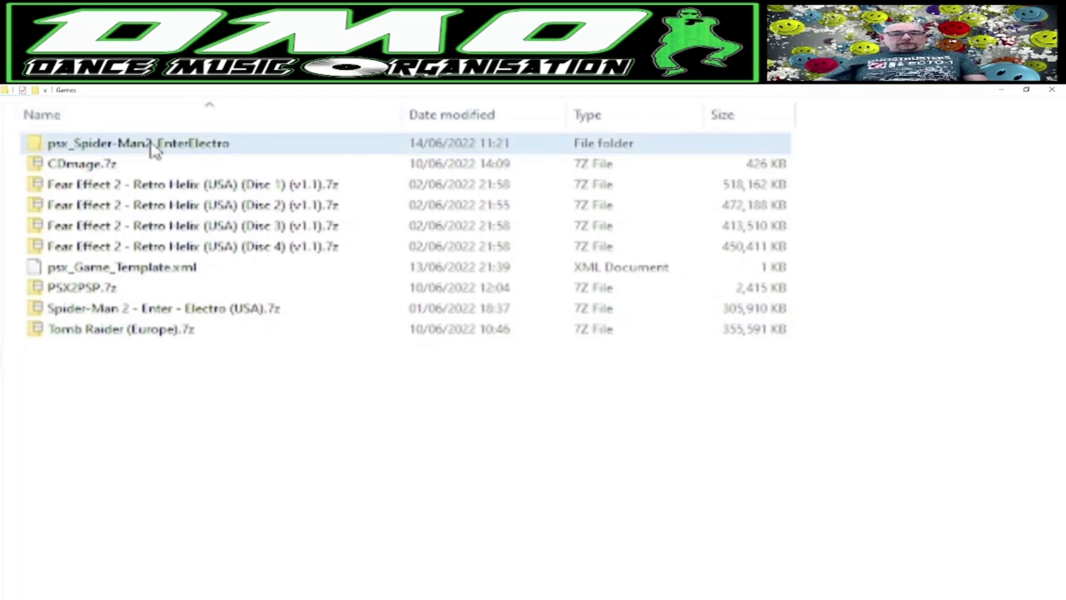
double_click(152, 146)
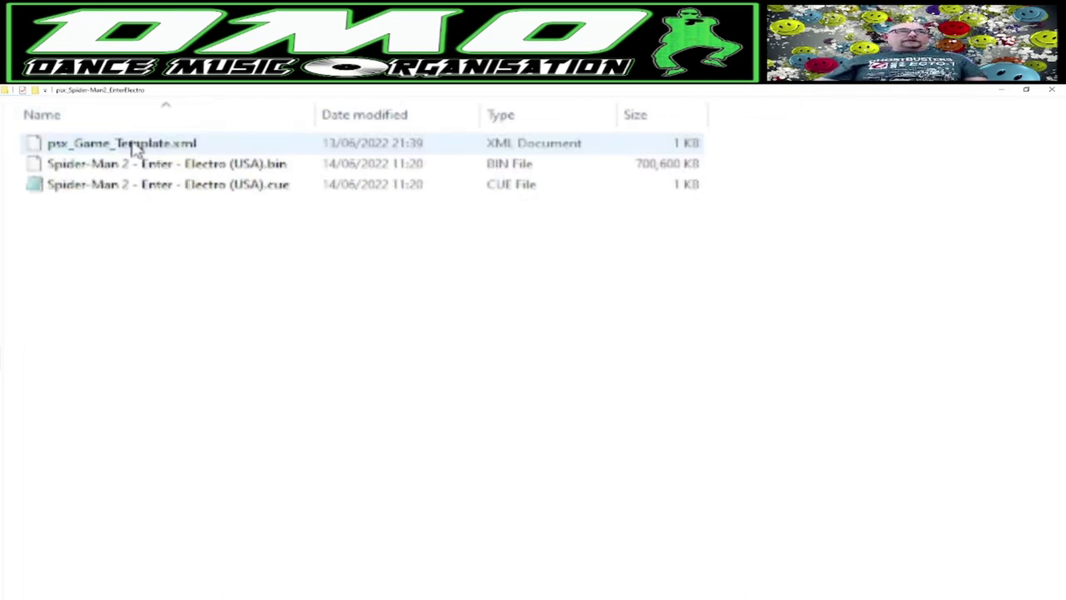
scroll(136, 137, "down", 1)
right_click(131, 127)
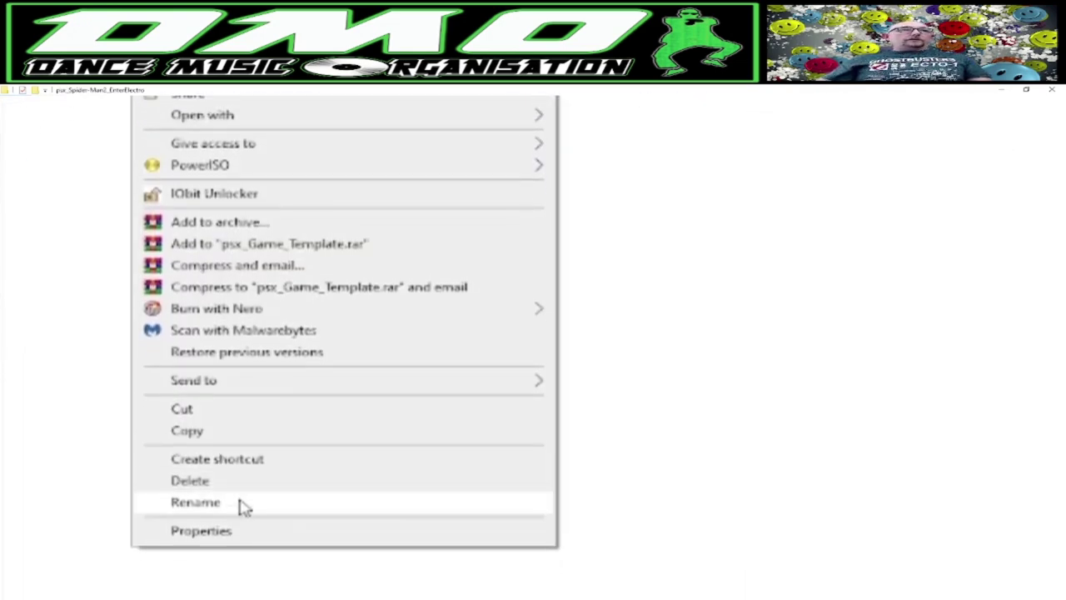
left_click(240, 503)
key("ctrl+v")
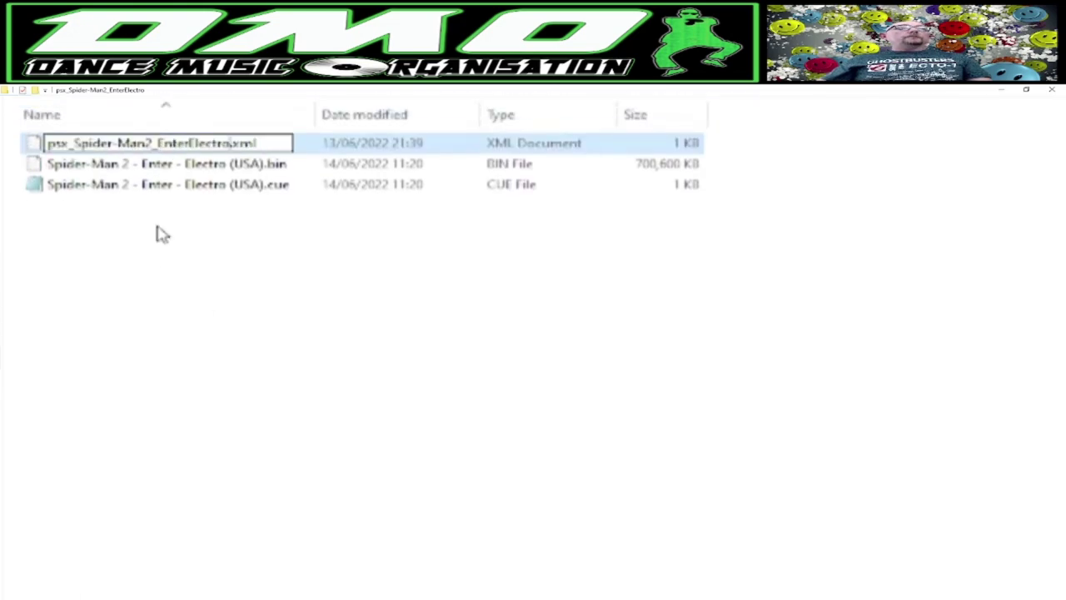
Rename the game's BIN and CUE files as psx_Spider-Man2_EnterElectro, keeping their .bin and .cue extensions.
right_click(174, 166)
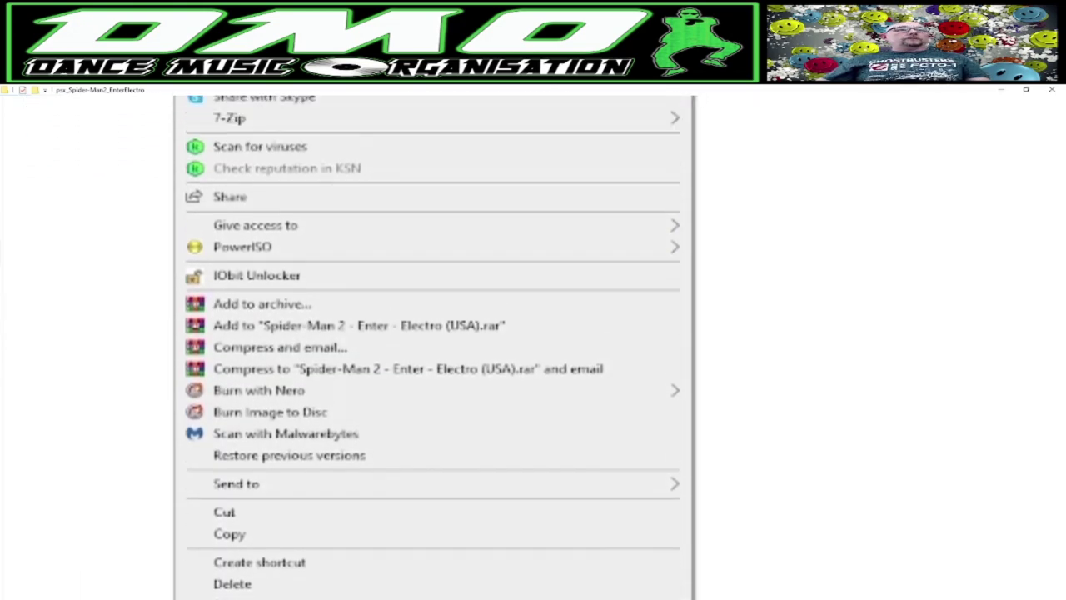
key("m")
key("ctrl+v")
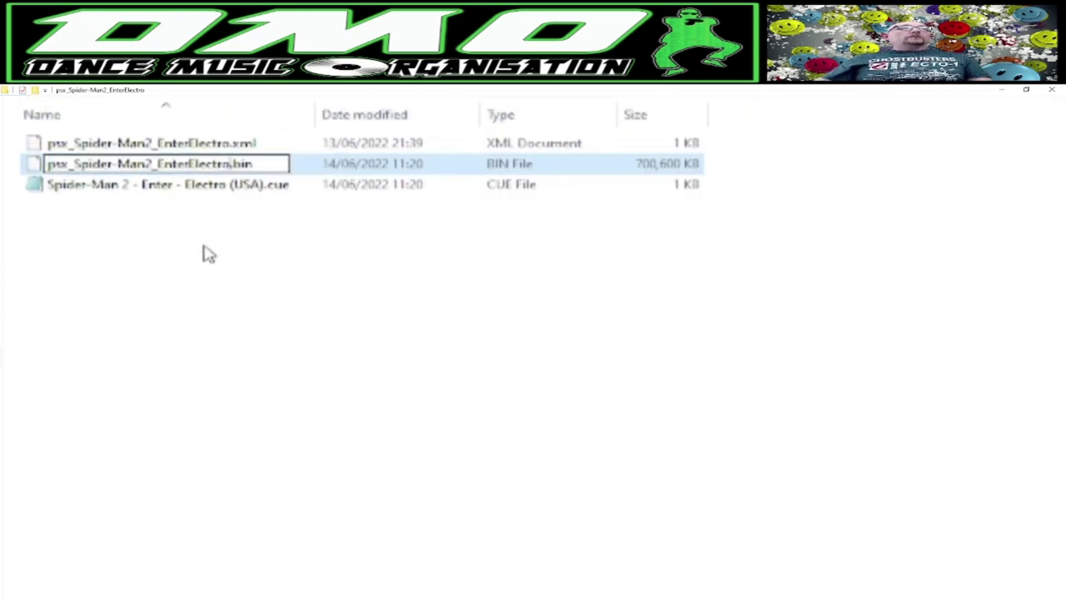
right_click(143, 190)
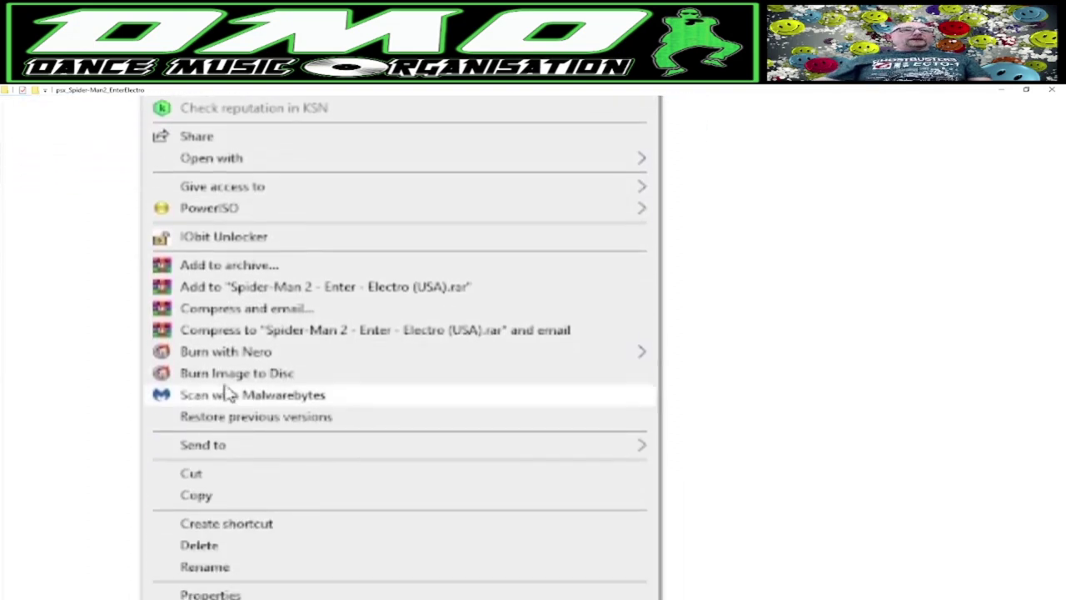
left_click(242, 579)
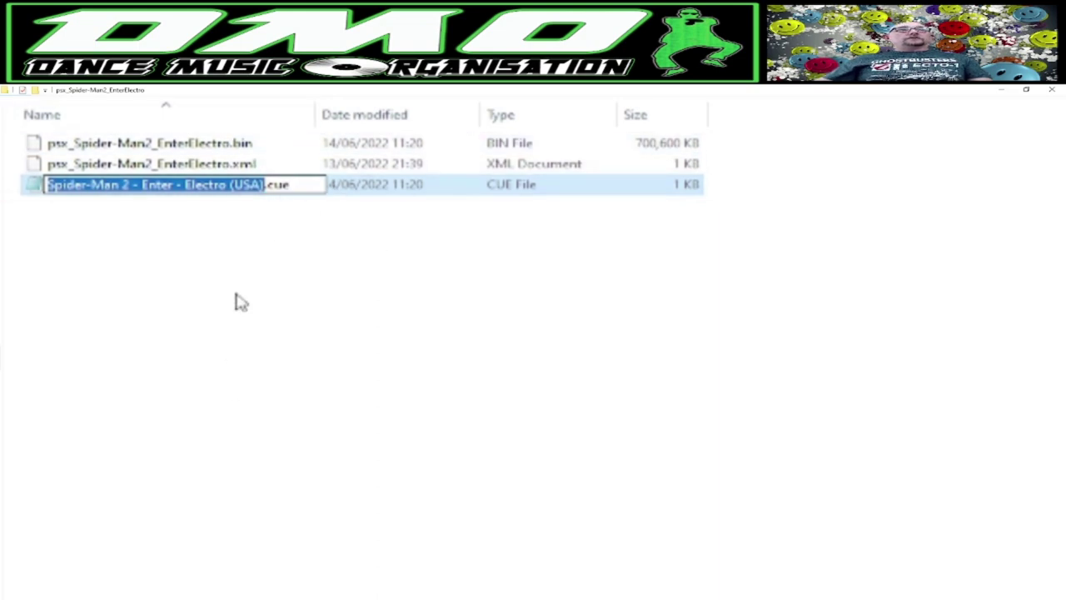
key("ctrl+v")
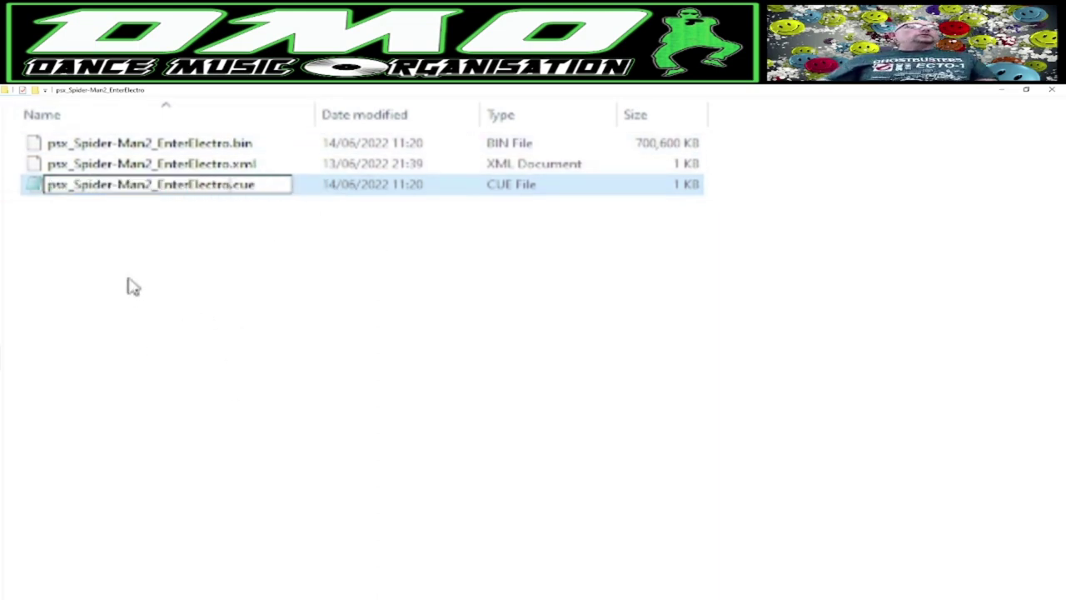
left_click(147, 255)
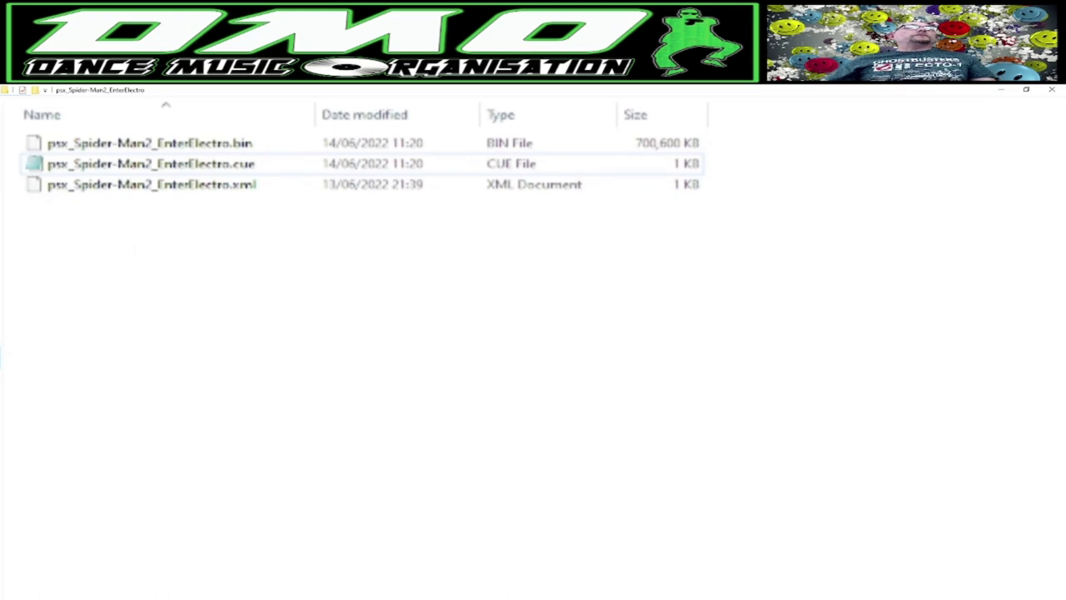
Edit the CUE file in Notepad so its FILE line references psx_Spider-Man2_EnterElectro.bin, then save and close it.
right_click(173, 173)
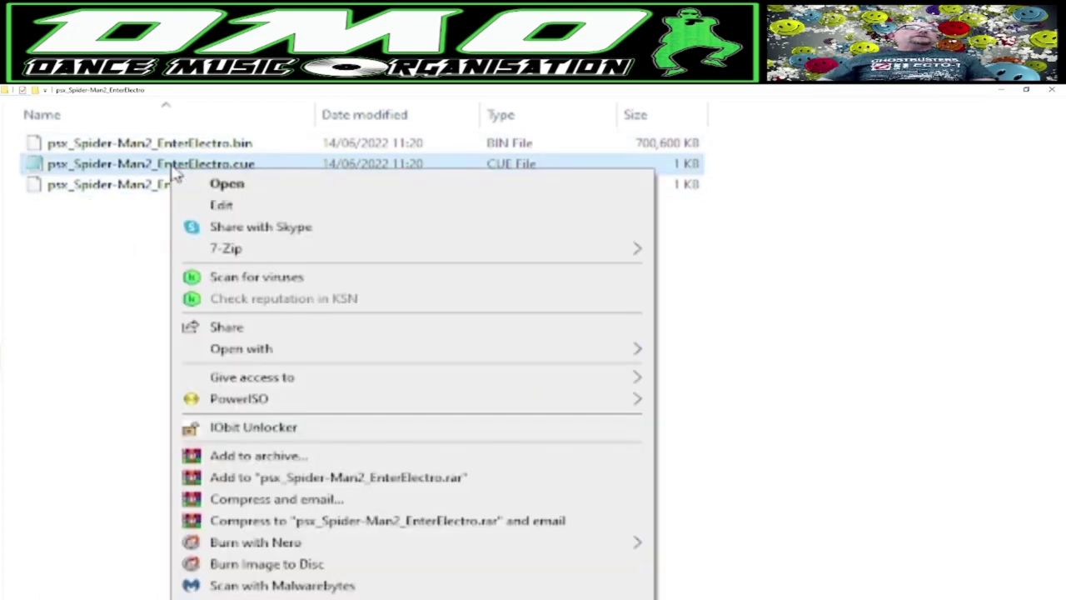
left_click(222, 205)
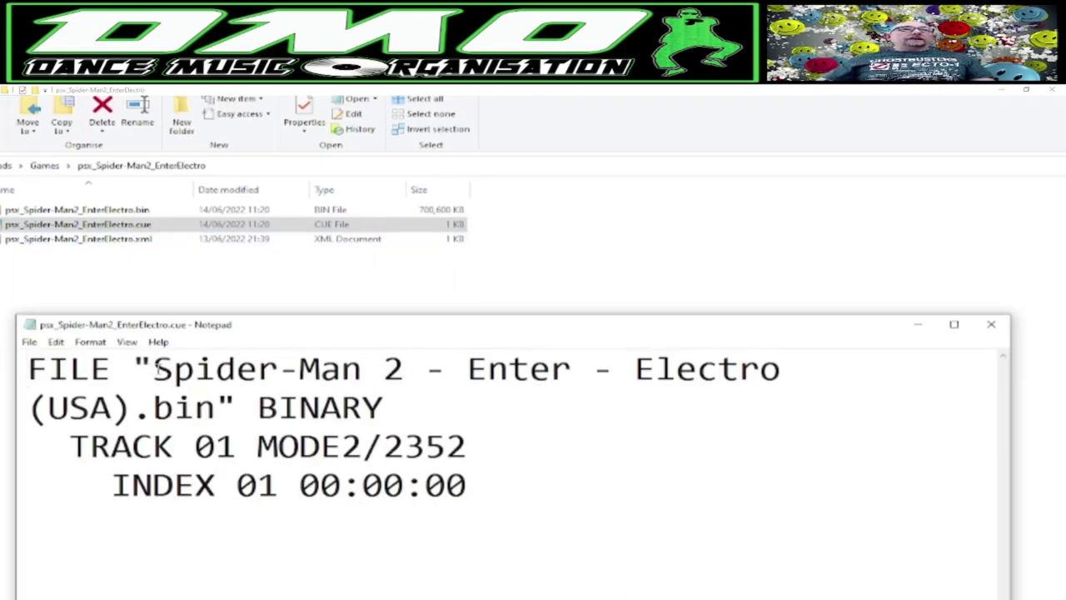
left_click_drag(153, 368, 133, 407)
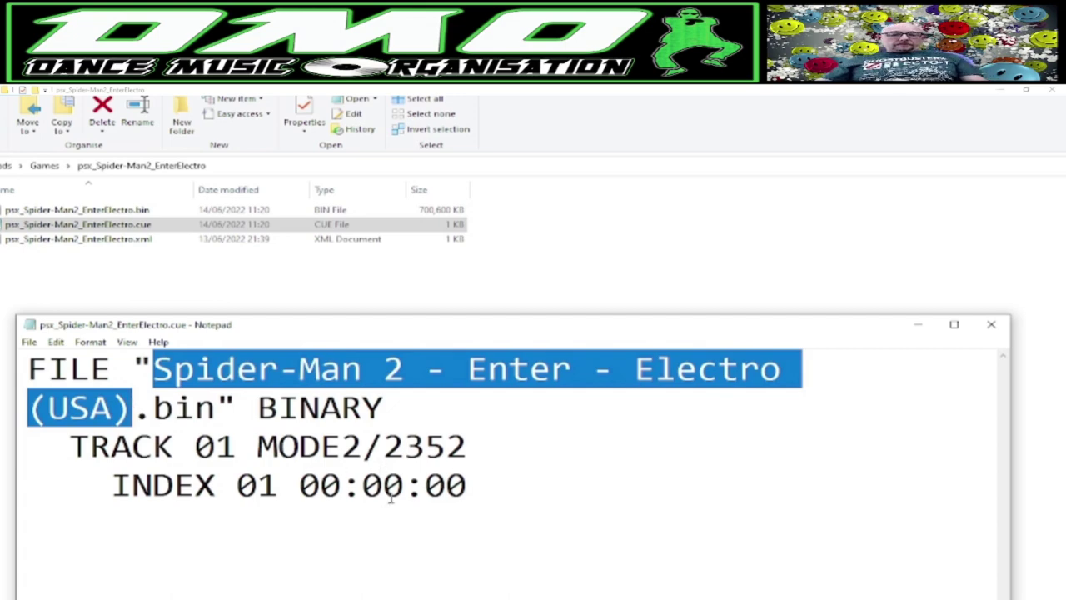
type("psx_Spider-Man2_EnterElectro")
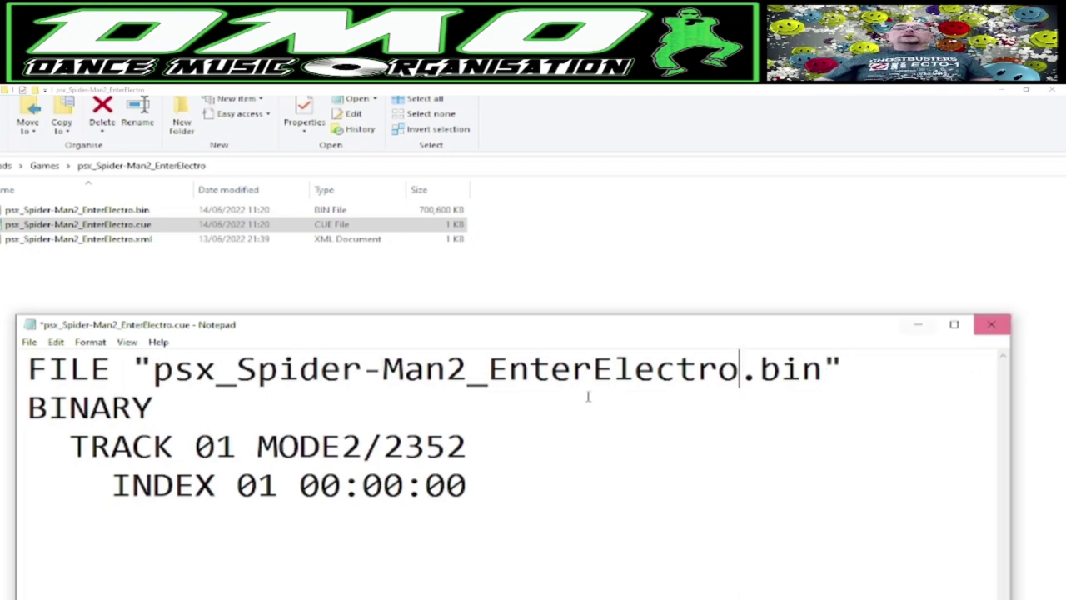
left_click(993, 328)
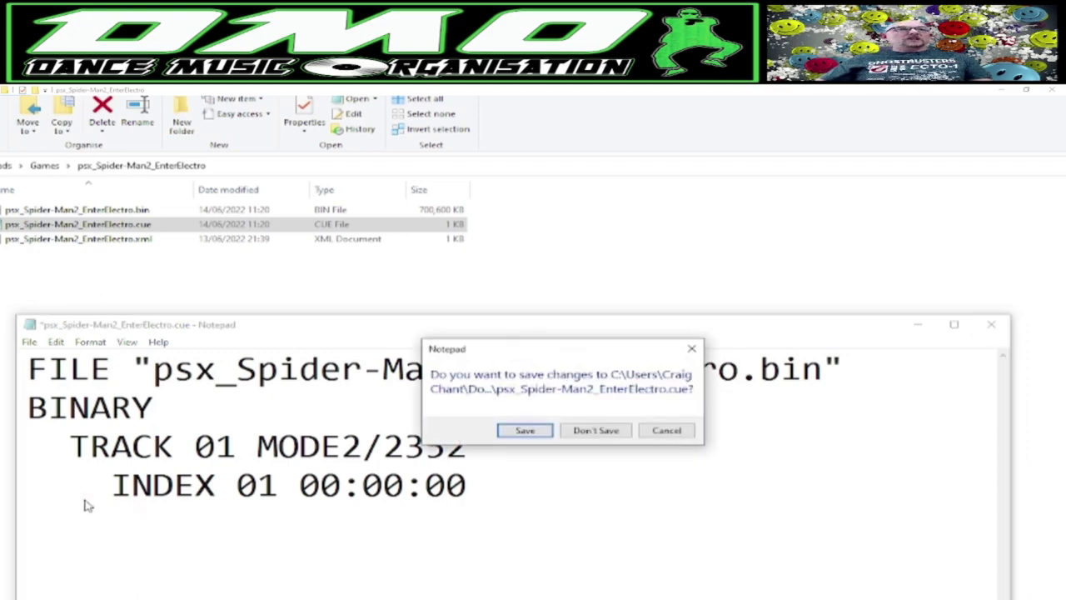
left_click(525, 431)
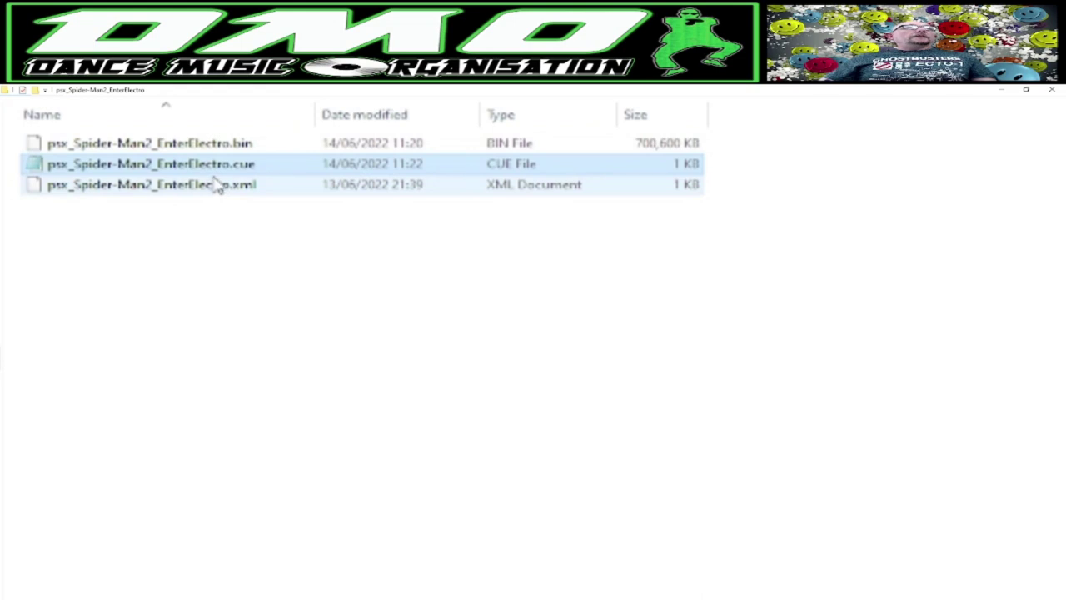
Open psx_Spider-Man2_EnterElectro.xml from the game folder for editing in WordPad.
left_click(167, 193)
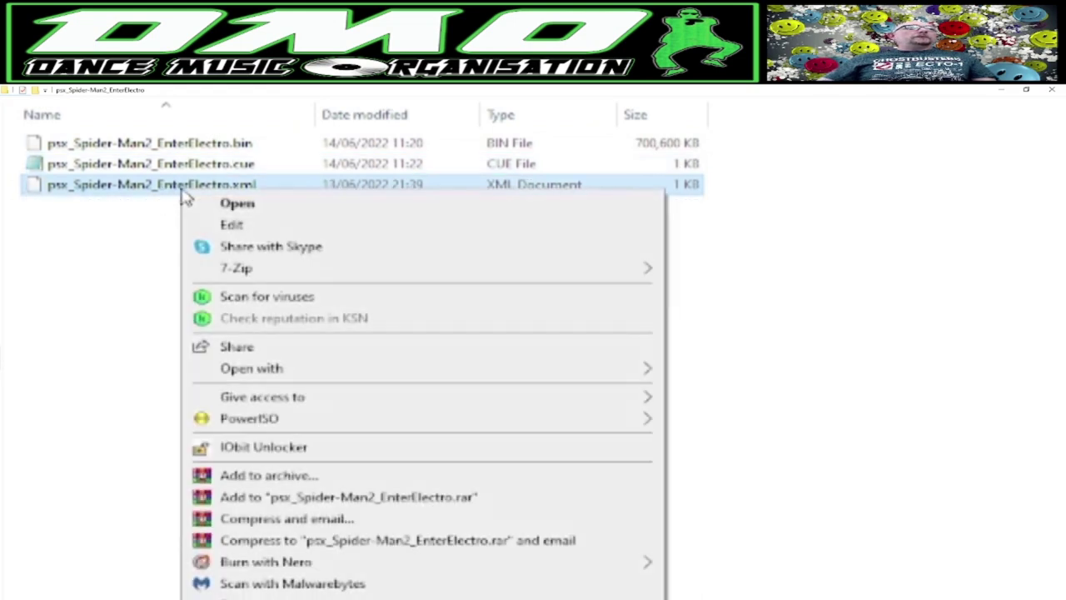
right_click(180, 192)
left_click(230, 225)
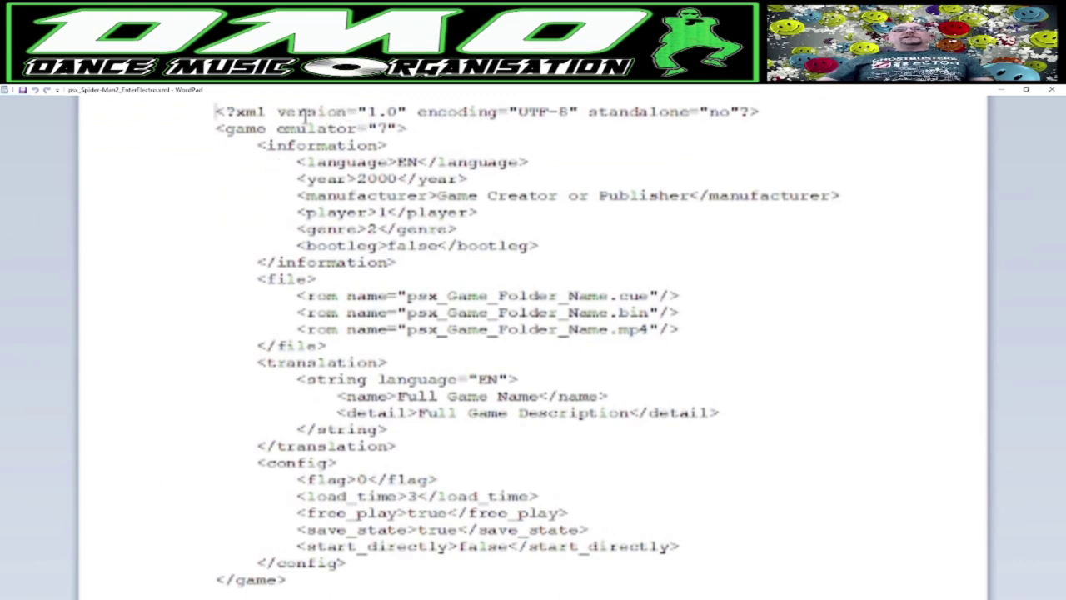
double_click(382, 128)
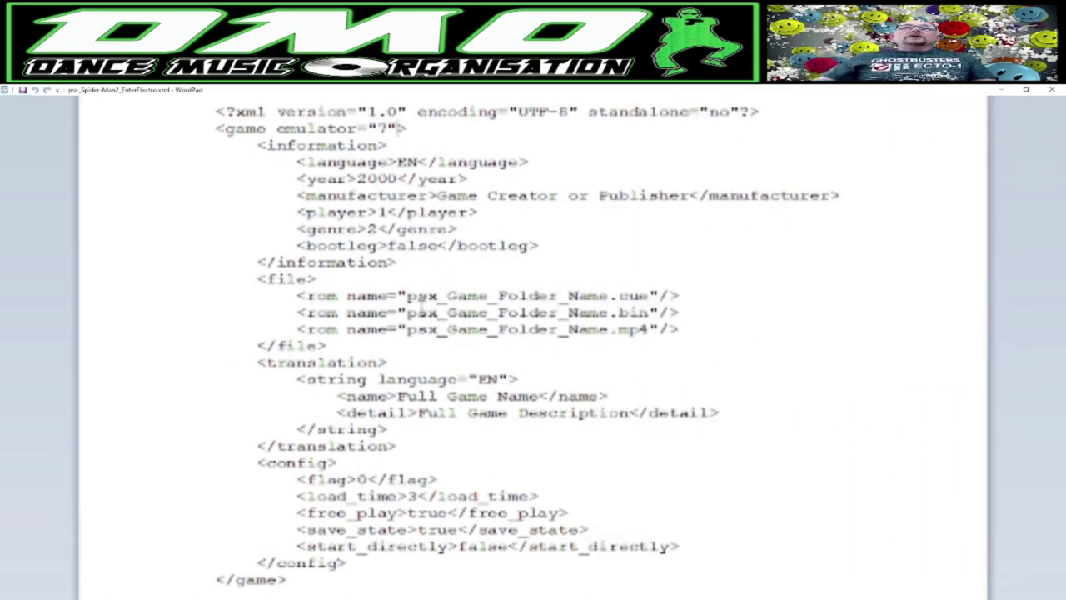
Replace psx_Game_Folder_Name with psx_Spider-Man2_EnterElectro in the XML's .cue, .bin and .mp4 rom name entries.
left_click_drag(408, 296, 593, 290)
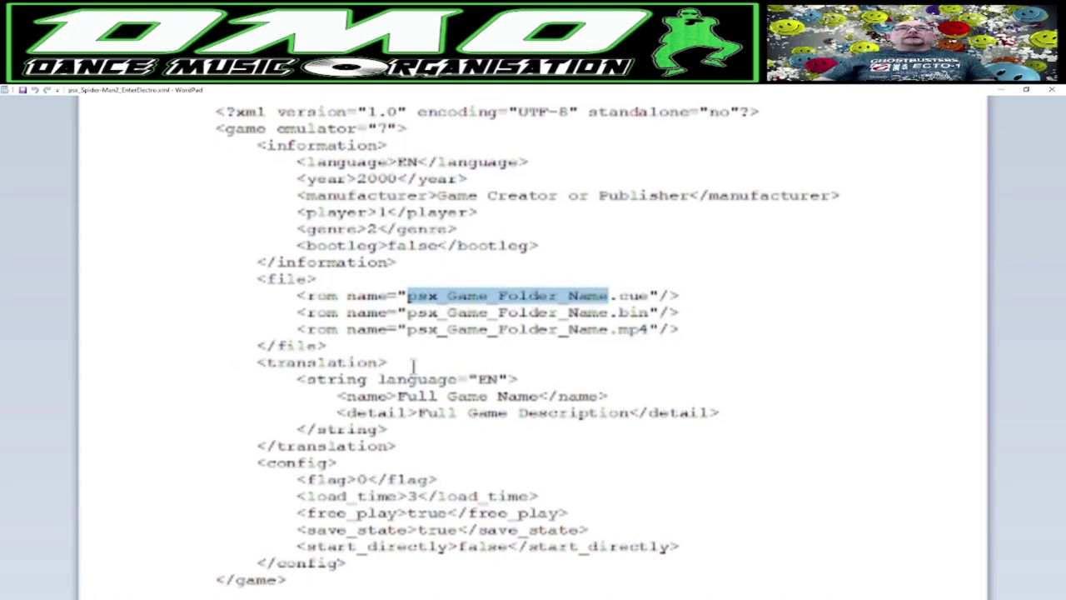
type("psx_Spider-Man2_EnterElectro")
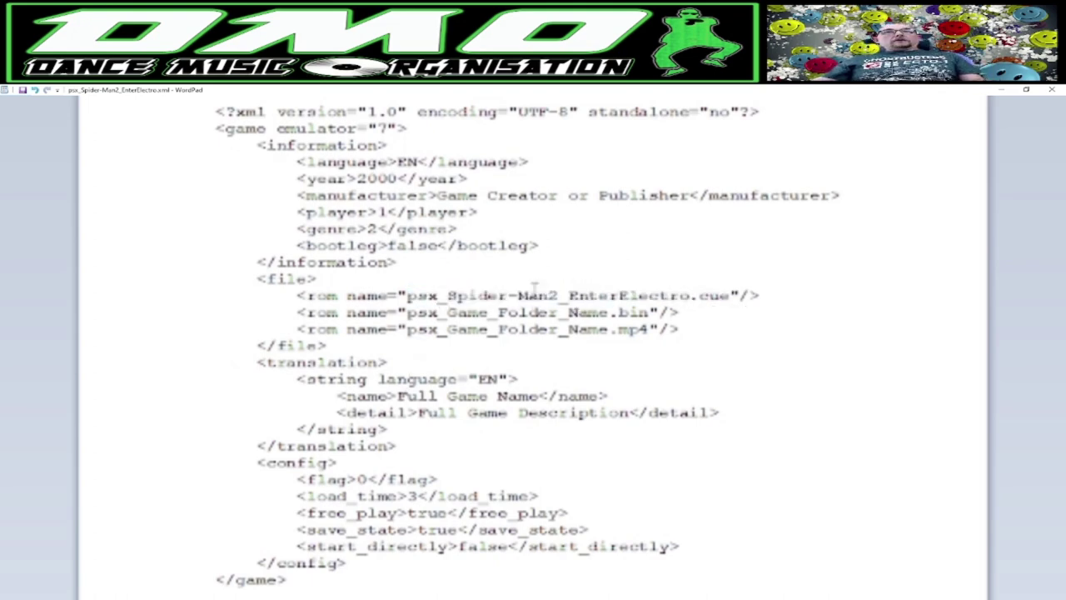
left_click_drag(408, 312, 612, 328)
type("psx_Spider-Man2_EnterElectro")
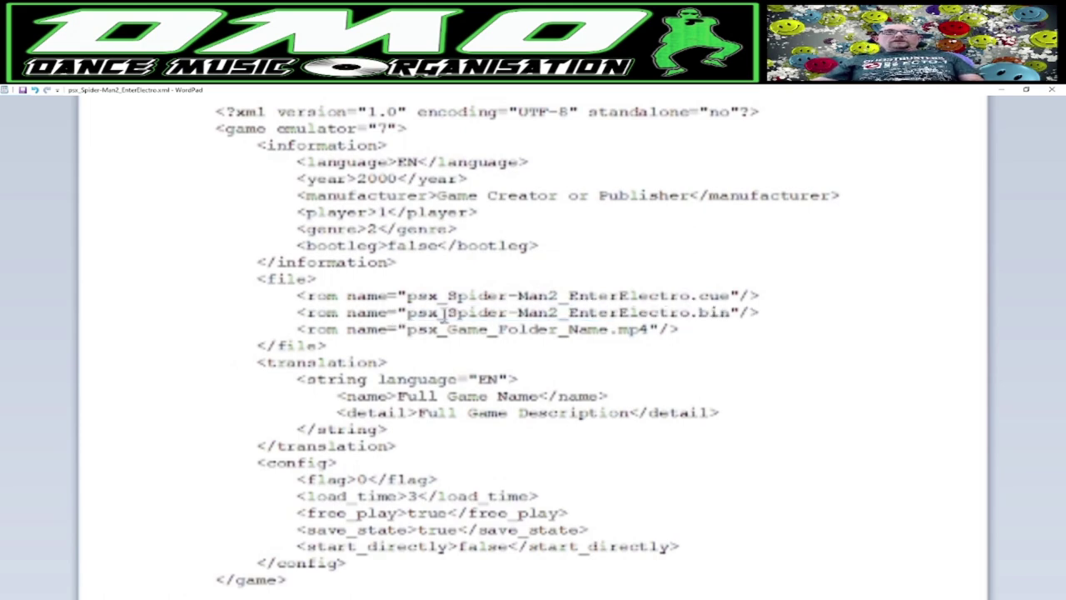
left_click_drag(408, 329, 590, 329)
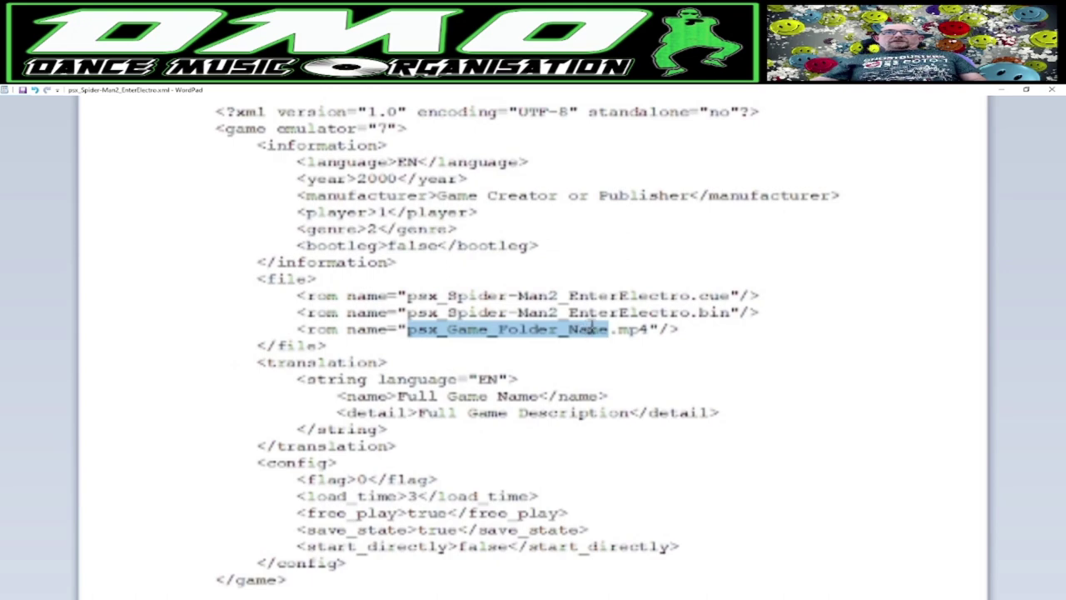
type("psx_Spider-Man2_EnterElectro")
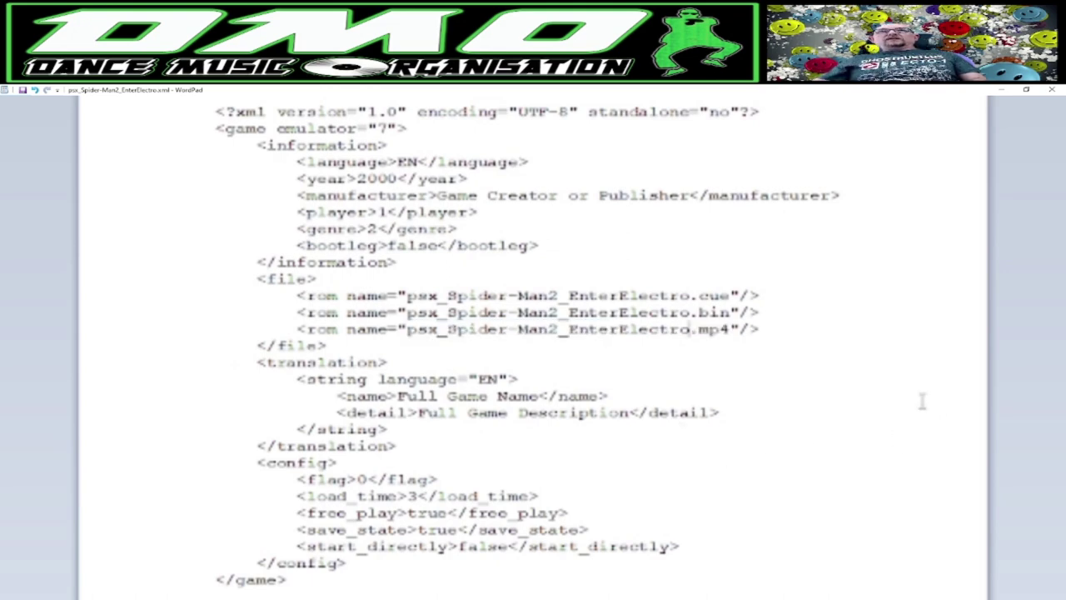
left_click(439, 297)
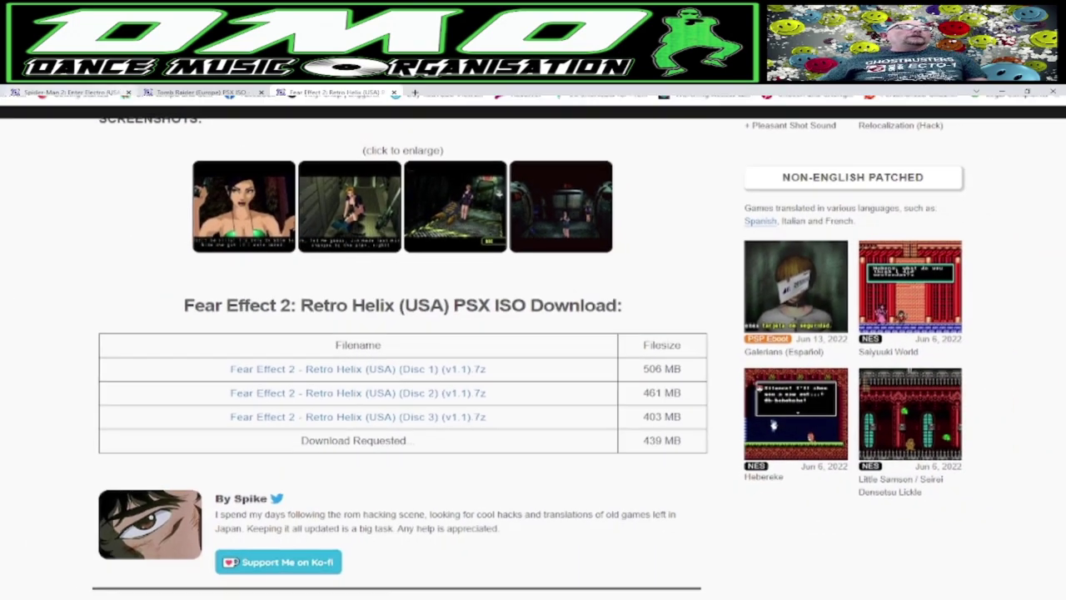
Copy the title "Spider-Man 2: Enter Electro (USA)" from the game's CDRomance page in Chrome into the XML's name and detail fields in WordPad.
left_click(98, 92)
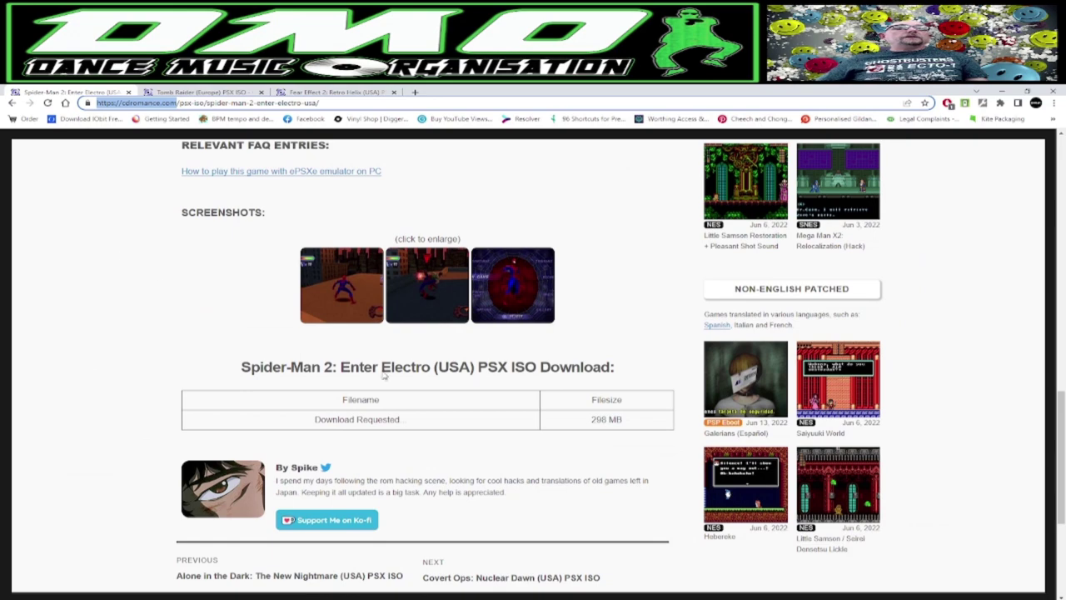
scroll(384, 376, "up", 1)
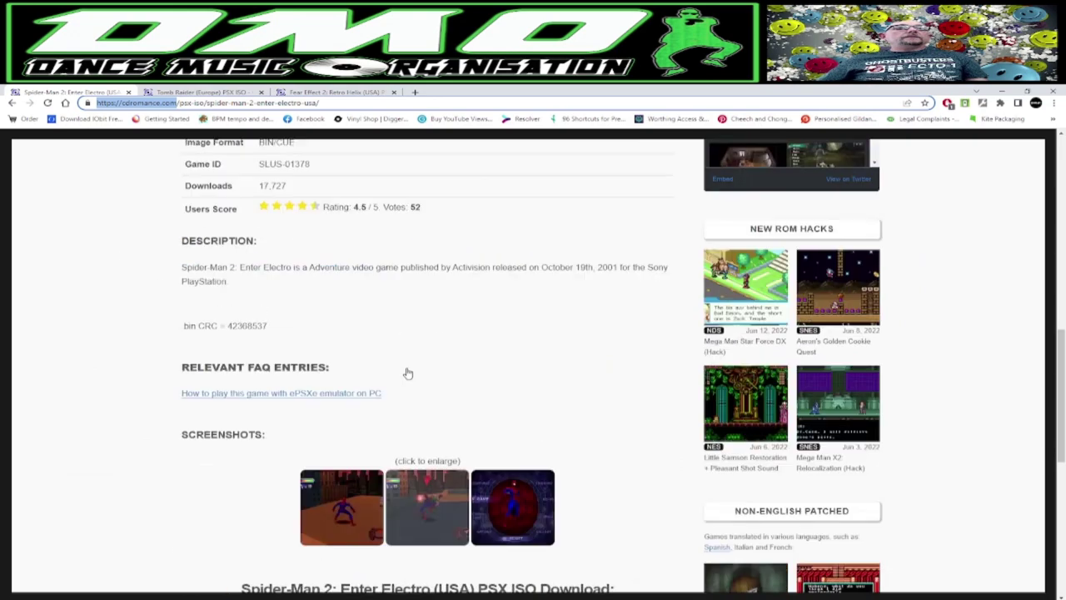
left_click_drag(477, 468, 241, 468)
key("ctrl+c")
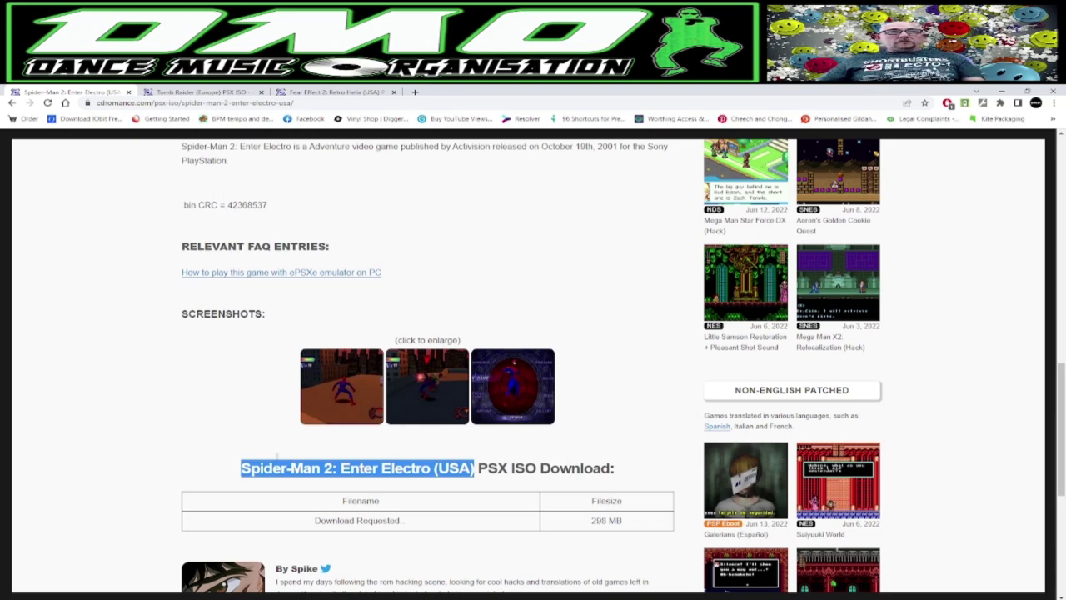
key("alt+Tab")
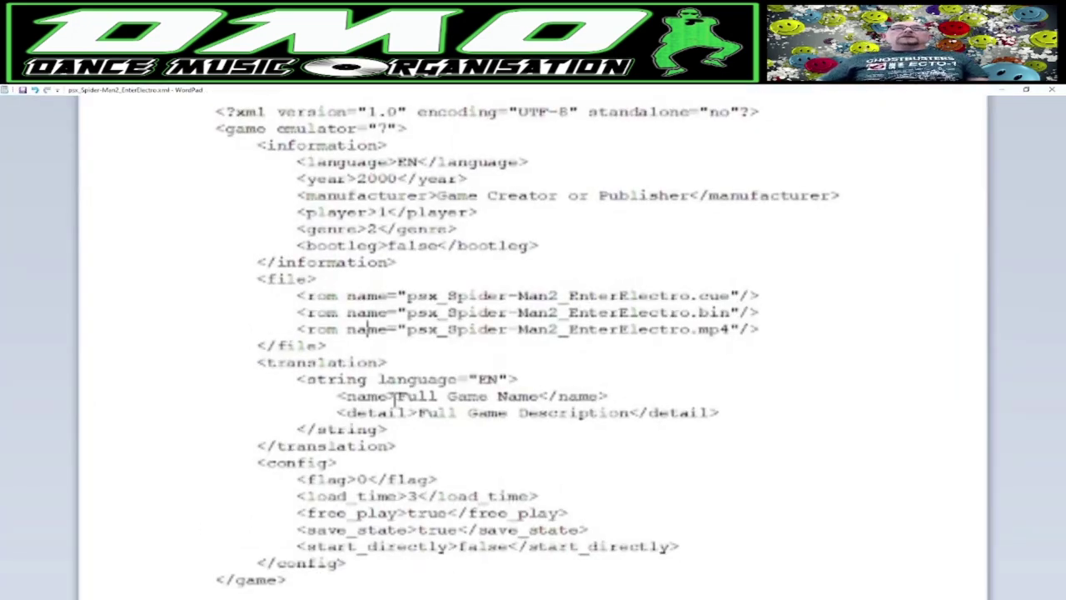
left_click_drag(397, 396, 538, 396)
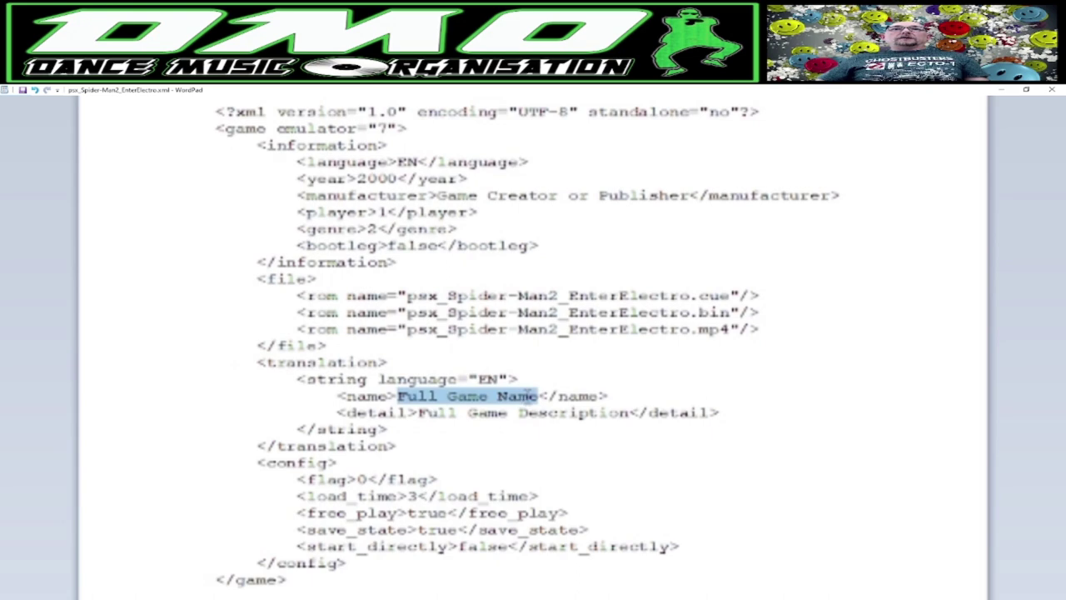
key("ctrl+v")
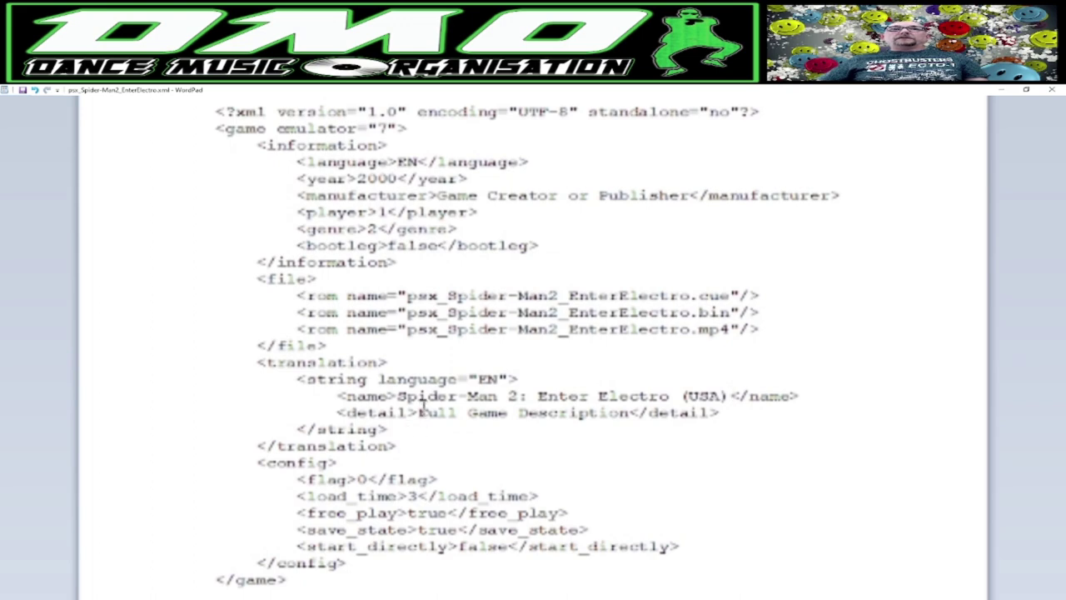
left_click_drag(419, 408, 629, 412)
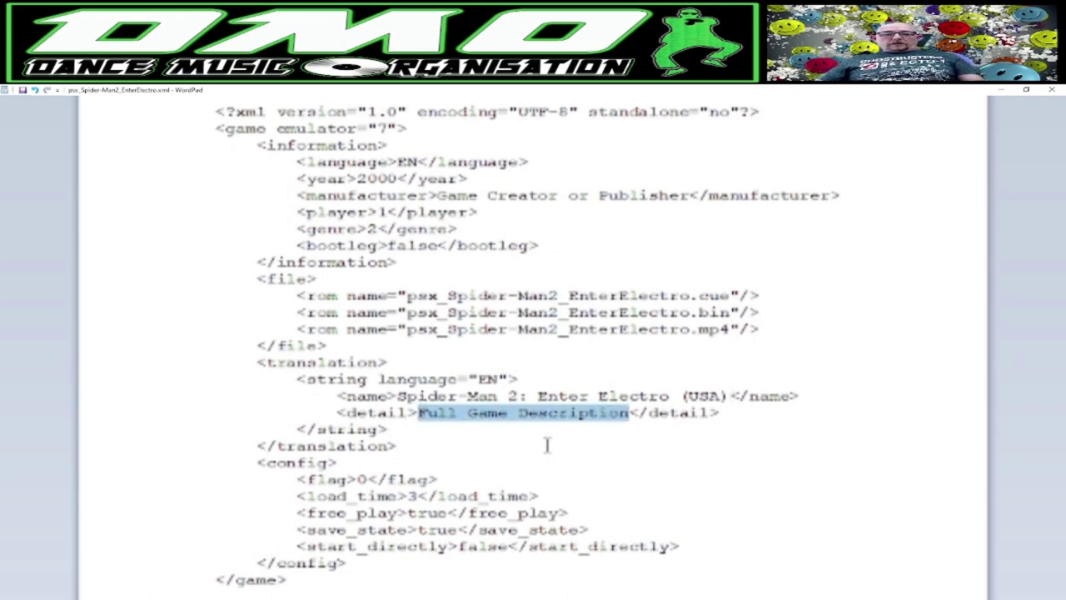
key("ctrl+v")
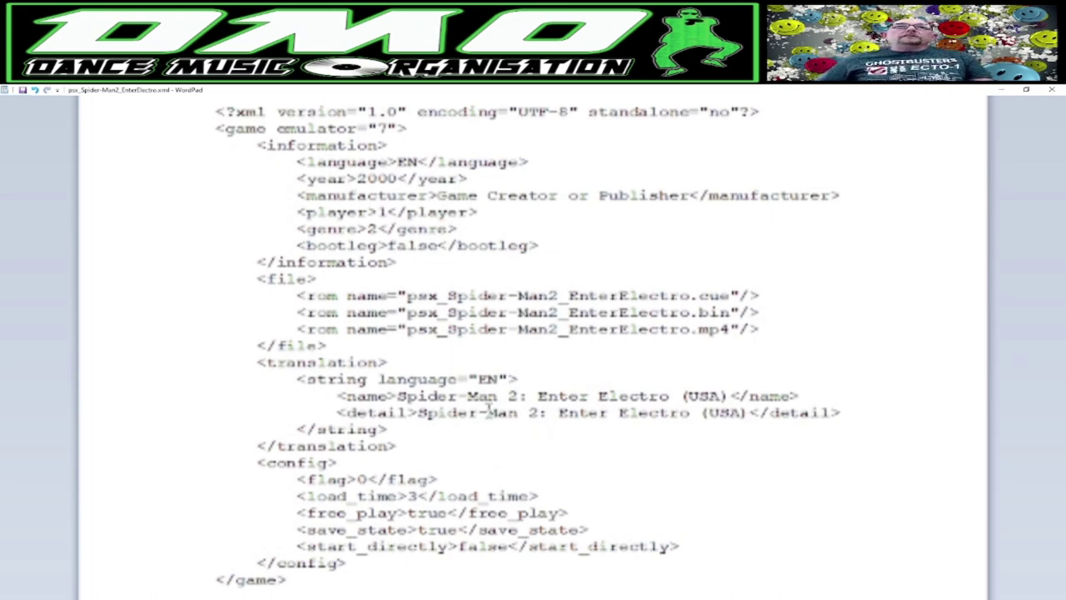
Copy the publisher Activision from the CDRomance page in Chrome into the XML's manufacturer field in WordPad.
key("alt+Tab")
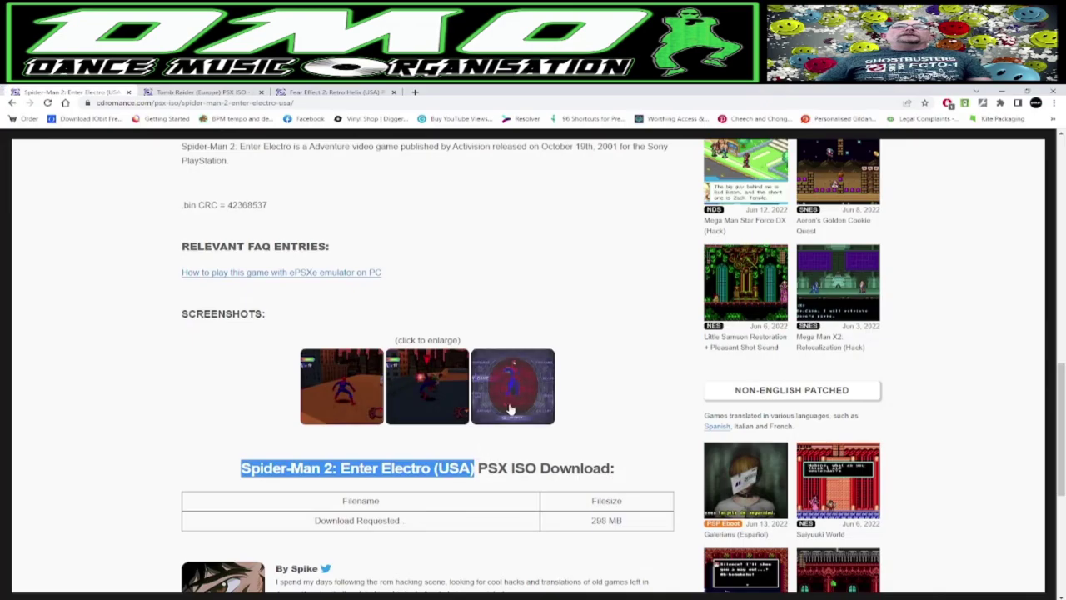
scroll(275, 367, "up", 10)
scroll(273, 356, "down", 4)
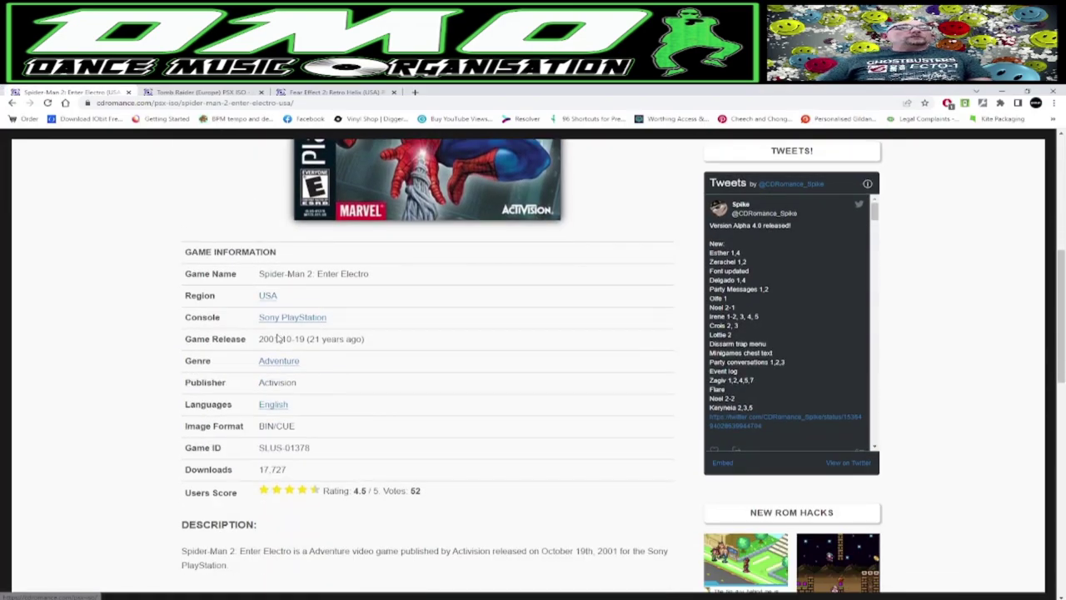
left_click_drag(297, 384, 259, 395)
key("ctrl+c")
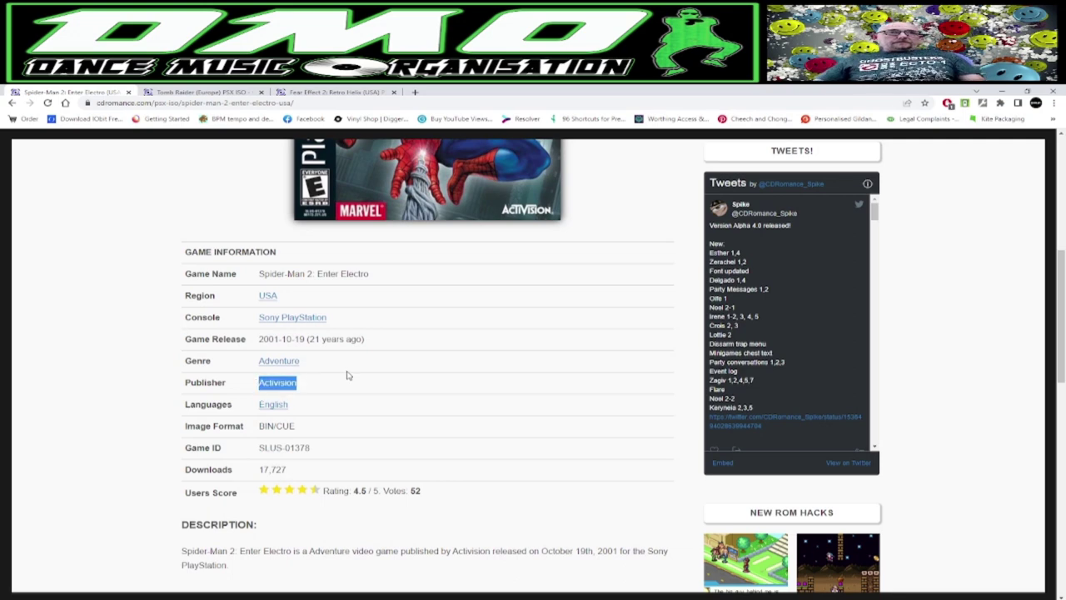
key("alt+Tab")
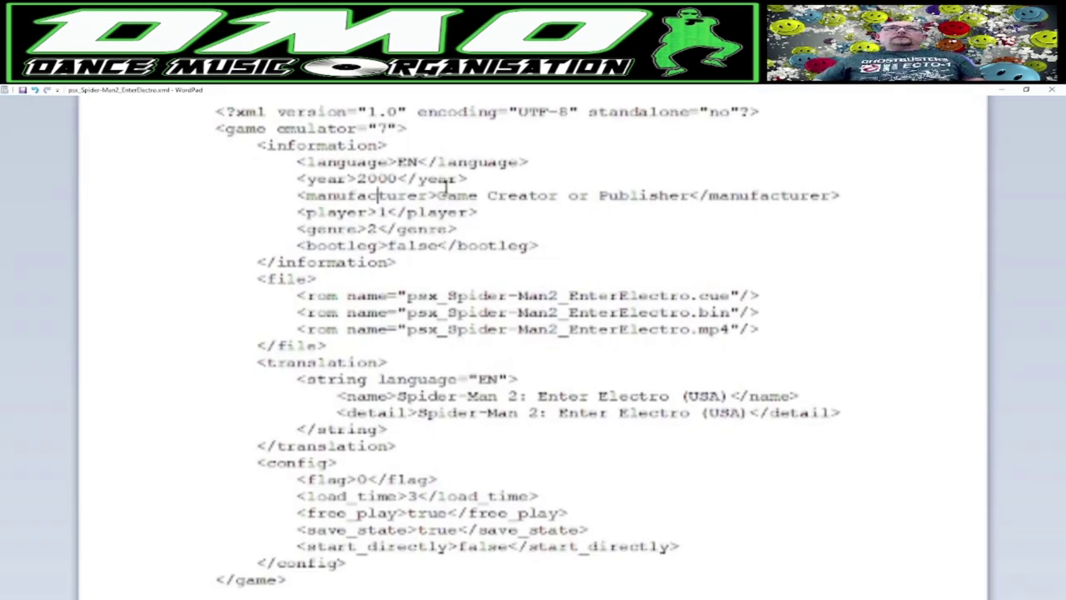
left_click_drag(437, 195, 690, 210)
key("ctrl+v")
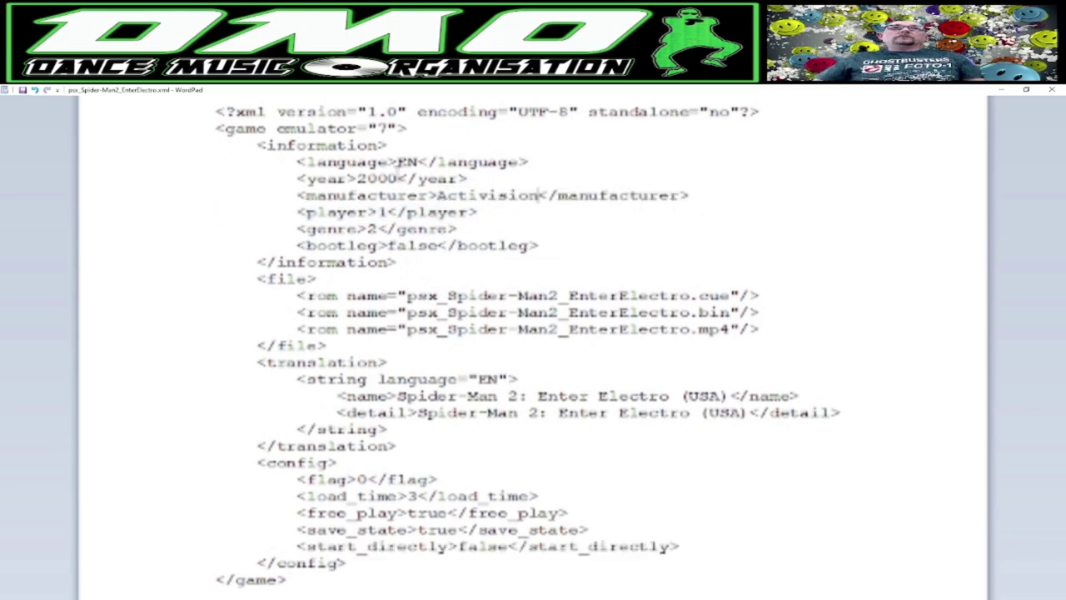
Set the XML's year to 2001 and its genre to 2, then save and close the file.
double_click(396, 178)
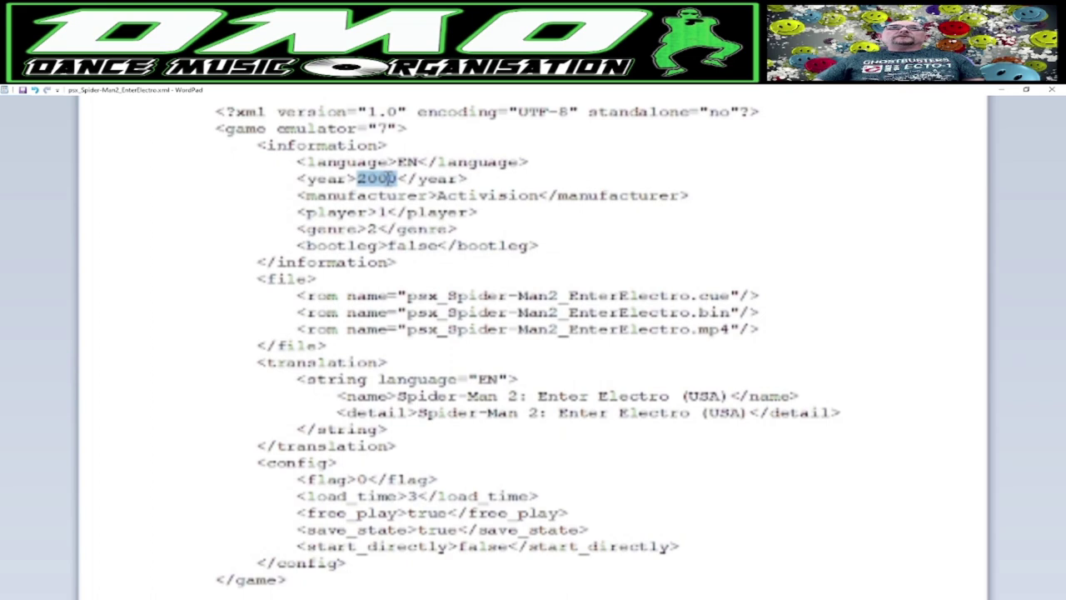
type("2001")
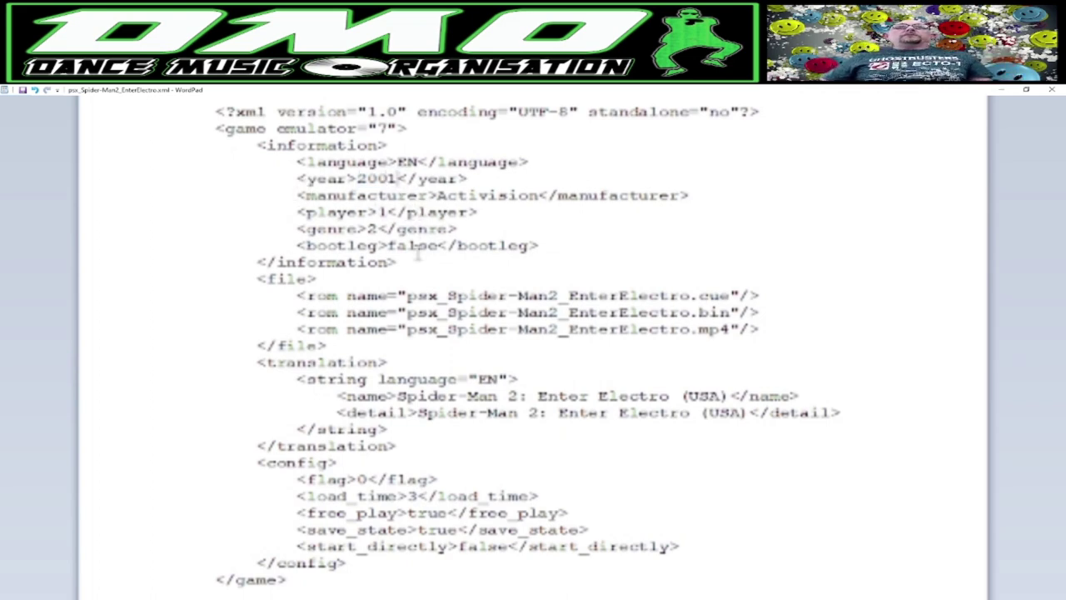
double_click(373, 228)
type("2")
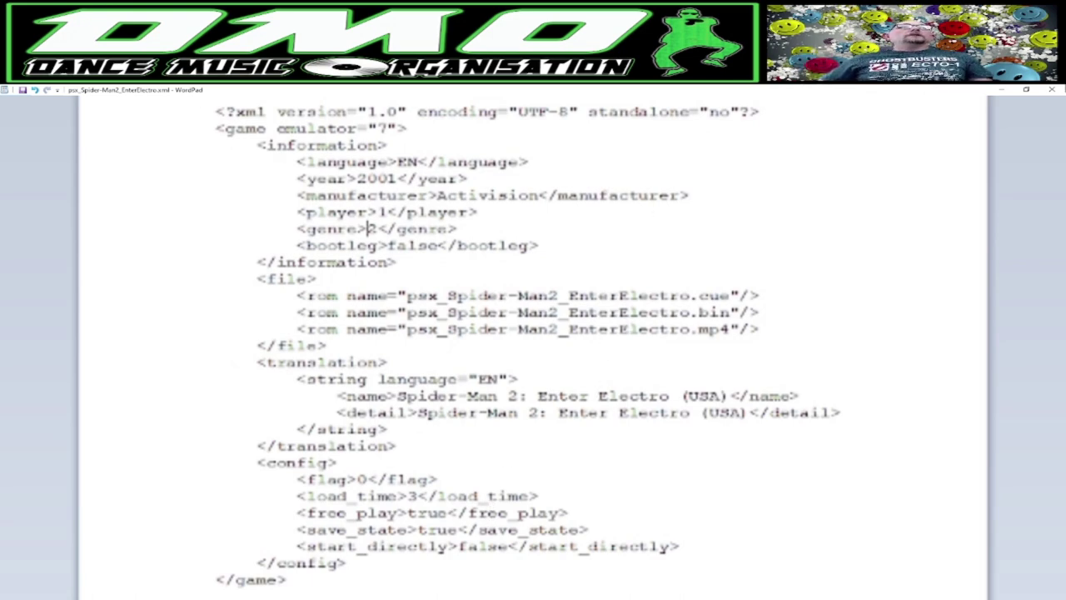
left_click(1052, 89)
left_click(471, 457)
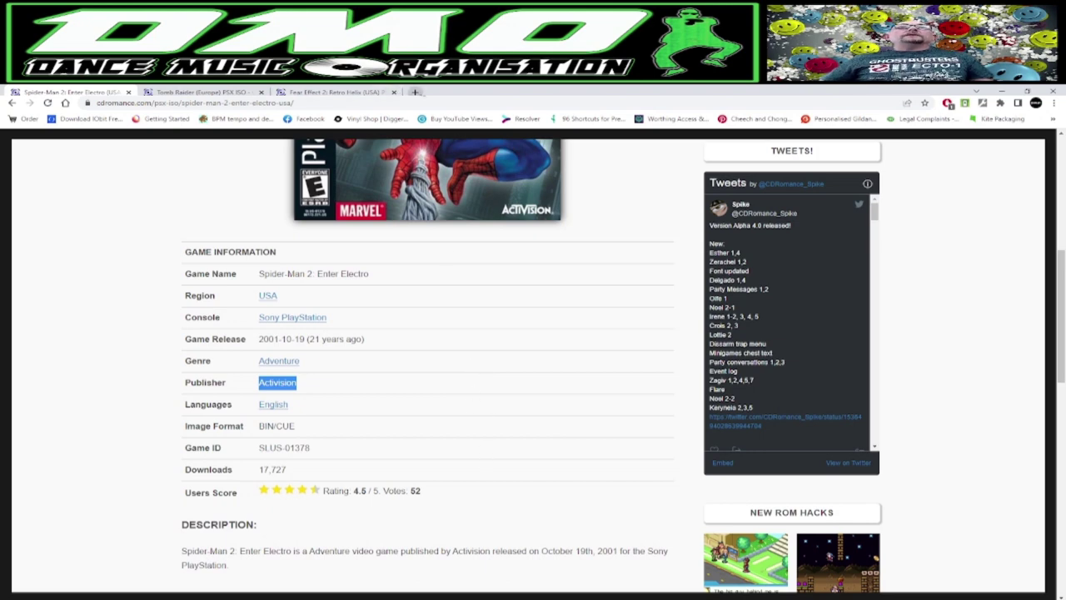
Open screenscraper.fr in a new Chrome tab and log in with the saved account credentials.
left_click(416, 93)
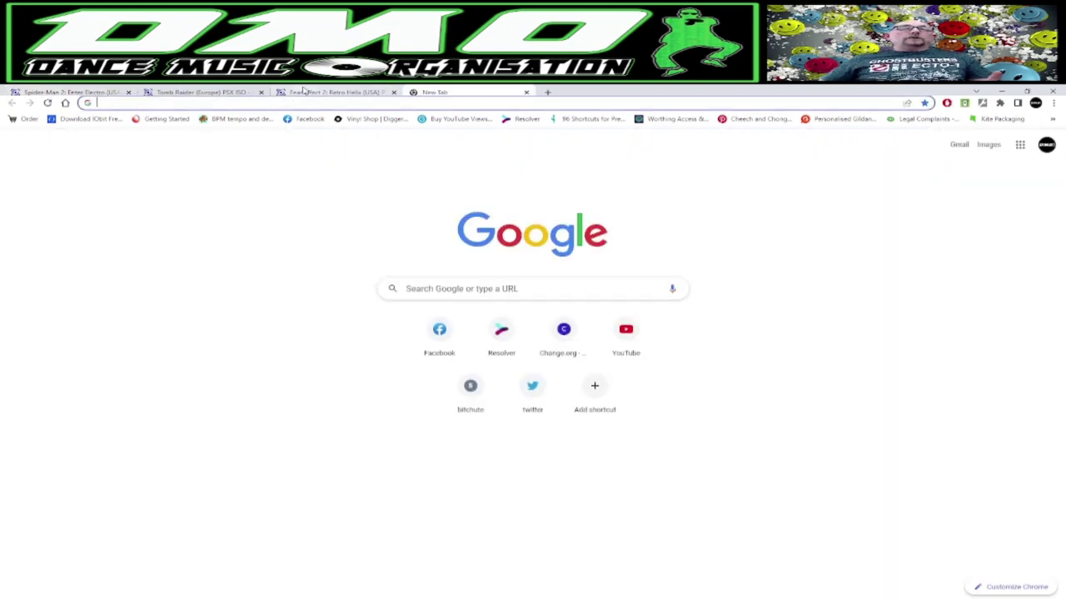
type("screenscraper.fr")
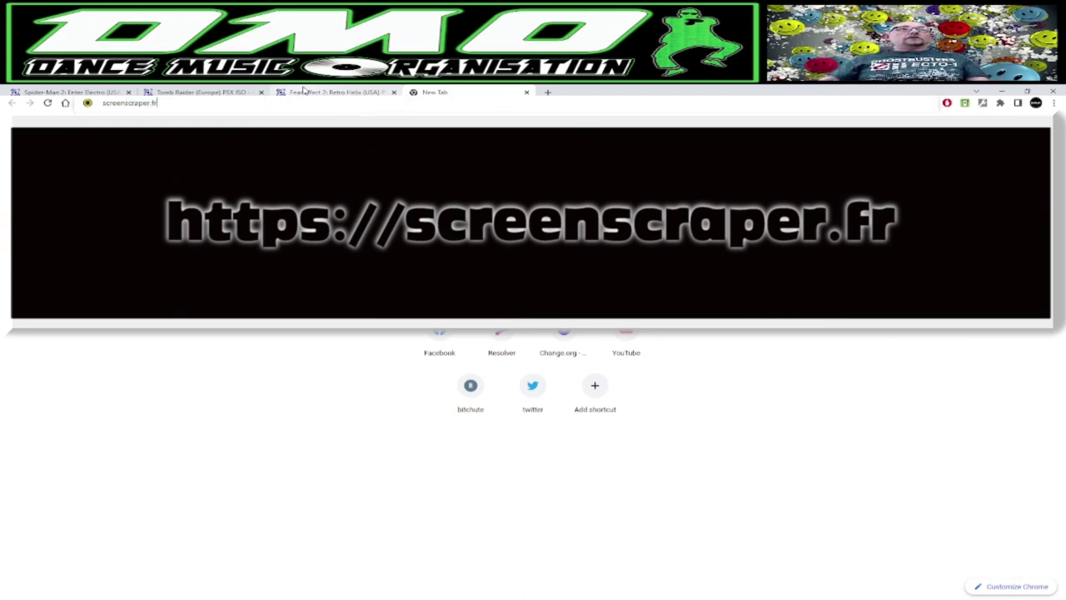
key("Return")
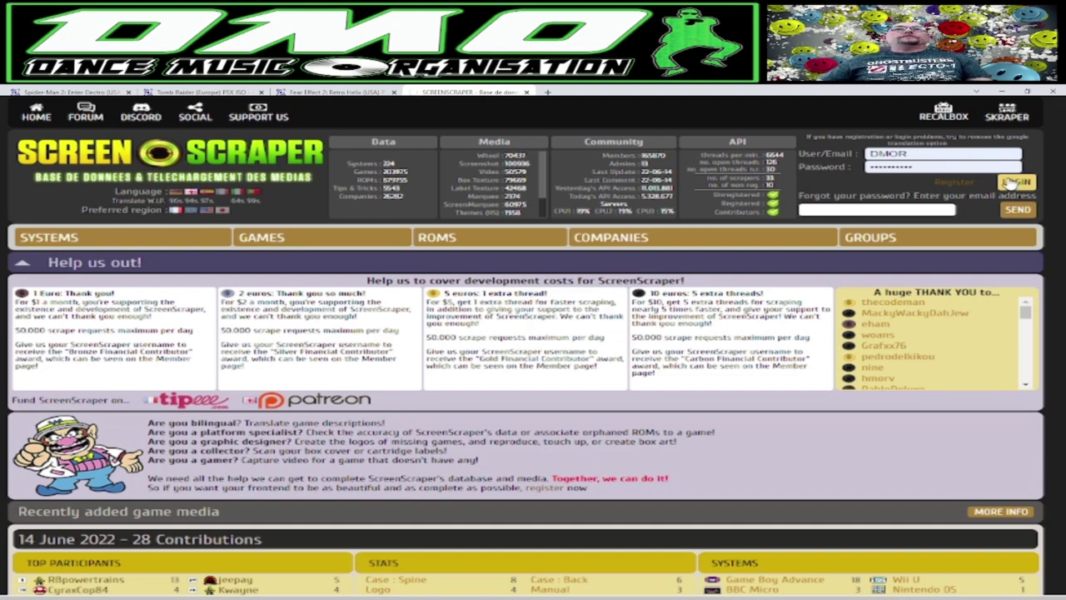
left_click(1013, 181)
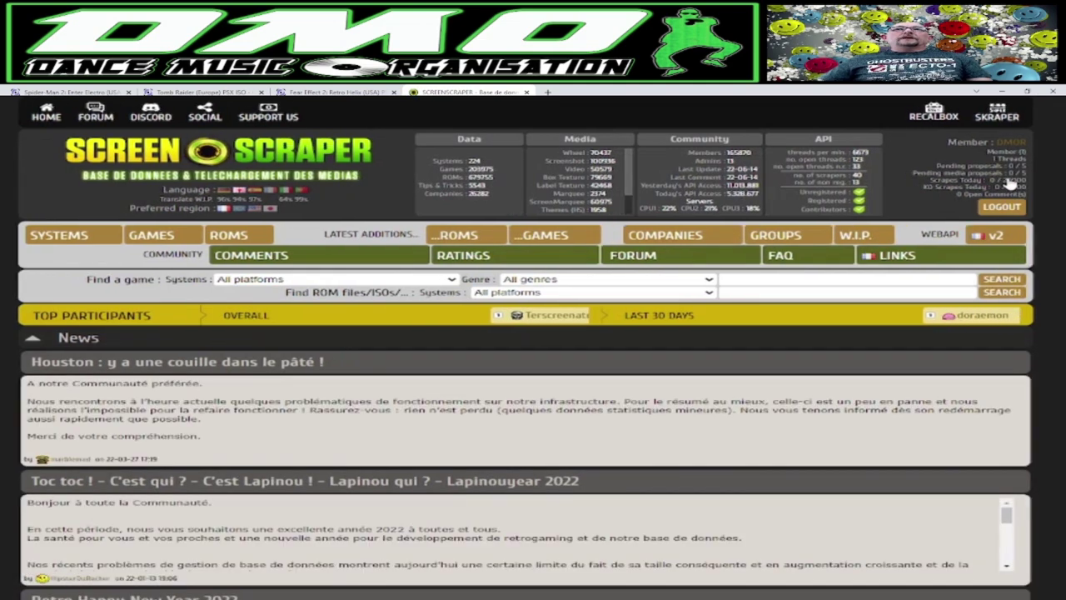
Search ScreenScraper's games for "spider-man 2" with the system set to Playstation and all genres included.
left_click(336, 283)
key("p")
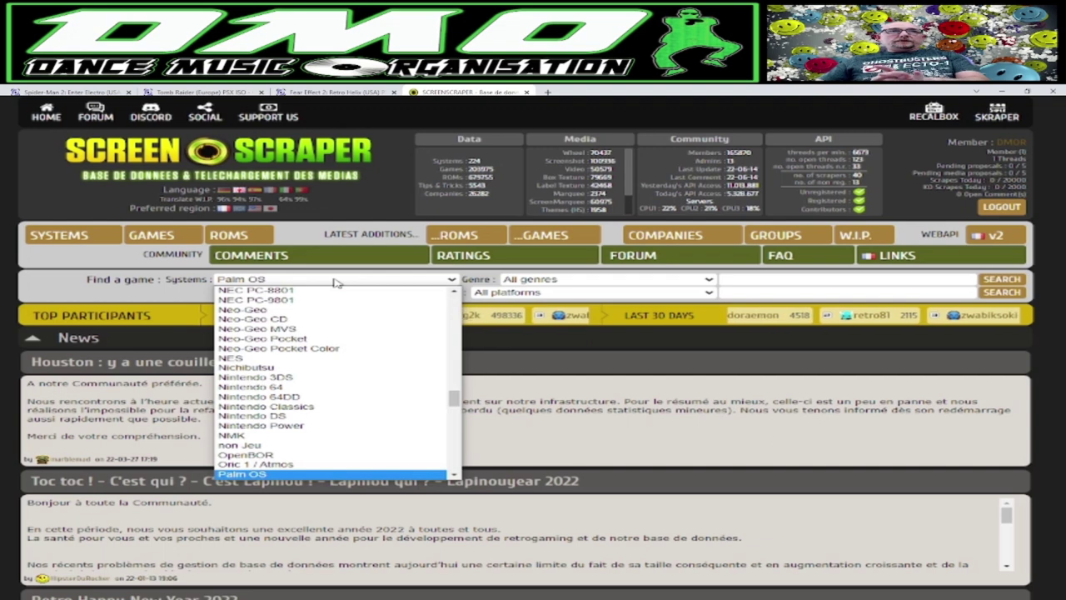
scroll(308, 383, "down", 3)
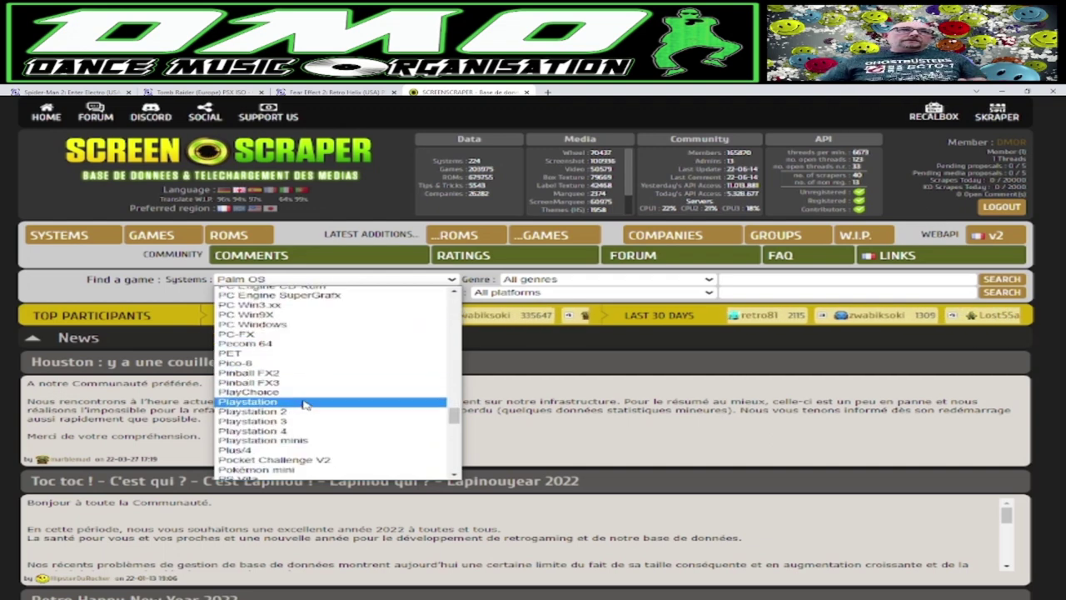
left_click(304, 402)
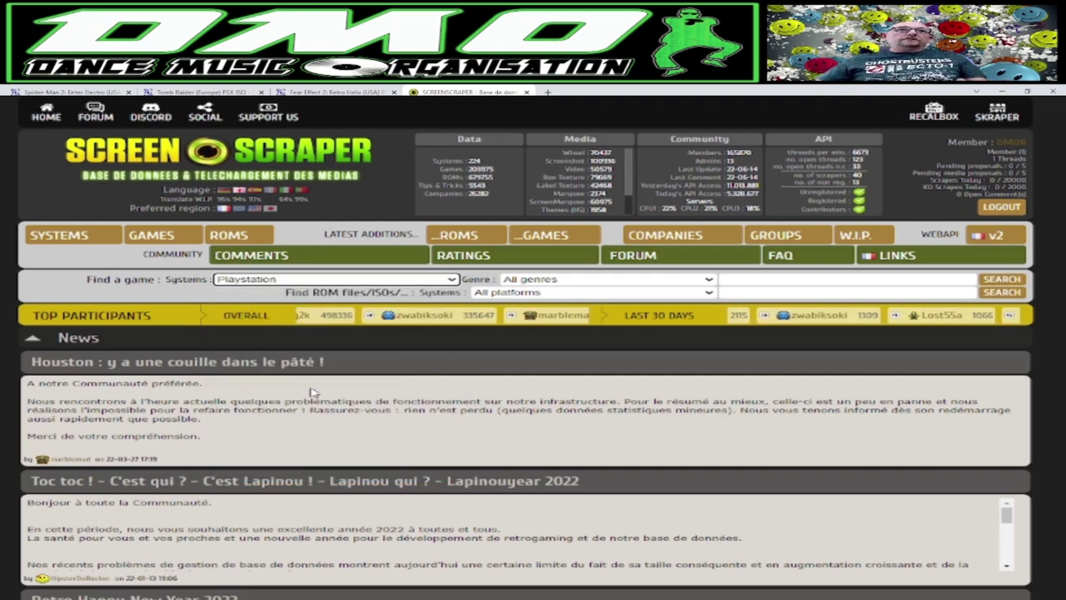
left_click(767, 280)
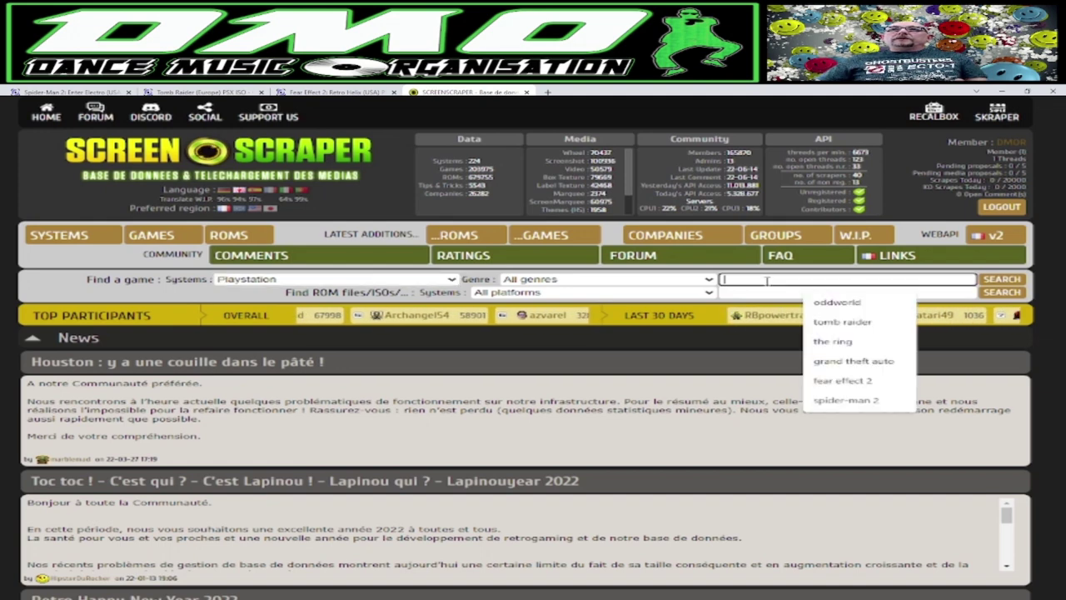
left_click(846, 400)
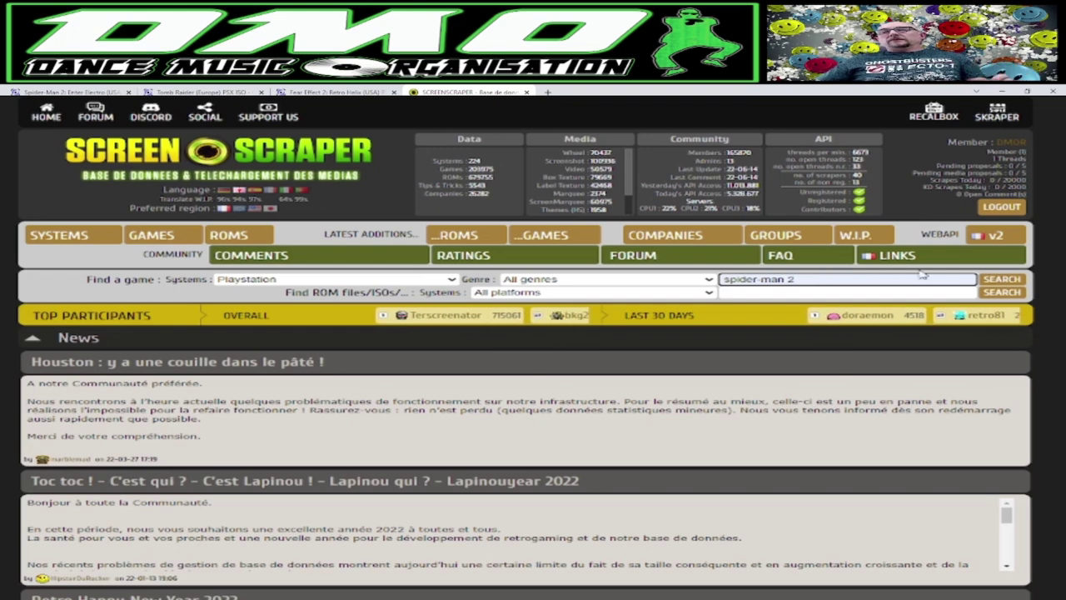
left_click(998, 281)
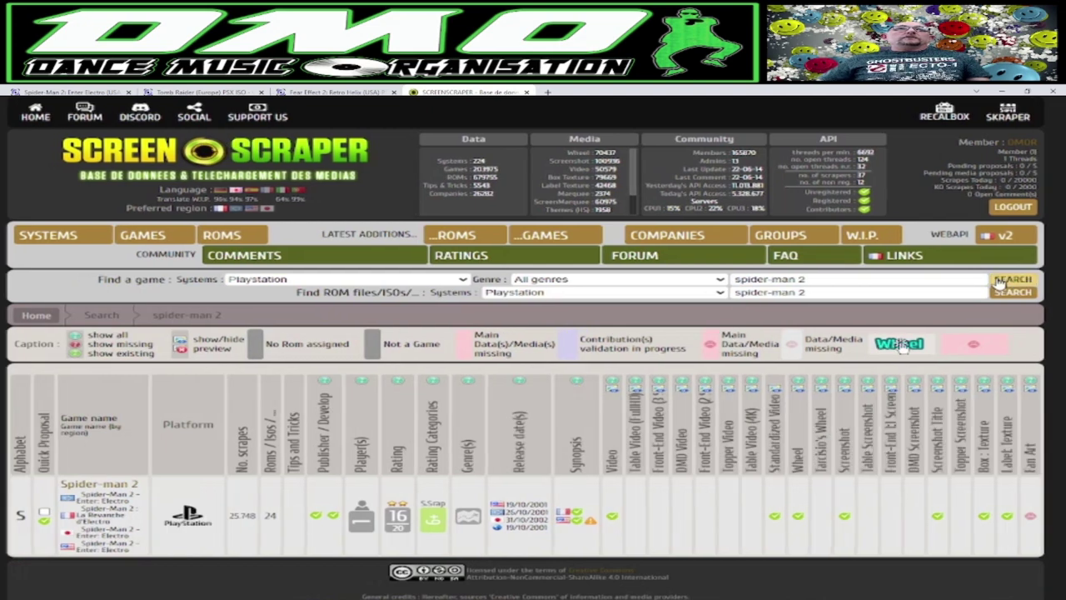
Open the Spider-man 2 game entry and go to the videos in its media section.
left_click(110, 490)
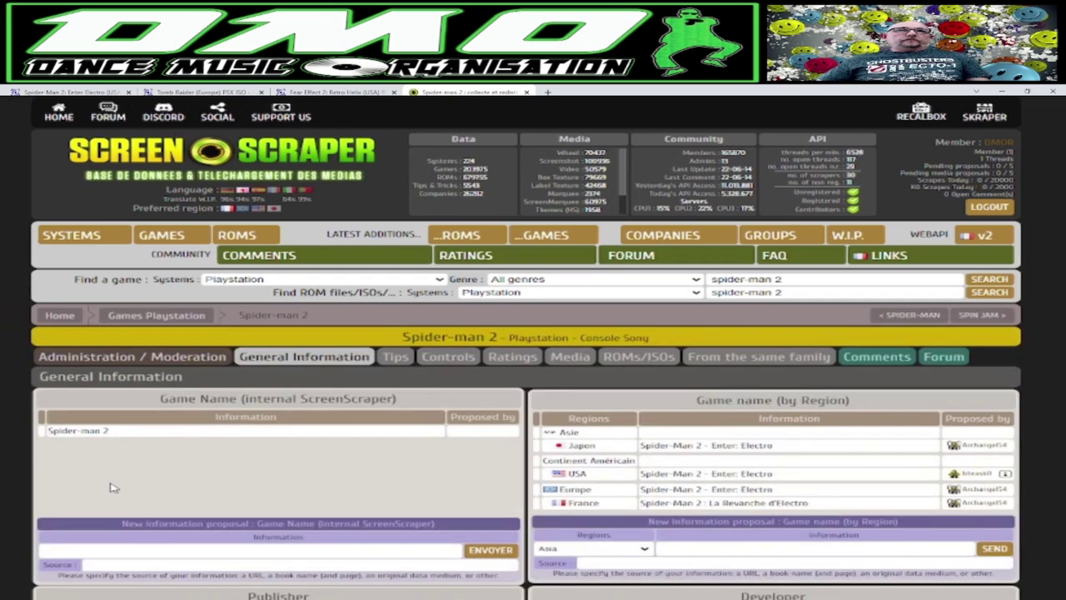
left_click(570, 359)
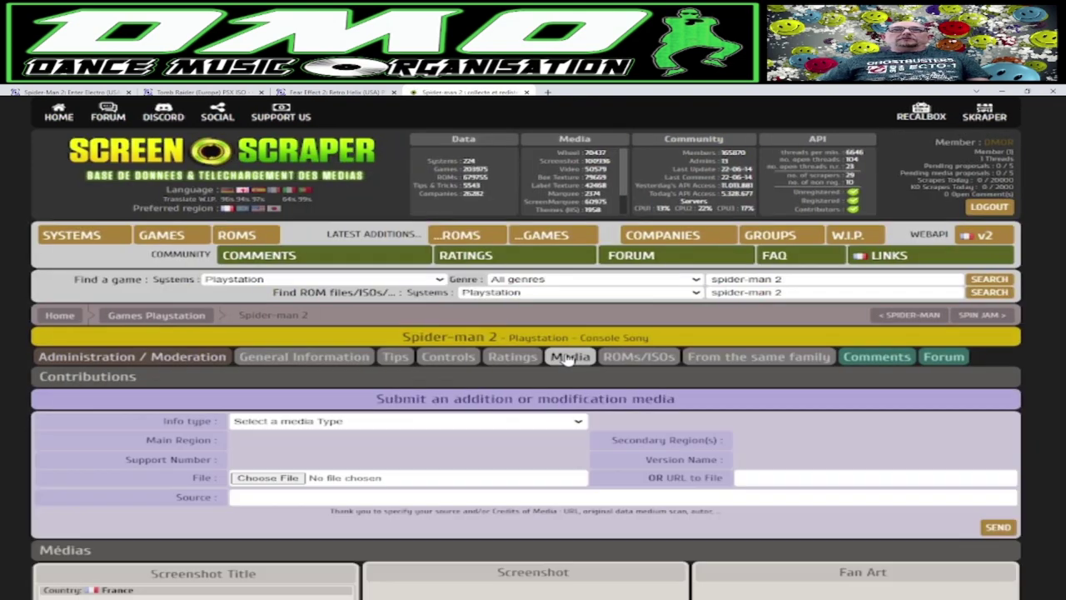
scroll(537, 413, "down", 10)
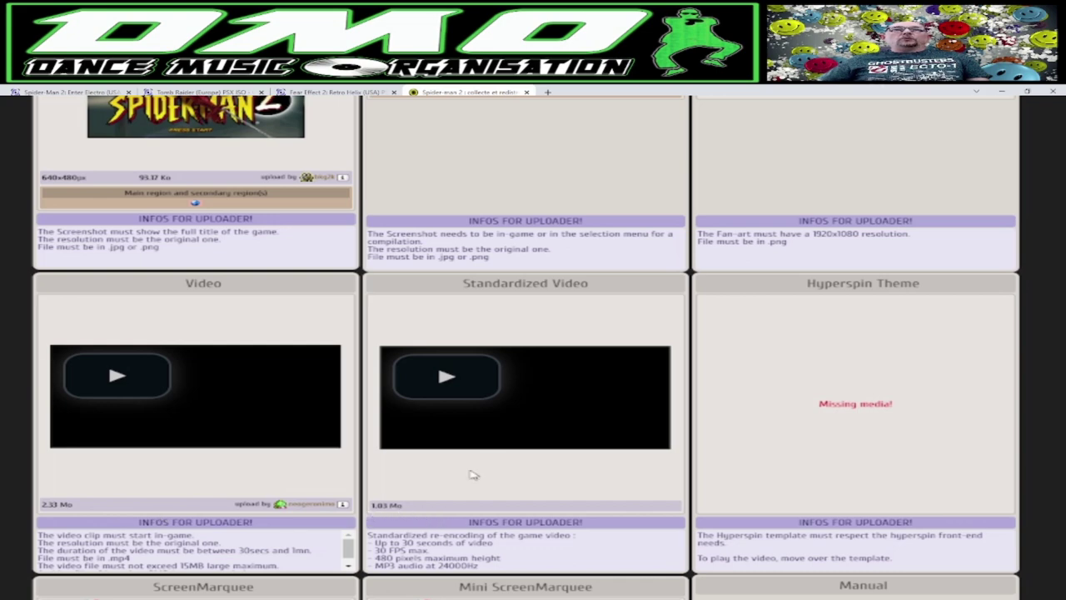
Start saving the Standardized Video and copy the name of the psx_Spider-Man2_EnterElectro folder in Games from the save dialog.
right_click(596, 395)
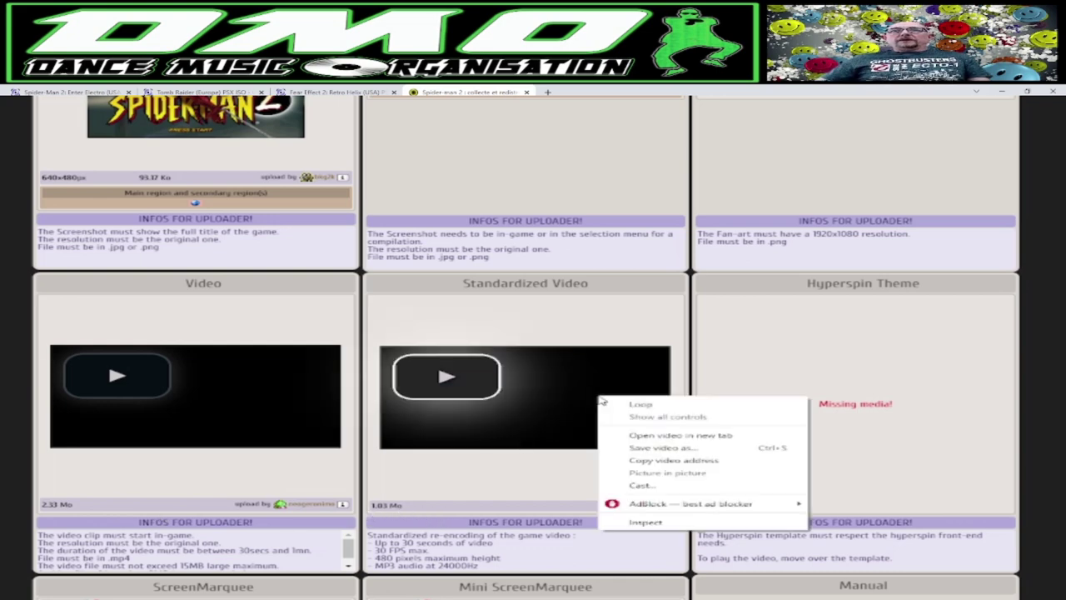
left_click(683, 449)
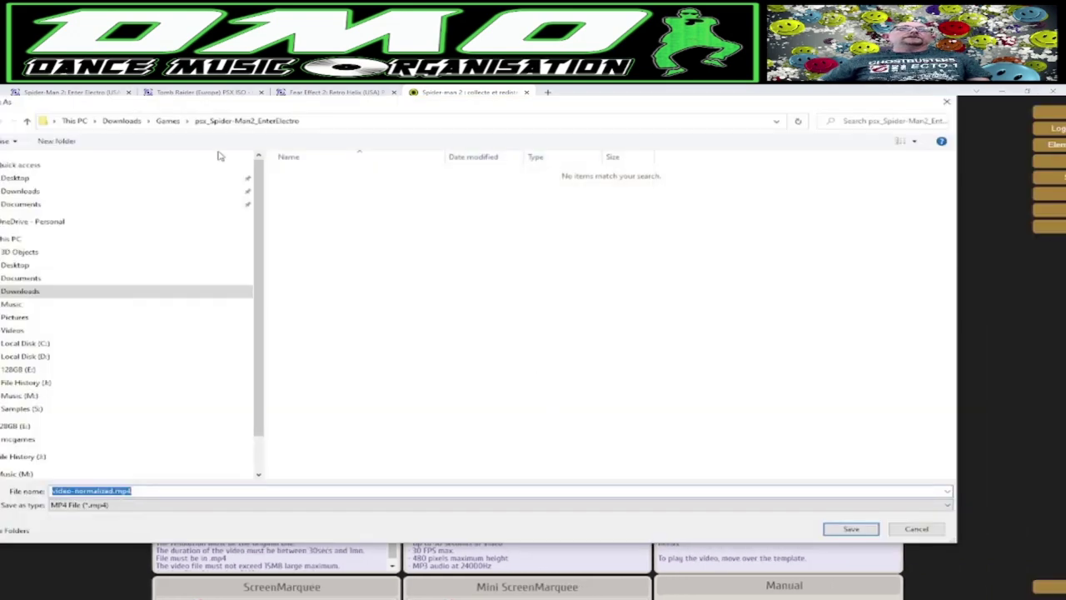
left_click(172, 121)
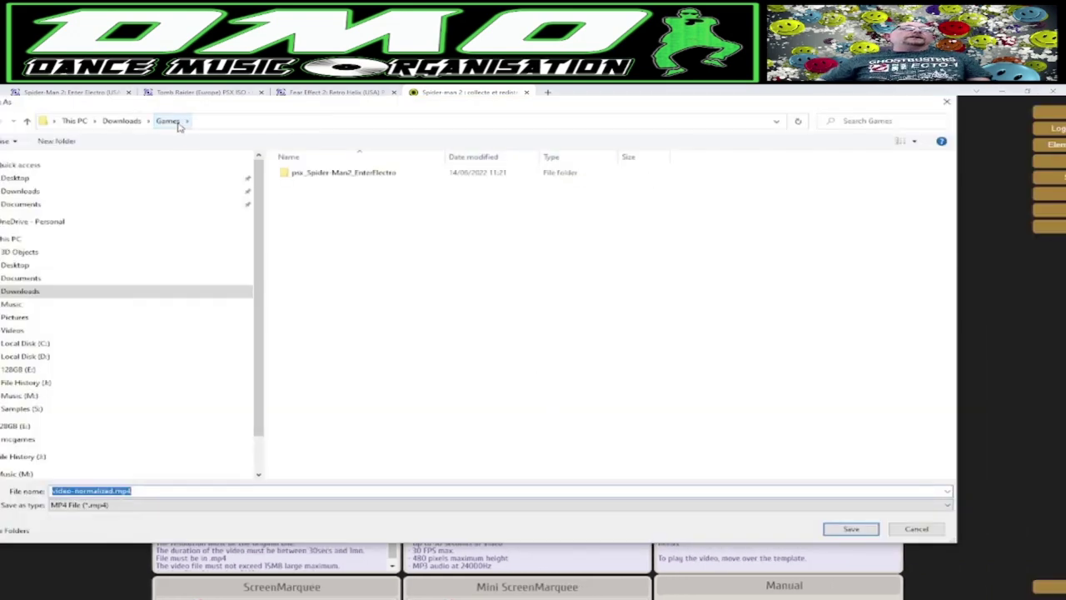
left_click(334, 177)
right_click(339, 176)
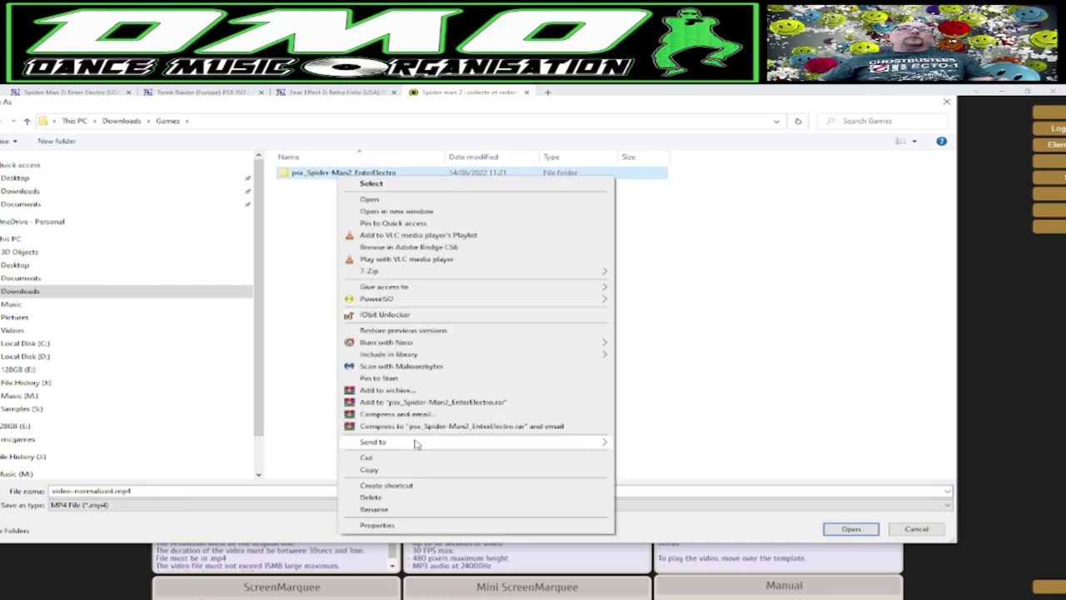
left_click(391, 511)
key("ctrl+c")
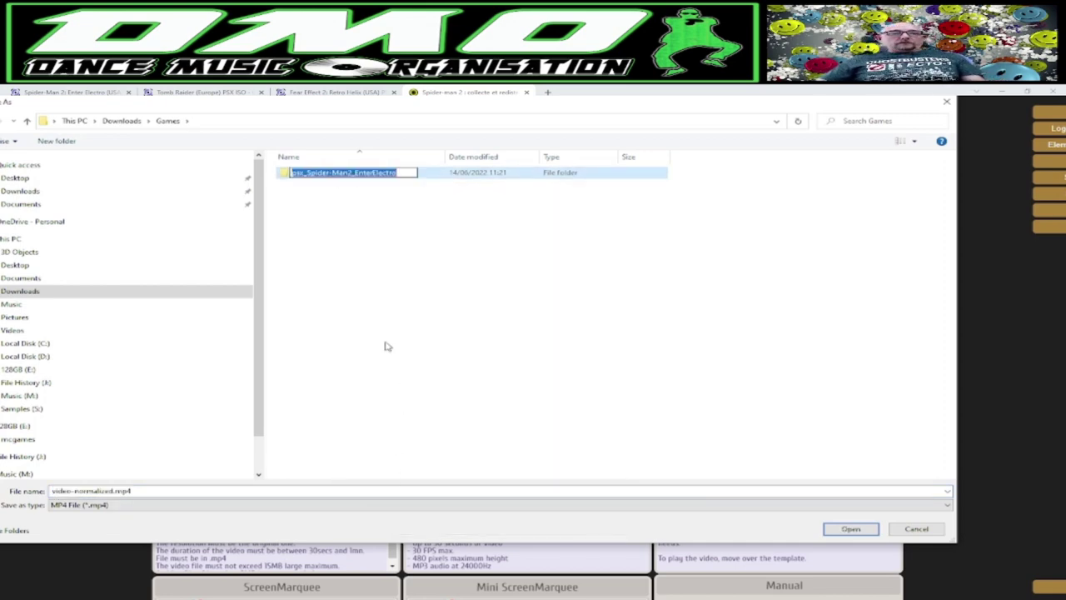
Name the video psx_Spider-Man2_EnterElectro.mp4 using the copied folder name and save it inside the psx_Spider-Man2_EnterElectro folder.
left_click(92, 492)
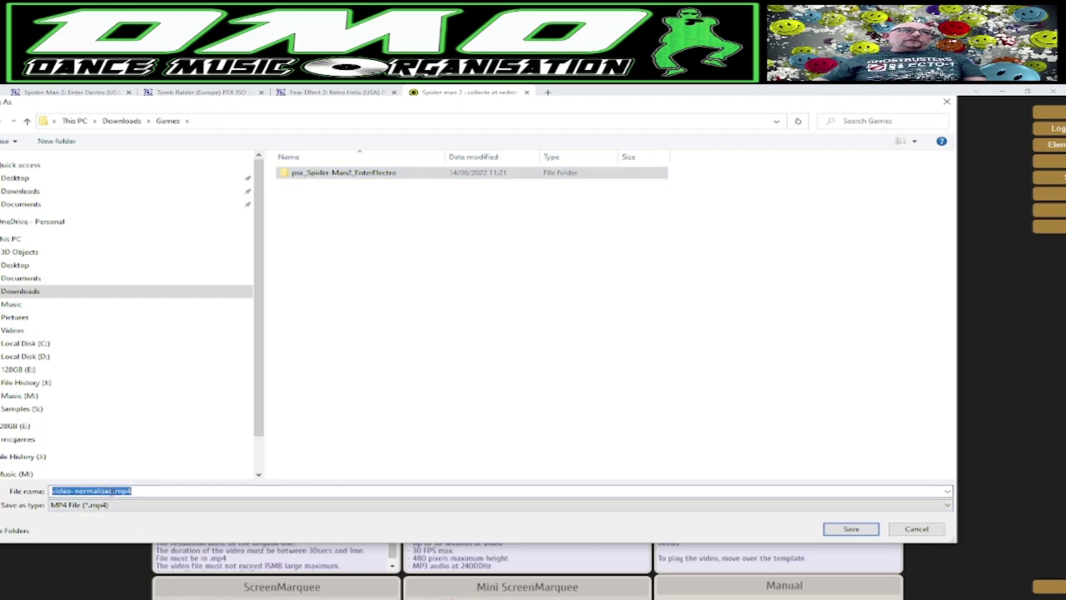
left_click(111, 491)
left_click_drag(94, 490, 52, 491)
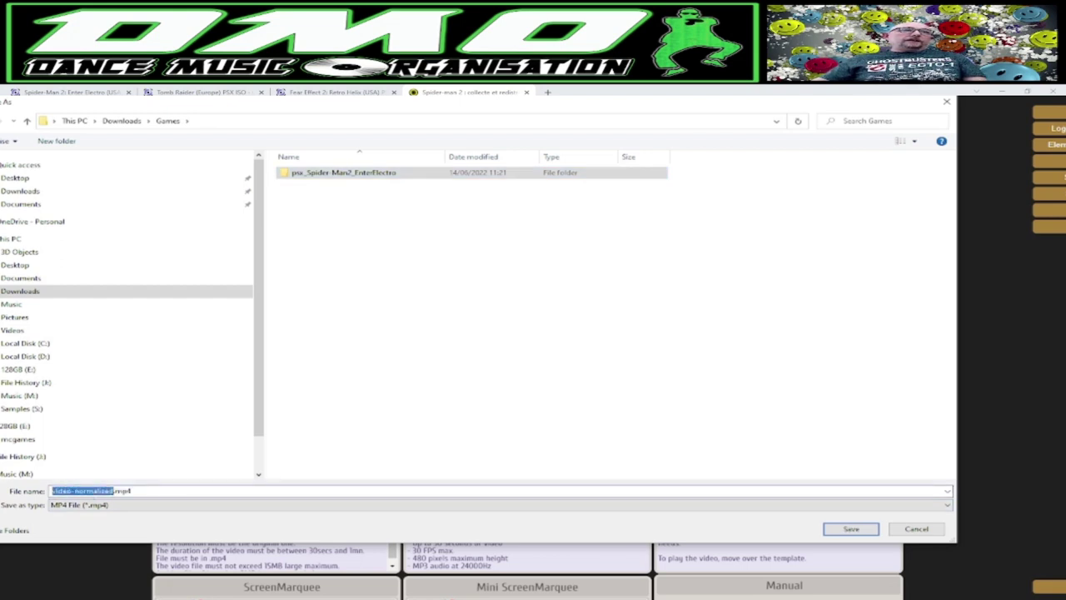
key("ctrl+v")
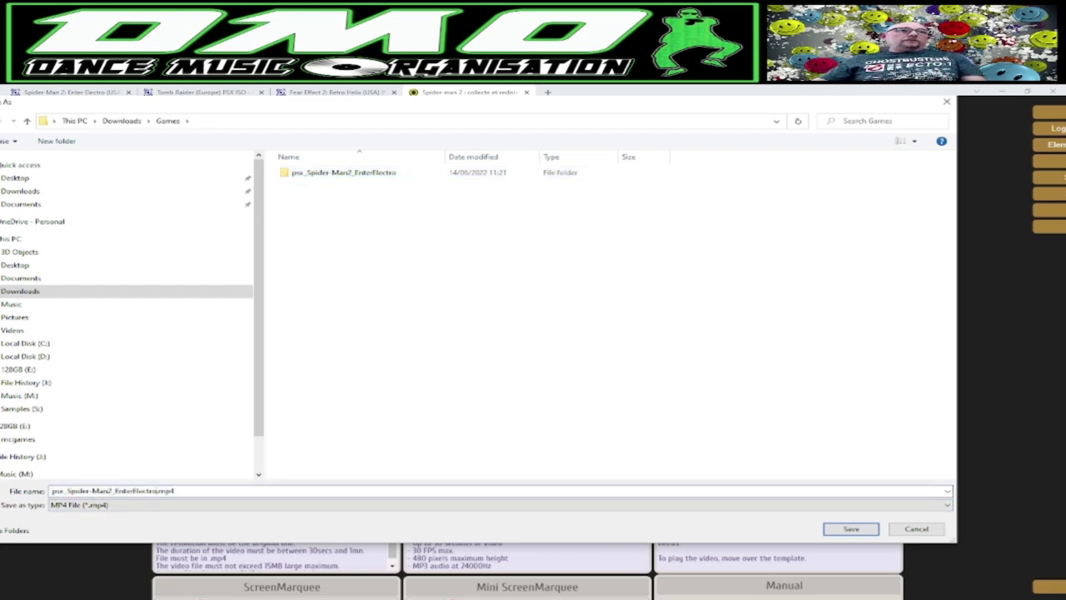
double_click(391, 177)
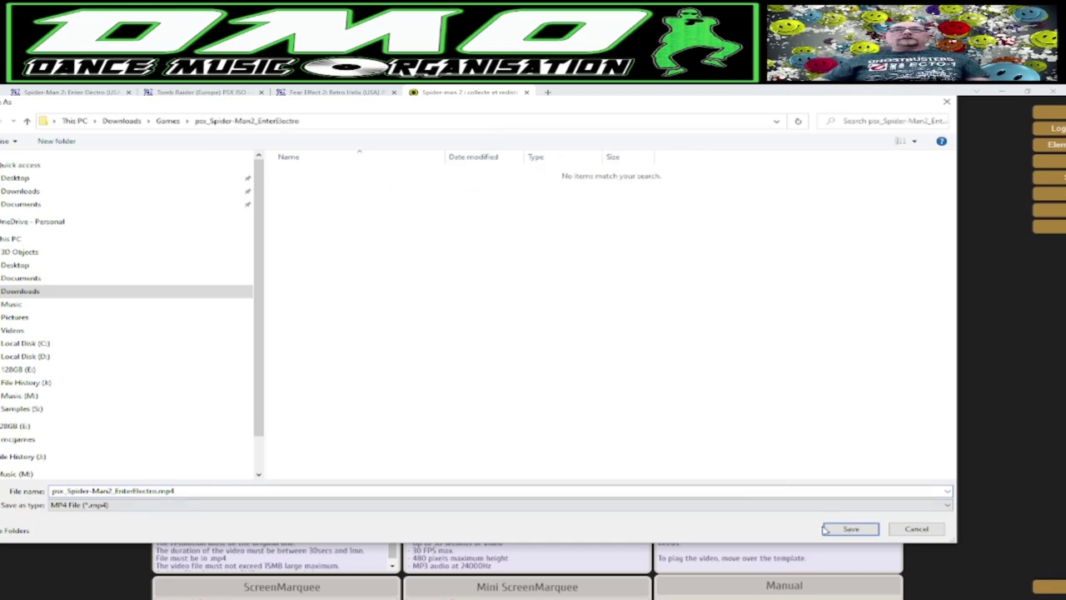
left_click(827, 529)
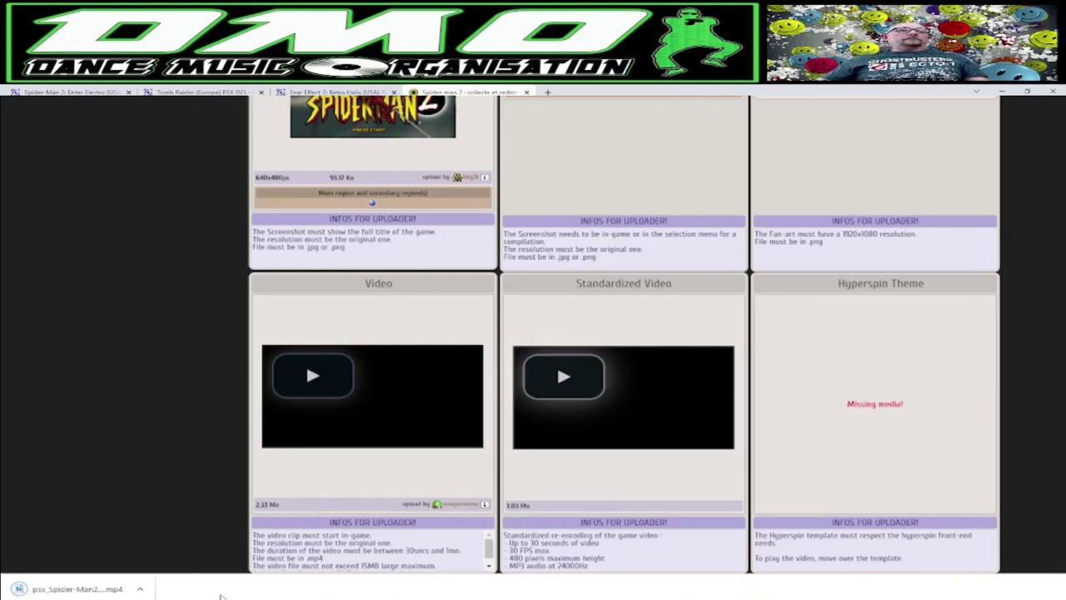
Show the downloaded MP4 in File Explorer and check it alongside the game's other files.
left_click(140, 589)
left_click(173, 553)
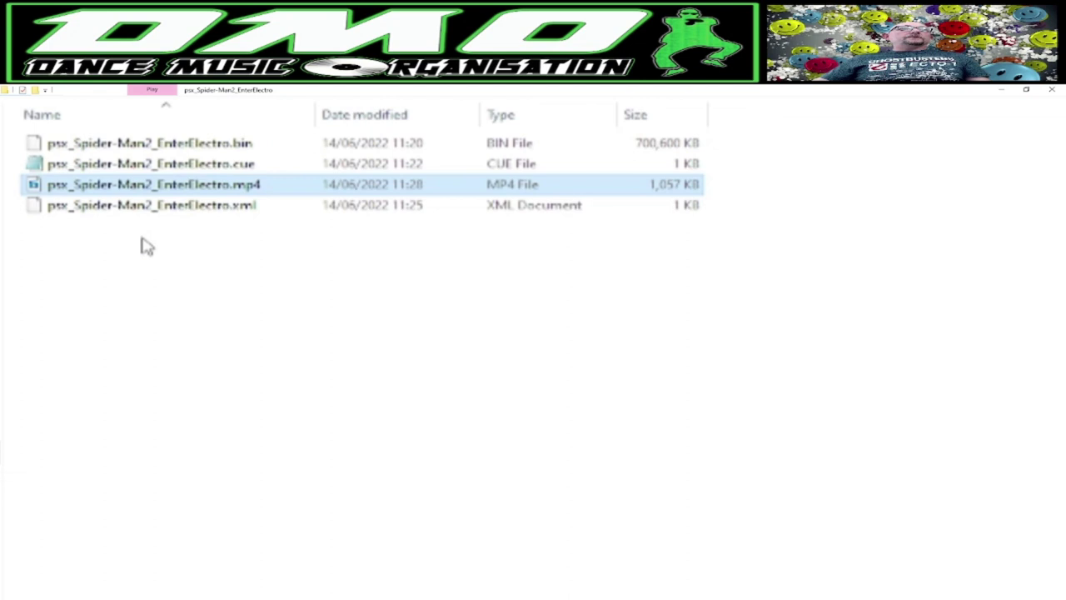
left_click(146, 245)
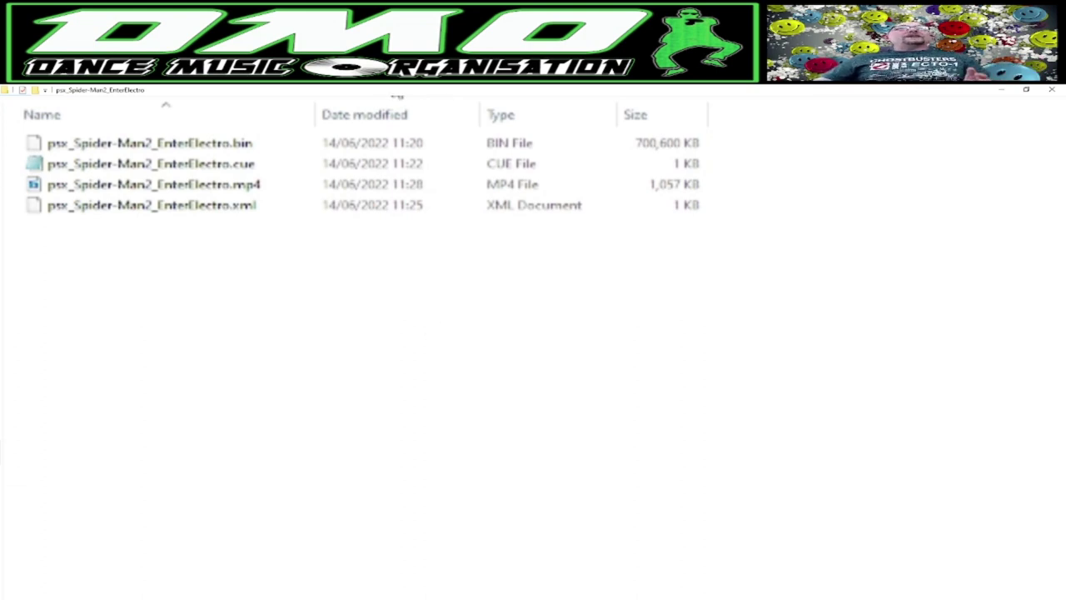
Return to the Games folder and extract Tomb Raider (Europe).7z into its own folder with WinRAR.
key("alt+Up")
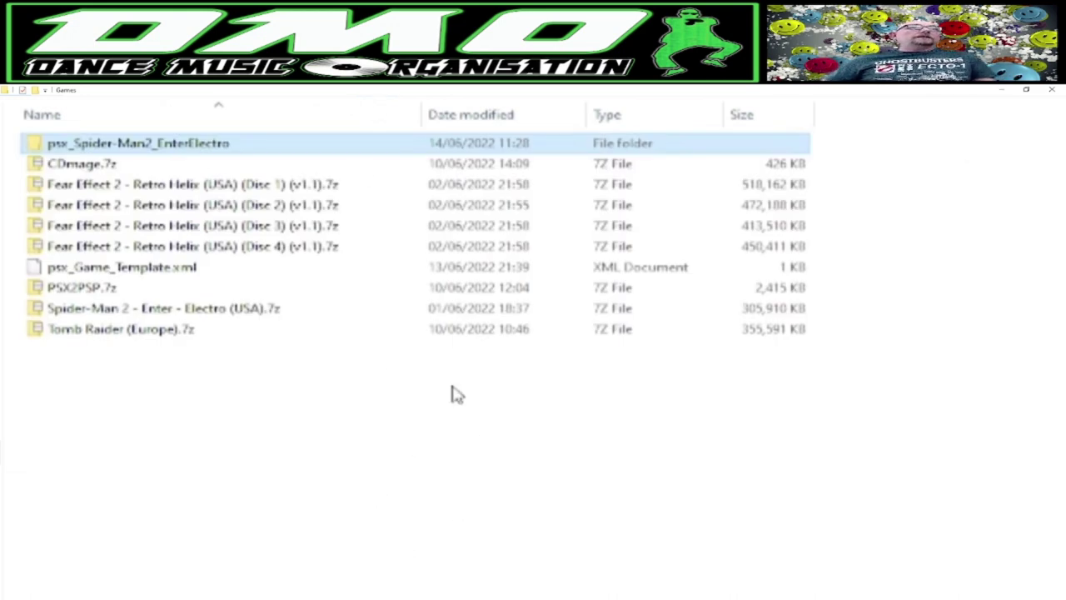
left_click(135, 338)
right_click(136, 337)
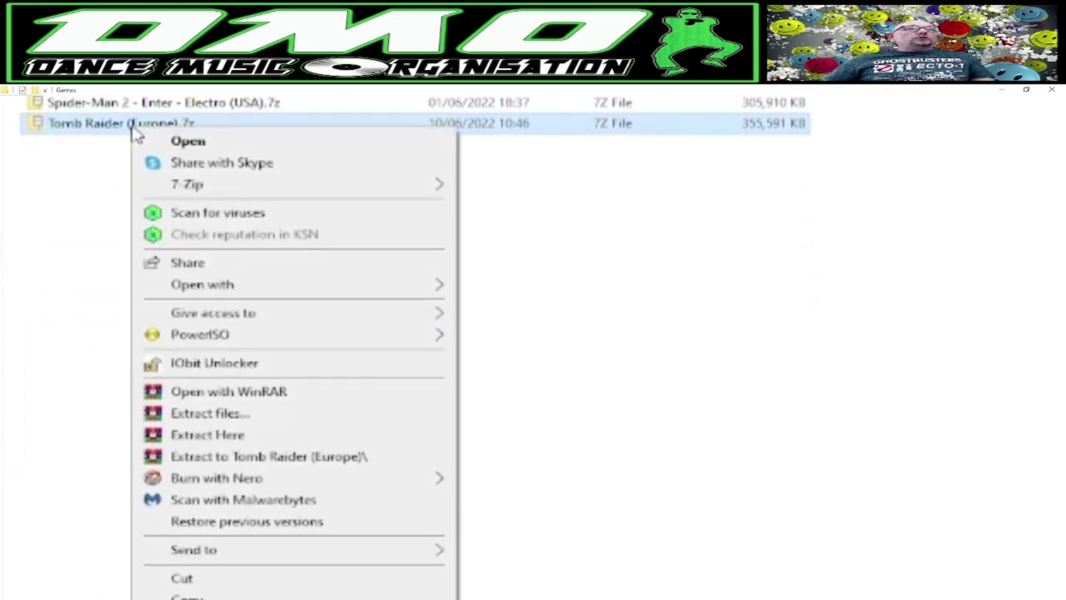
left_click(354, 458)
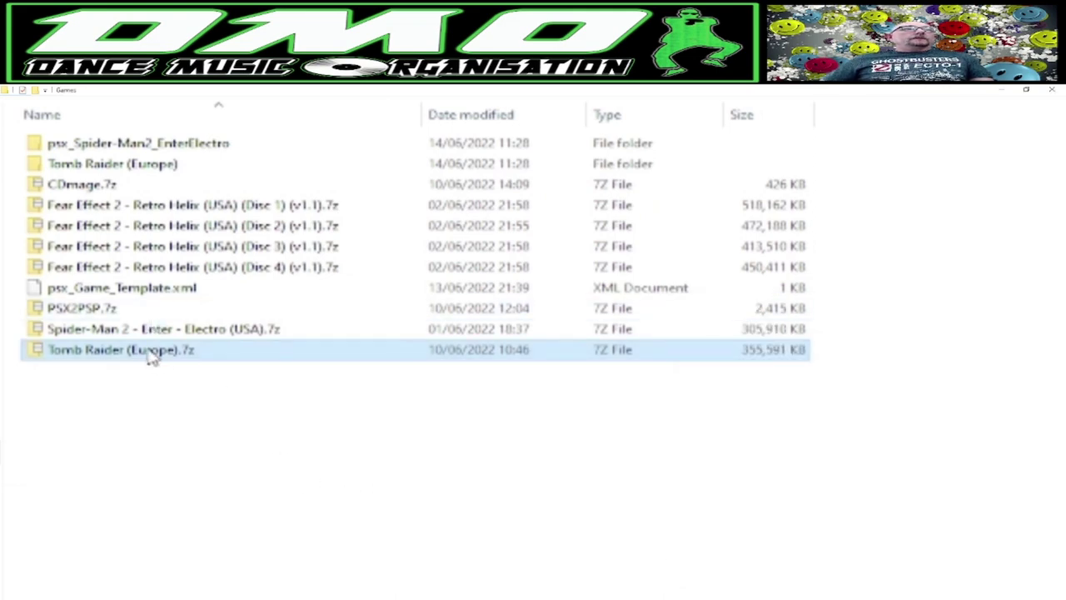
Rename the extracted Tomb Raider (Europe) folder to psx_TombRaider.
right_click(171, 167)
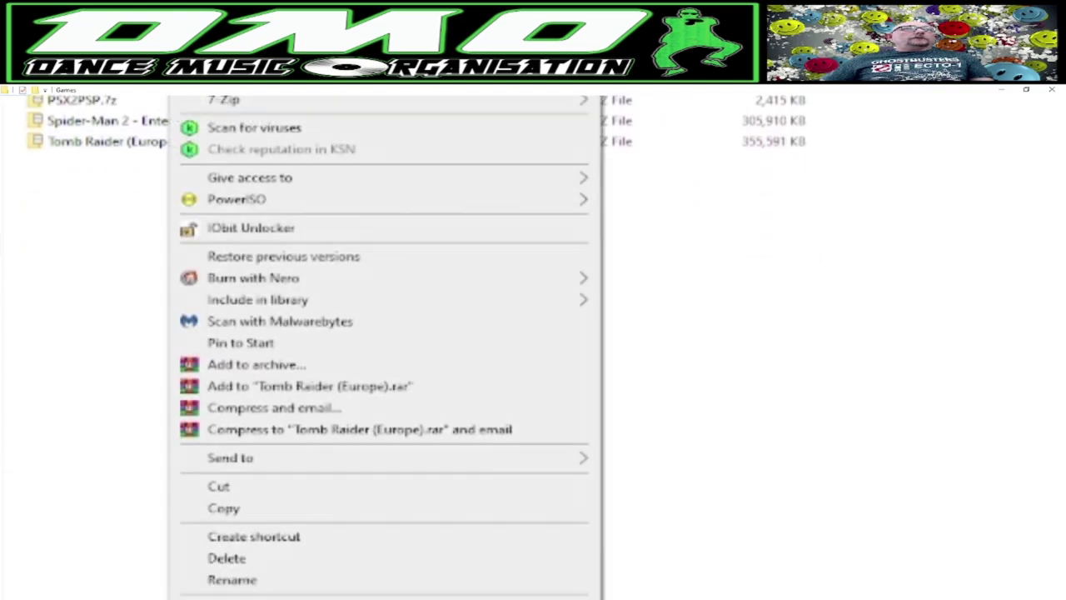
left_click(277, 581)
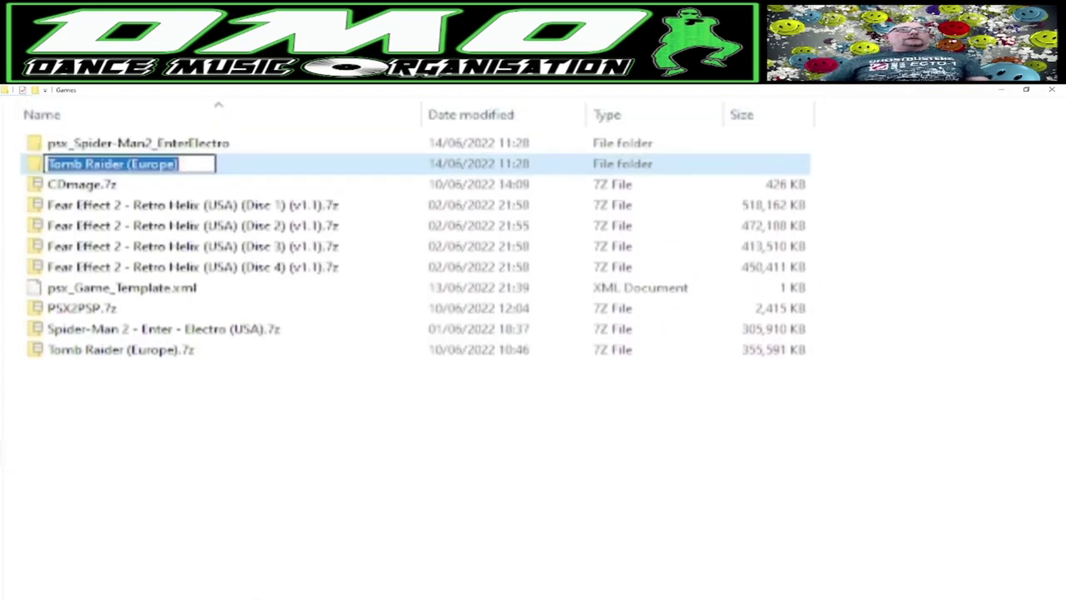
key("Home")
type("psx")
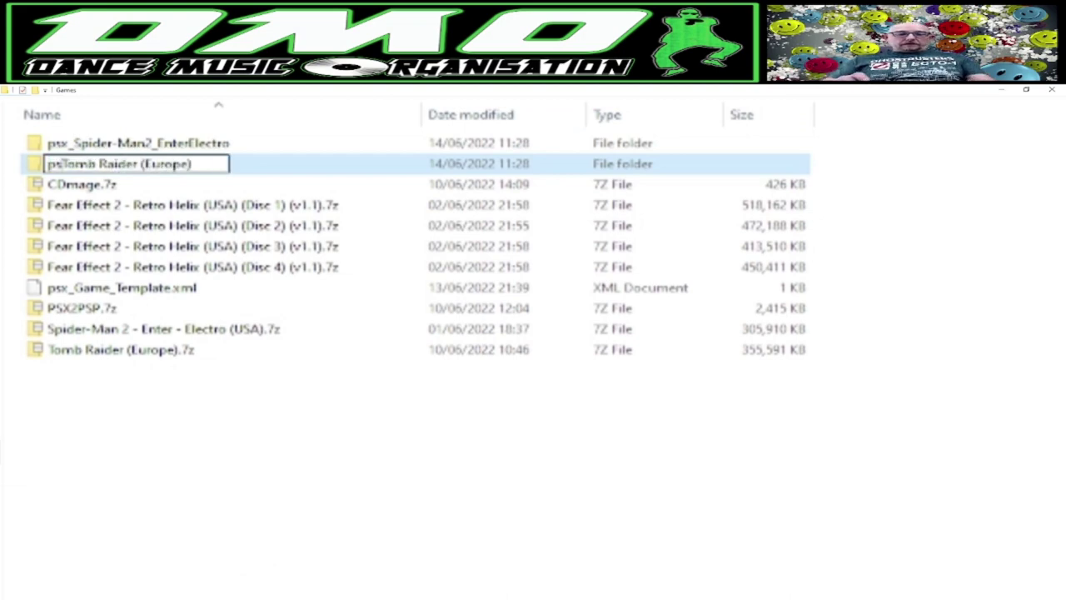
type("_")
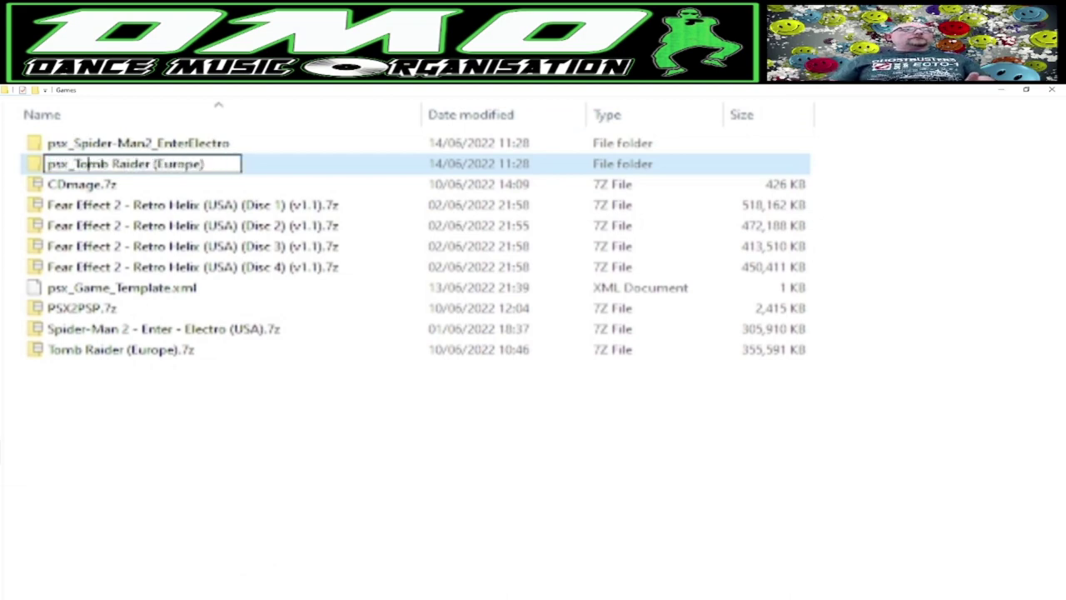
key("Right")
key("Right")
key("Right")
key("Right")
key("Delete")
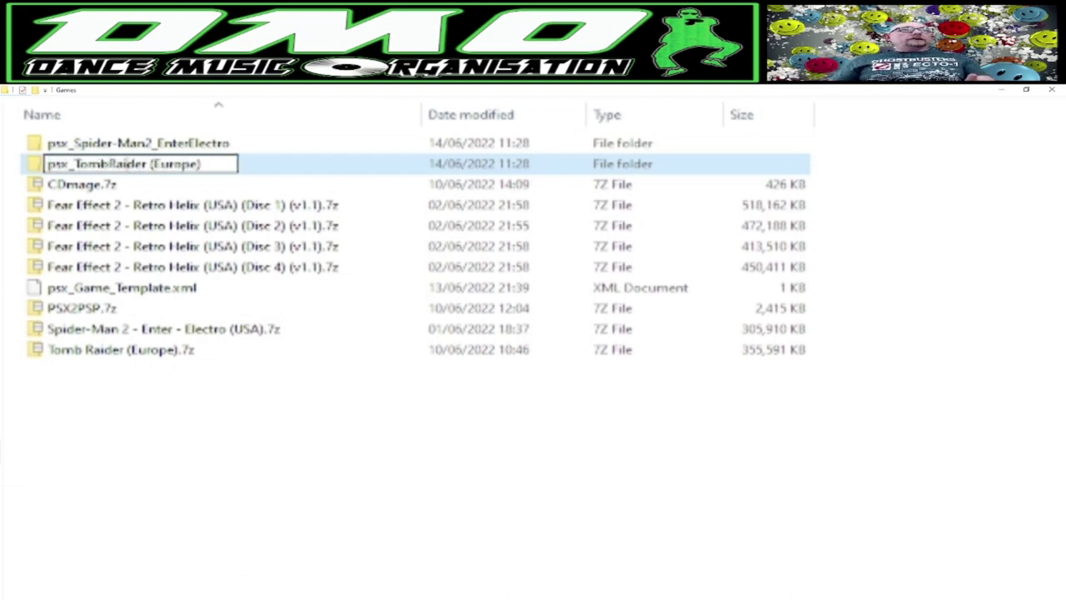
key("Delete")
key("Delete")
key("Delete")
key("Delete")
key("Delete")
key("Delete")
key("Delete")
key("Delete")
key("Delete")
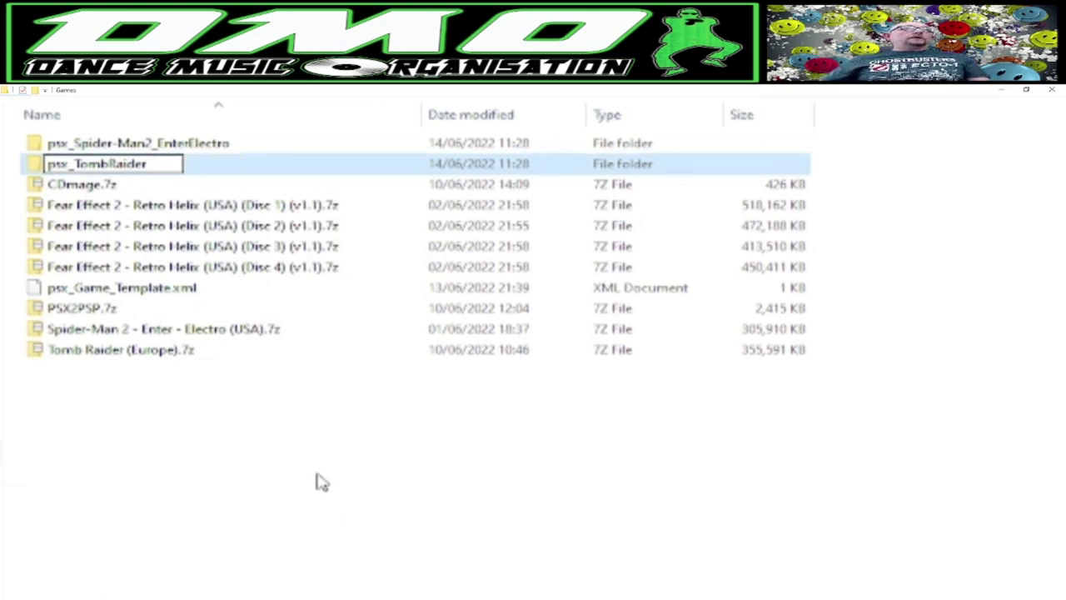
key("Return")
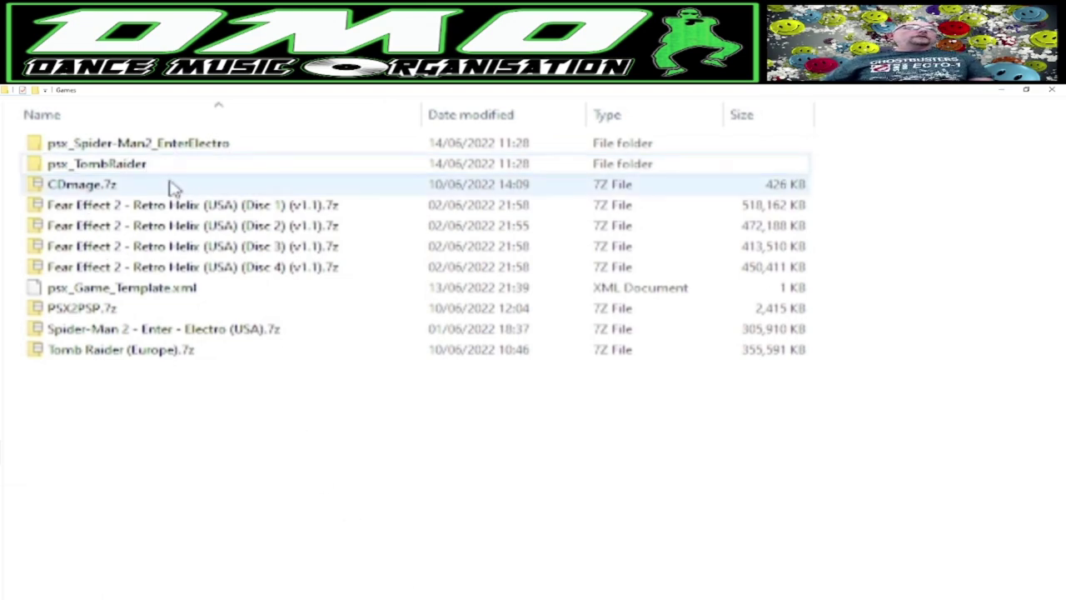
Copy psx_Game_Template.xml from the Games folder into the psx_TombRaider folder.
left_click(127, 292)
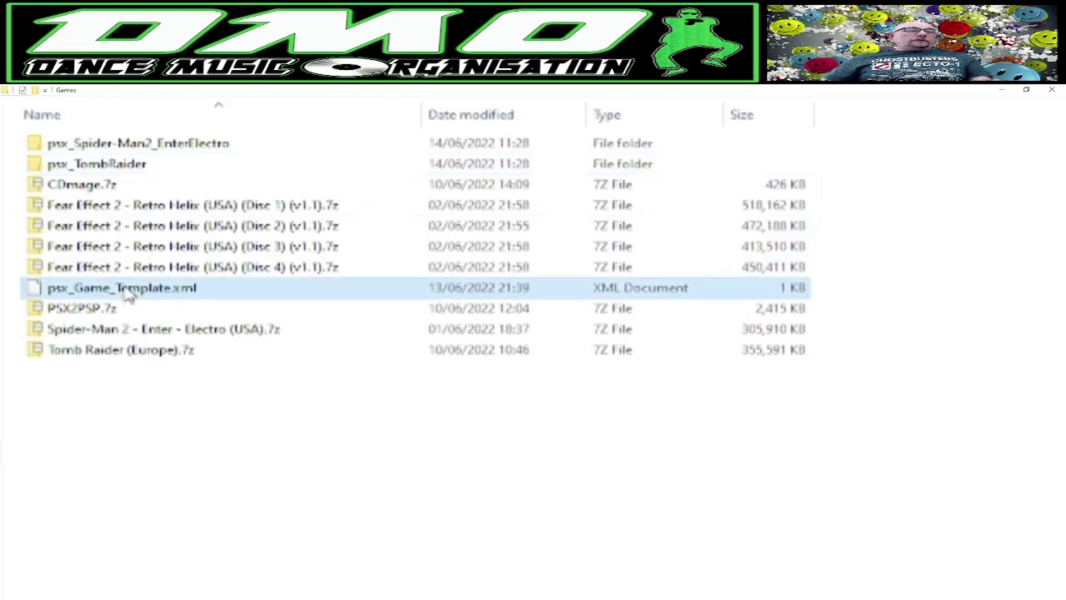
left_click_drag(126, 292, 100, 166)
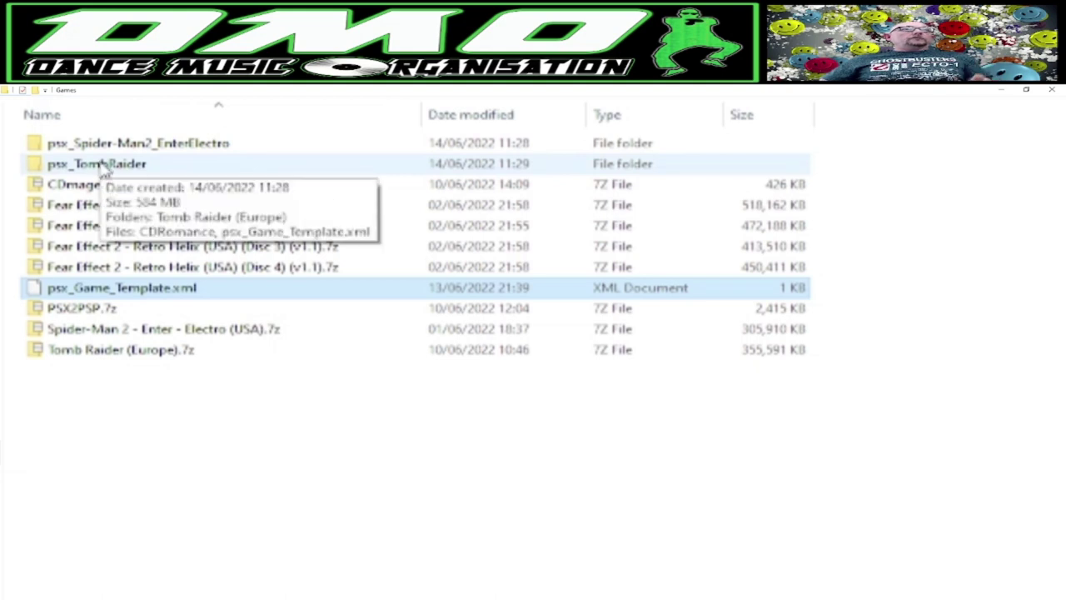
Delete the CDRomance internet shortcut from the psx_TombRaider folder.
double_click(106, 166)
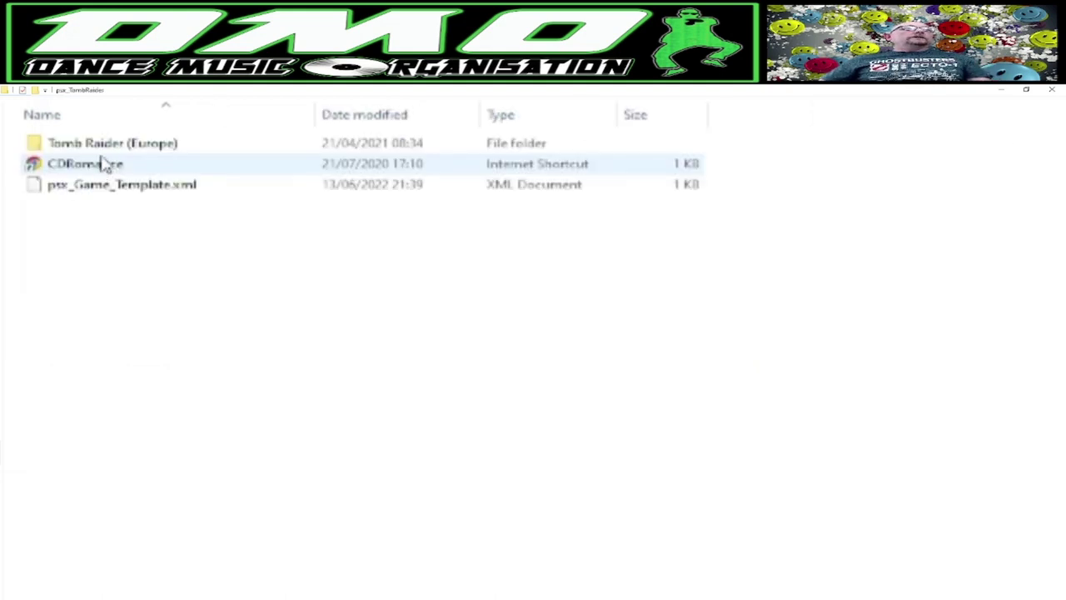
left_click(95, 169)
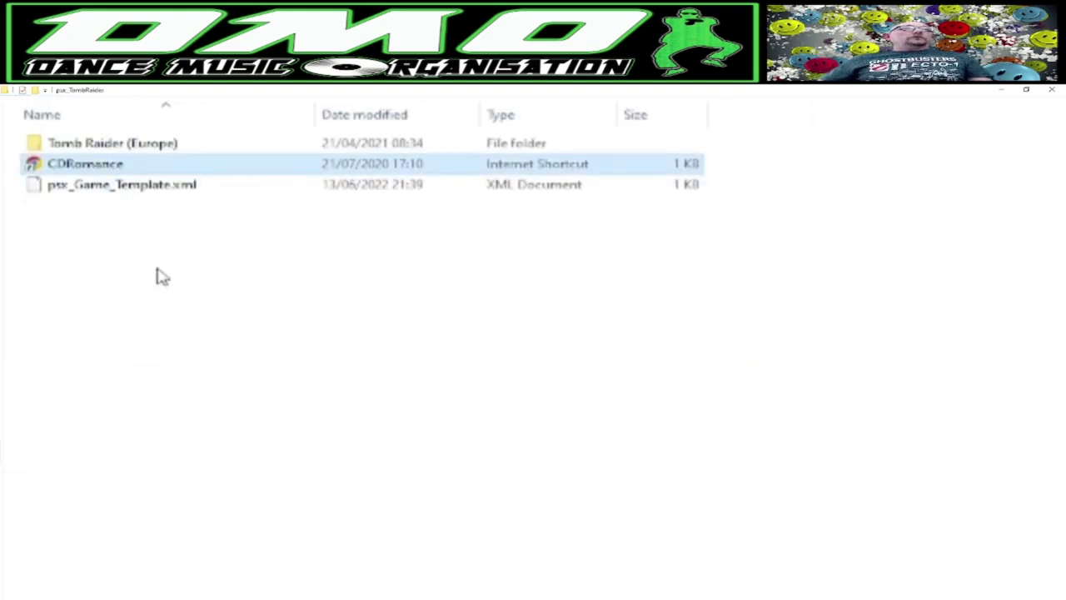
key("Delete")
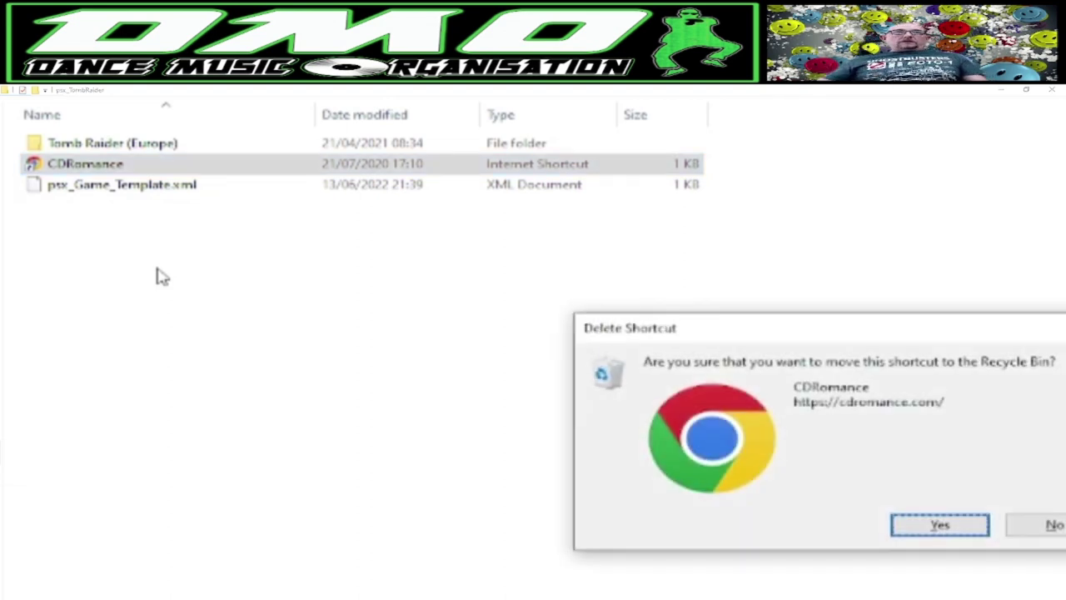
left_click(929, 523)
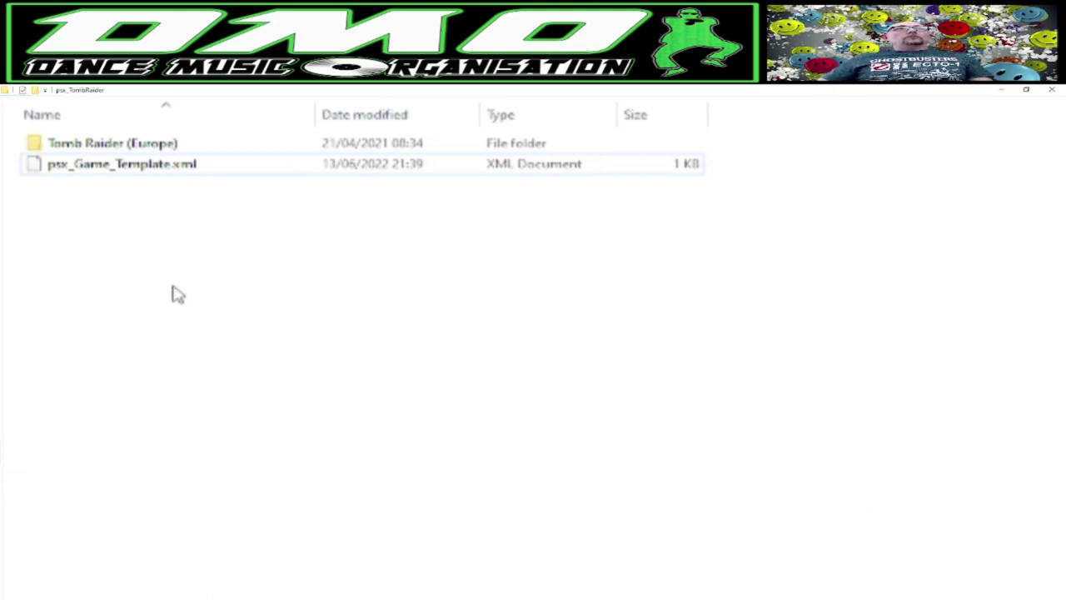
Examine the BIN track files and the CUE file inside the Tomb Raider (Europe) folder.
left_click(120, 152)
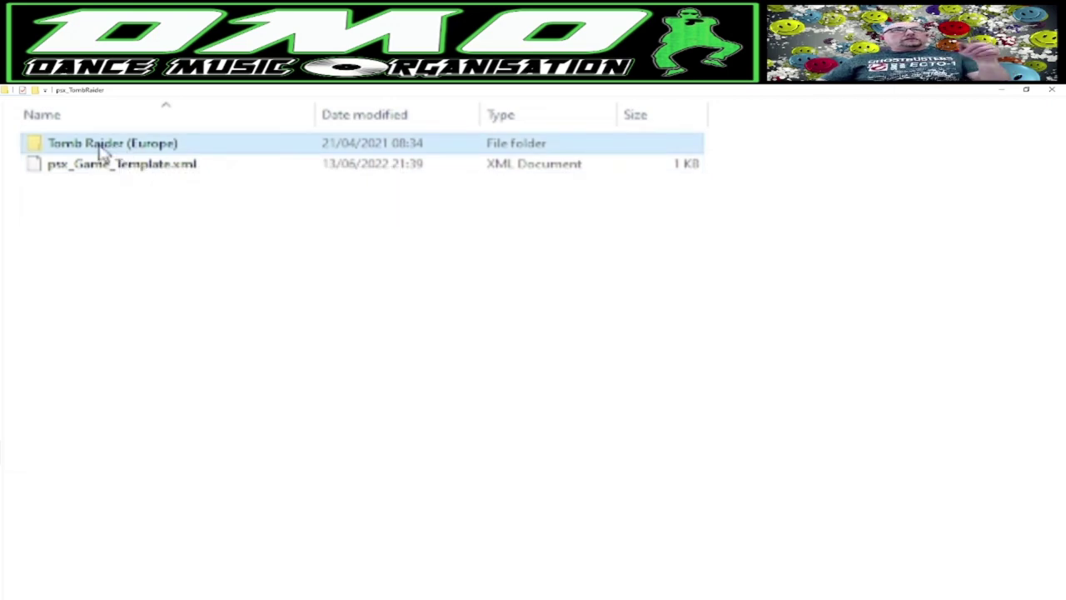
double_click(100, 148)
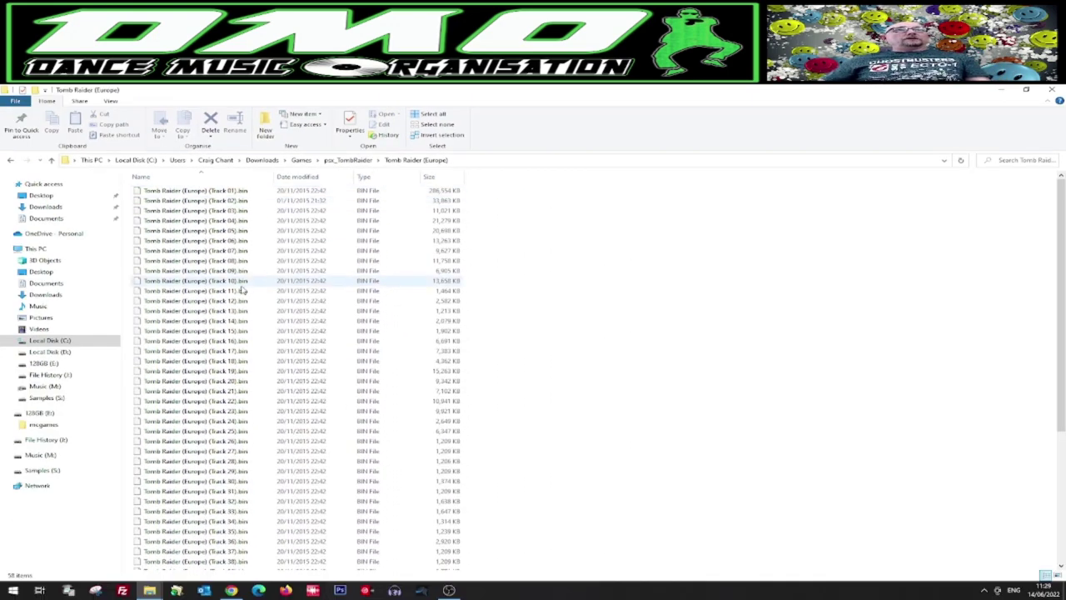
scroll(254, 333, "down", 6)
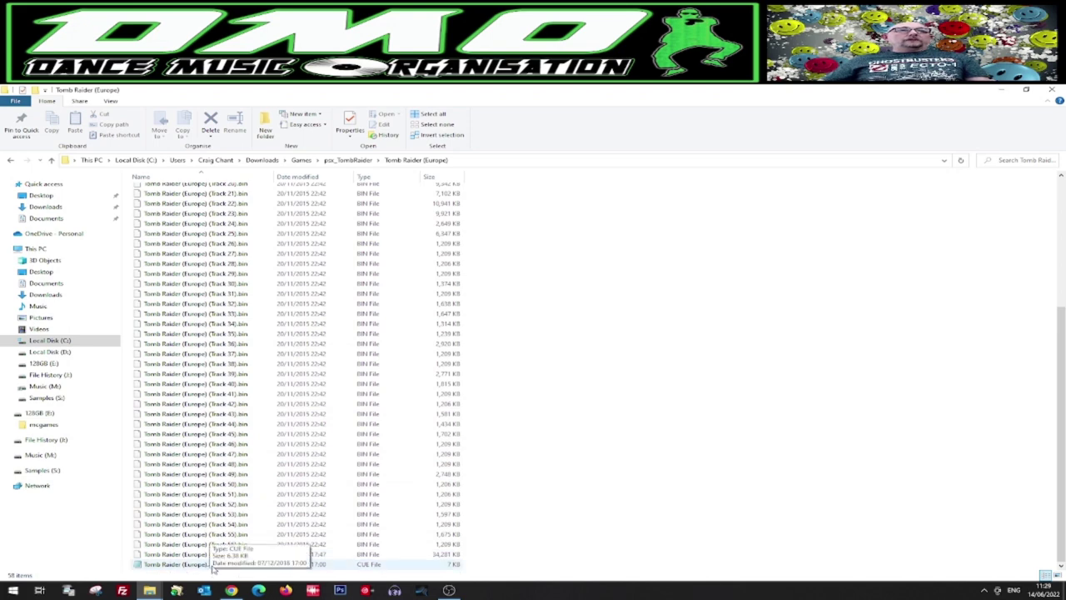
scroll(233, 375, "up", 6)
scroll(258, 229, "down", 1)
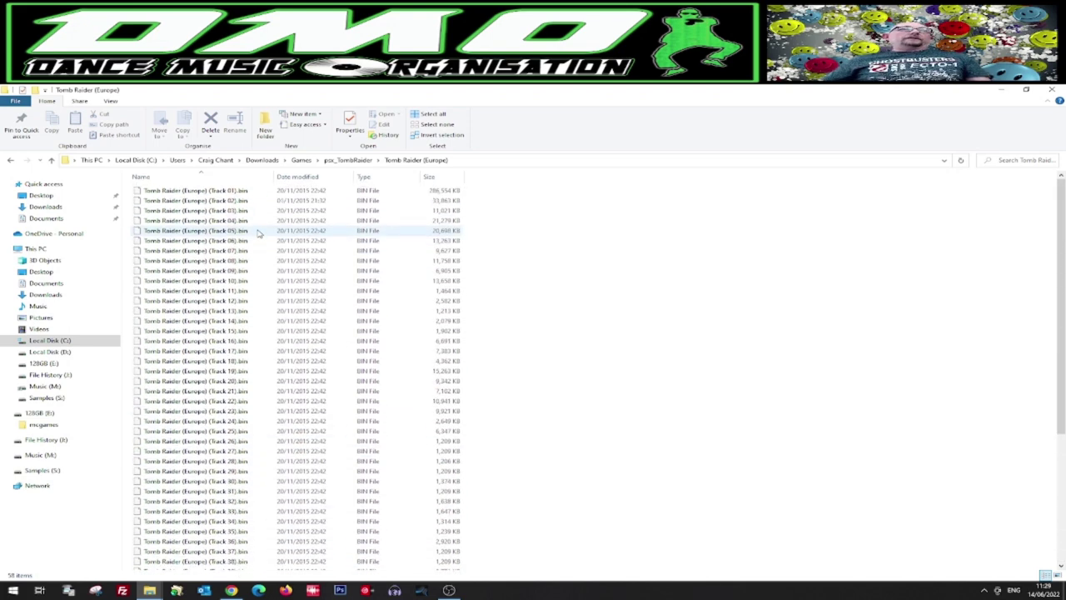
scroll(208, 417, "down", 1)
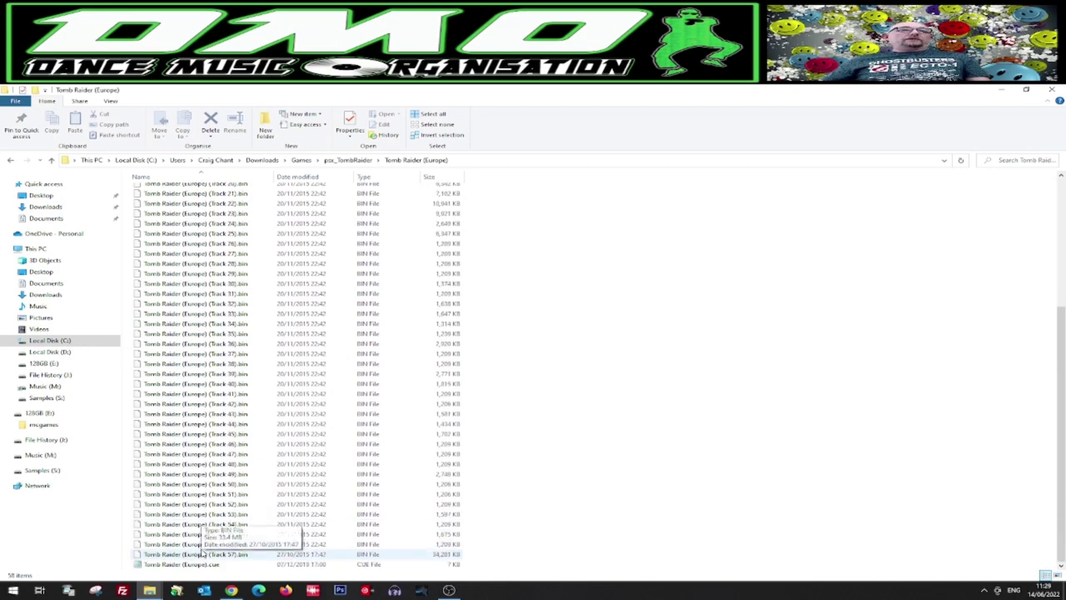
scroll(305, 380, "up", 3)
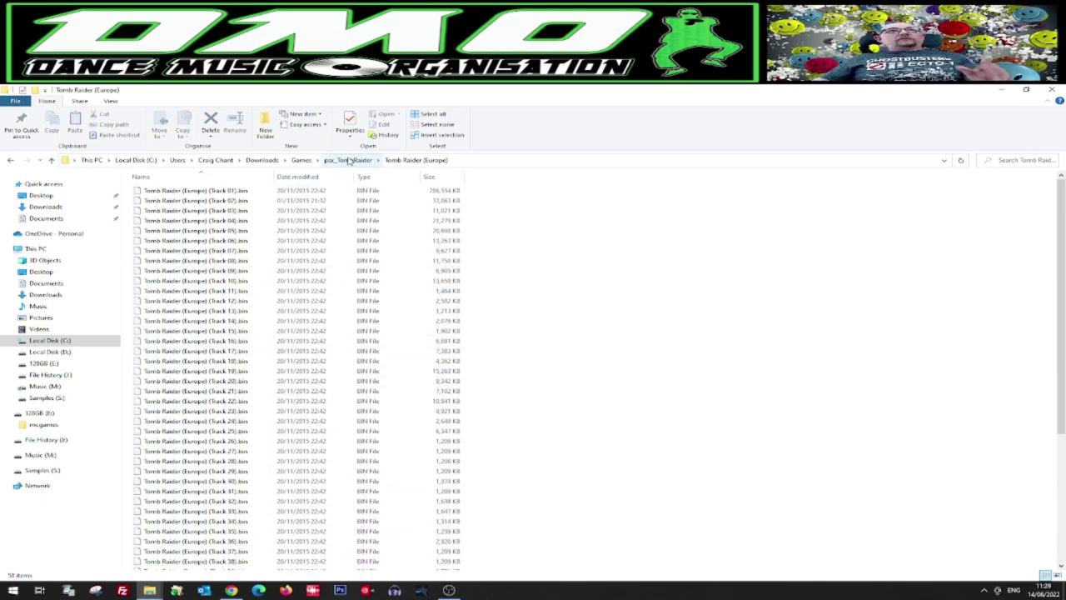
Return to the Games folder and extract CDmage.7z into its own folder.
left_click(349, 160)
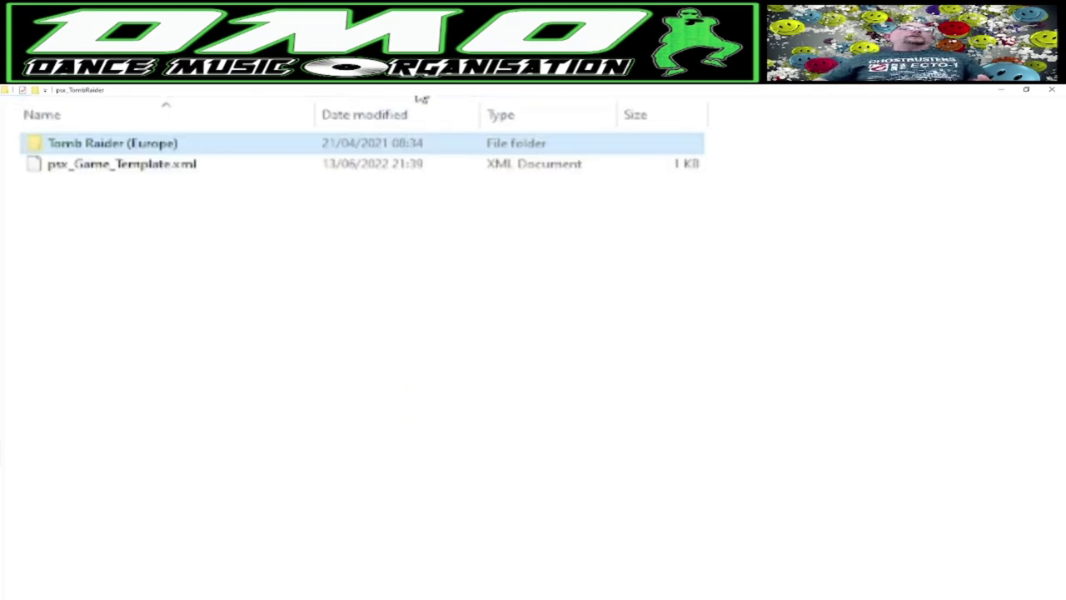
key("alt+Up")
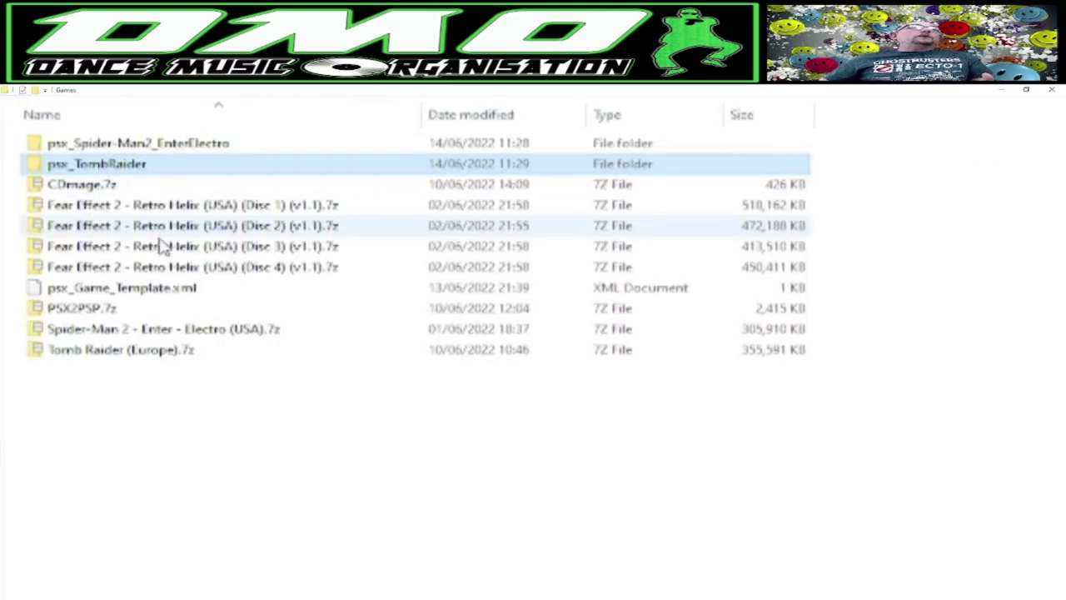
right_click(82, 185)
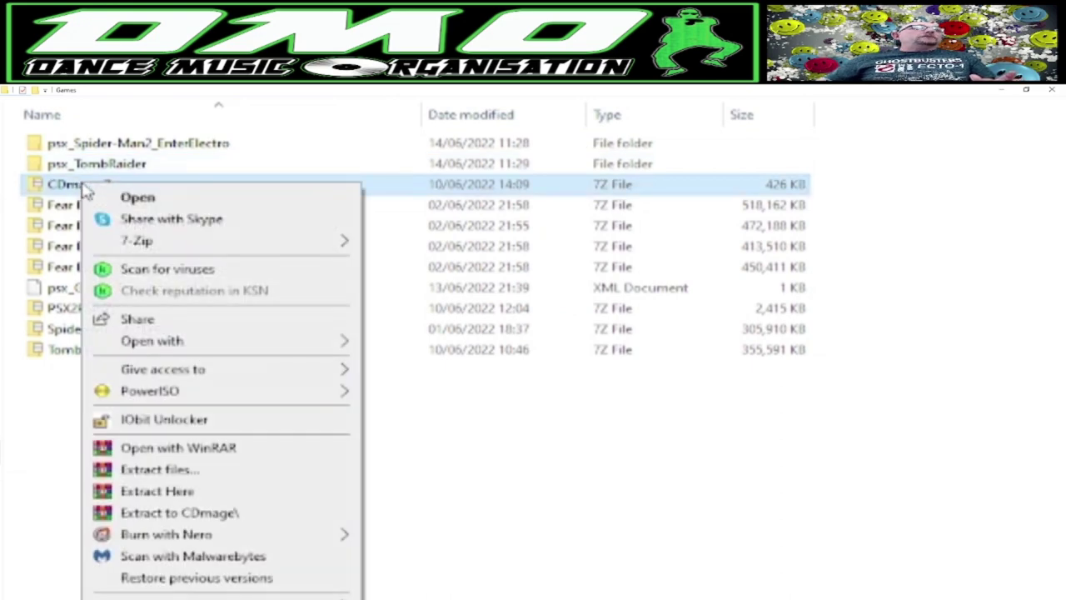
left_click(273, 516)
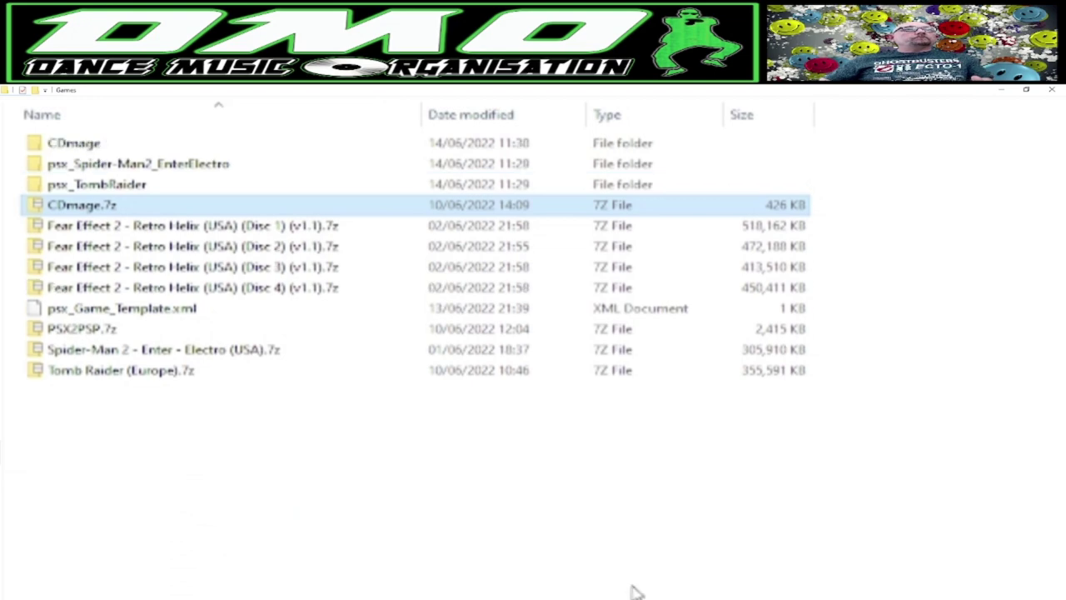
Launch CDmage.exe from the extracted CDmage folder.
double_click(55, 150)
left_click(92, 153)
double_click(91, 154)
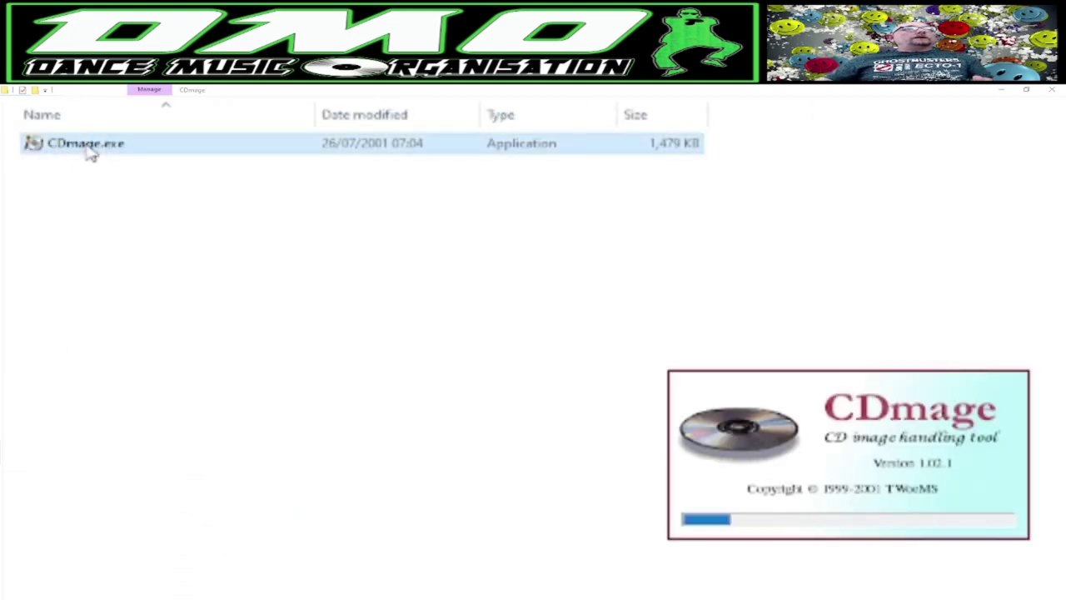
left_click_drag(133, 93, 442, 119)
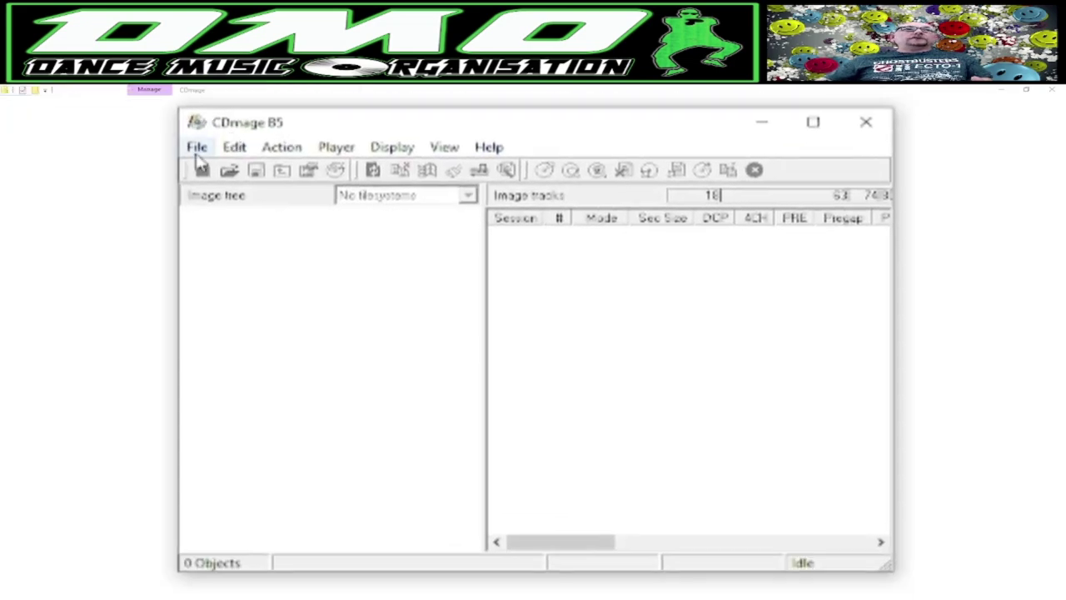
Open Tomb Raider (Europe).cue in CDmage from Downloads, Games, psx_TombRaider, Tomb Raider (Europe).
left_click(197, 147)
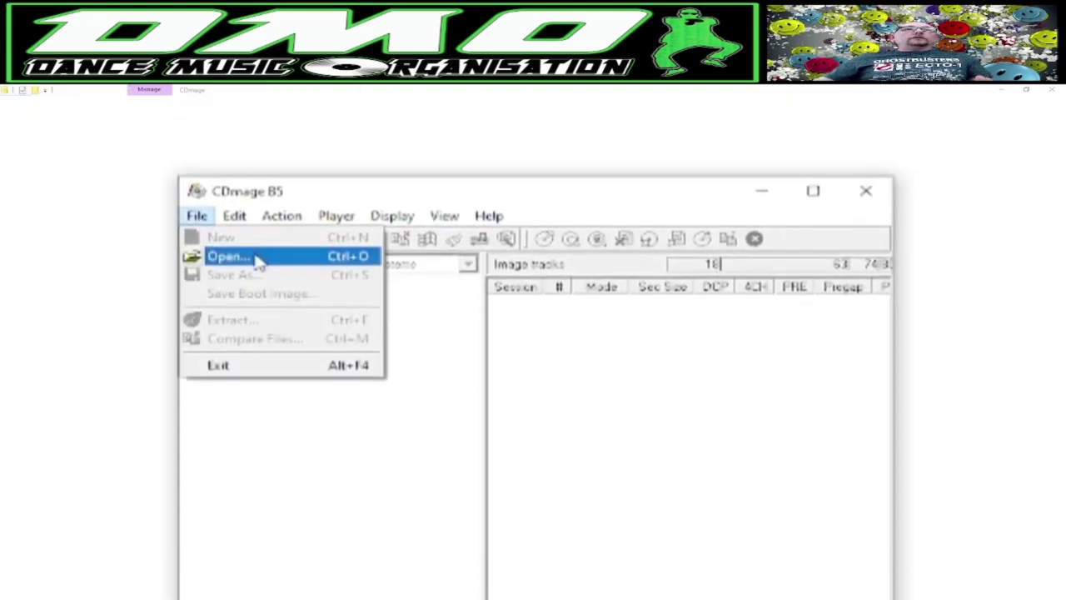
left_click(259, 261)
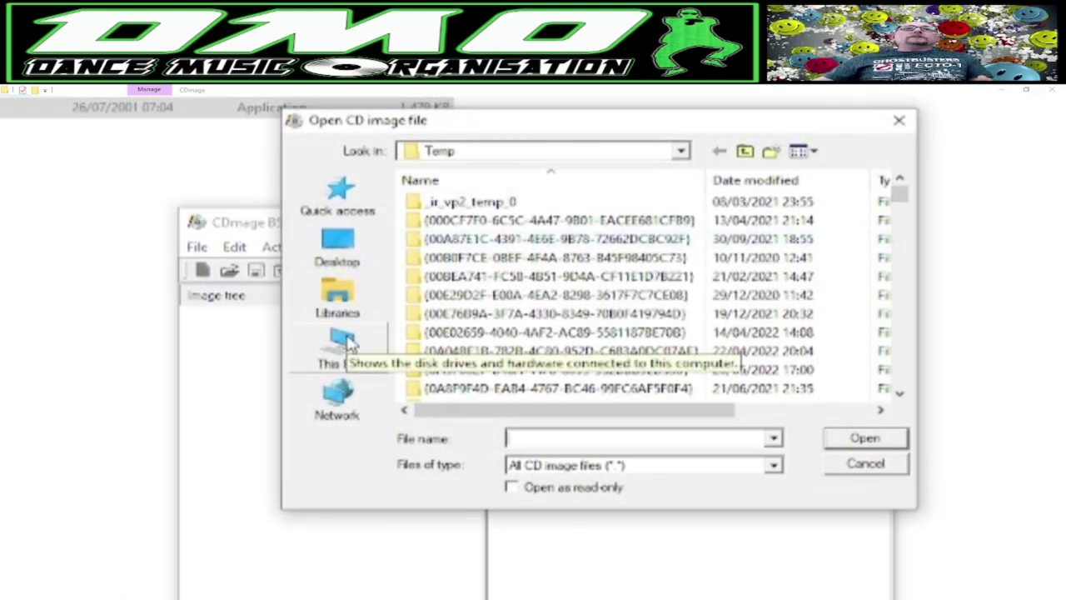
left_click(350, 204)
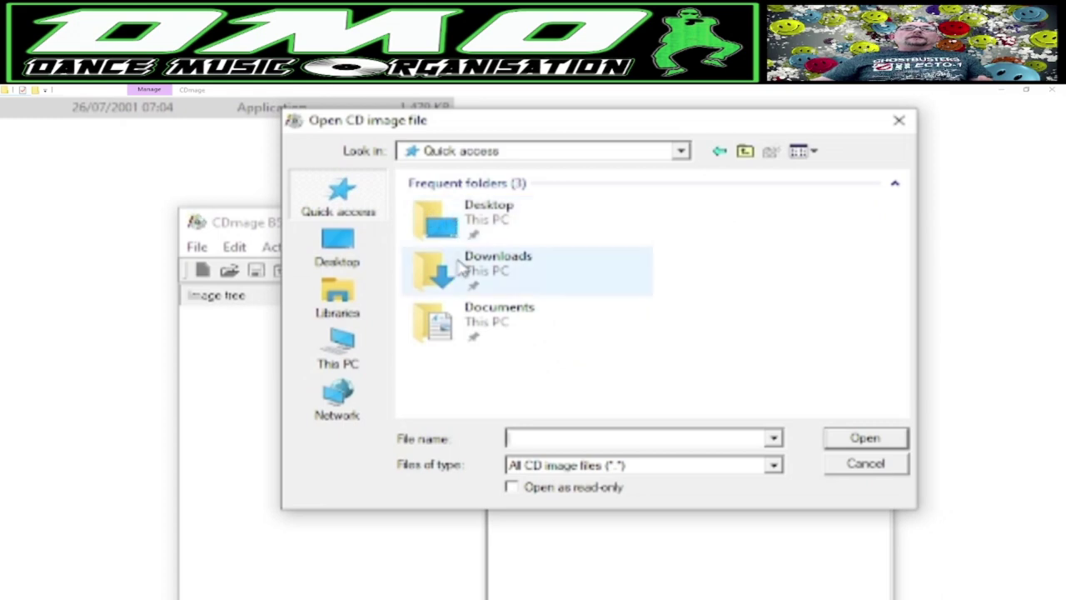
left_click(460, 269)
double_click(500, 269)
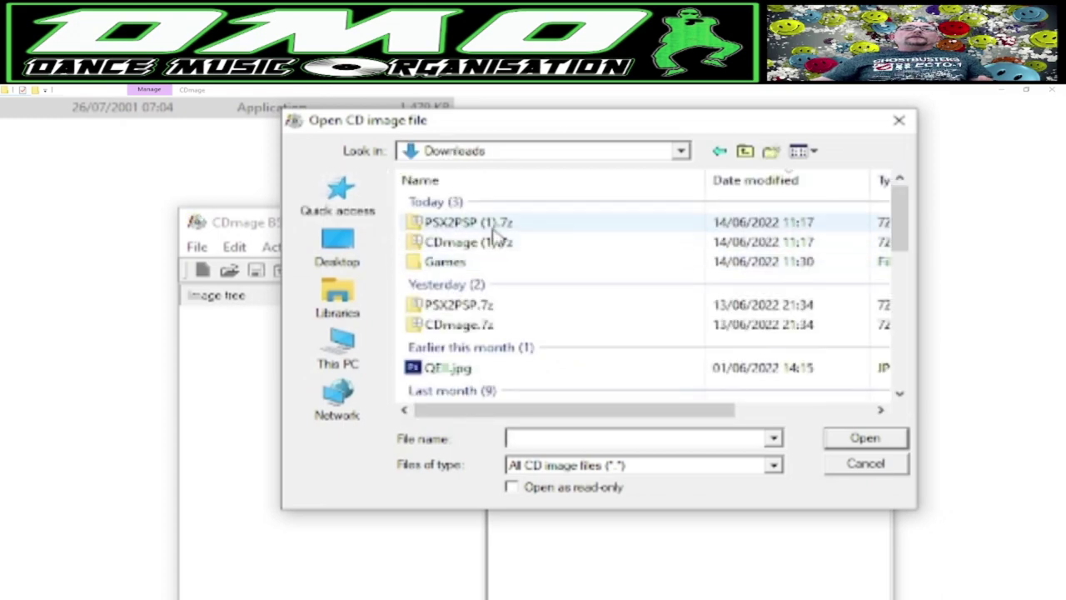
left_click(446, 263)
double_click(446, 264)
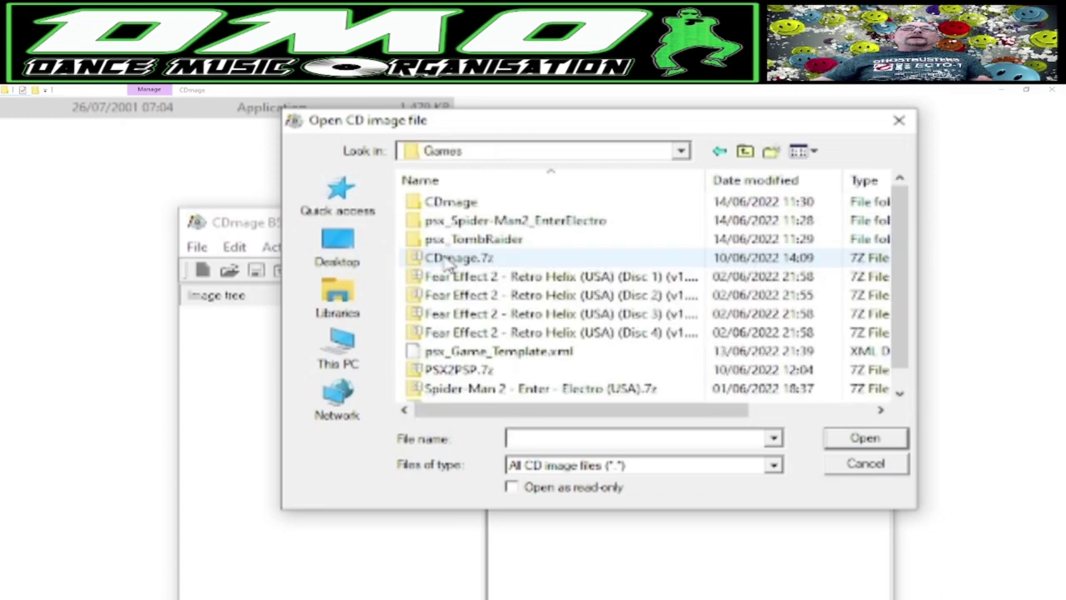
left_click(488, 240)
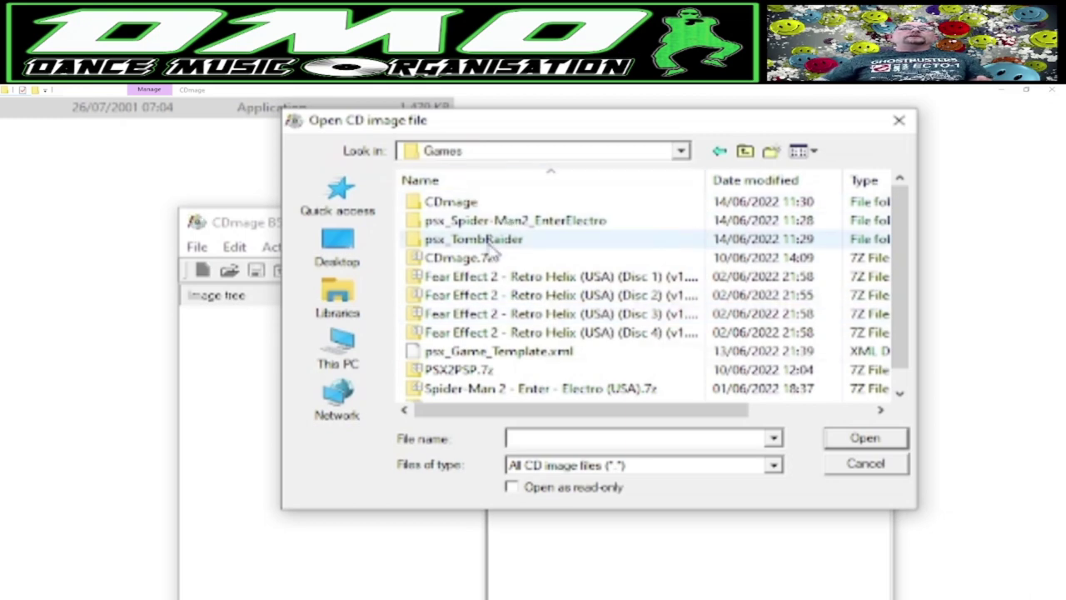
double_click(487, 240)
double_click(489, 248)
scroll(583, 278, "down", 16)
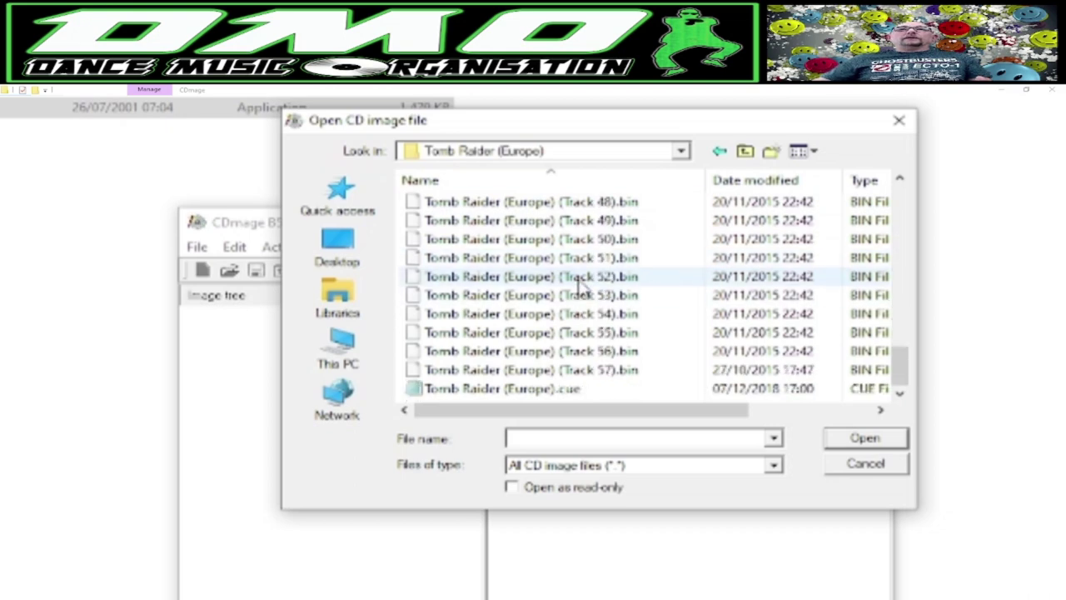
left_click(528, 389)
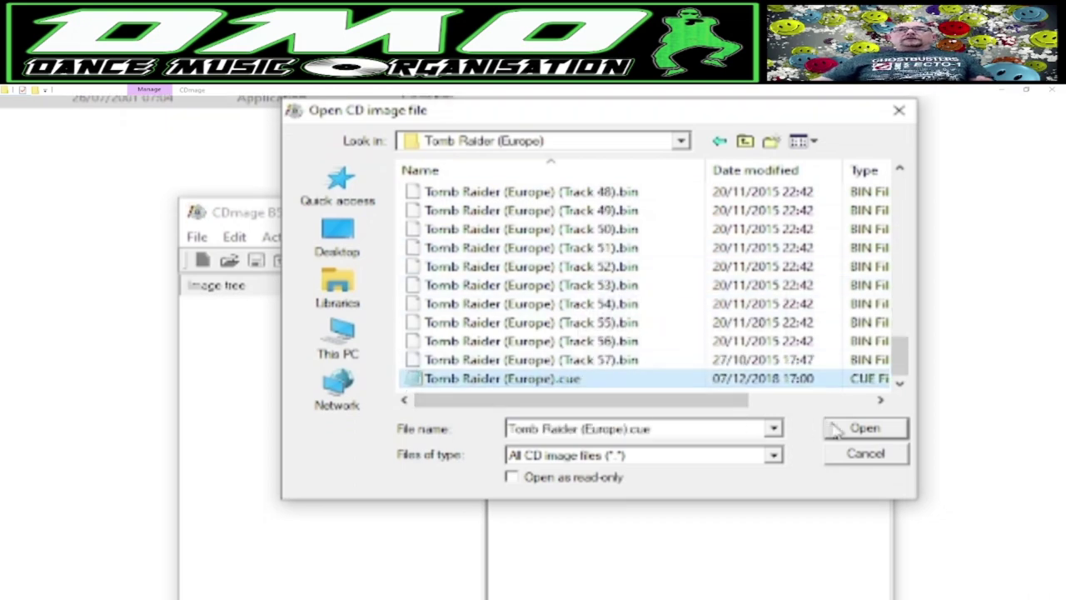
left_click(829, 435)
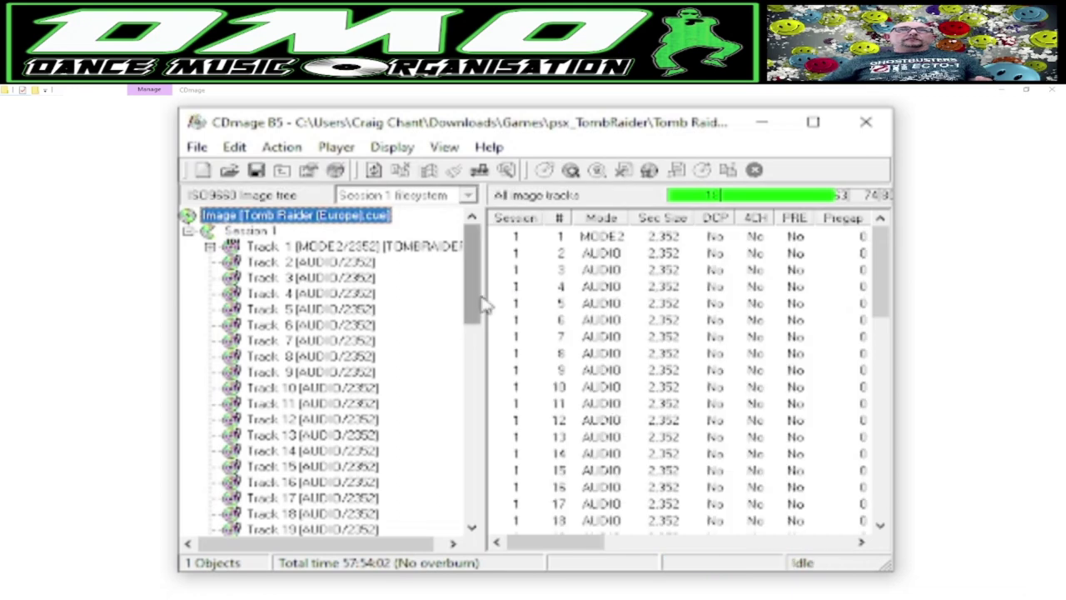
Check the image's track list and start saving the image under a new name, with the psx_TombRaider folder as destination.
left_click_drag(475, 300, 477, 550)
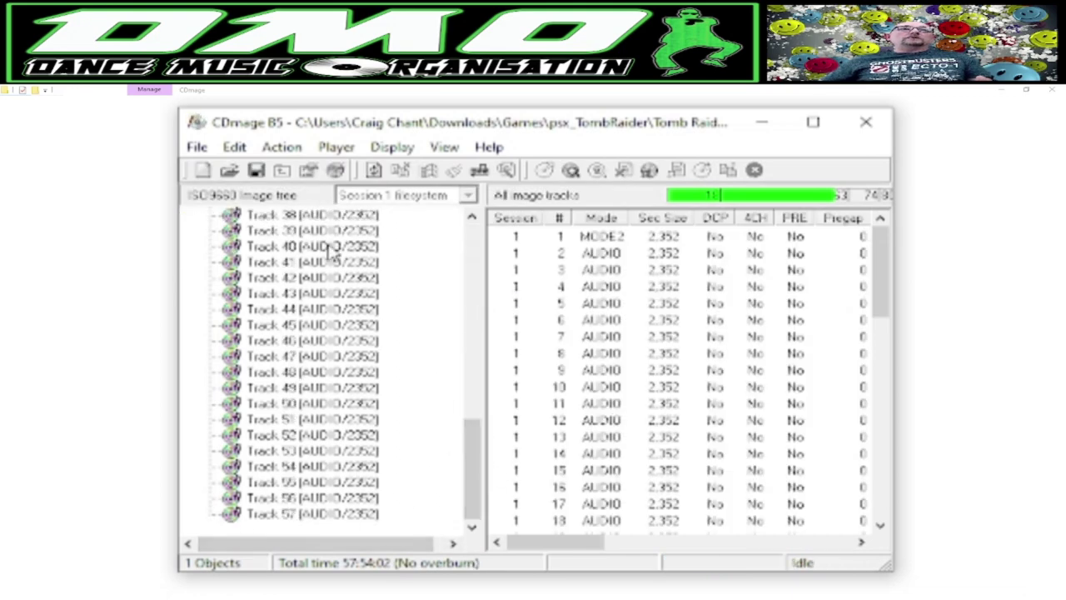
left_click_drag(471, 484, 500, 262)
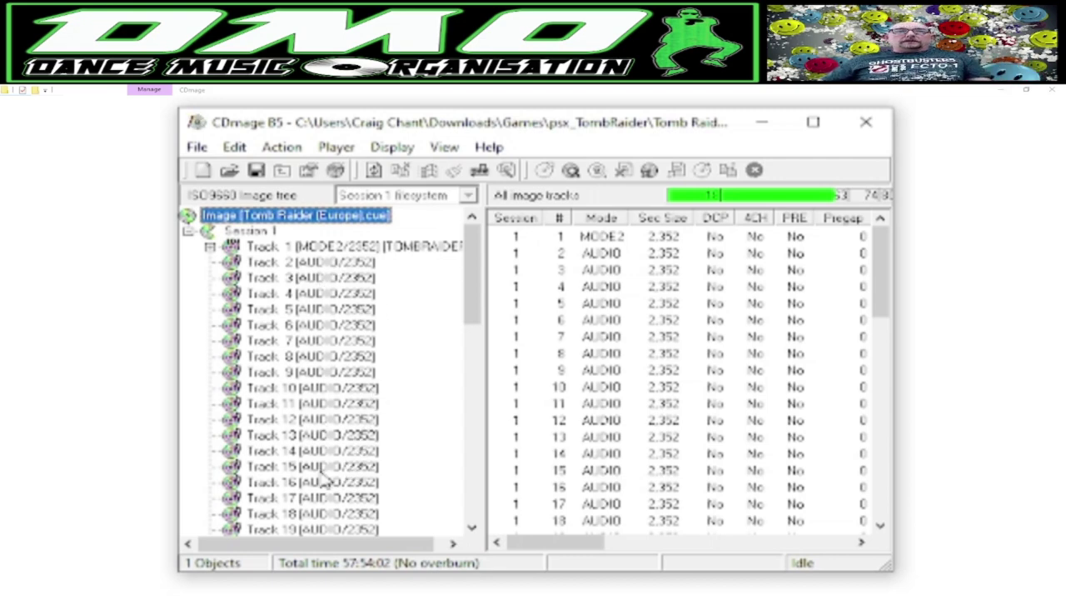
mouse_move(467, 244)
left_mouse_down()
mouse_move(435, 564)
mouse_move(474, 261)
left_mouse_up()
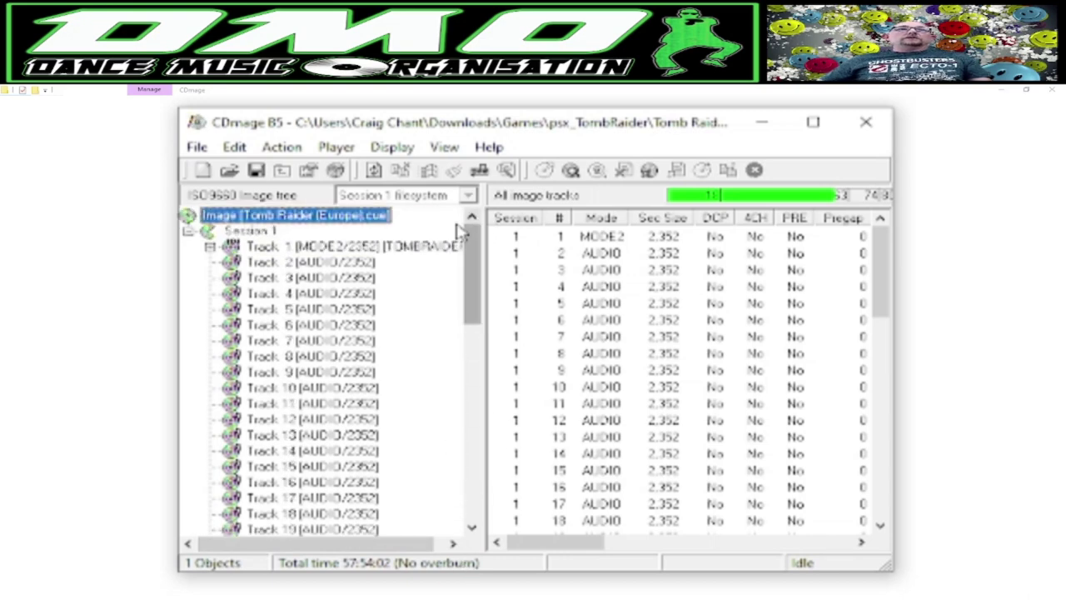
left_click(198, 148)
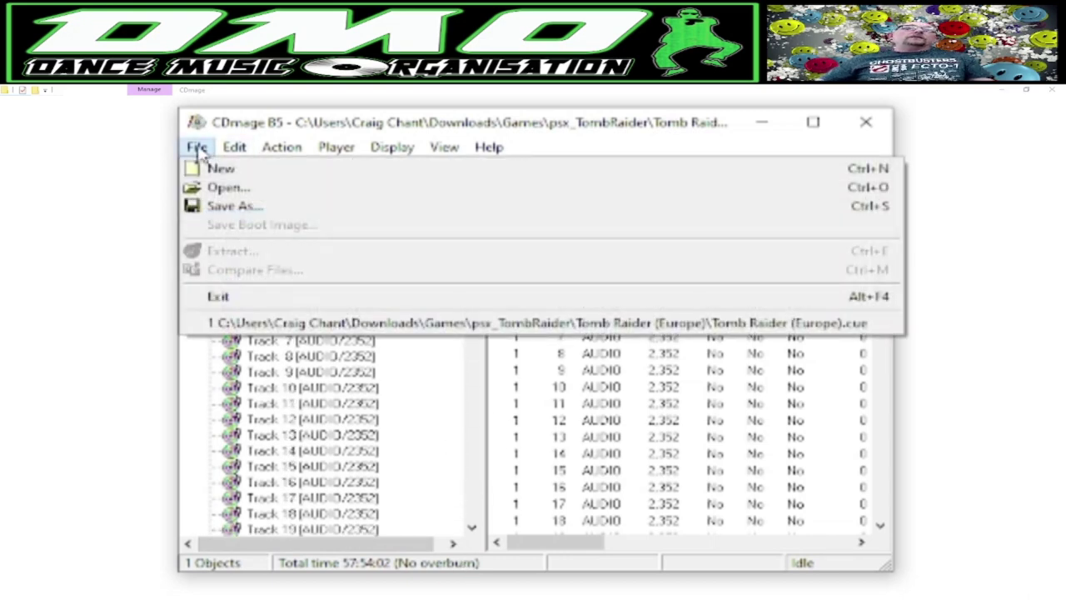
left_click(239, 209)
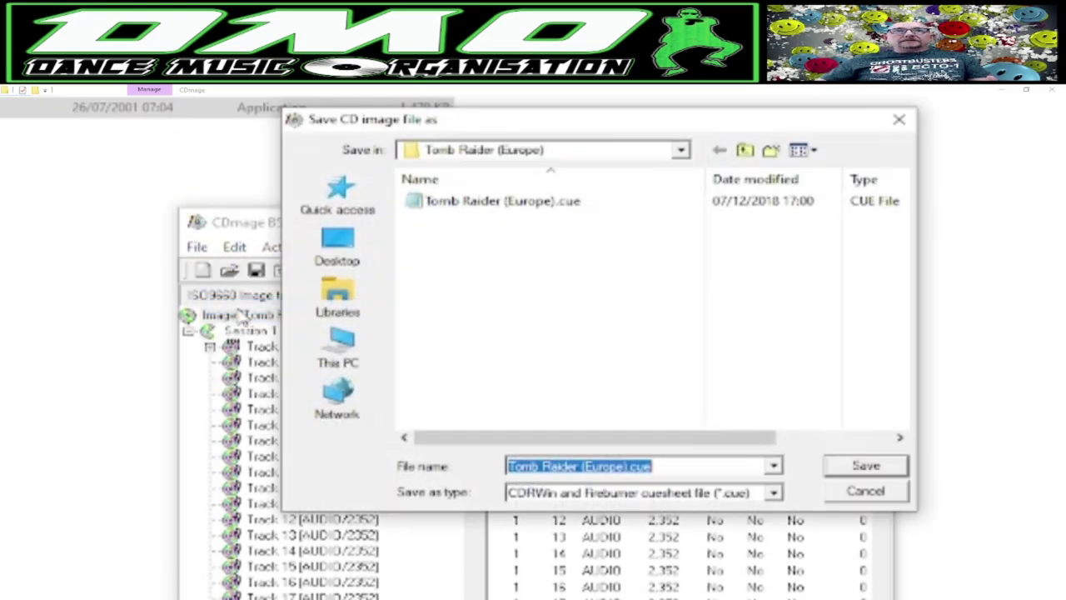
left_click(745, 151)
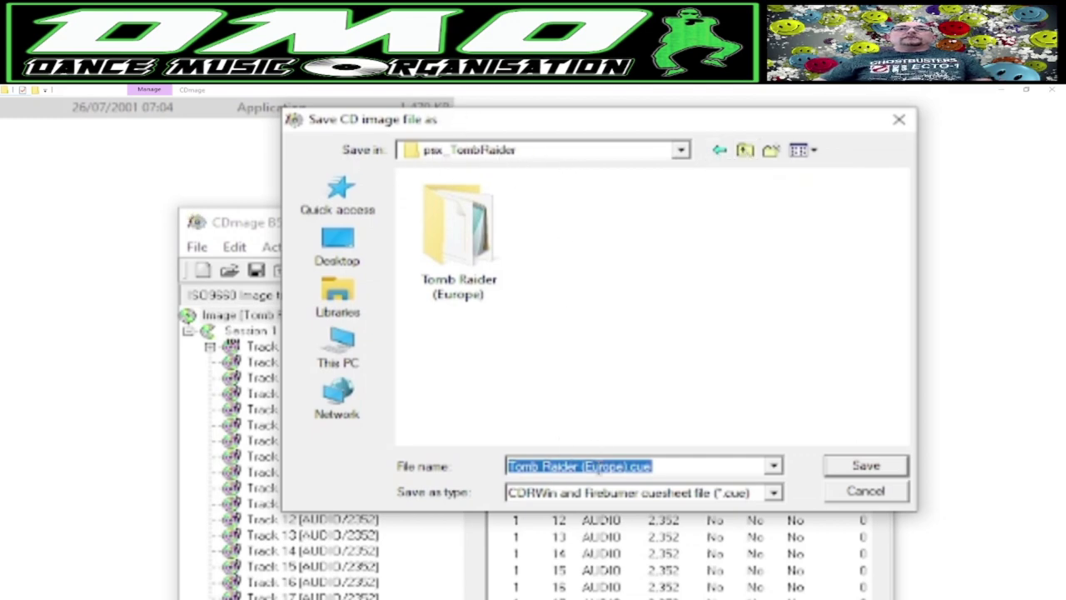
Save the merged image as psx_TombRaider.cue in the psx_TombRaider folder, keeping the MODE2/2352 conversion and stop-extraction options, and close CDmage.
left_click(619, 469)
left_click_drag(627, 468, 434, 469)
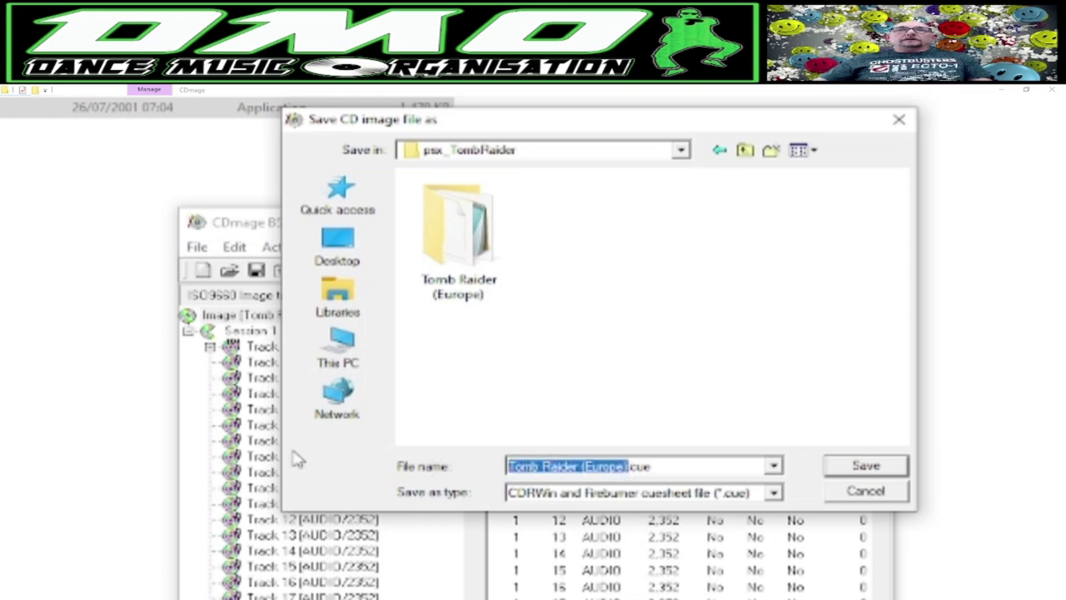
type("psx_Spider-Man2_EnterElectro")
key("ctrl+z")
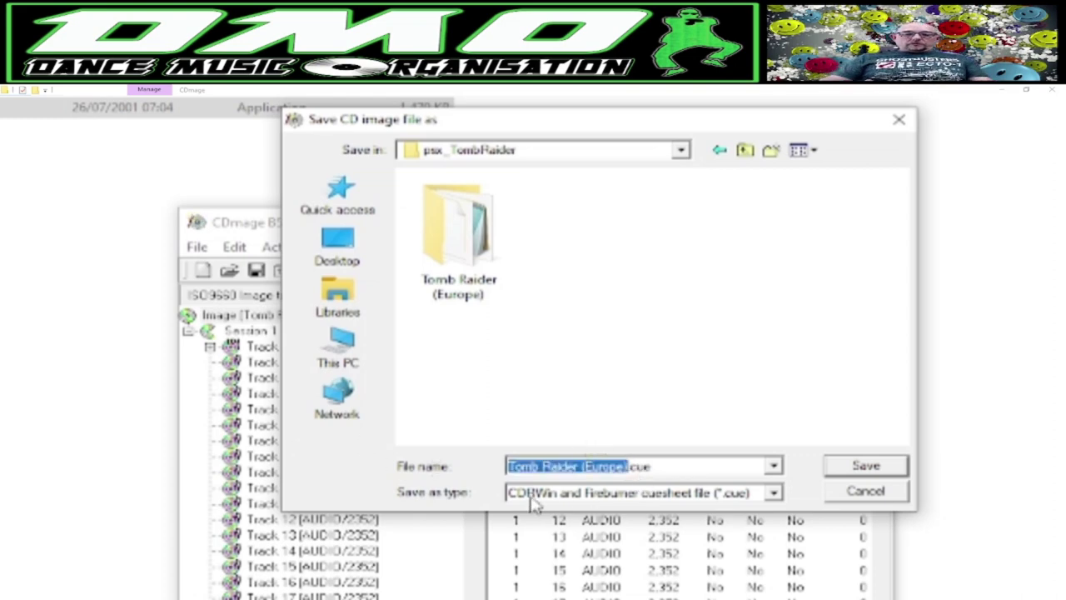
type("psx_")
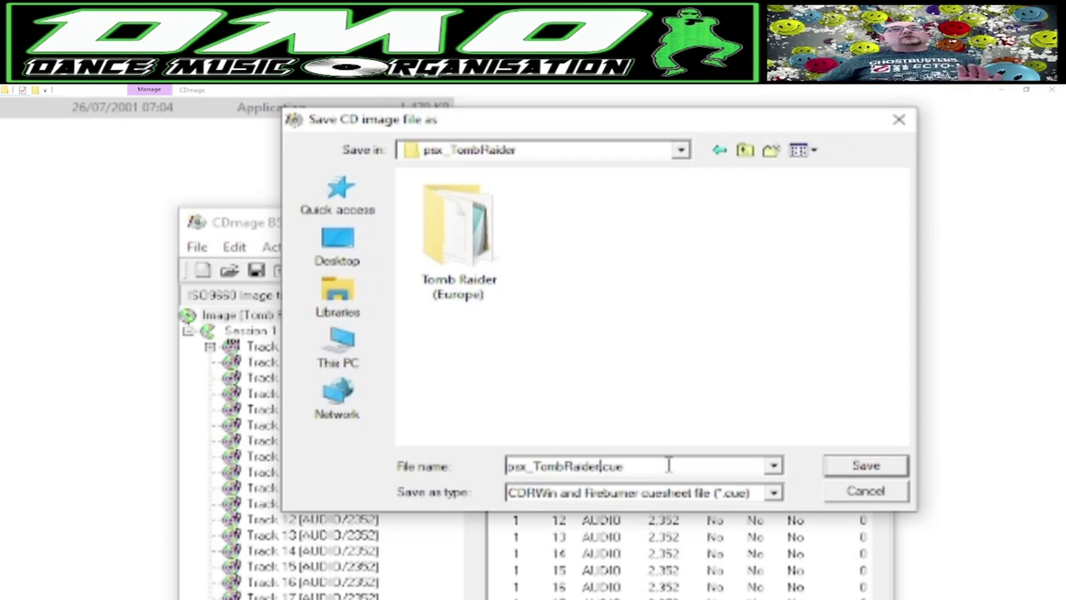
left_click(862, 468)
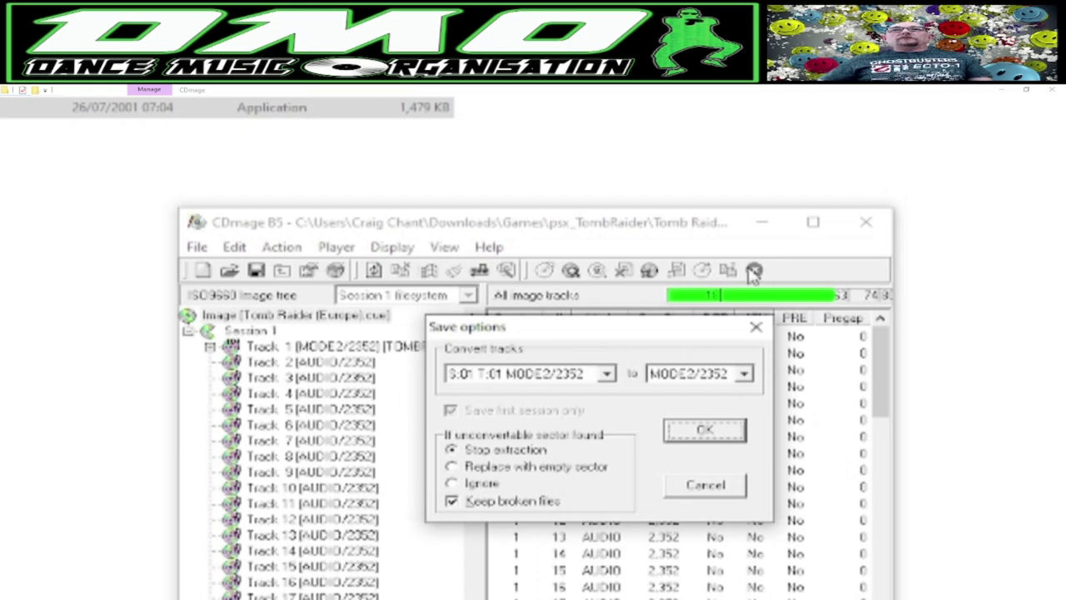
left_click(699, 431)
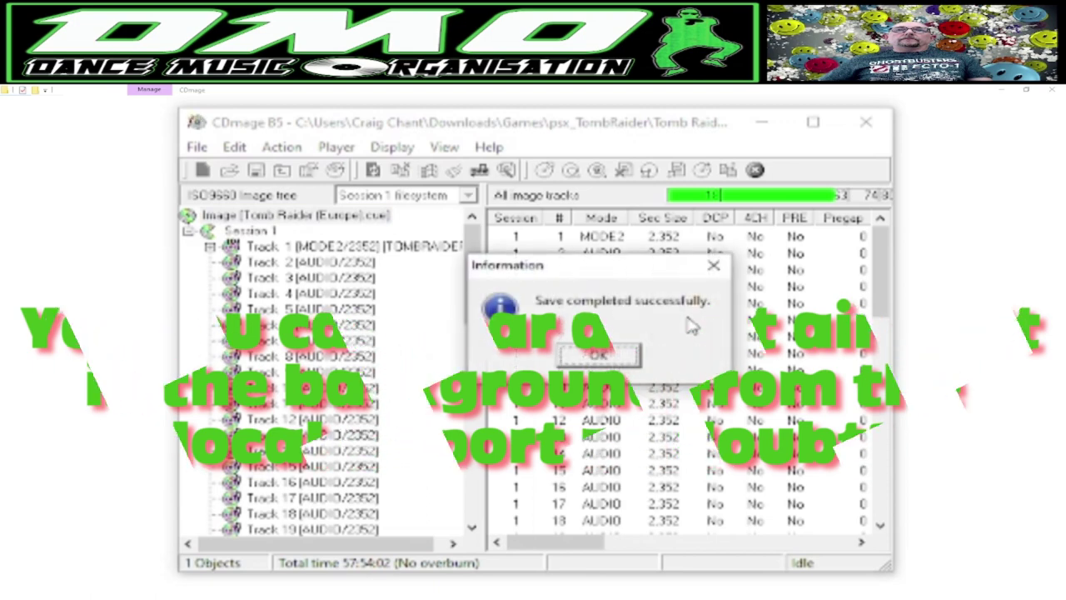
left_click(578, 355)
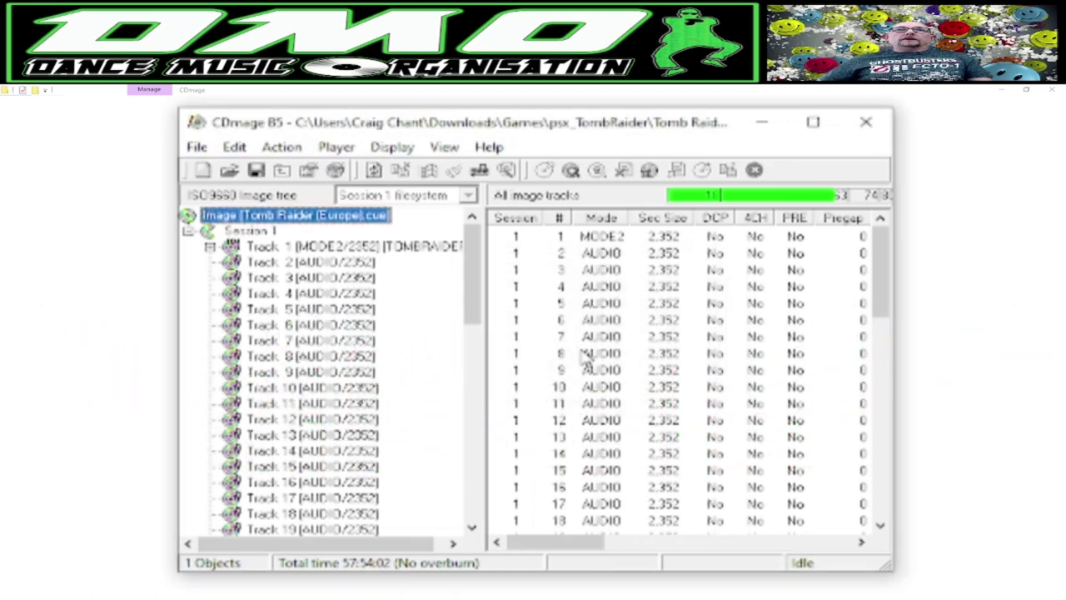
left_click(862, 125)
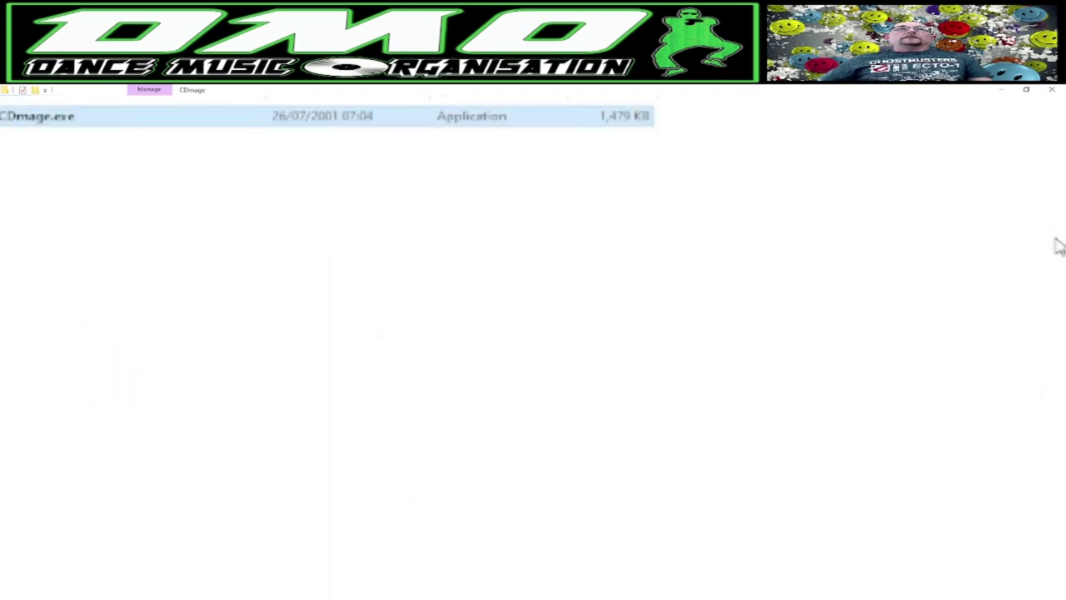
Go to the psx_TombRaider folder and check the BIN reference and track entries of psx_TombRaider.cue in Notepad.
key("alt+Up")
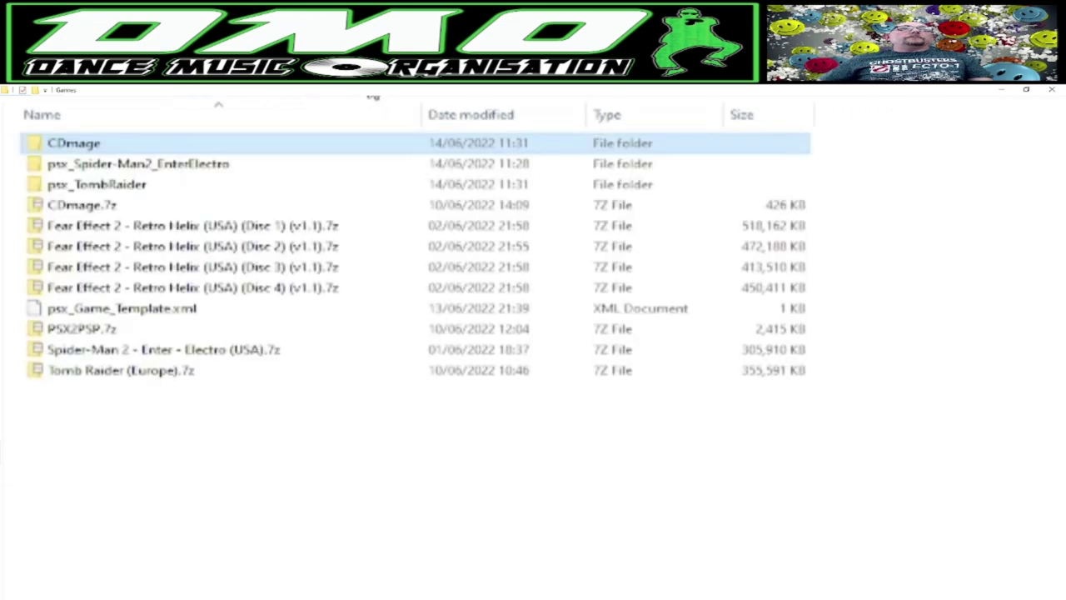
double_click(122, 189)
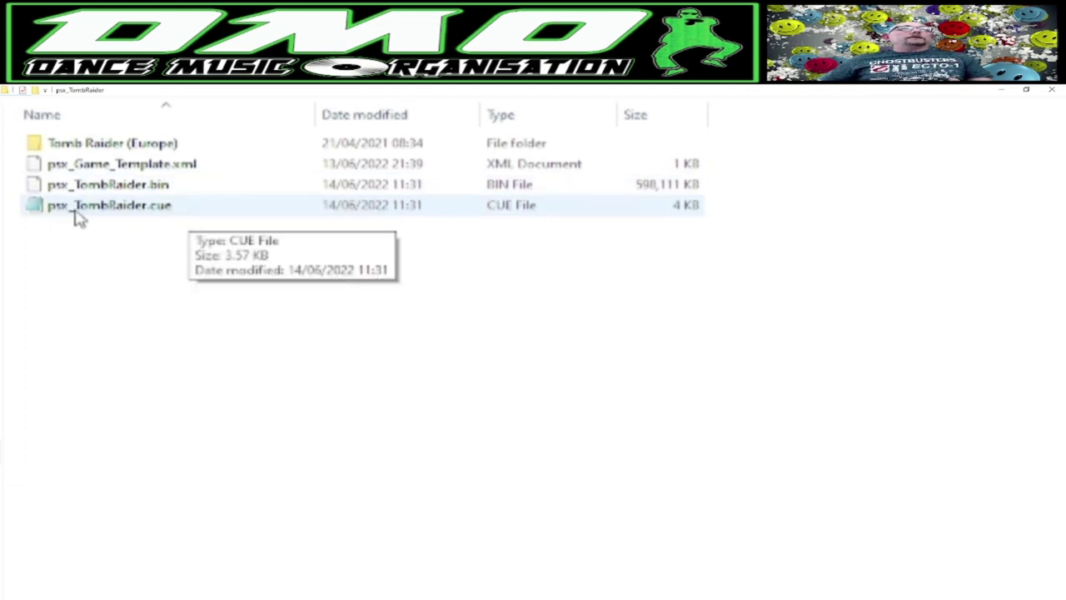
right_click(139, 212)
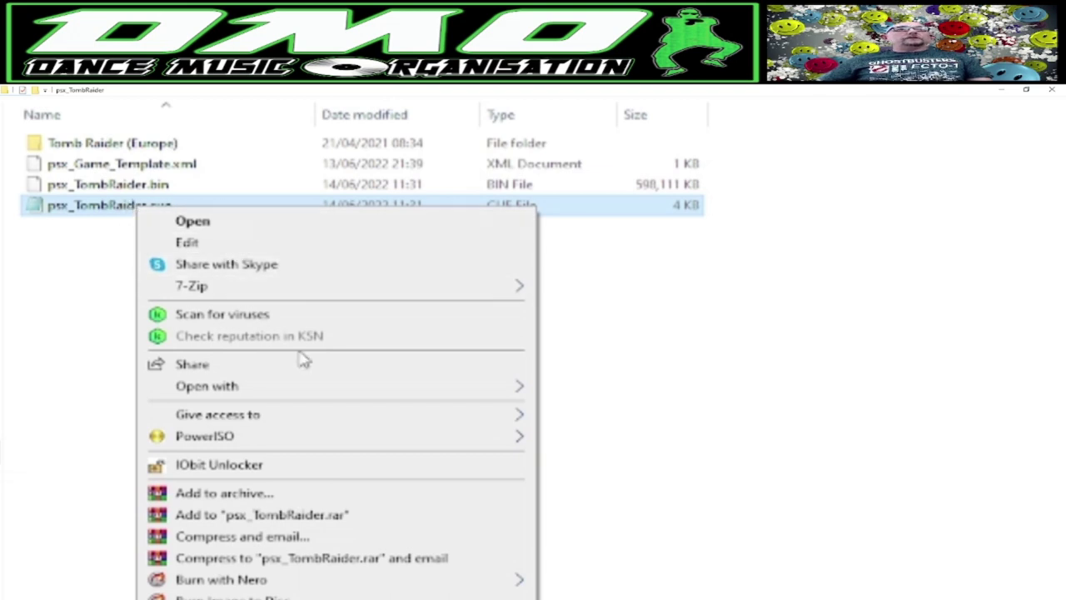
mouse_move(345, 388)
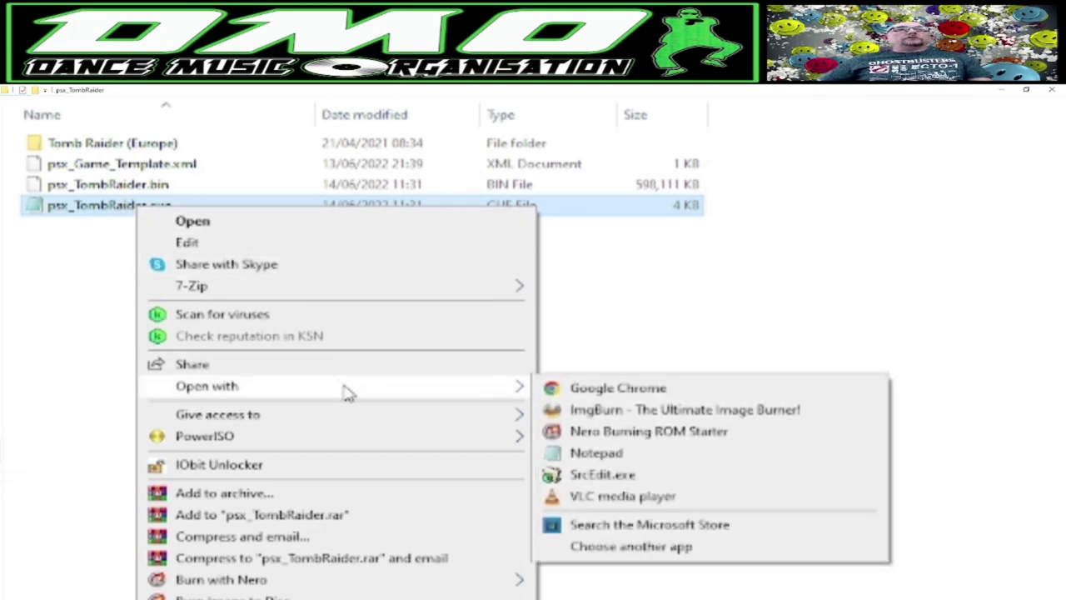
left_click(596, 454)
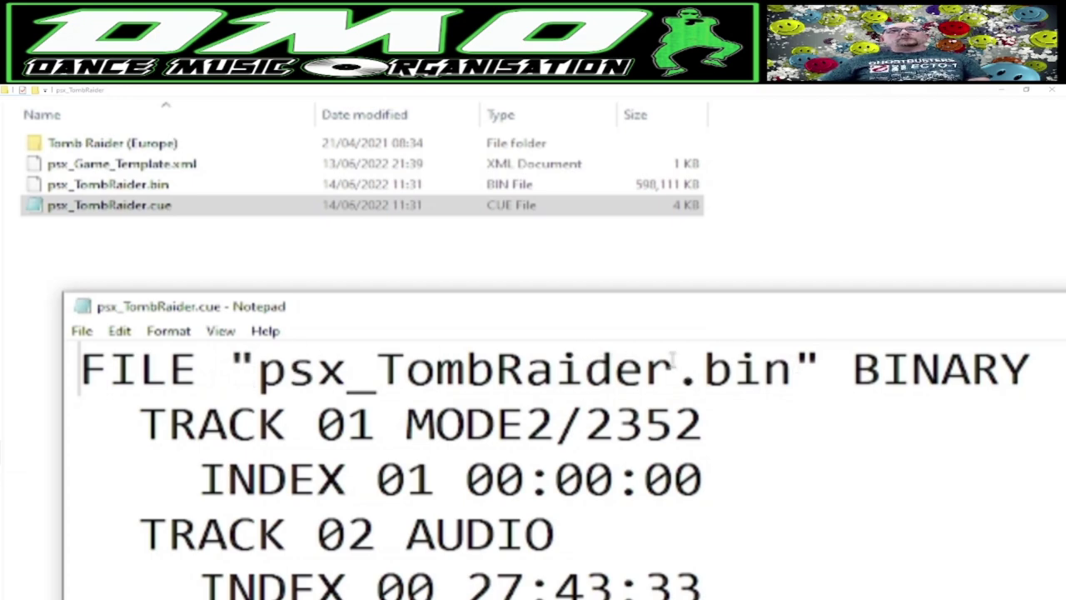
scroll(791, 586, "down", 18)
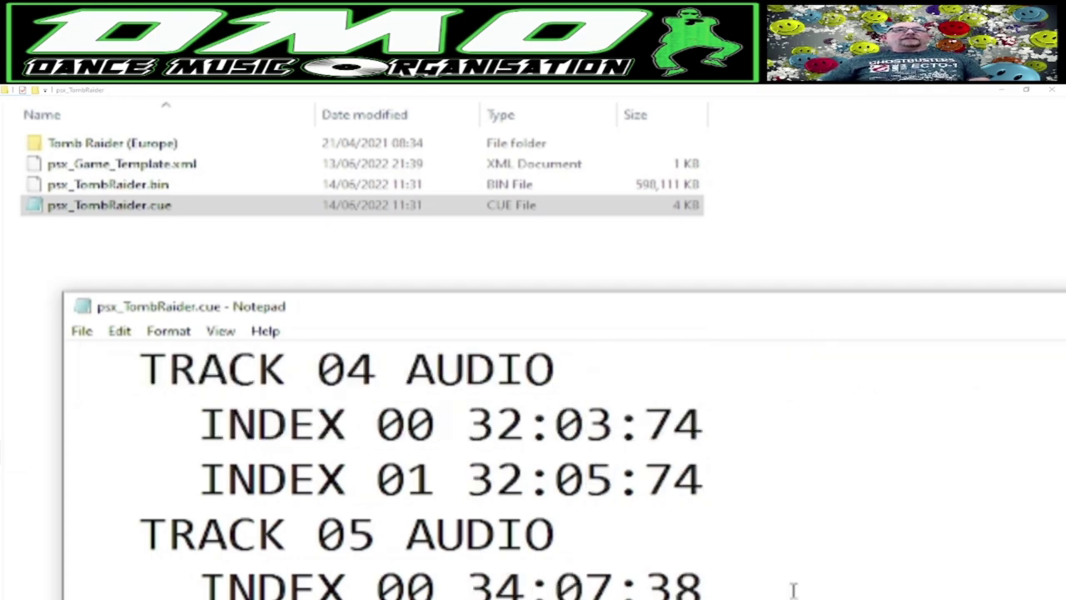
scroll(564, 450, "down", 20)
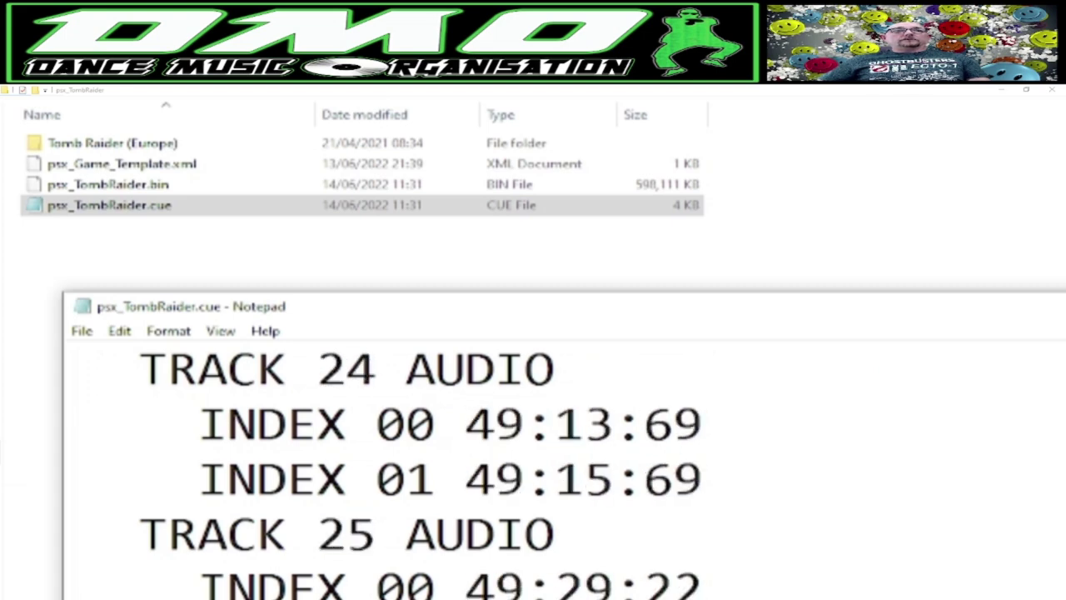
scroll(564, 450, "down", 5)
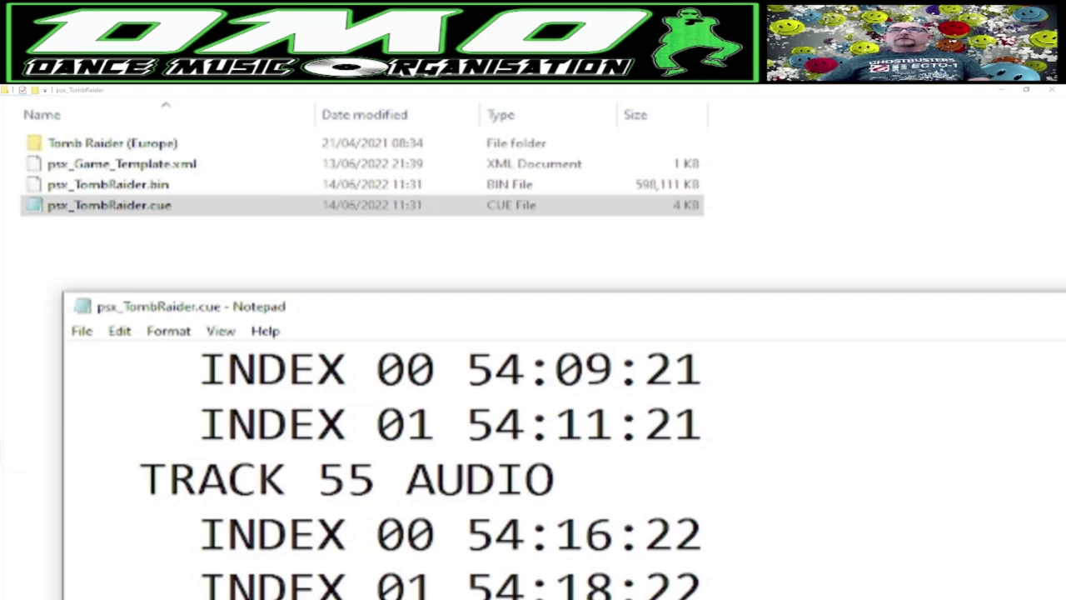
key("alt+F4")
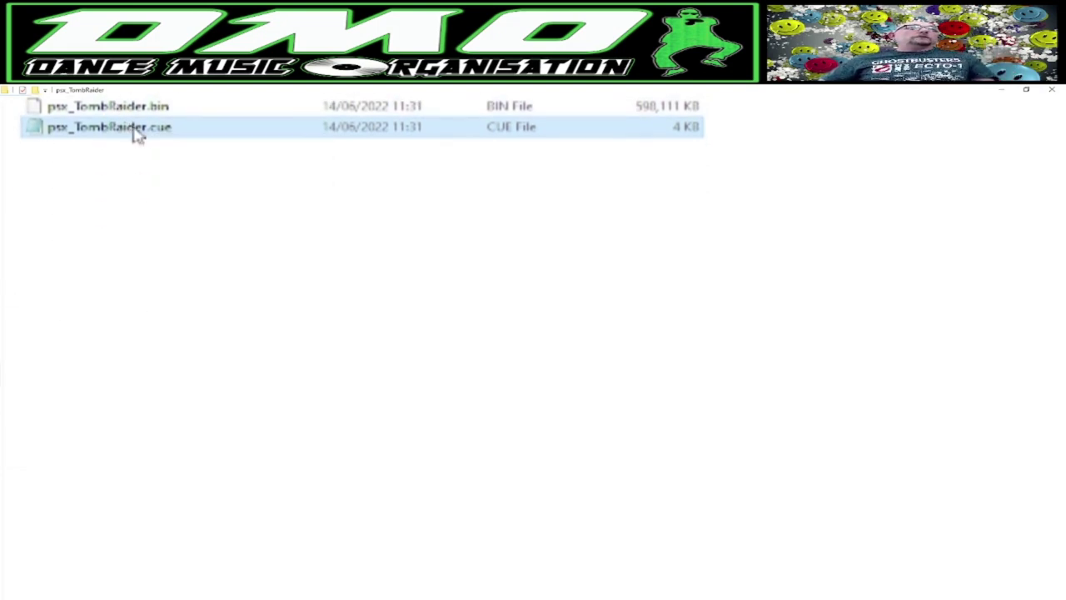
Copy the base name of psx_TombRaider.cue and rename psx_Game_Template.xml to psx_TombRaider.xml.
right_click(127, 206)
left_click(238, 563)
key("ctrl+c")
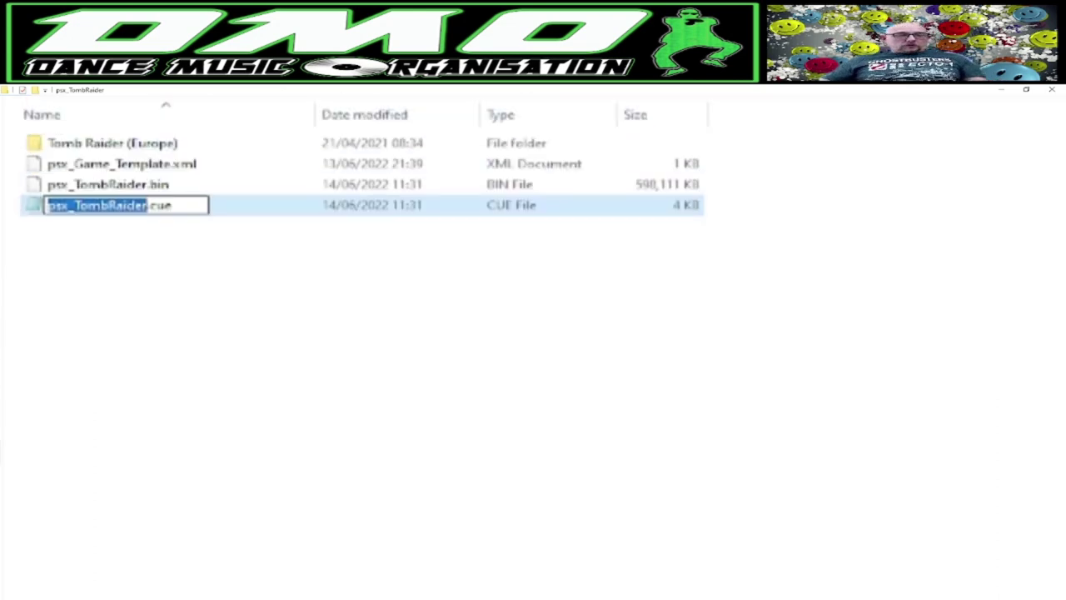
left_click(195, 345)
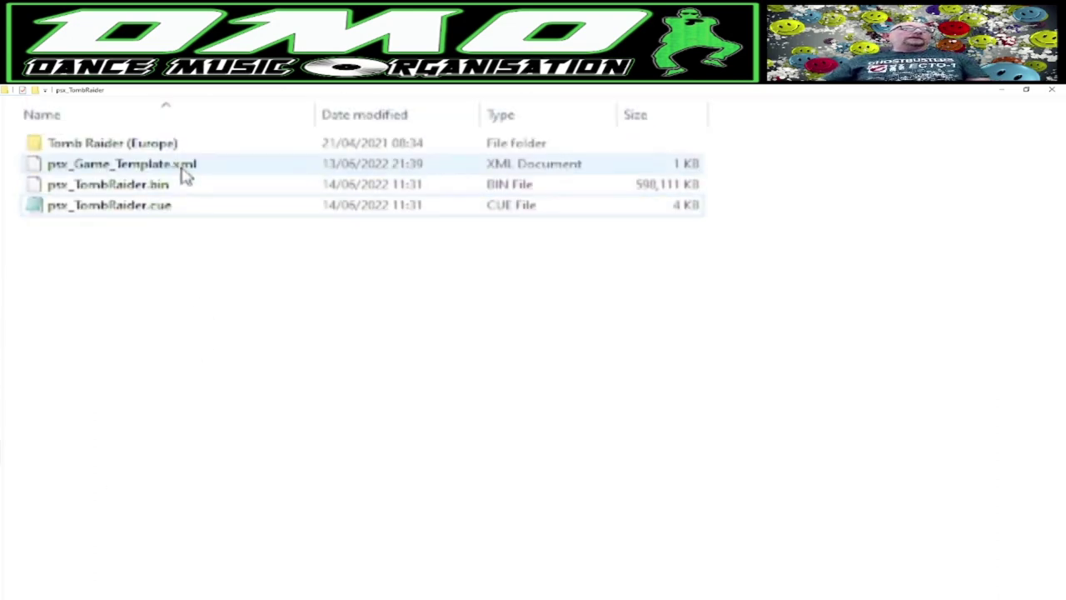
right_click(184, 169)
left_click(269, 501)
key("ctrl+v")
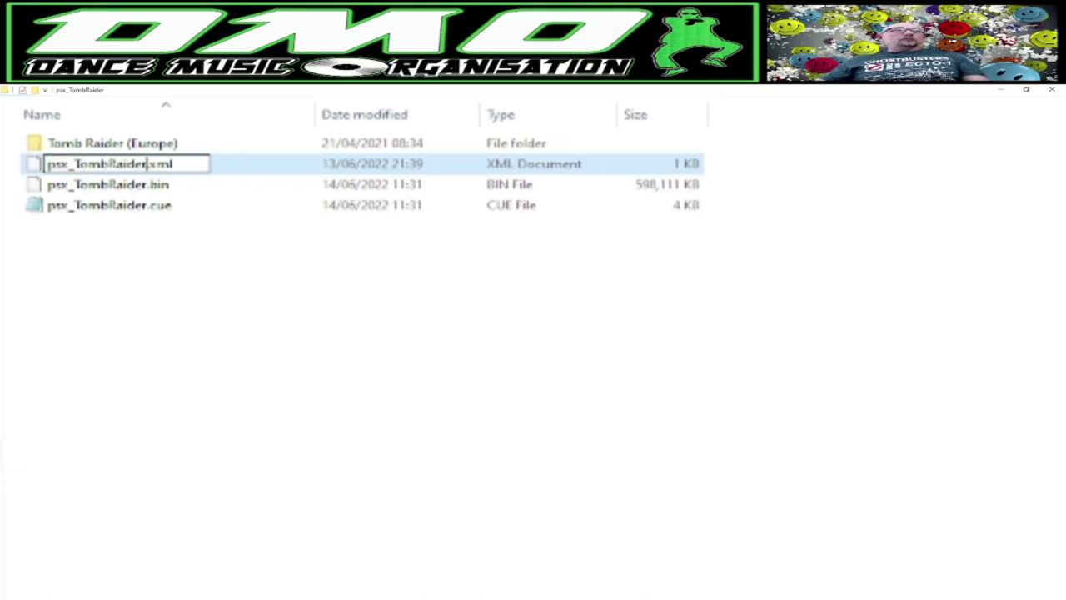
left_click(164, 319)
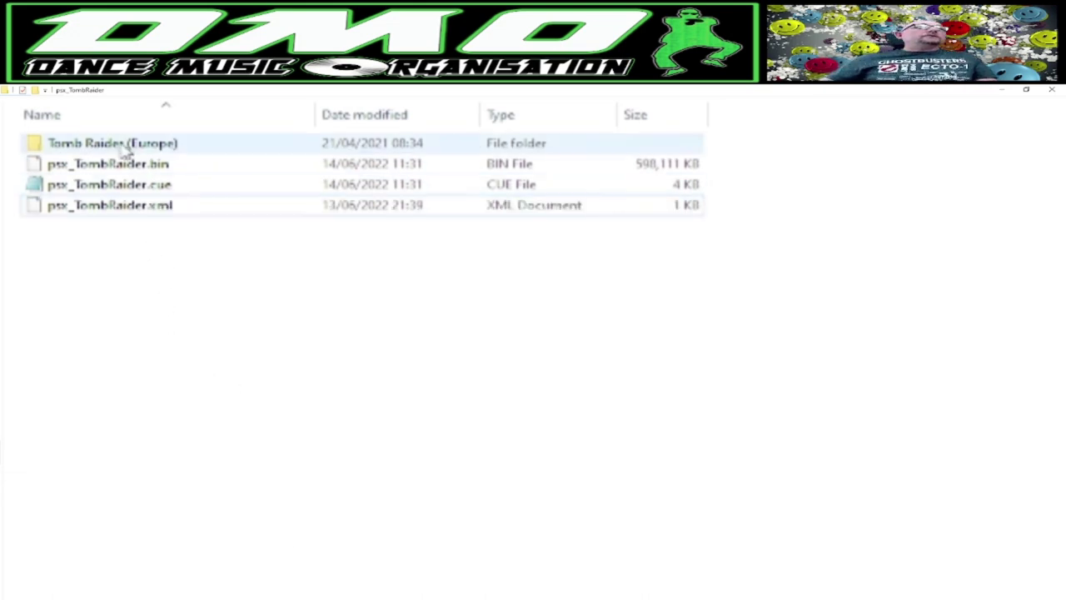
Open psx_TombRaider.xml for editing and set the three rom names to psx_TombRaider.cue, psx_TombRaider.bin and psx_TombRaider.mp4.
right_click(132, 217)
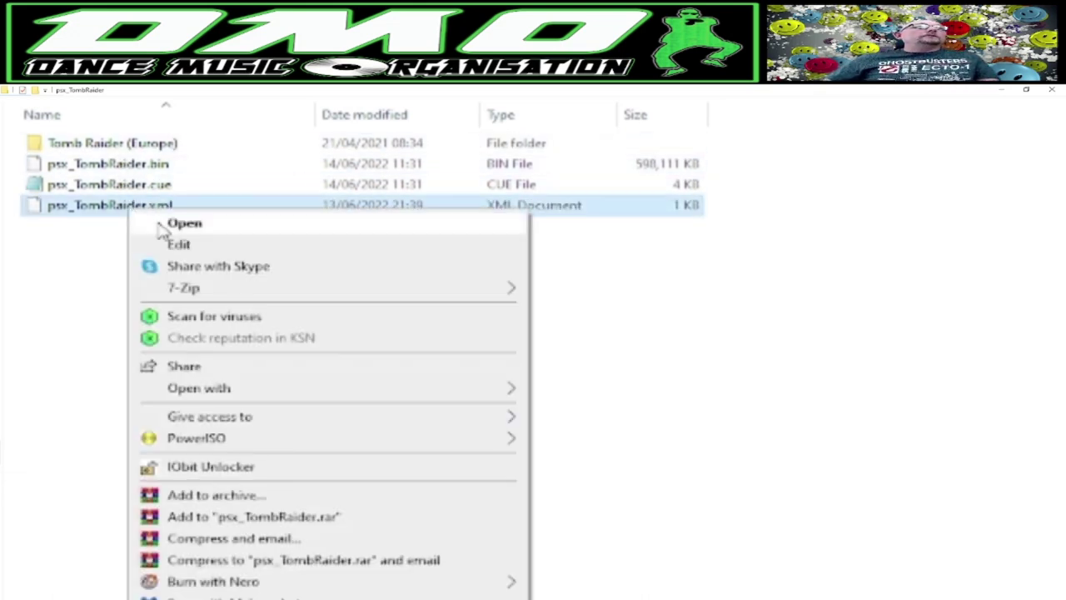
left_click(209, 250)
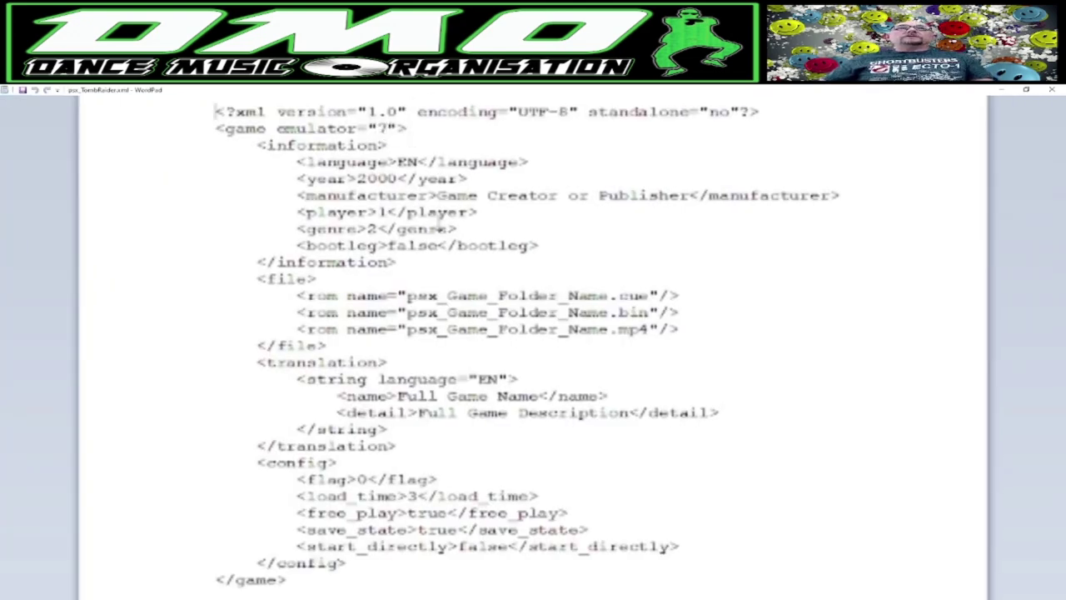
left_click_drag(410, 295, 610, 295)
key("ctrl+v")
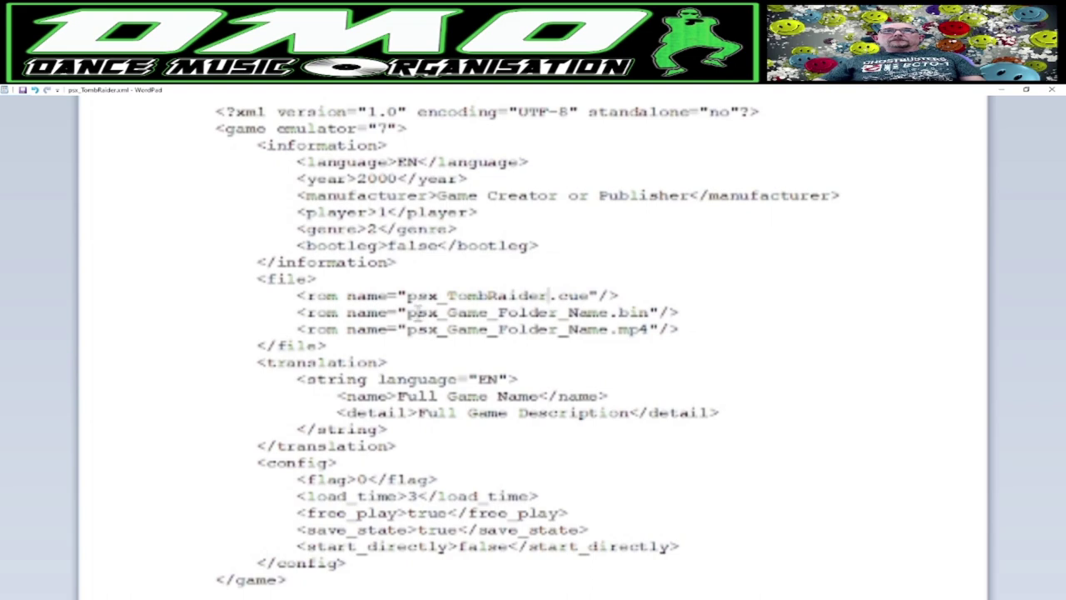
left_click_drag(405, 312, 614, 313)
key("ctrl+v")
left_click_drag(409, 330, 613, 330)
key("ctrl+v")
left_click(530, 366)
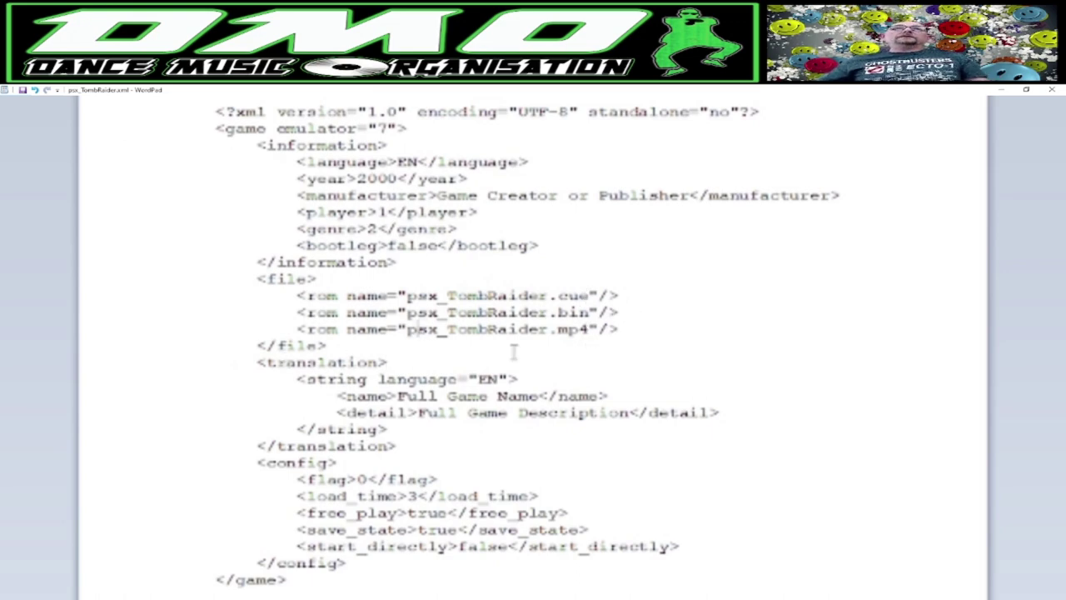
Copy the title Tomb Raider (Europe) from its download page in the browser and paste it over the XML's name and detail placeholders.
key("alt+Tab")
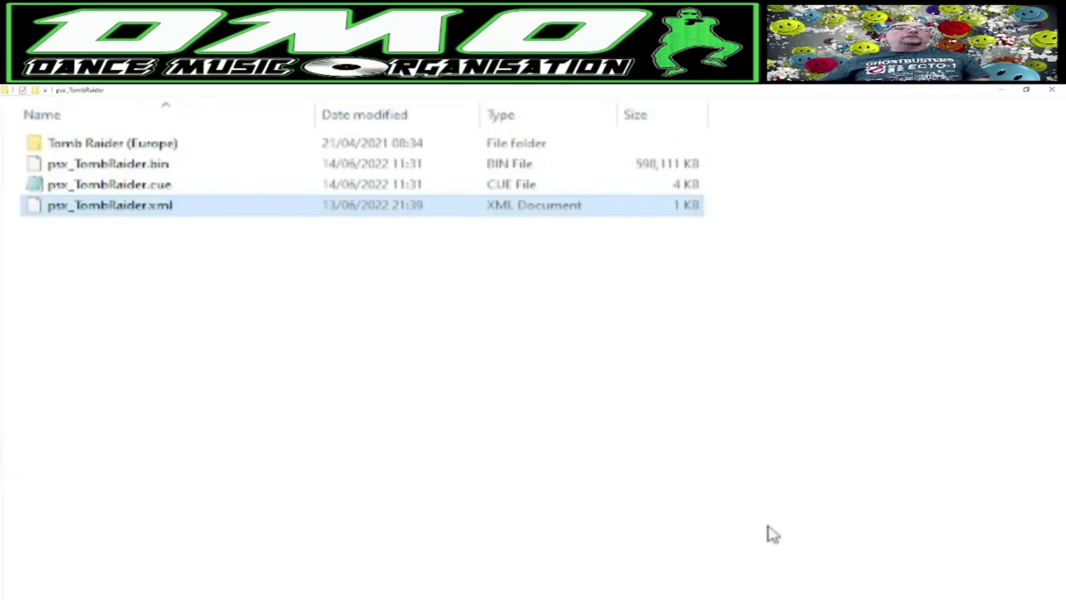
key("alt+Tab")
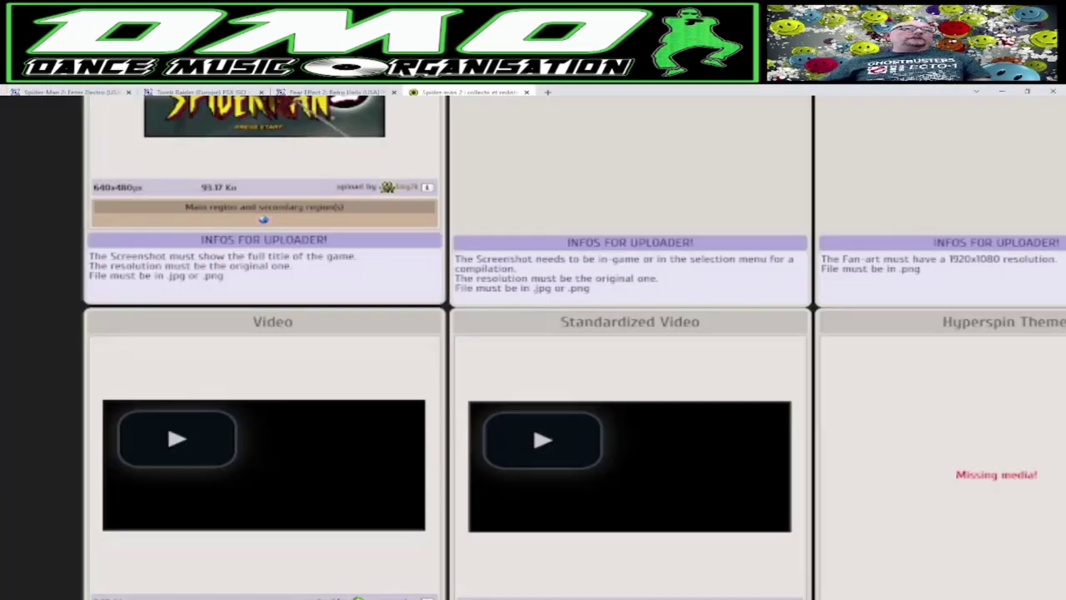
left_click(185, 90)
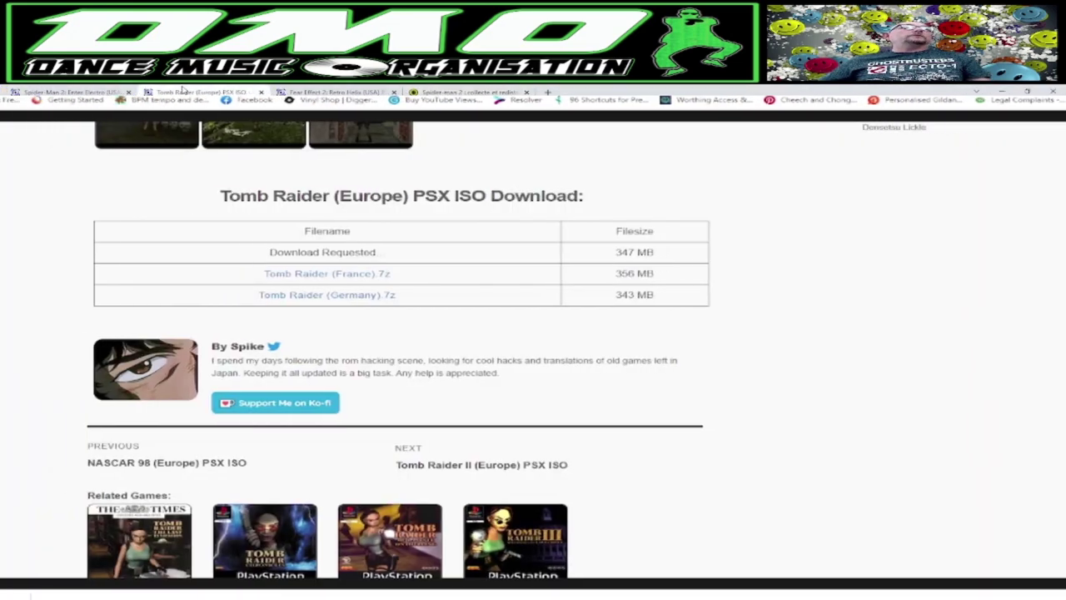
scroll(412, 392, "up", 5)
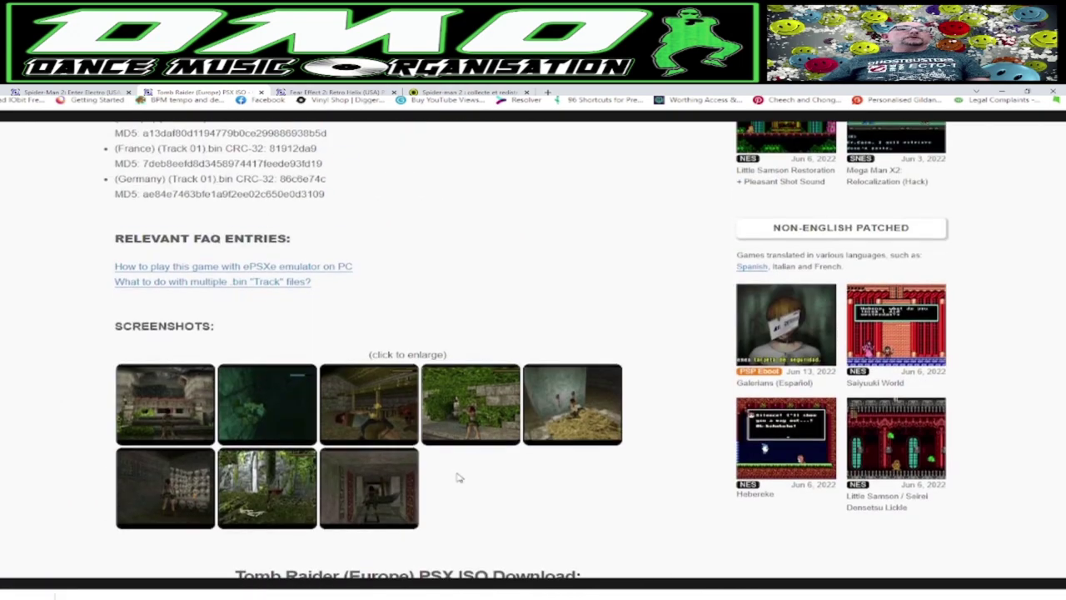
scroll(457, 474, "down", 2)
left_click_drag(414, 413, 233, 417)
key("ctrl+c")
key("alt+Tab")
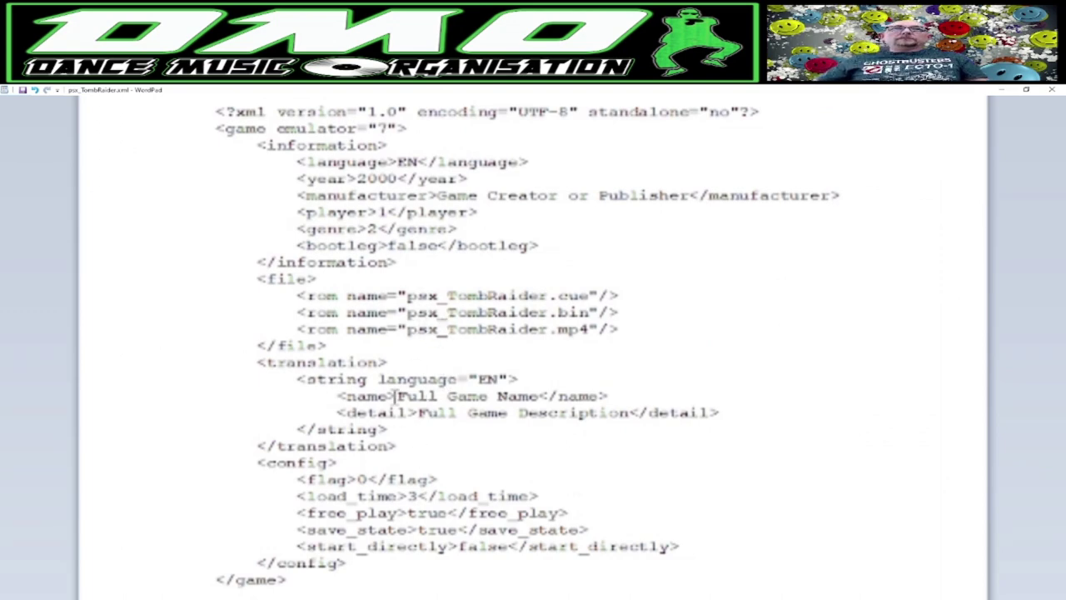
left_click_drag(400, 393, 537, 389)
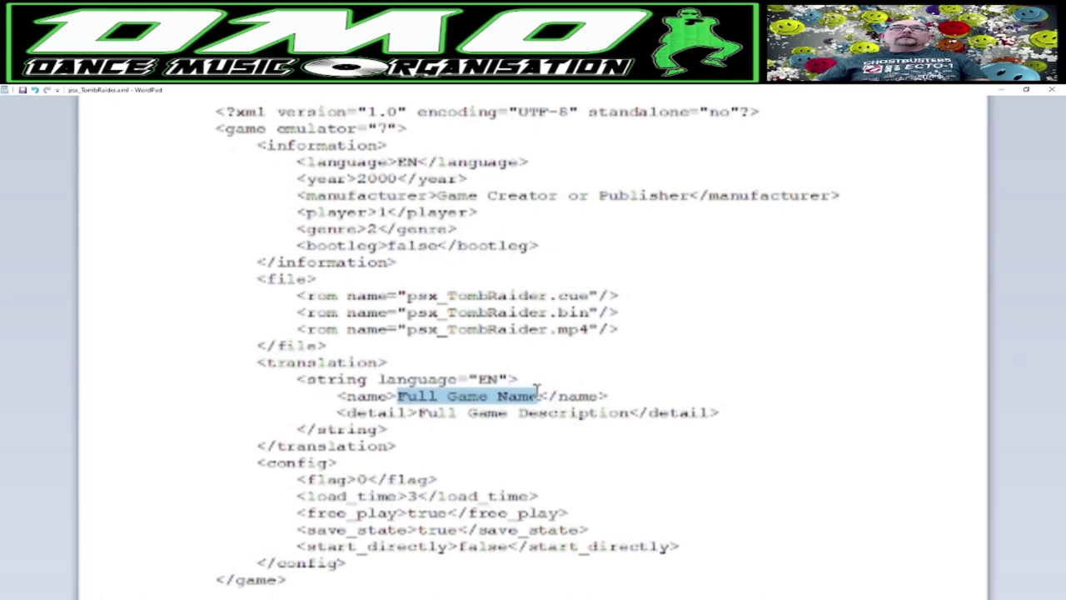
key("ctrl+v")
left_click_drag(419, 410, 628, 413)
key("ctrl+v")
Switch to the Tomb Raider page in the browser and copy its publisher entry, Core Design Ltd, Eidos Interactive.
key("alt+Tab")
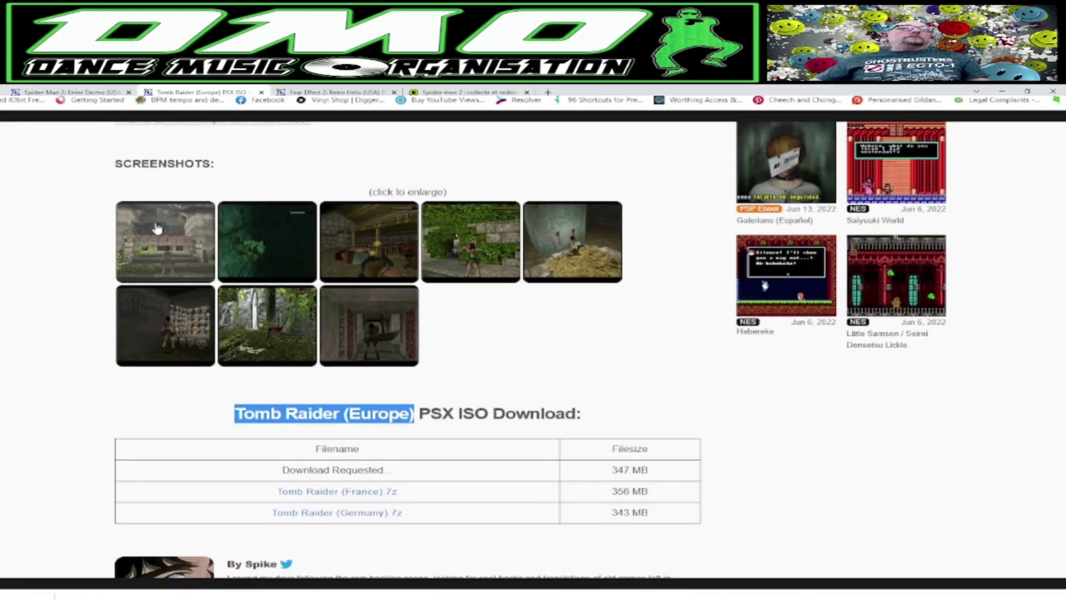
scroll(425, 466, "up", 3)
scroll(411, 452, "up", 8)
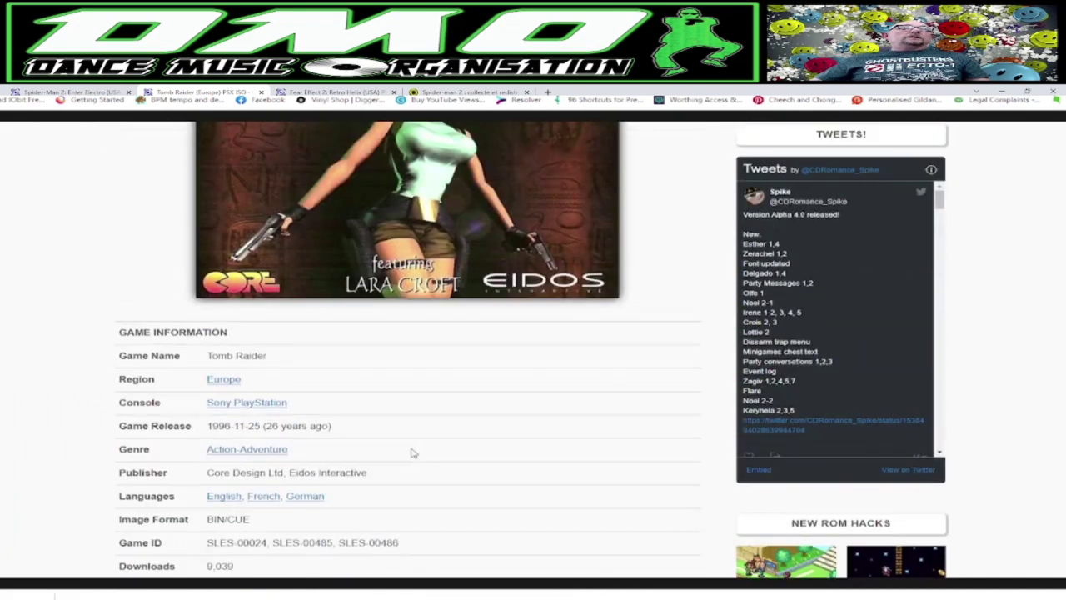
scroll(252, 421, "down", 2)
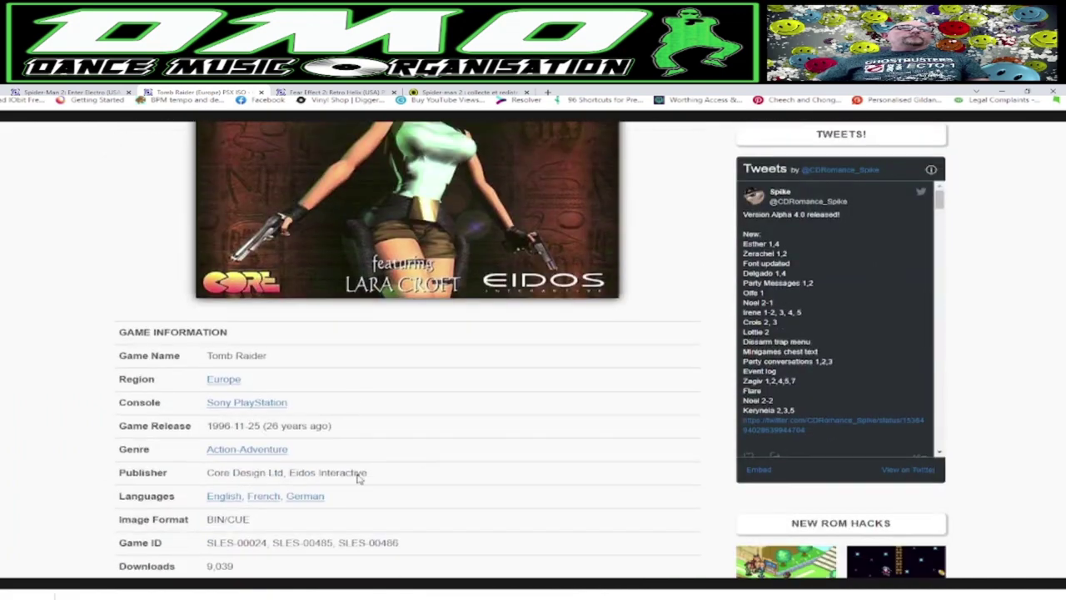
left_click_drag(385, 473, 206, 472)
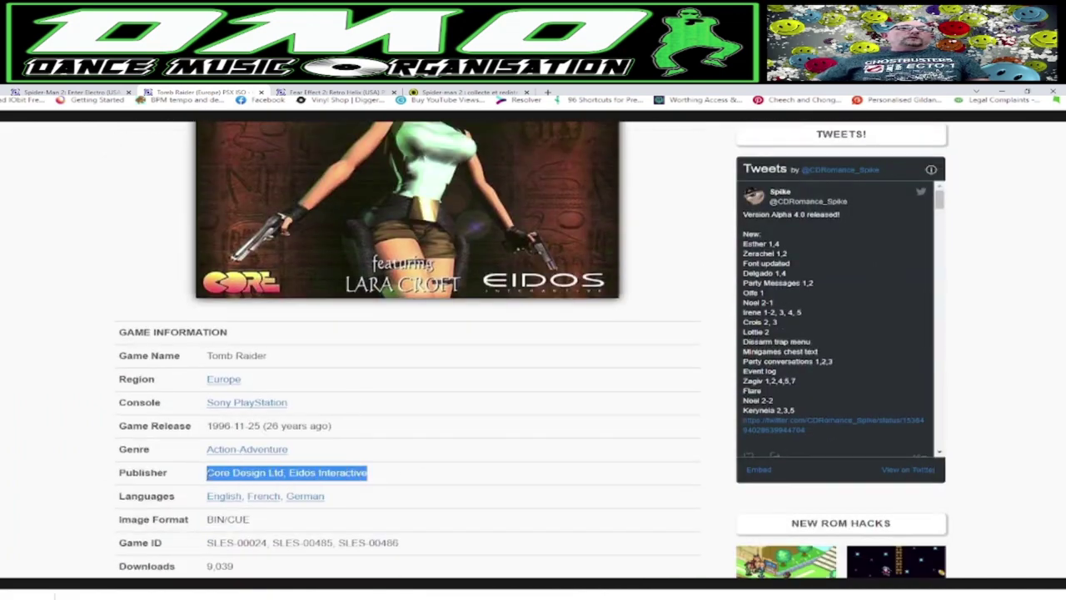
right_click(208, 476)
left_click(239, 484)
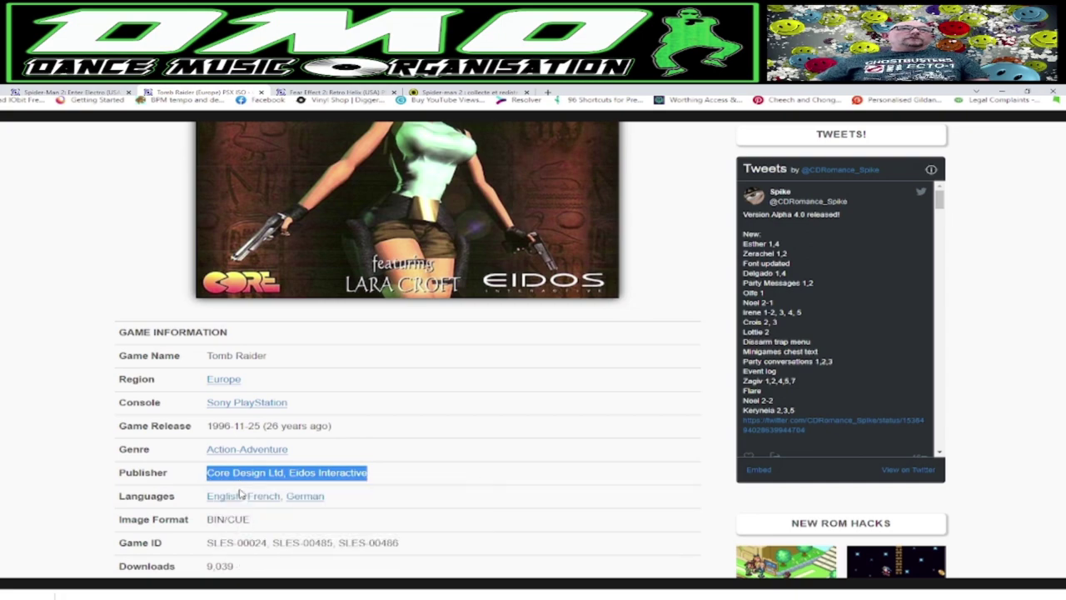
Return to psx_TombRaider.xml in WordPad, set the year to 1996 and paste Core Design Ltd, Eidos Interactive as the manufacturer.
key("alt+Tab")
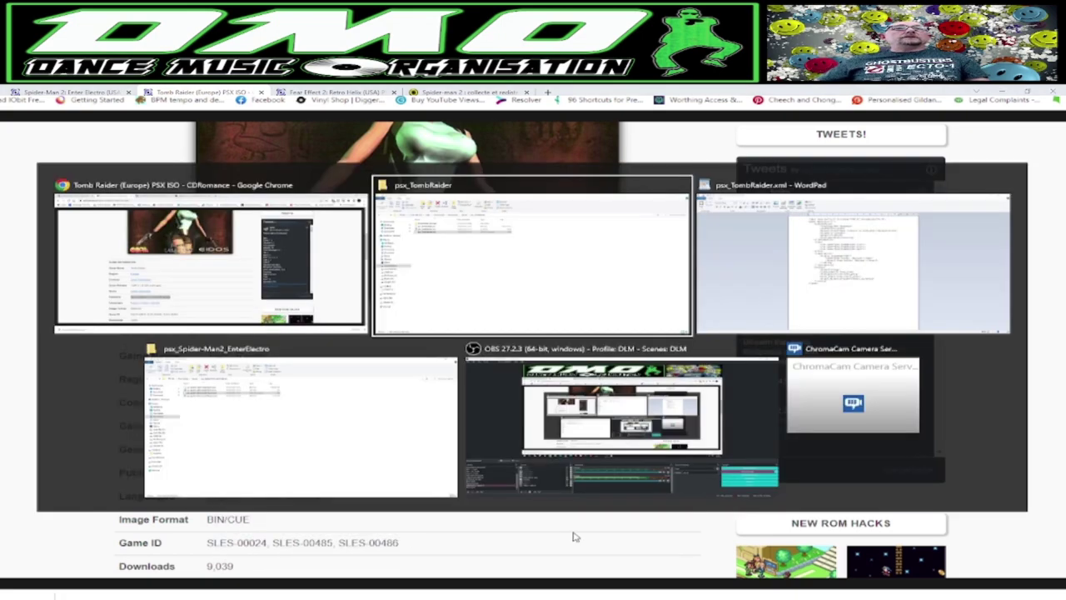
key("alt+Tab")
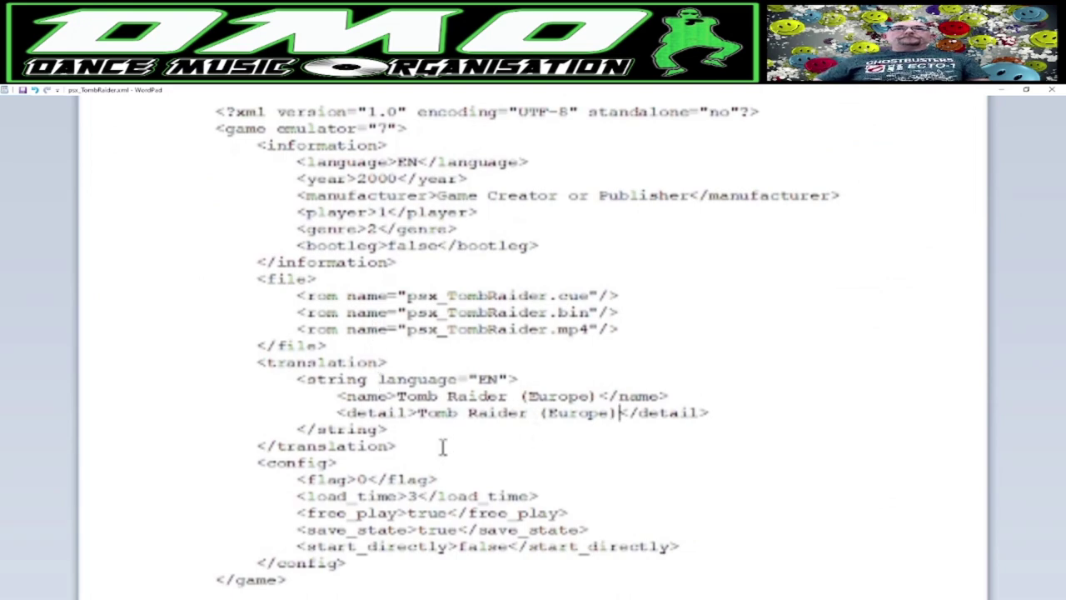
left_click_drag(357, 178, 398, 178)
type("1996")
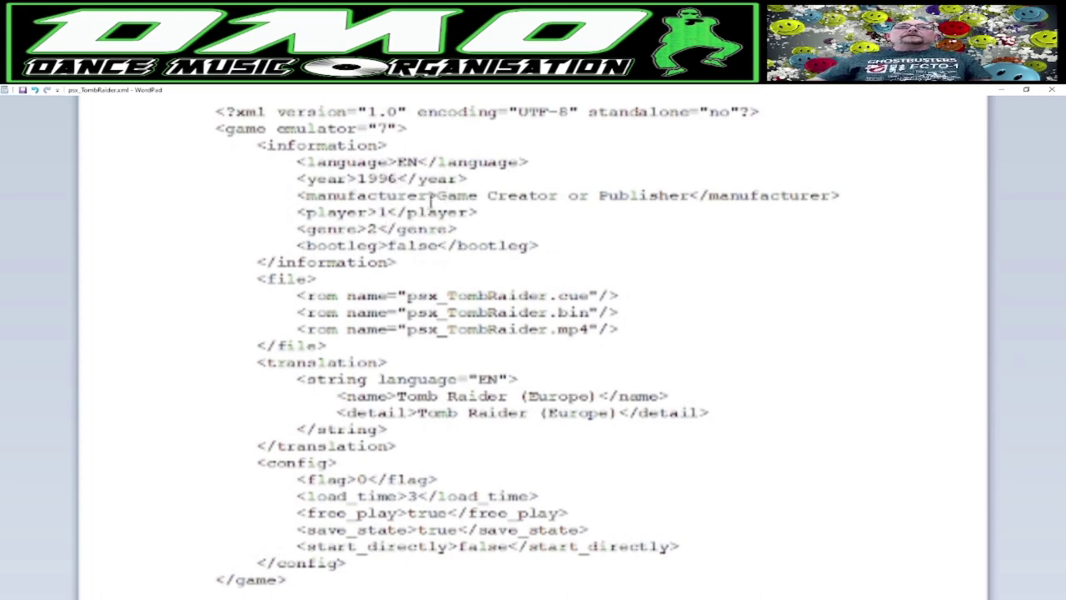
left_click_drag(437, 195, 694, 190)
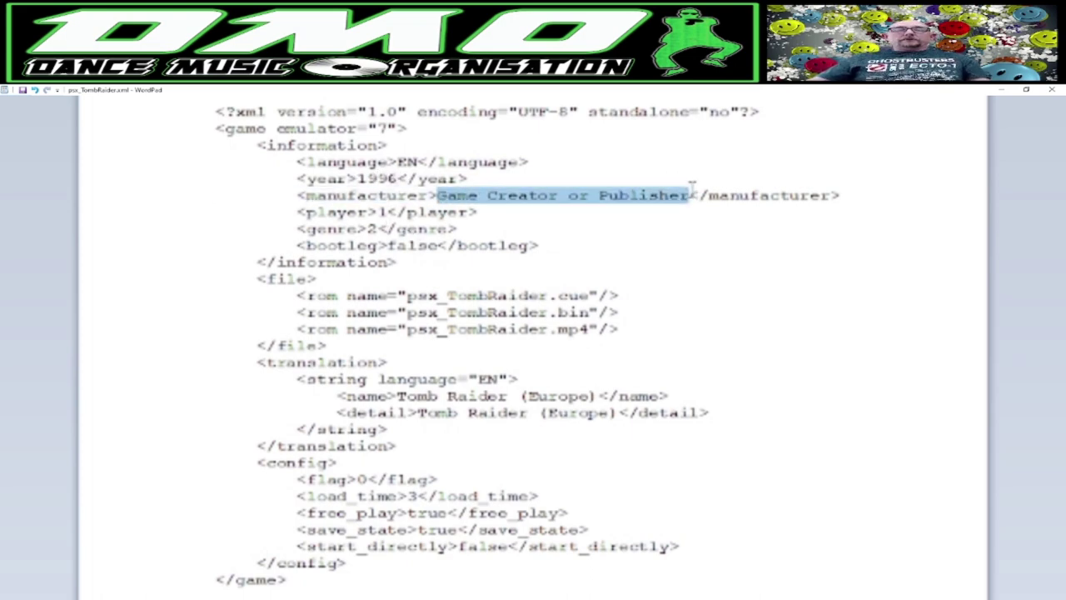
key("ctrl+v")
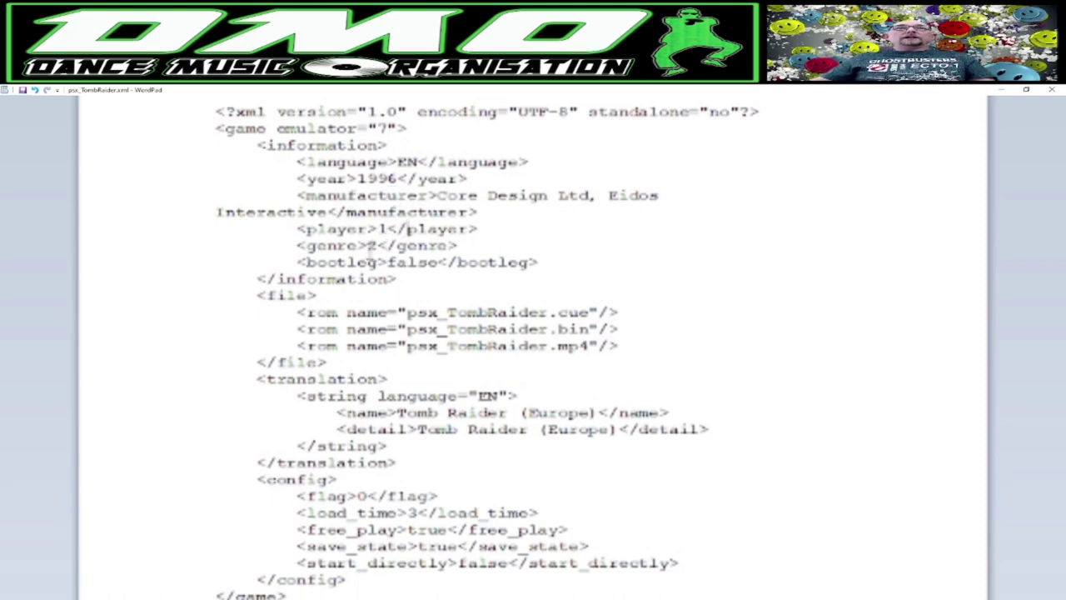
Close psx_TombRaider.xml and save its changes.
left_click(377, 246)
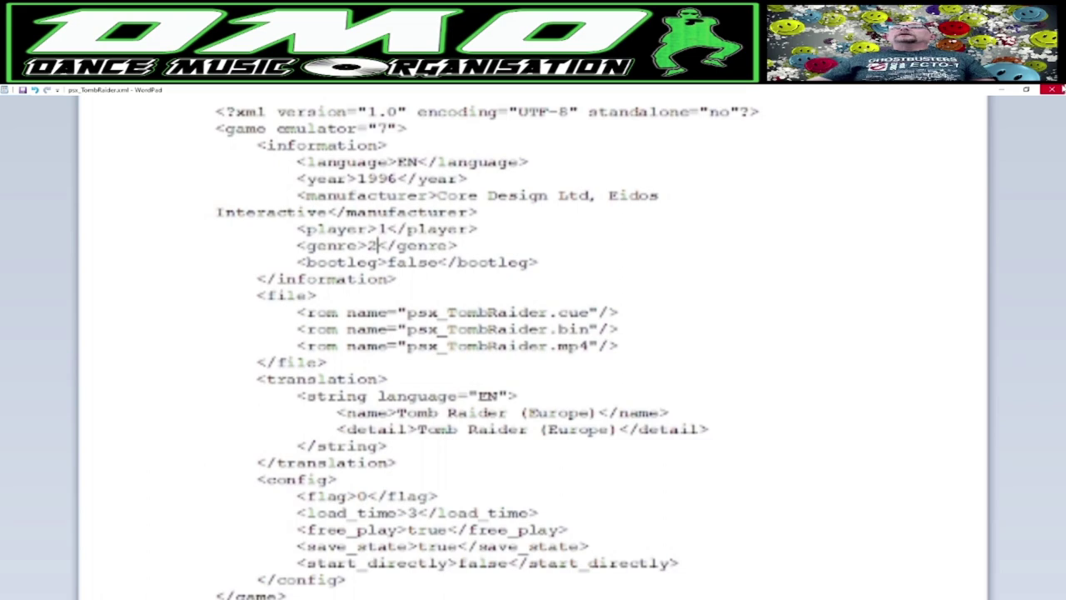
left_click(1051, 89)
left_click(471, 457)
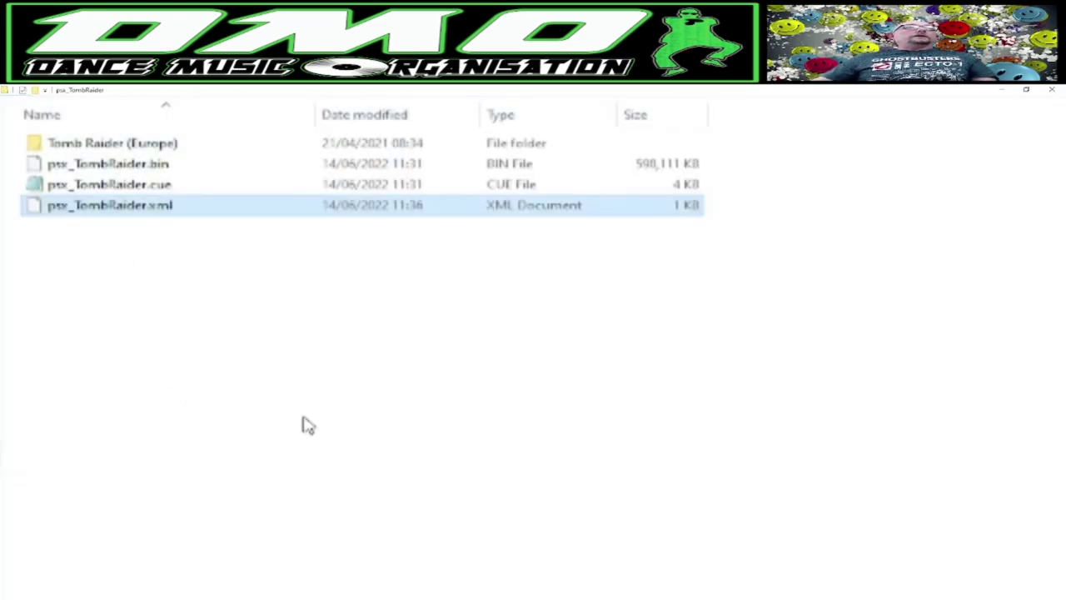
Delete the extracted Tomb Raider (Europe) subfolder from the psx_TombRaider folder.
left_click(276, 392)
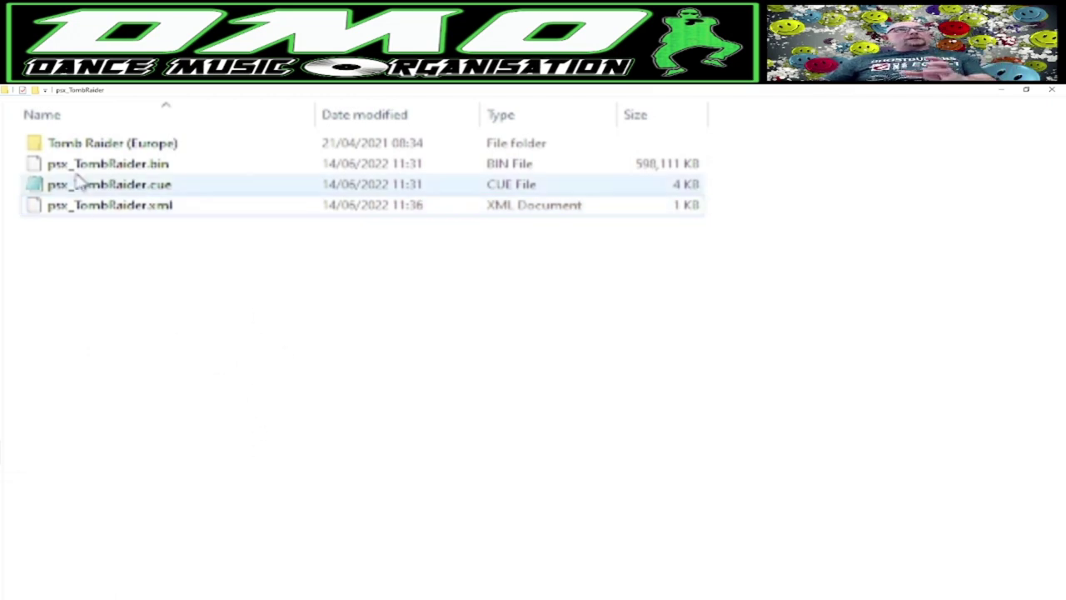
right_click(163, 146)
scroll(250, 375, "down", 5)
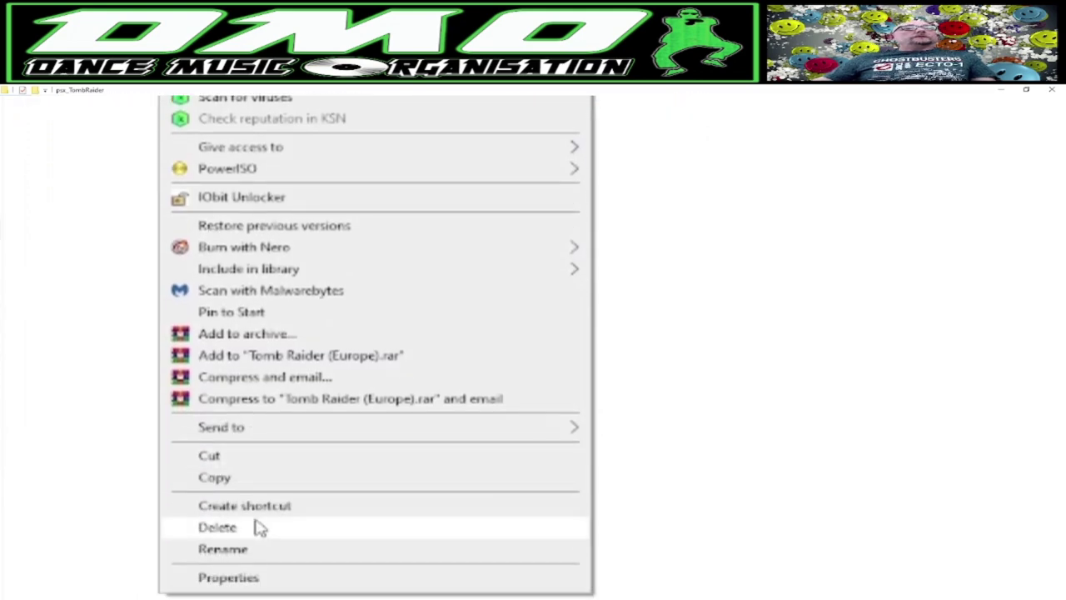
left_click(260, 528)
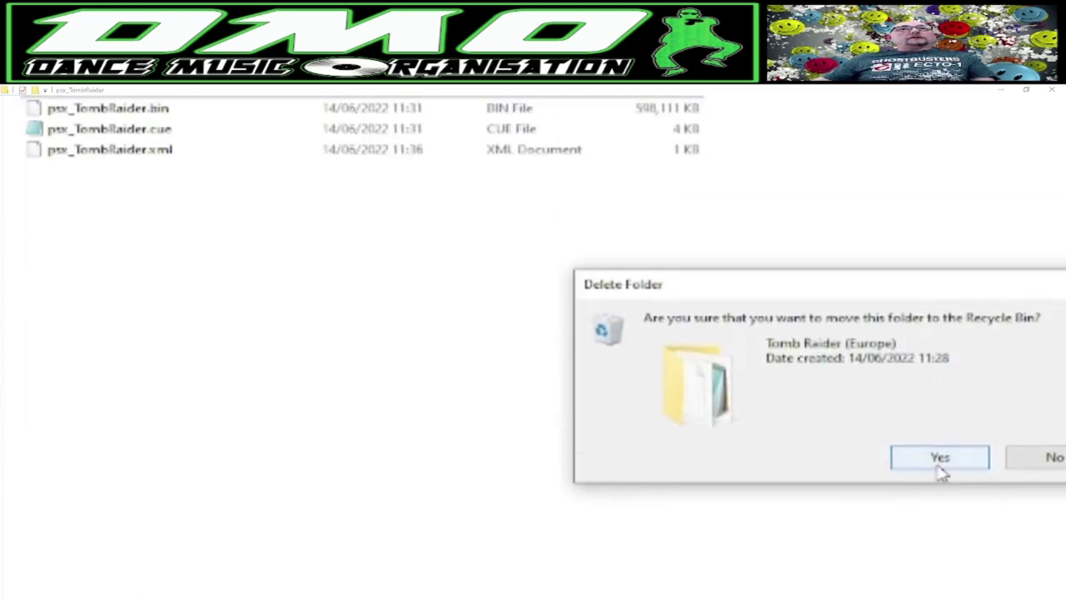
left_click(938, 458)
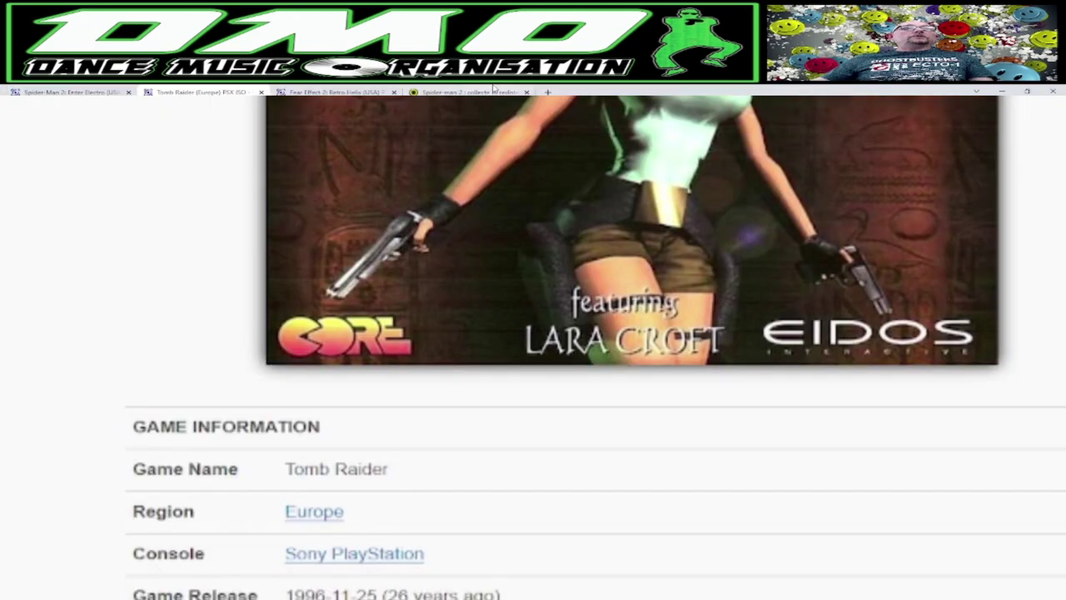
Switch to ScreenScraper in the browser and search the Playstation games for tomb raider.
left_click(470, 92)
scroll(870, 358, "up", 6)
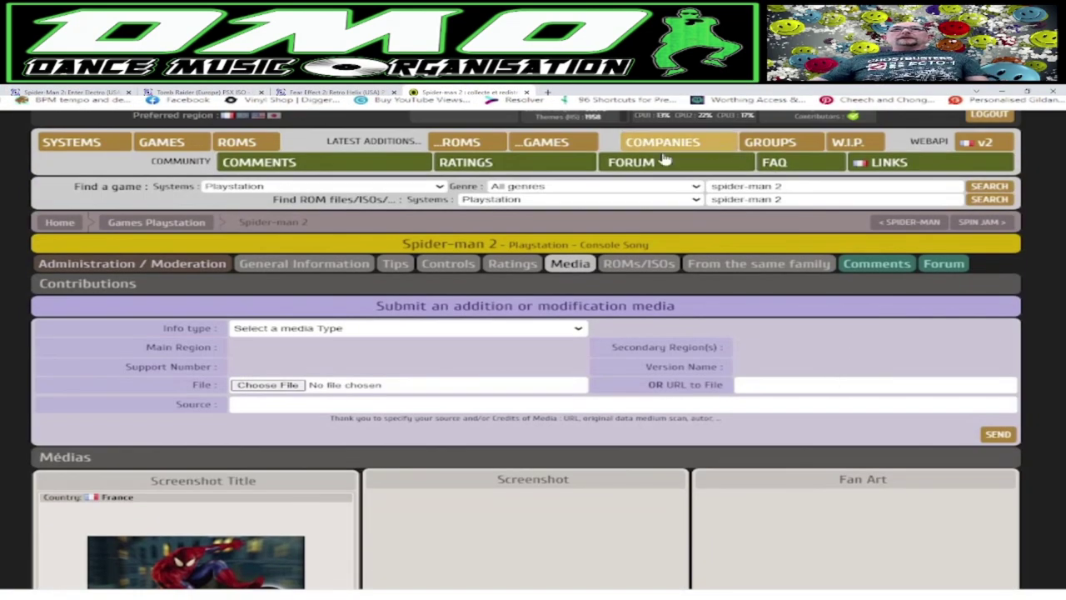
scroll(635, 221, "up", 1)
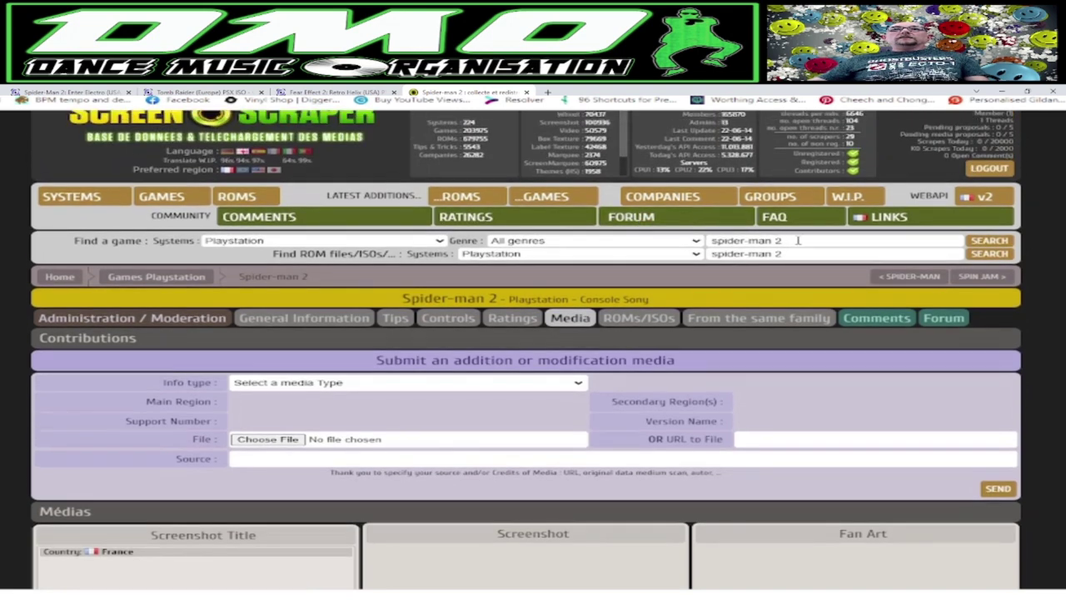
triple_click(798, 240)
type("tomb")
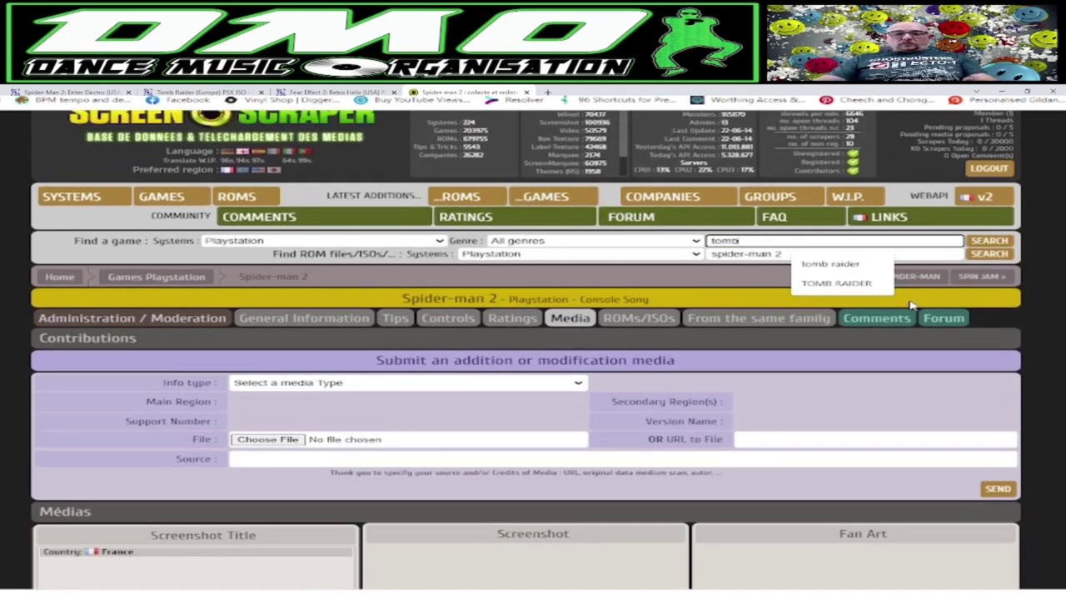
type(" raider")
left_click(831, 264)
left_click(998, 241)
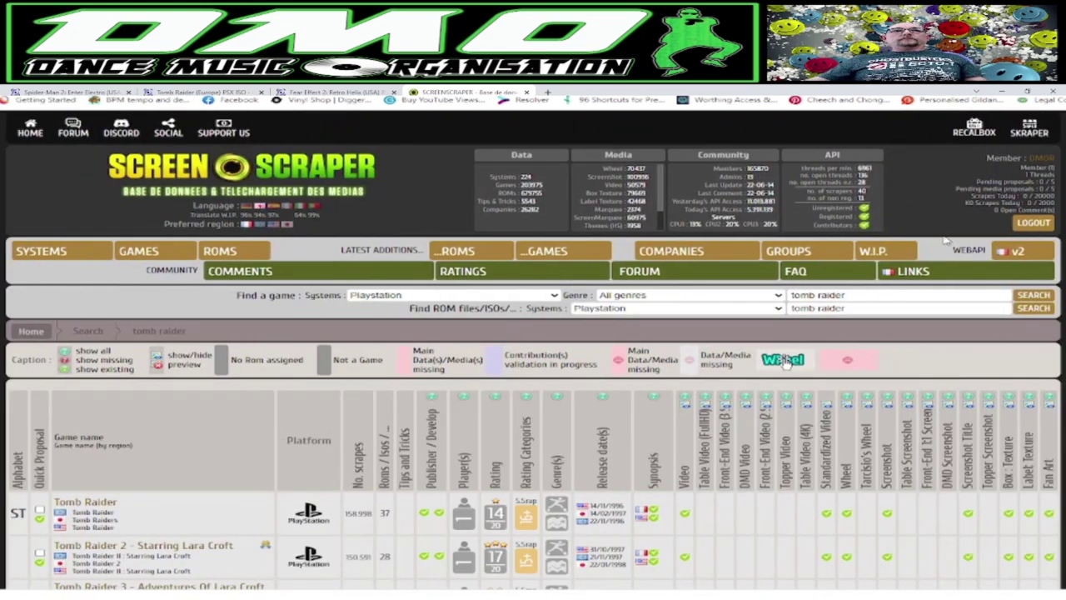
Open the media of the original Tomb Raider game and start saving its standardized video.
scroll(850, 257, "down", 1)
scroll(466, 358, "up", 1)
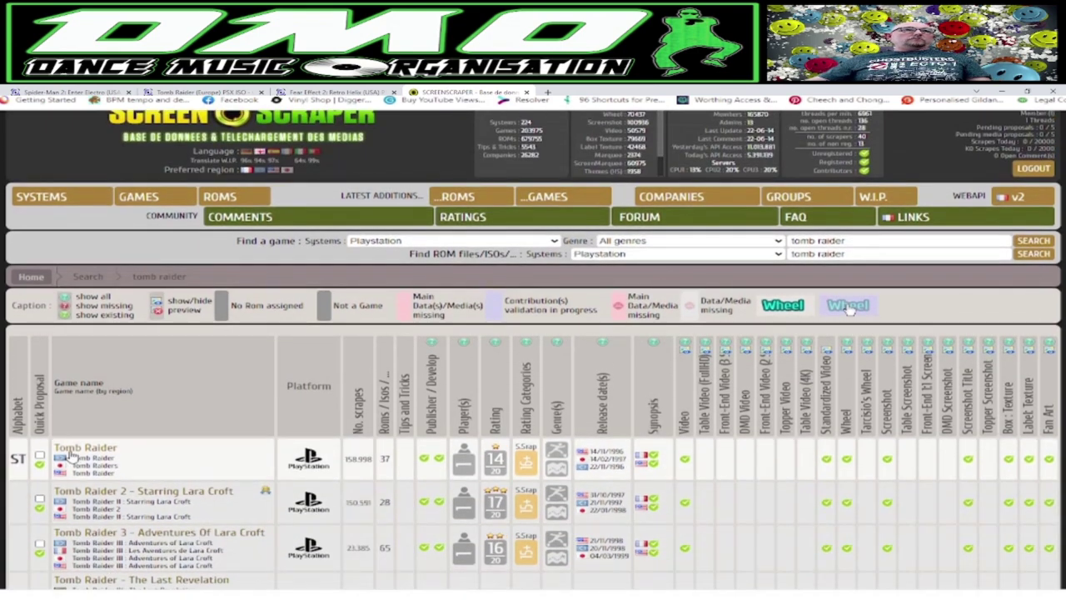
left_click(113, 451)
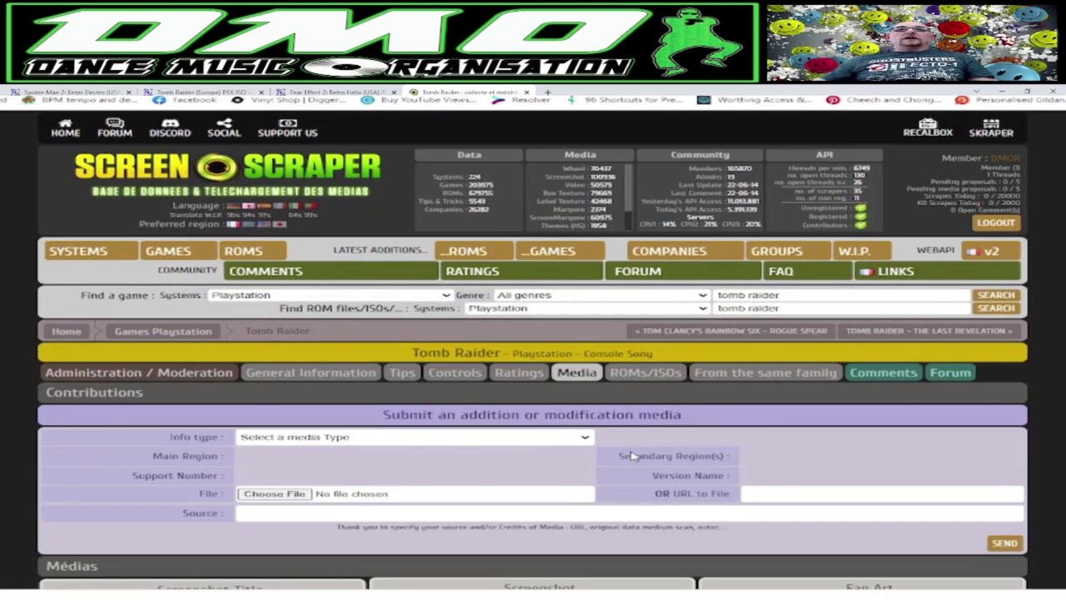
scroll(573, 433, "down", 3)
scroll(565, 418, "down", 6)
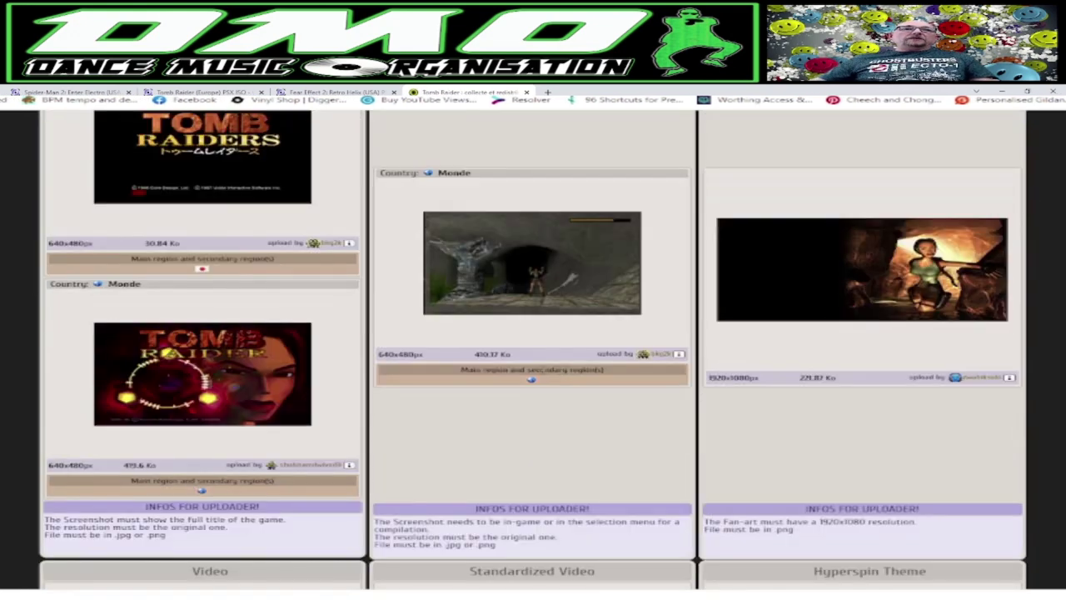
scroll(533, 358, "down", 1)
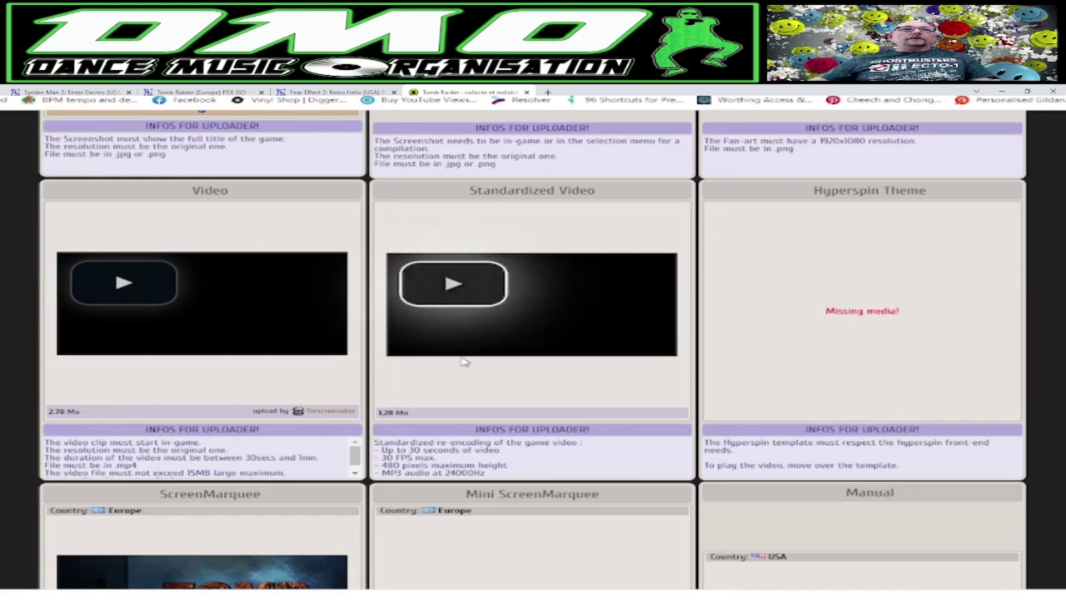
right_click(613, 306)
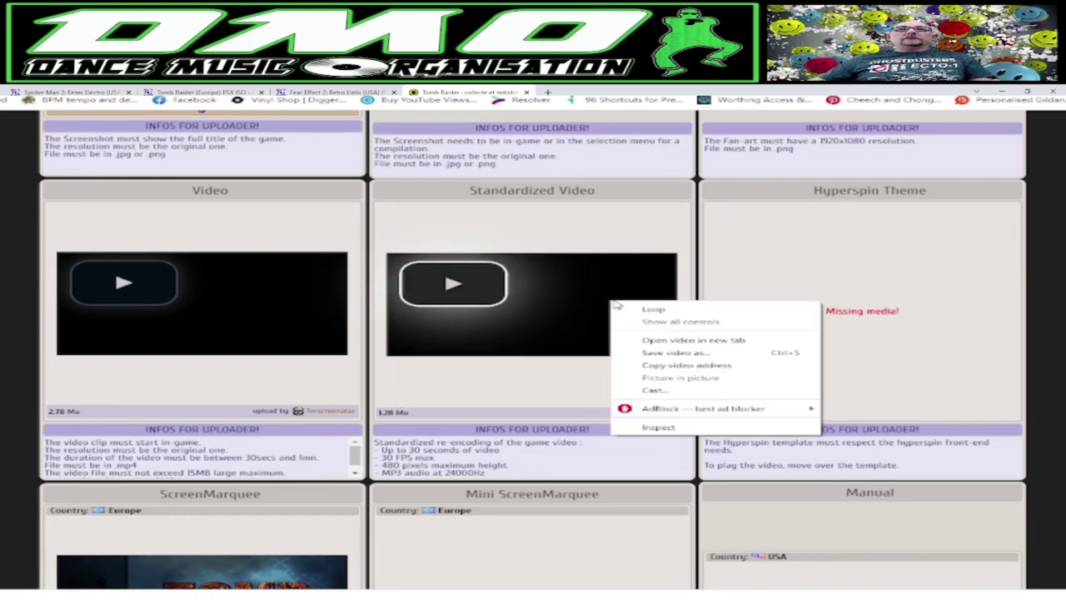
left_click(670, 352)
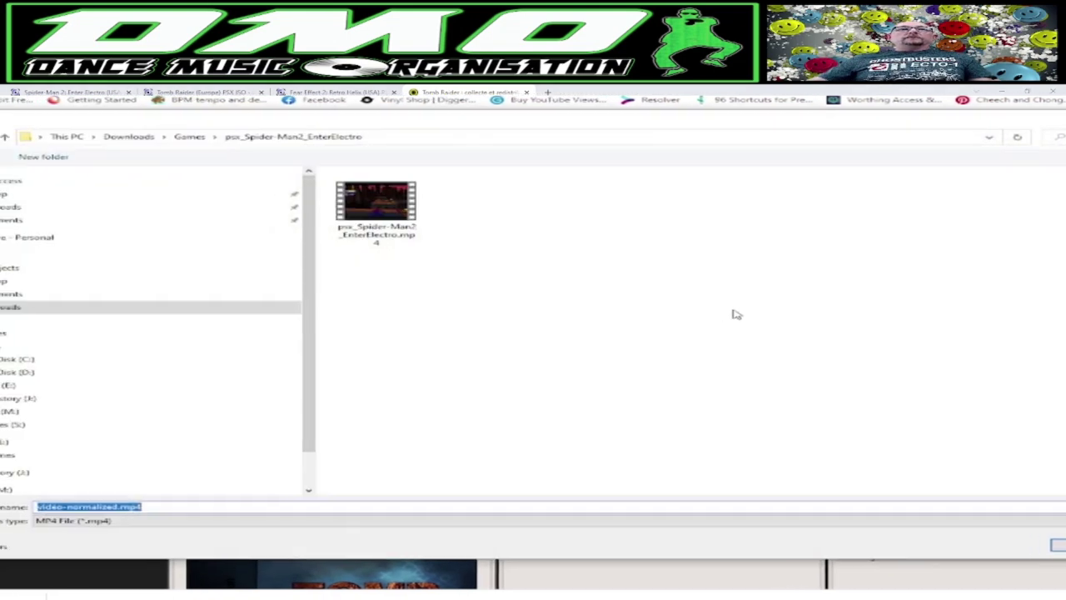
Go to the Games folder, copy the folder name psx_TombRaider and open that folder as the save location.
left_click(221, 136)
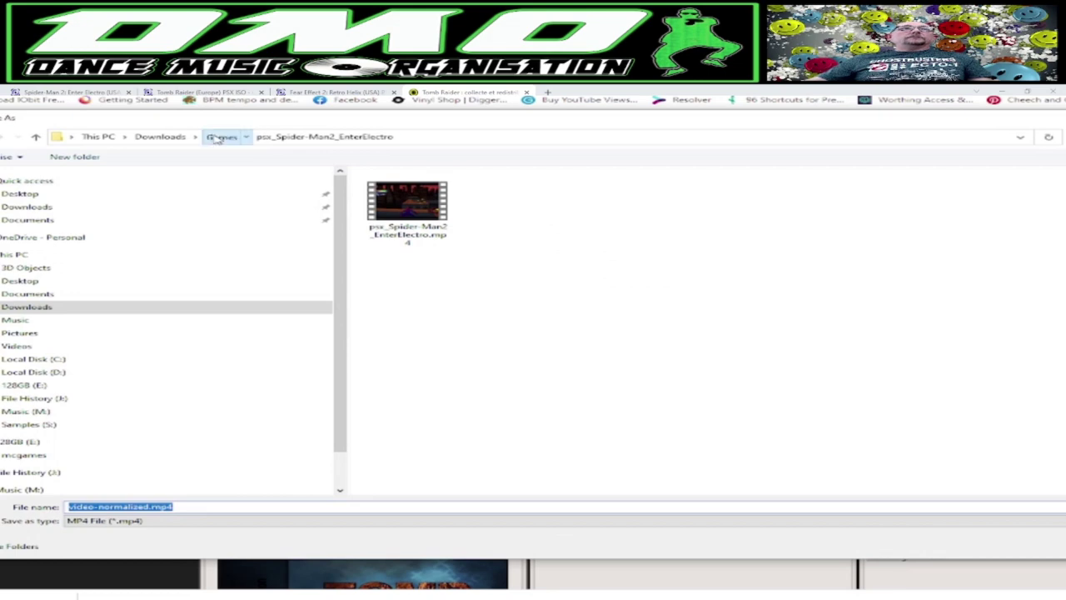
right_click(405, 213)
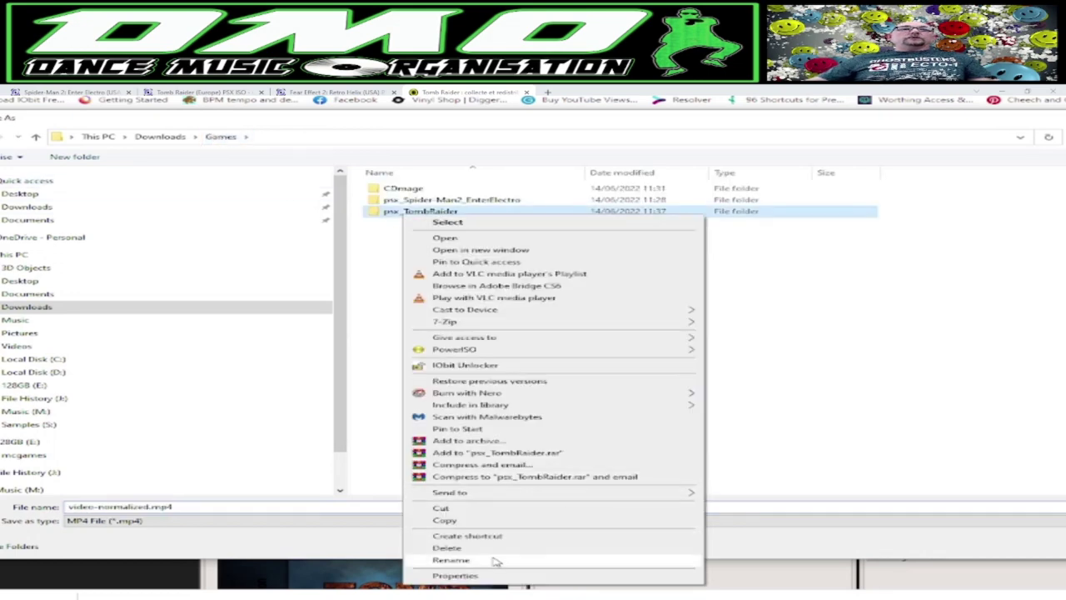
left_click(454, 559)
key("ctrl+c")
left_click(419, 275)
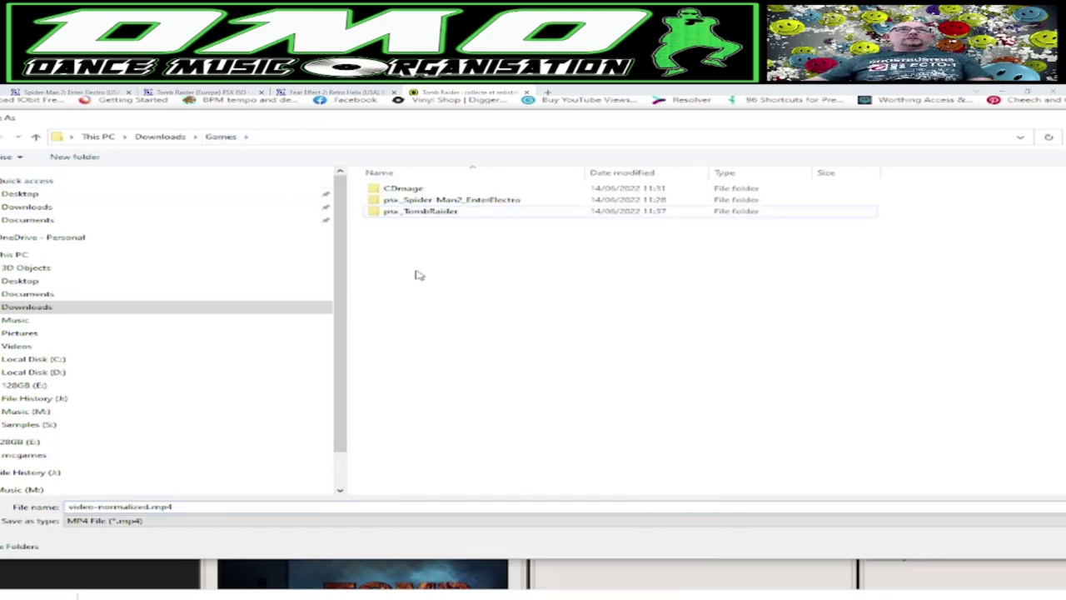
double_click(379, 212)
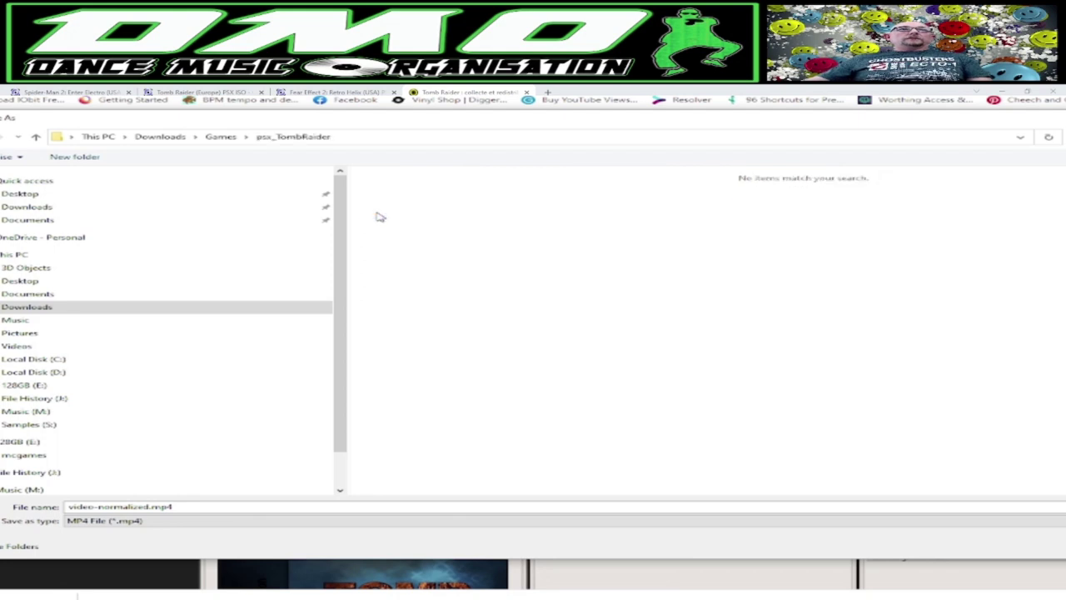
Save the video as psx_TombRaider.mp4 and show the downloaded file in its folder.
left_click(140, 506)
left_click(140, 506)
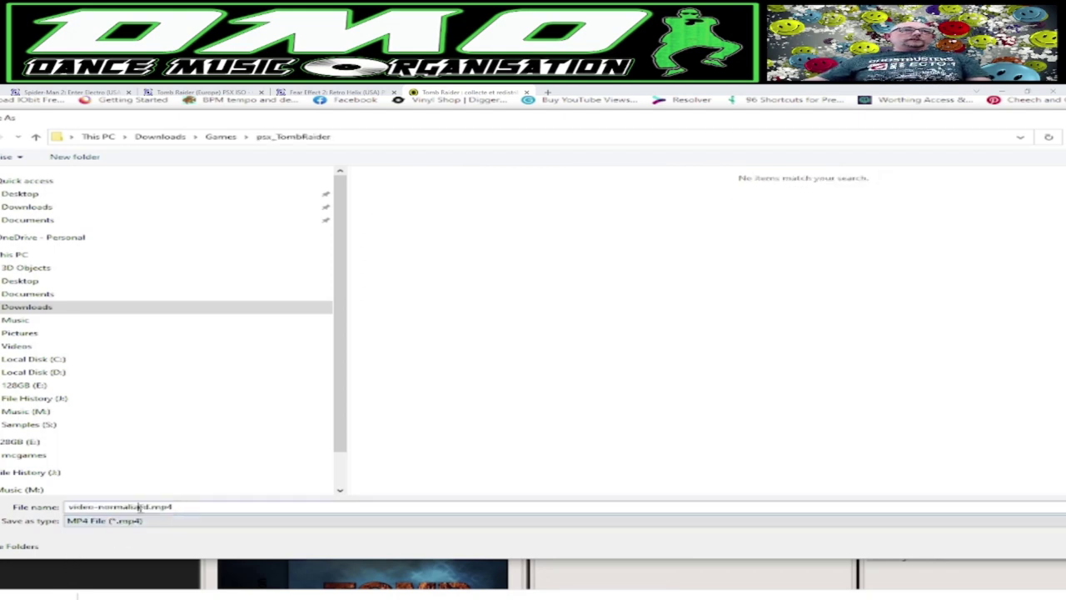
double_click(146, 506)
key("ctrl+v")
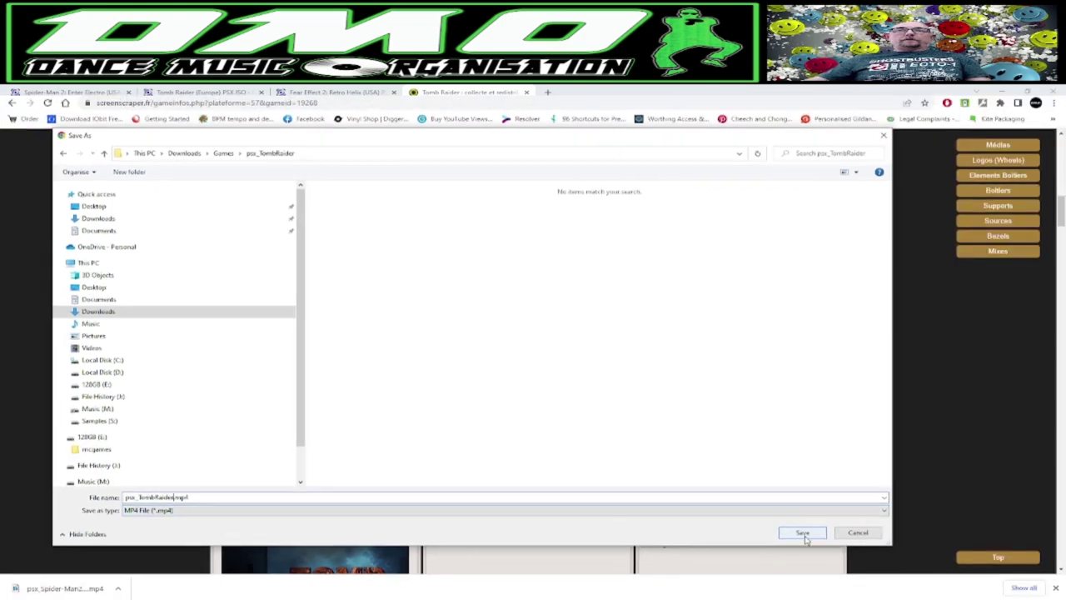
left_click(803, 533)
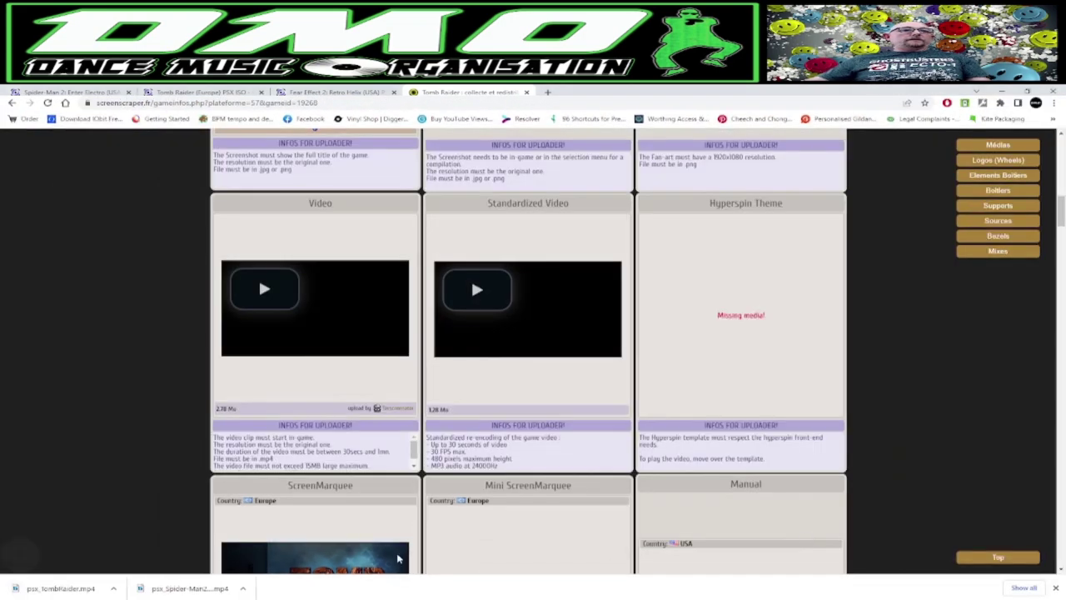
left_click(117, 589)
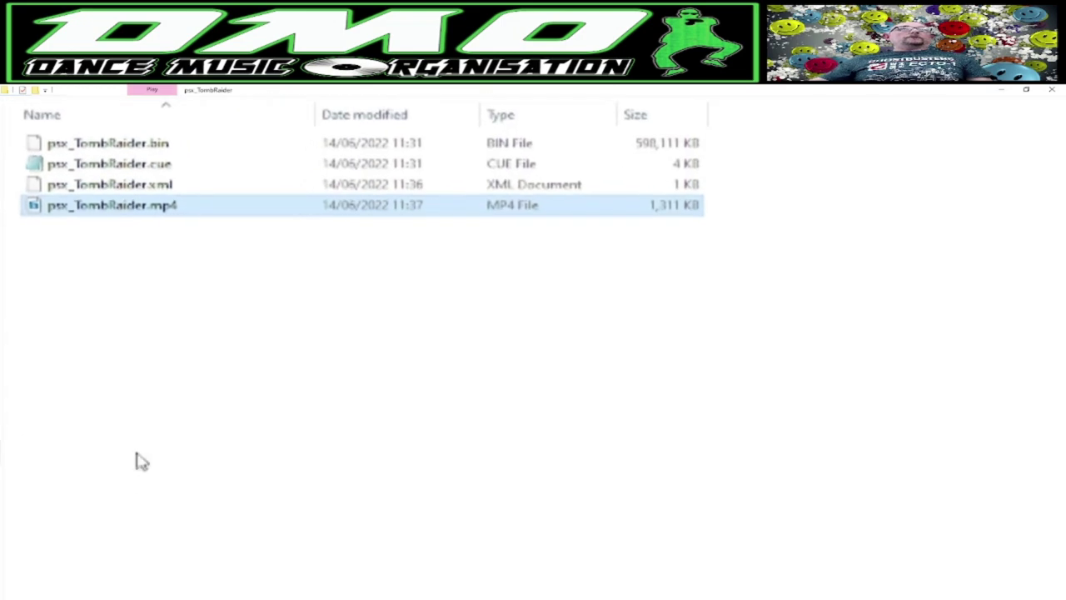
left_click(141, 462)
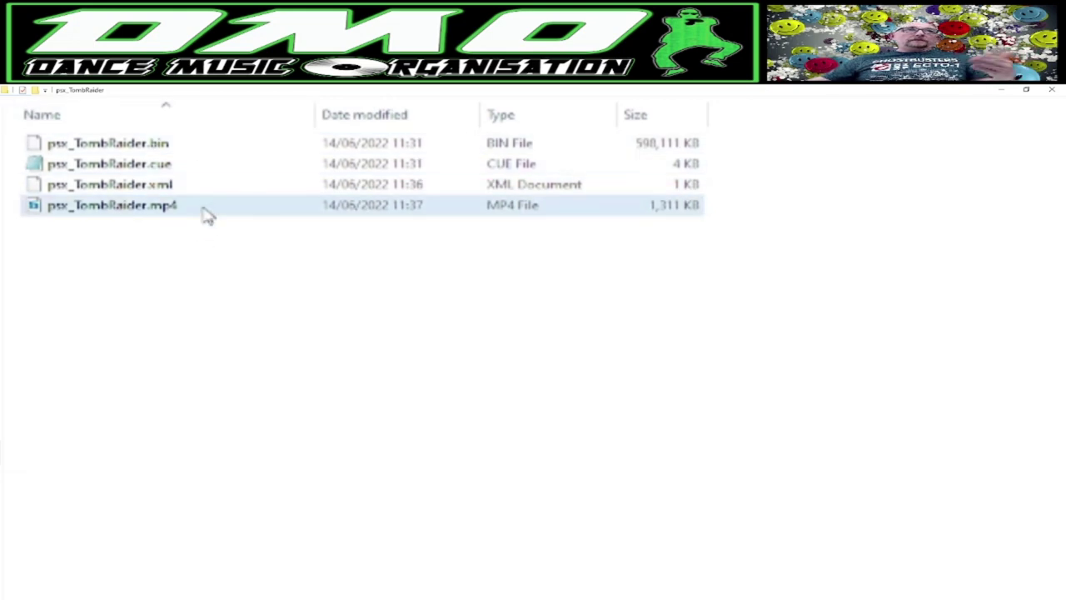
Return to the Games folder and extract the Fear Effect 2 - Retro Helix Disc 1 and Disc 2 archives into their own folders.
key("BackSpace")
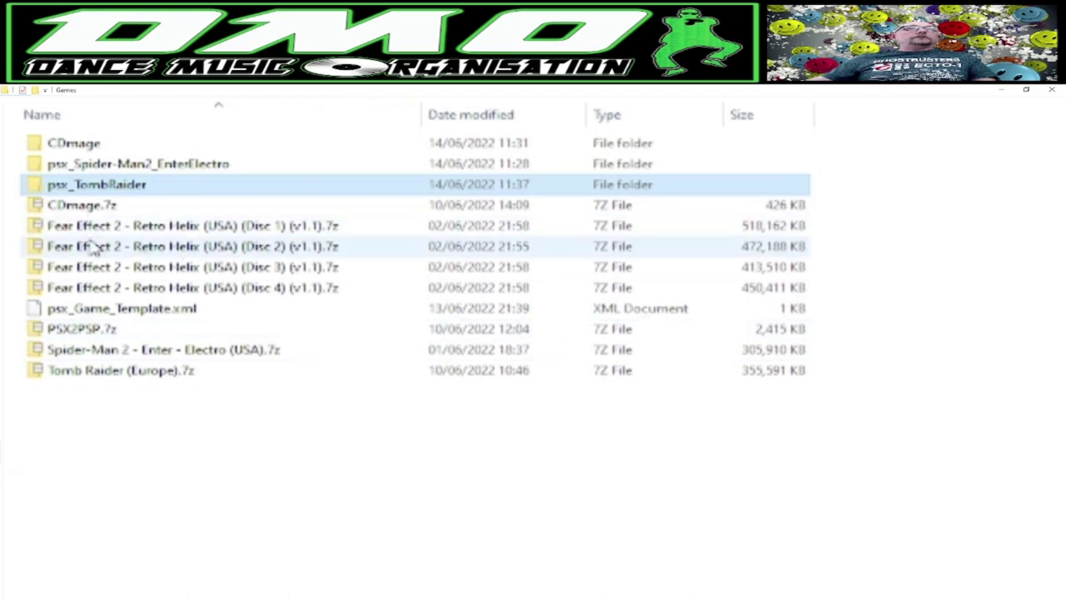
left_click(276, 226)
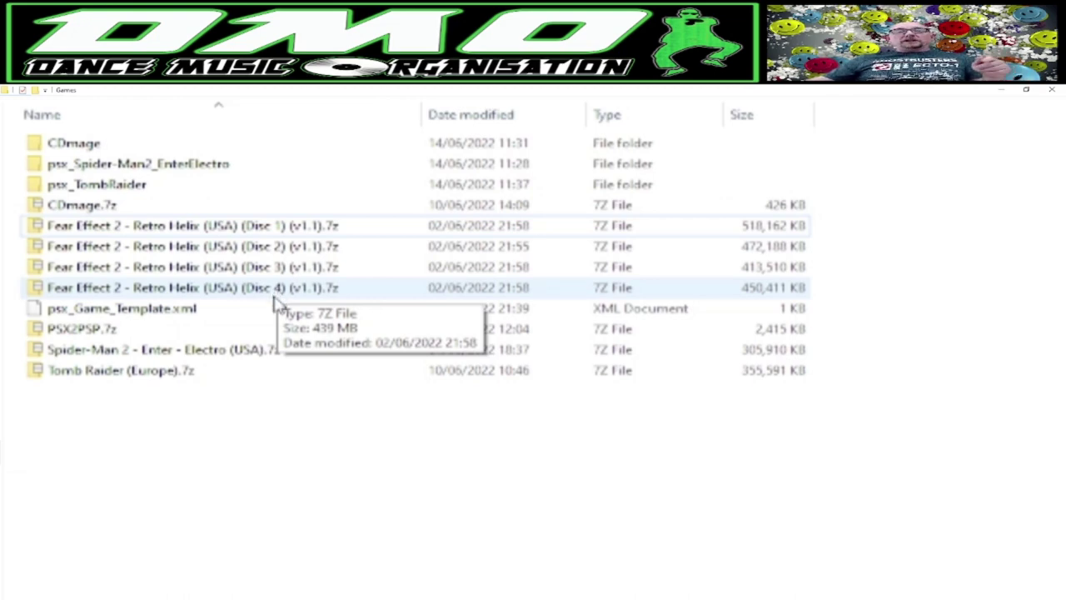
right_click(240, 229)
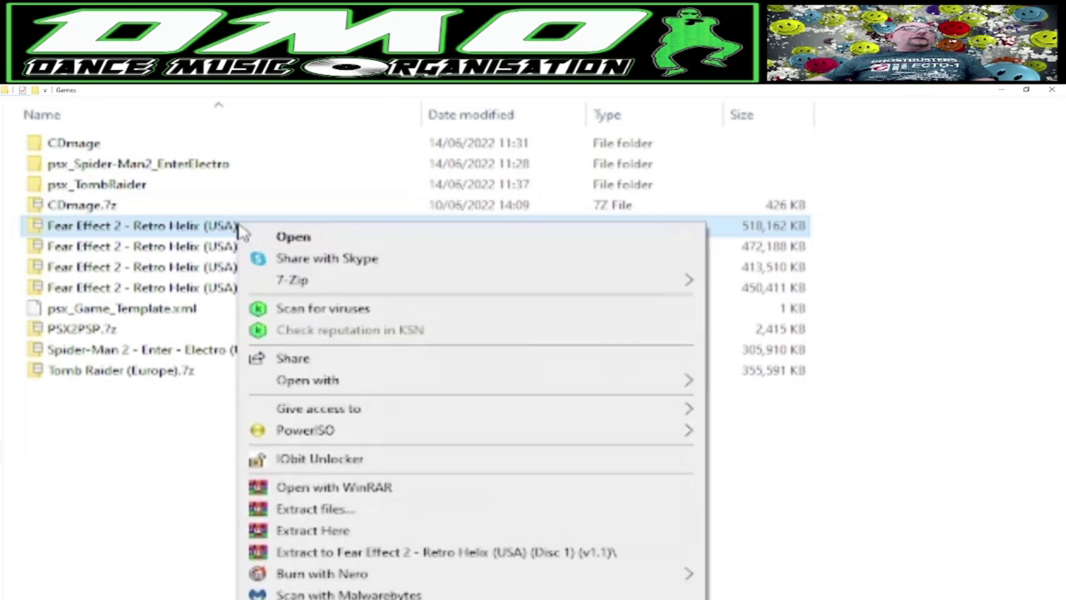
left_click(543, 553)
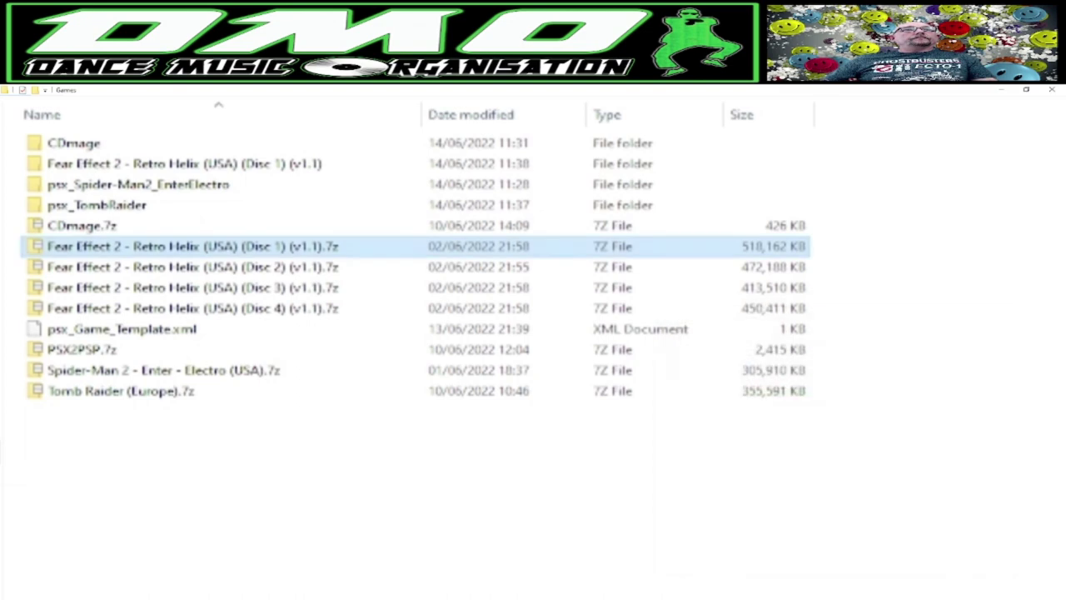
right_click(335, 270)
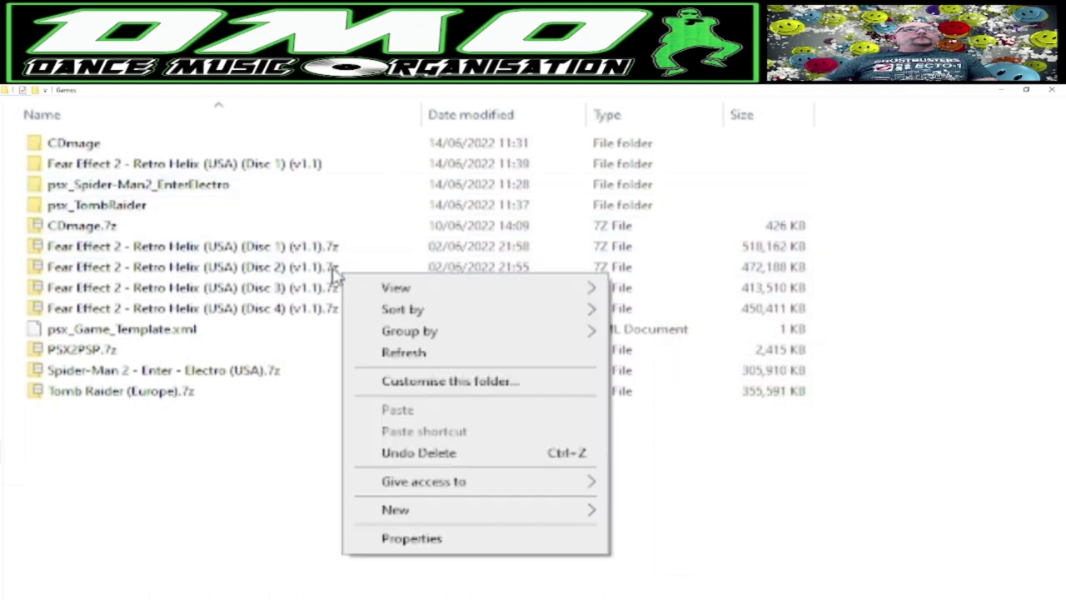
right_click(334, 268)
left_click(530, 577)
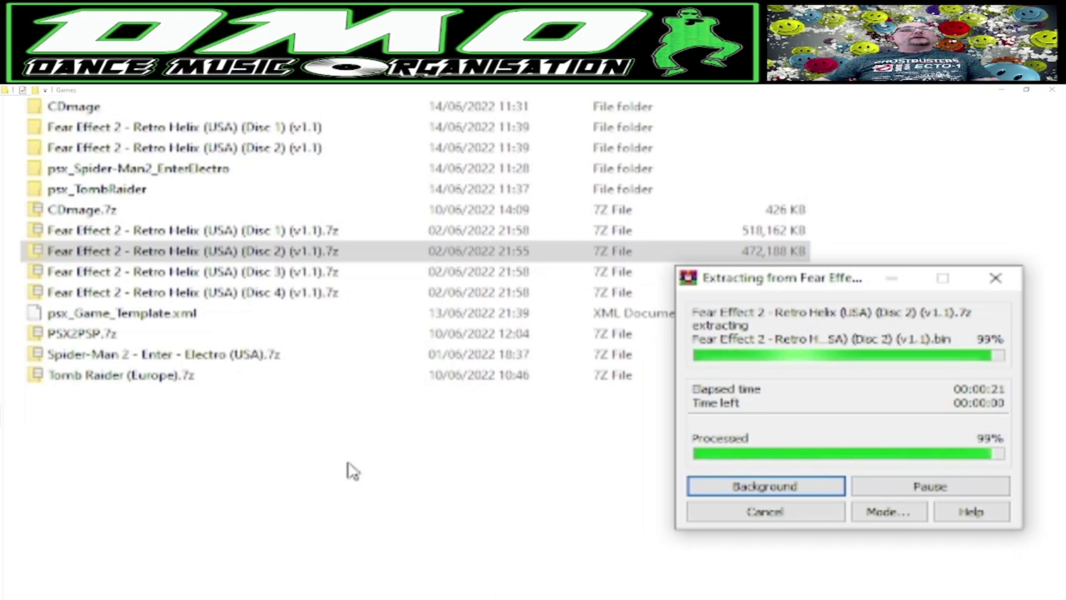
Extract the Fear Effect 2 - Retro Helix Disc 3 and Disc 4 archives into their own folders.
left_click(291, 260)
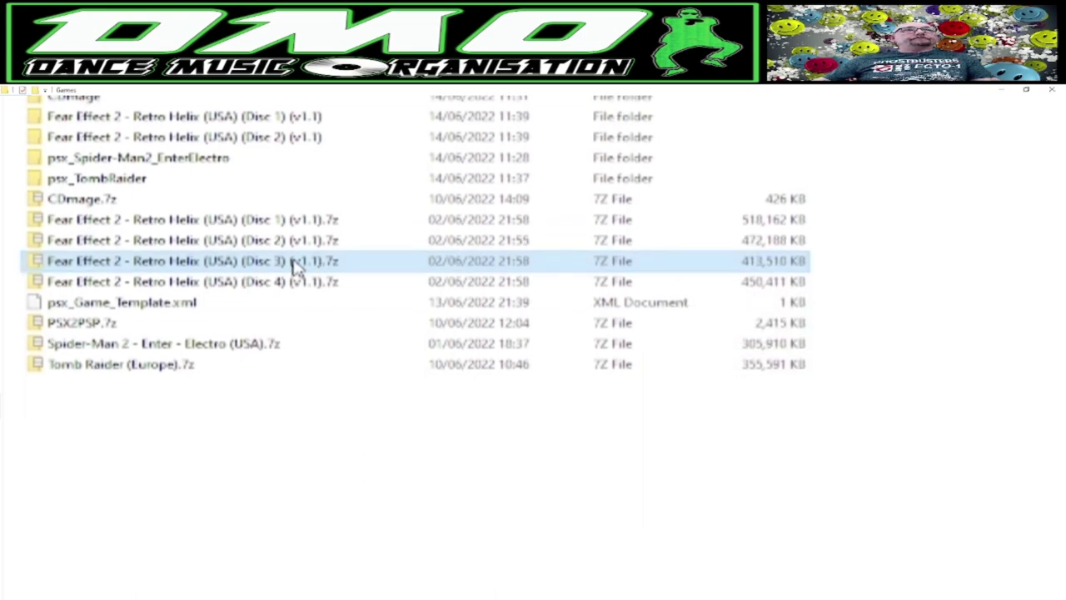
right_click(294, 259)
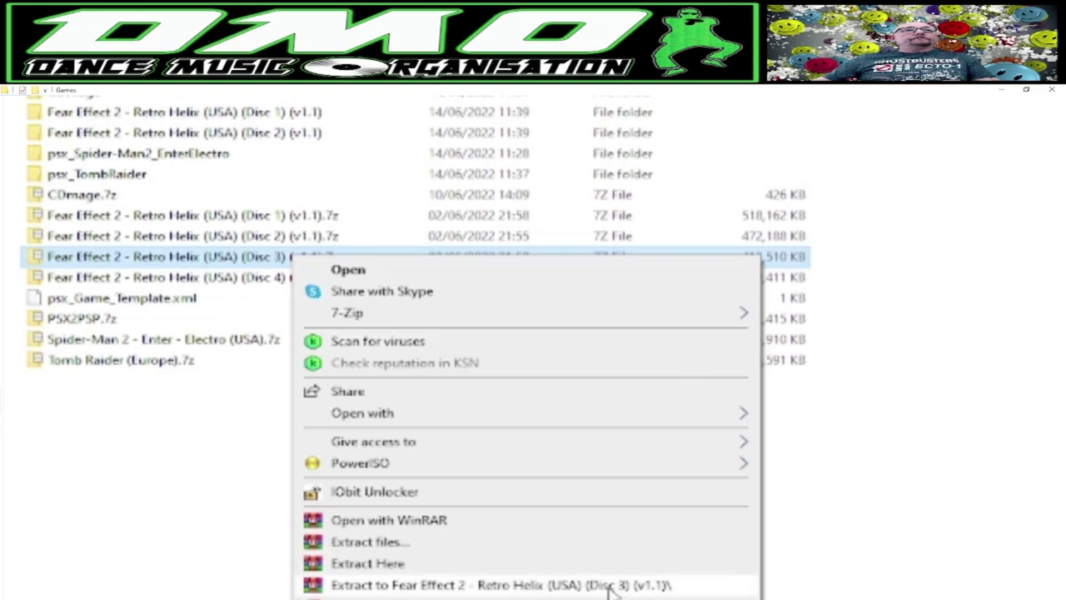
left_click(500, 585)
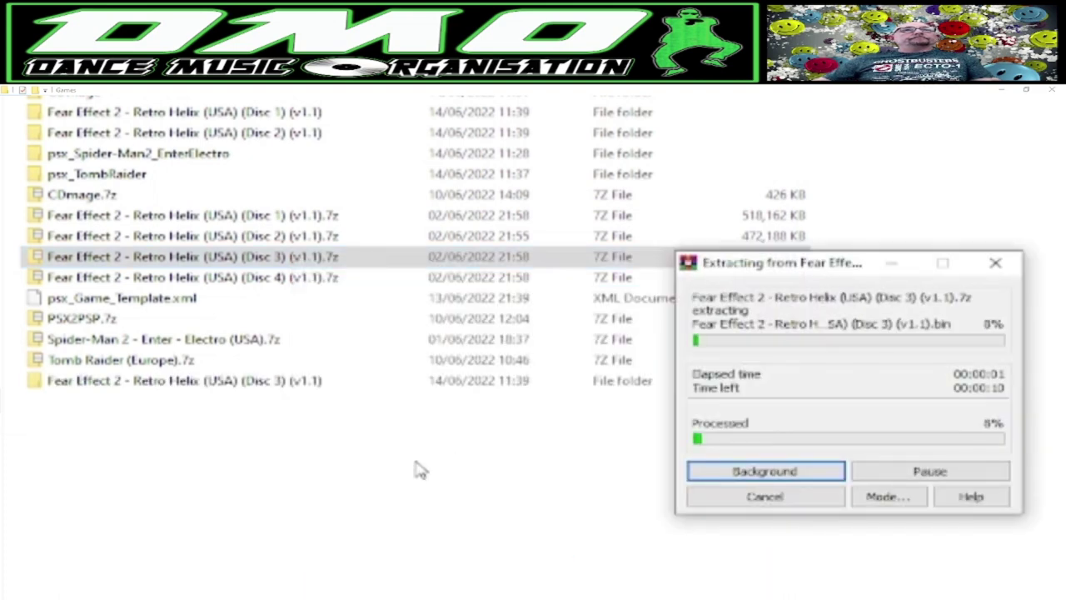
right_click(281, 300)
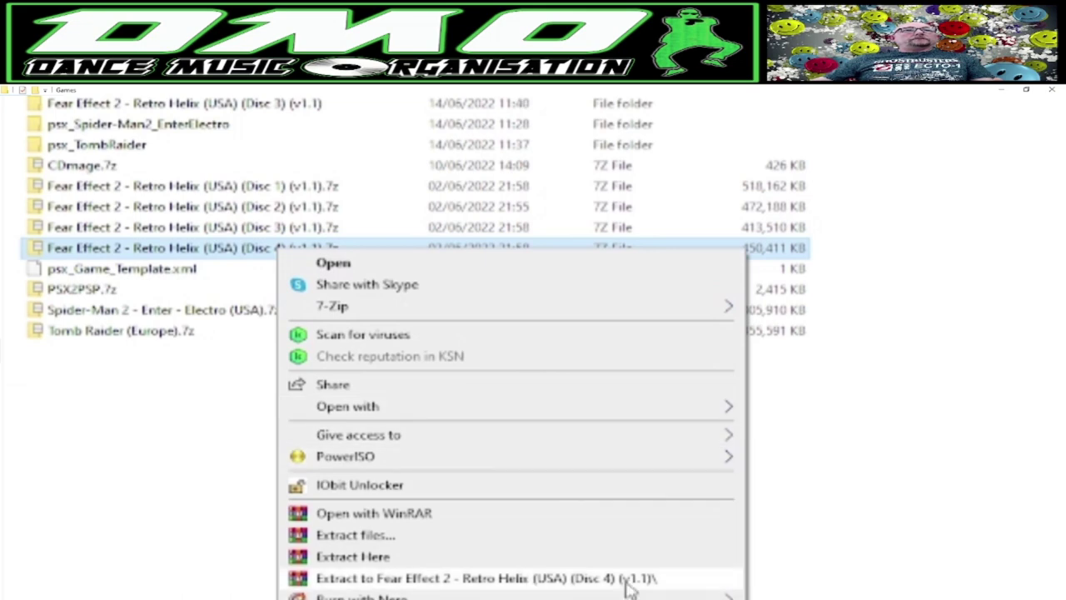
left_click(629, 580)
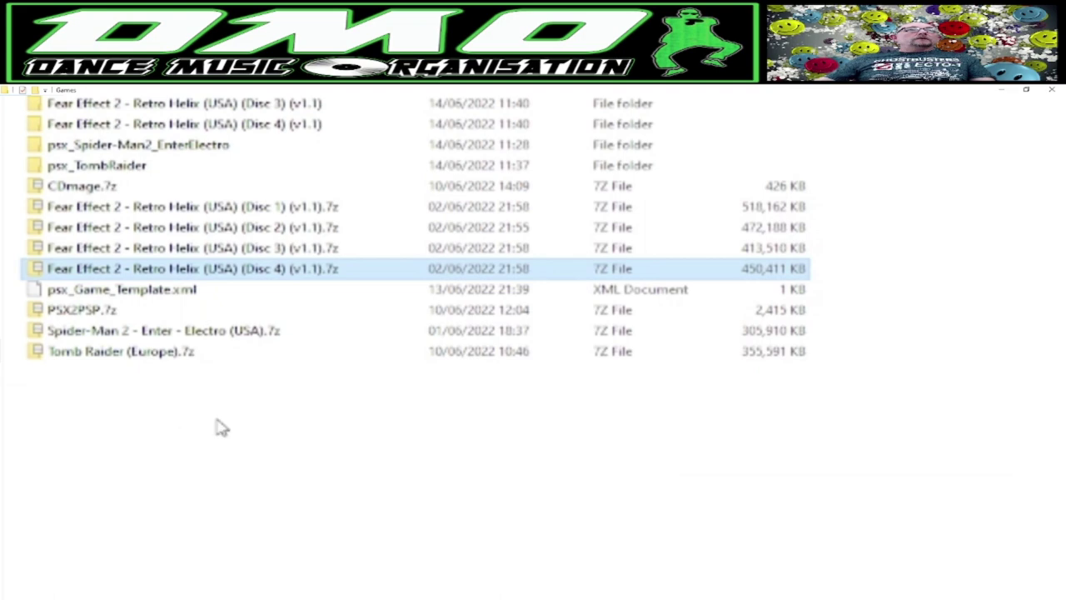
Create a folder named psx_FearEffect2_RetroHelix in Games and put a copy of psx_Game_Template.xml in it.
left_click(287, 445)
scroll(302, 433, "down", 3)
right_click(284, 331)
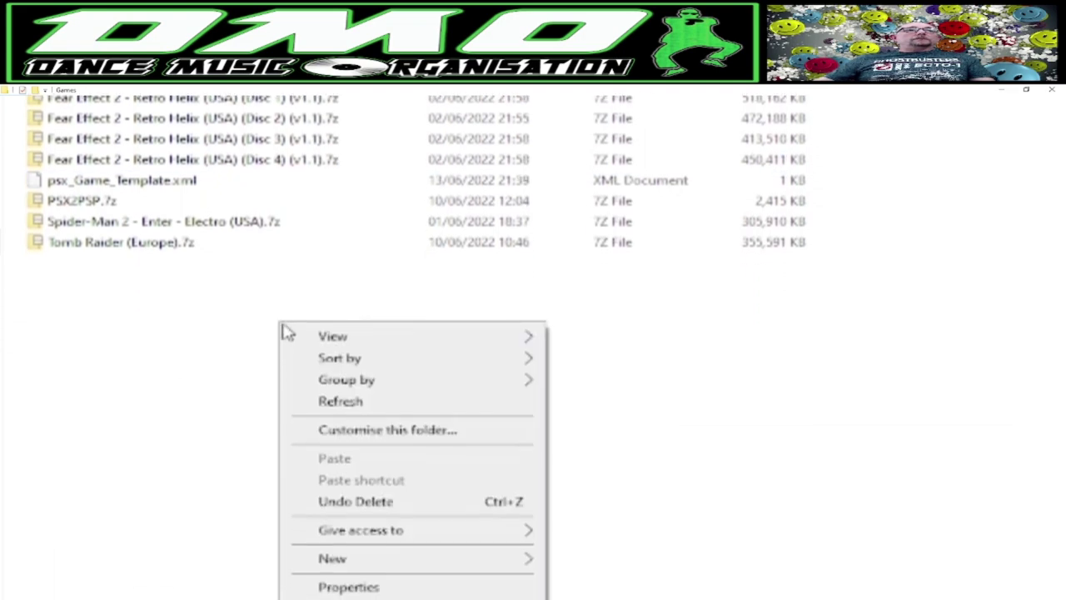
mouse_move(490, 560)
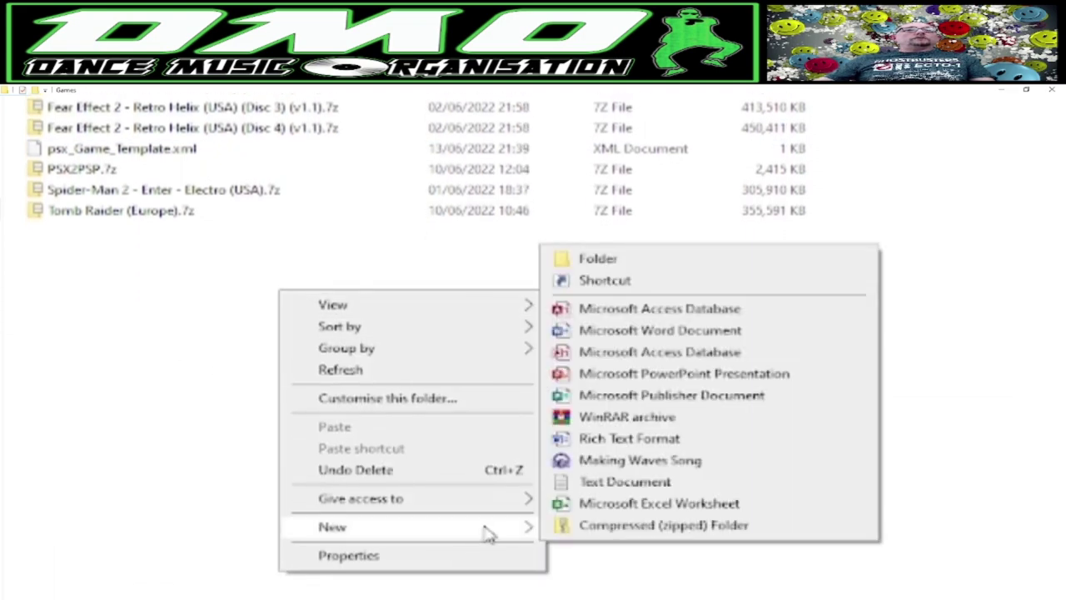
left_click(598, 259)
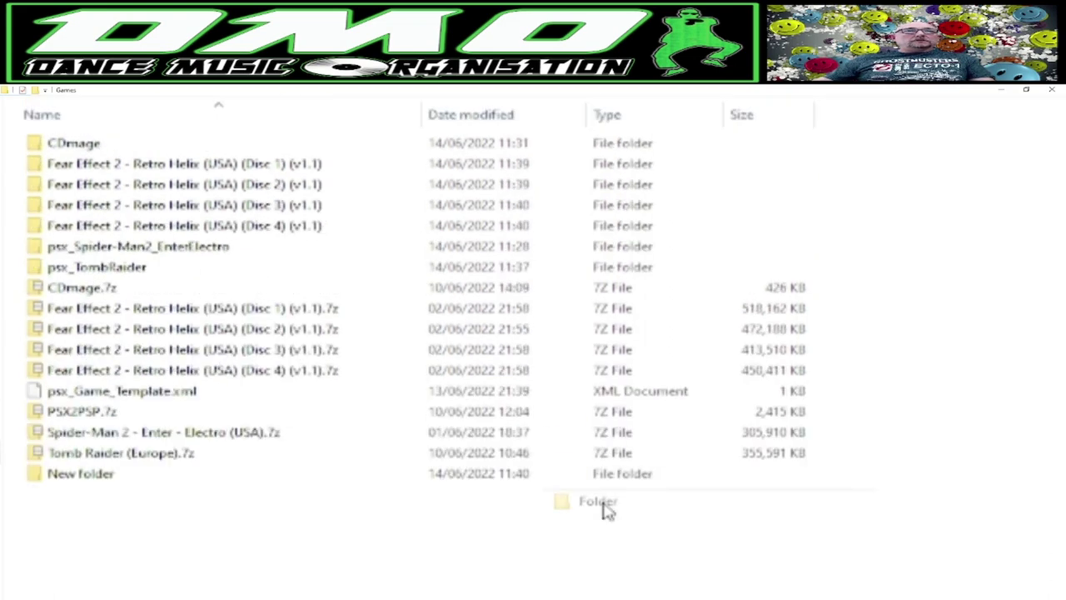
type("psx_")
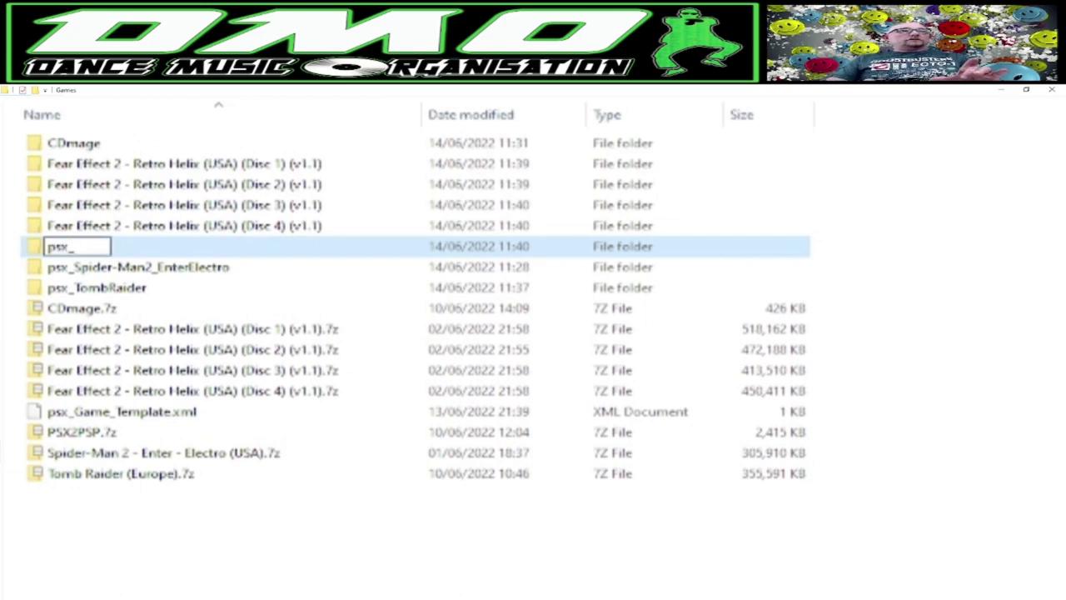
type("FearEffect2_RetroHelix")
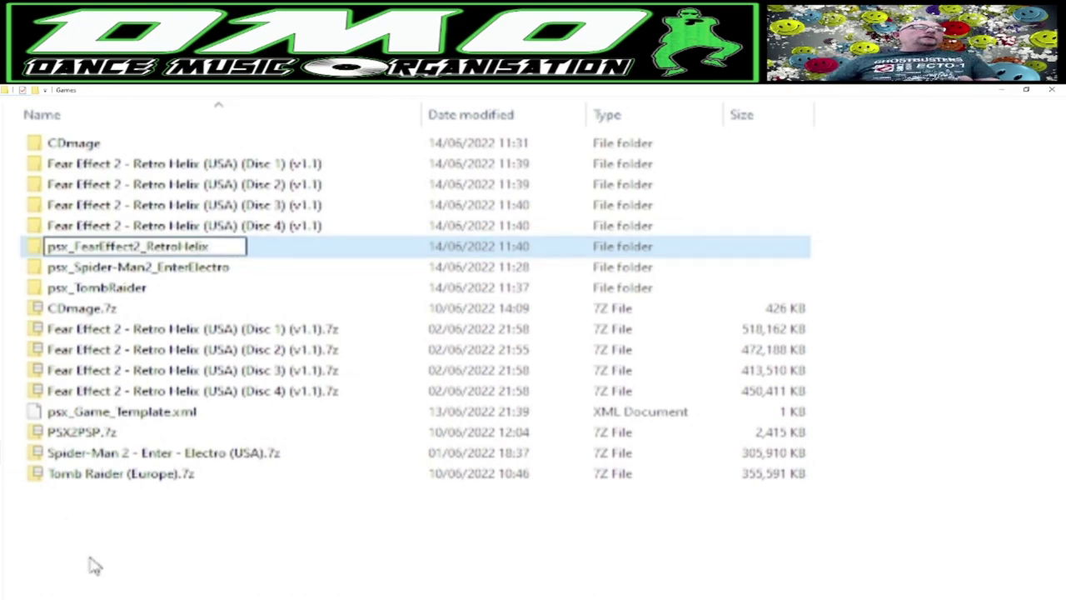
left_click(165, 414)
left_click_drag(166, 420, 190, 253)
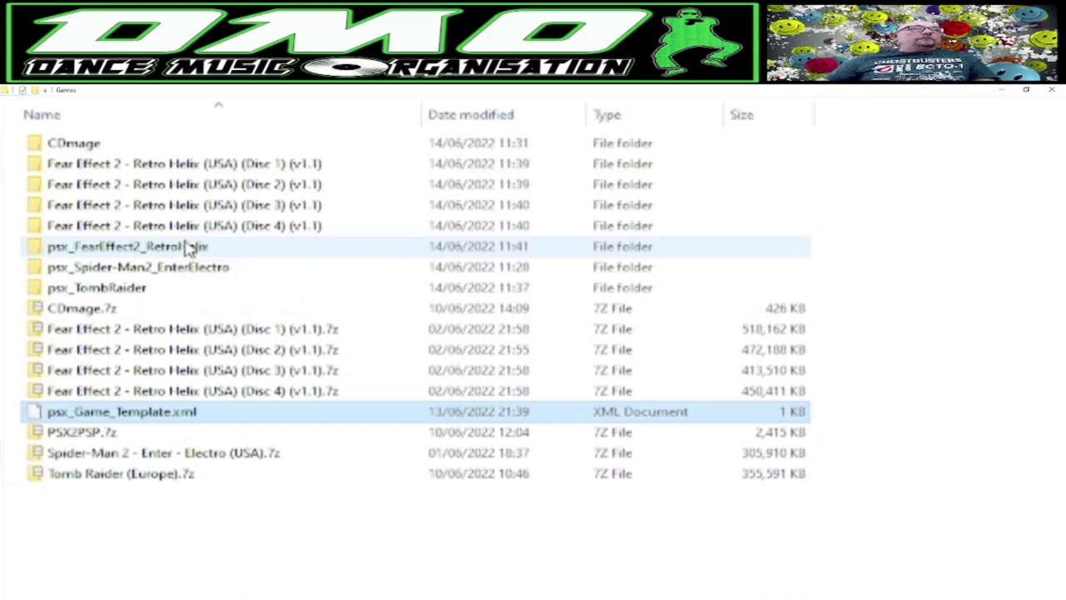
Extract PSX2PSP.7z into its own folder and launch PSX2PSP.exe from there.
scroll(94, 423, "down", 1)
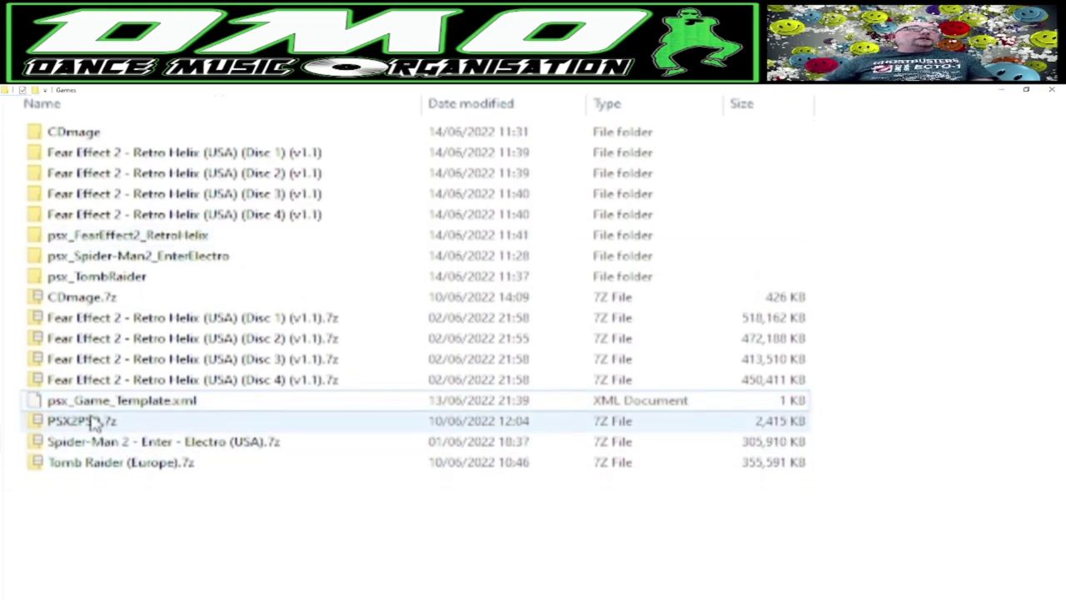
scroll(94, 422, "down", 2)
right_click(74, 333)
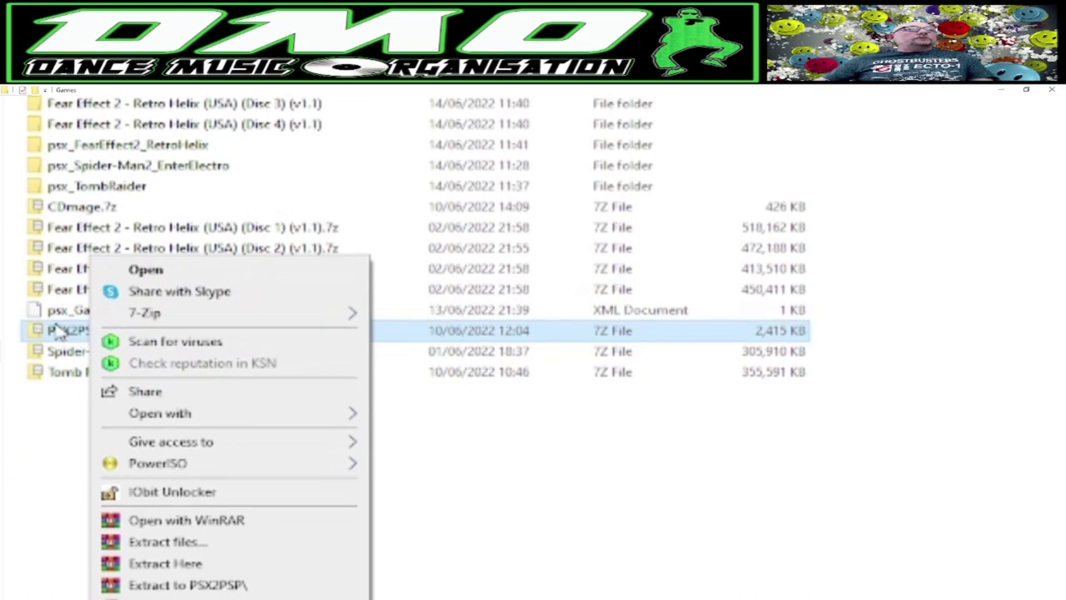
left_click(240, 587)
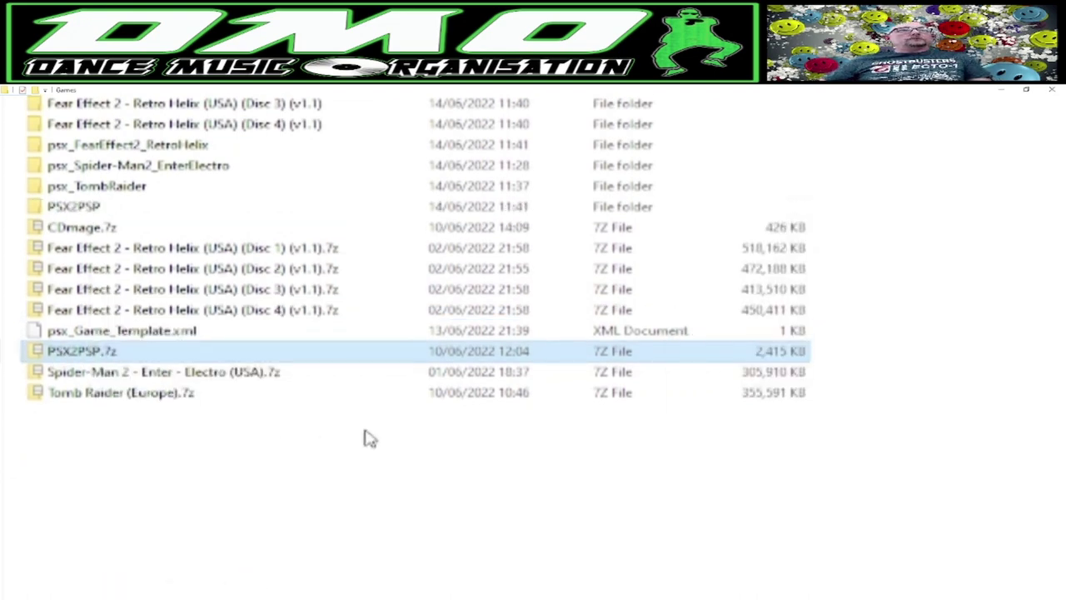
scroll(333, 442, "up", 3)
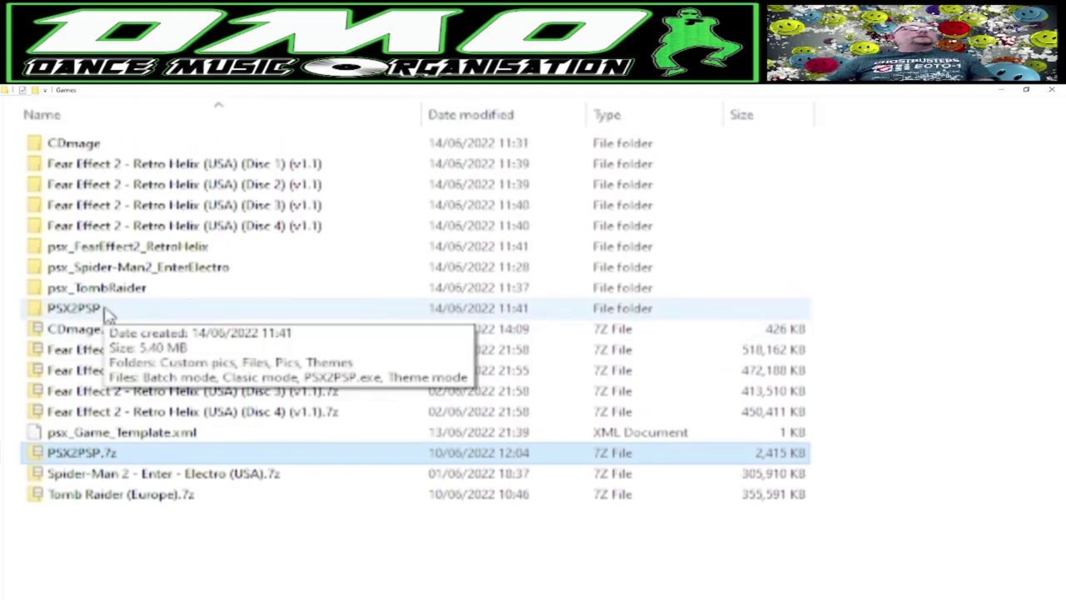
double_click(101, 308)
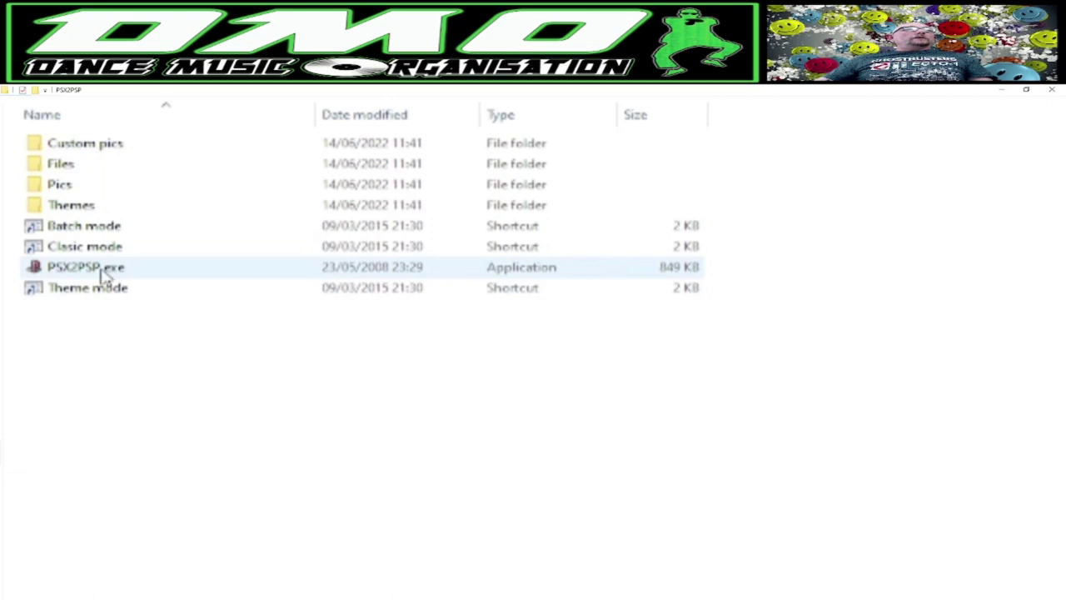
double_click(99, 275)
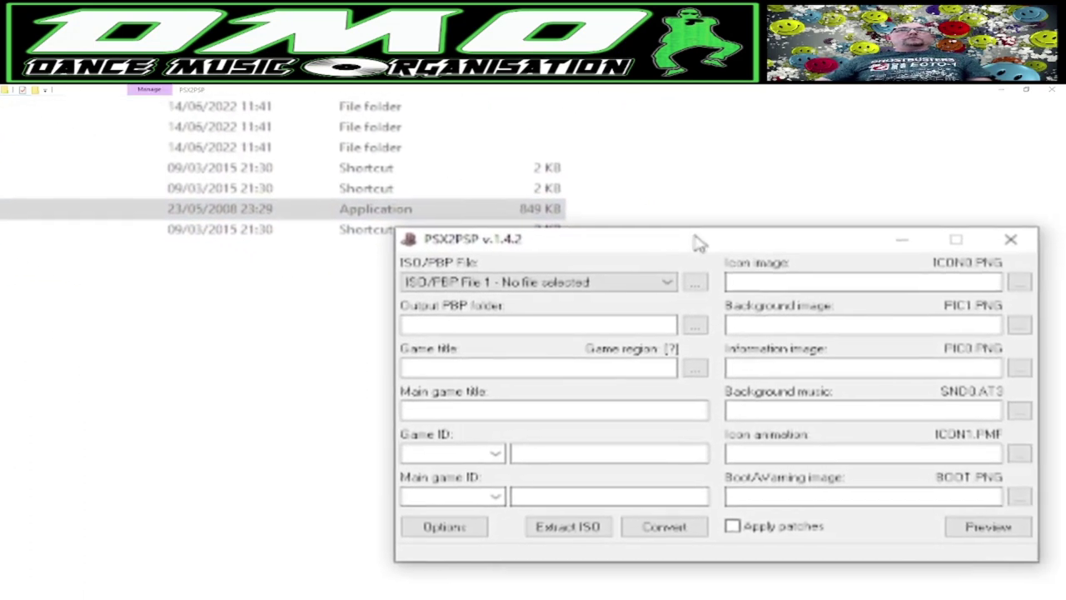
left_click_drag(812, 290, 768, 254)
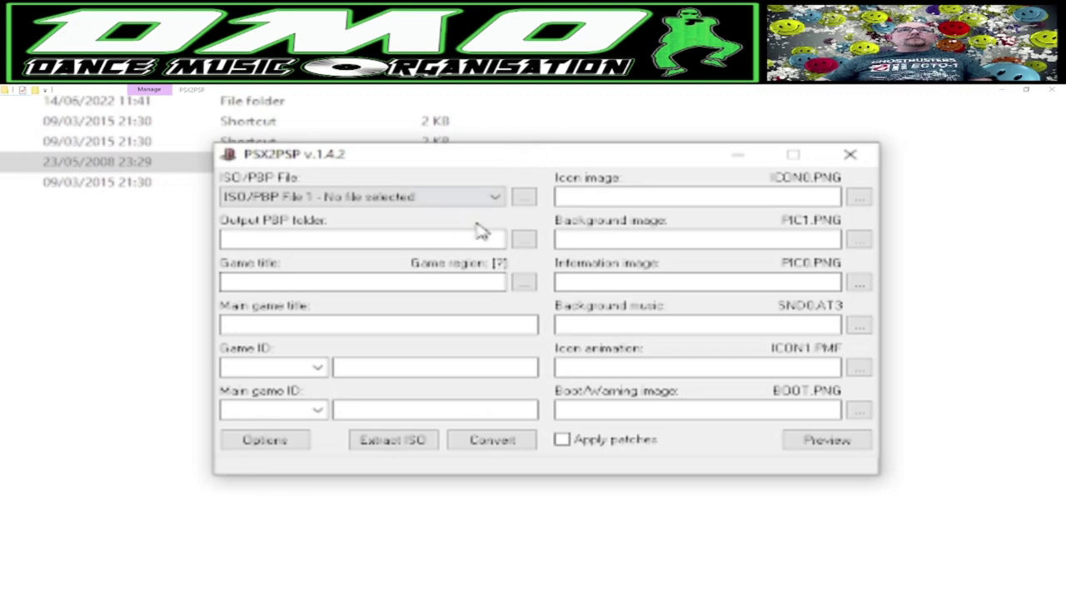
Load Fear Effect 2 - Retro Helix (USA) (Disc 1) (v1.1).bin from its extracted folder as ISO/PBP File 1.
left_click(497, 200)
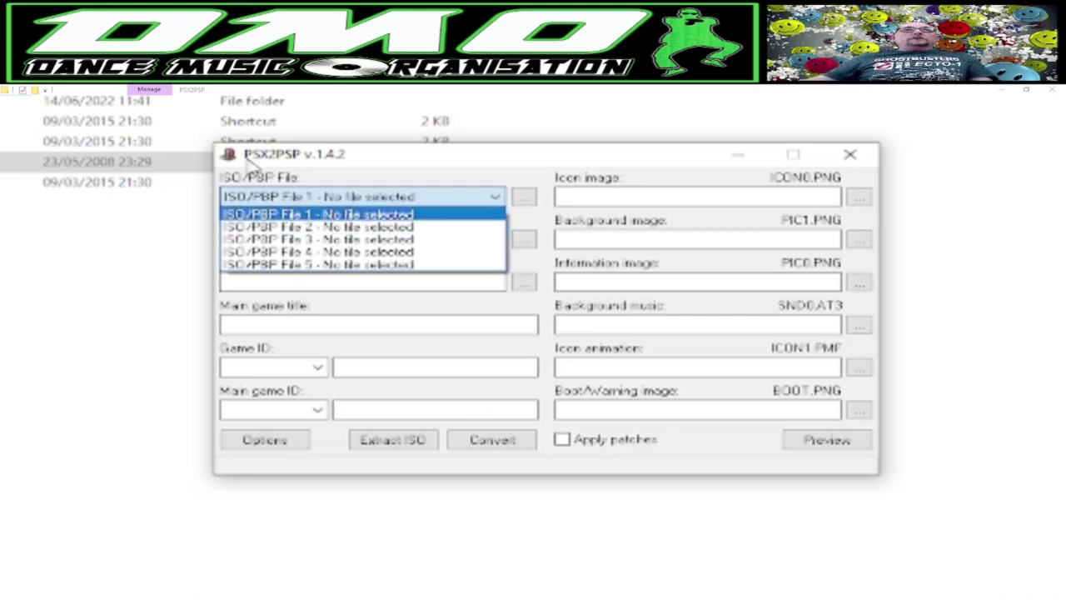
left_click(287, 216)
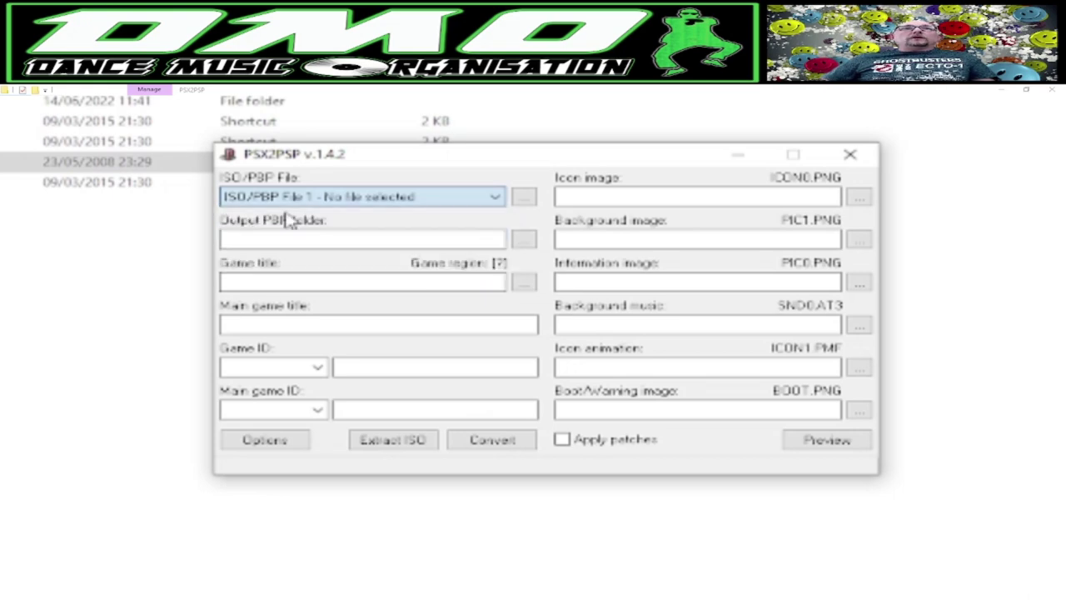
left_click(524, 200)
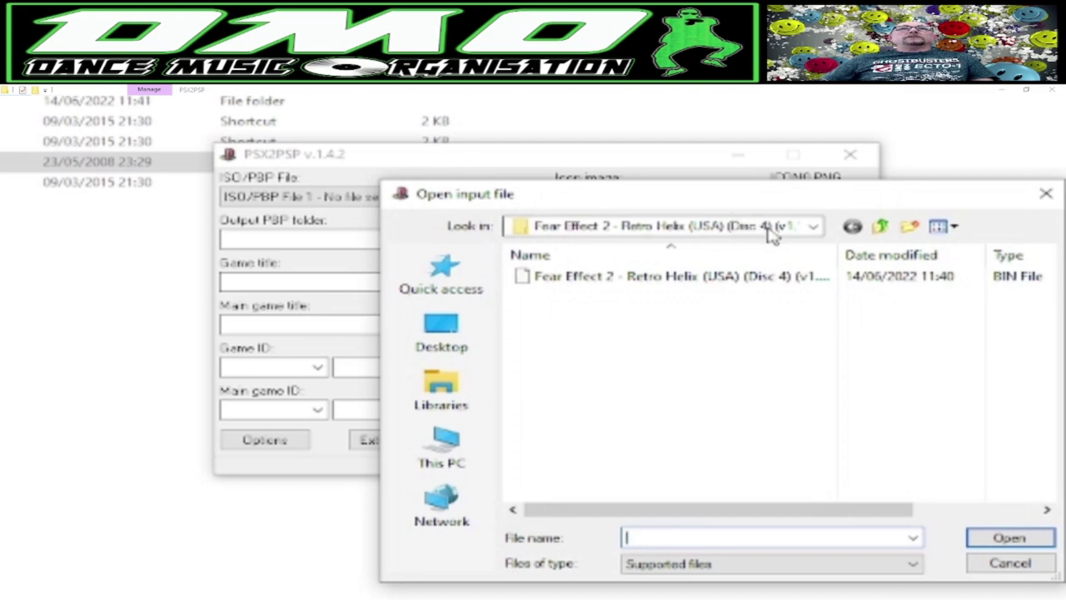
left_click(882, 227)
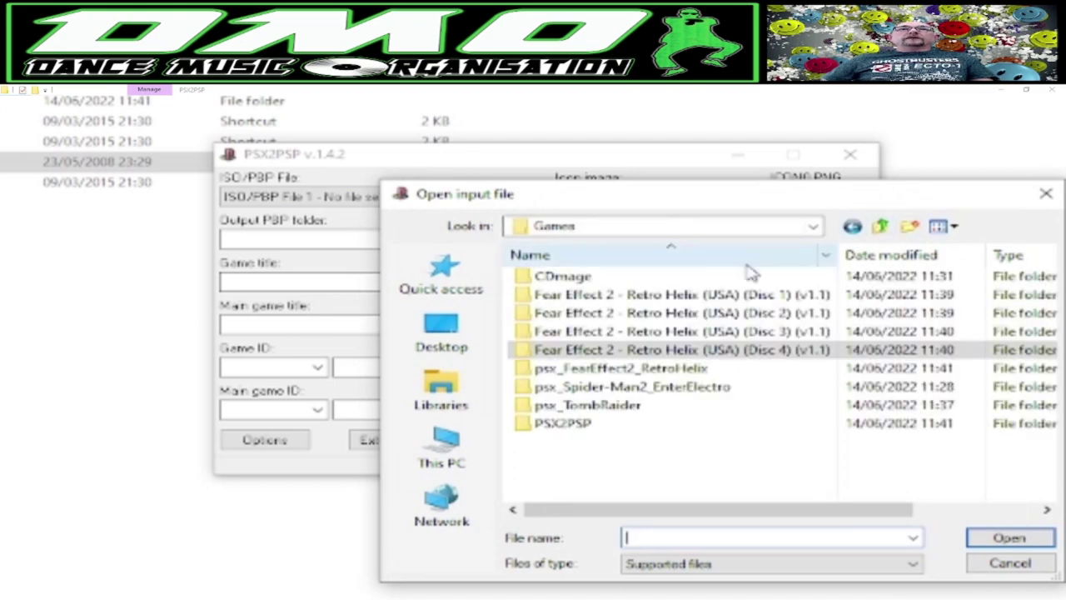
double_click(683, 295)
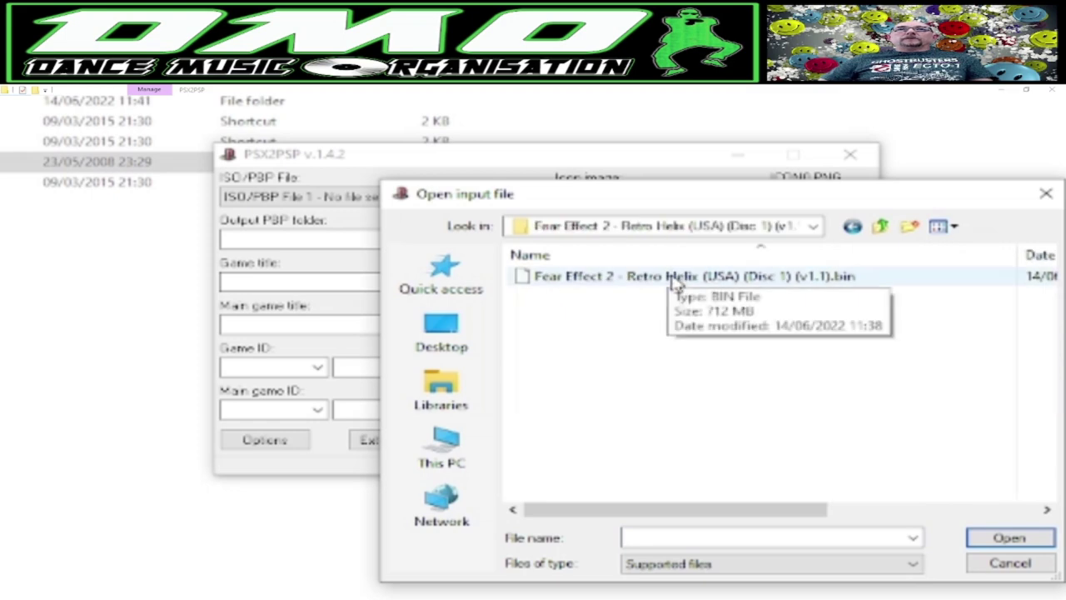
left_click(673, 279)
left_click(1021, 539)
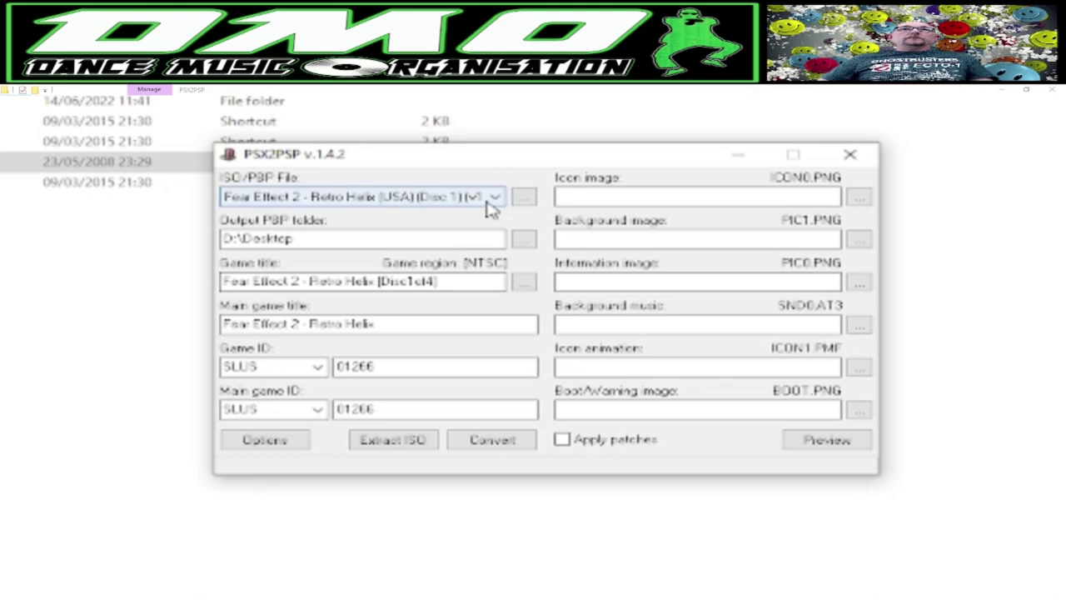
Load Fear Effect 2 - Retro Helix (USA) (Disc 2) (v1.1).bin from its extracted folder as ISO/PBP File 2.
left_click(494, 197)
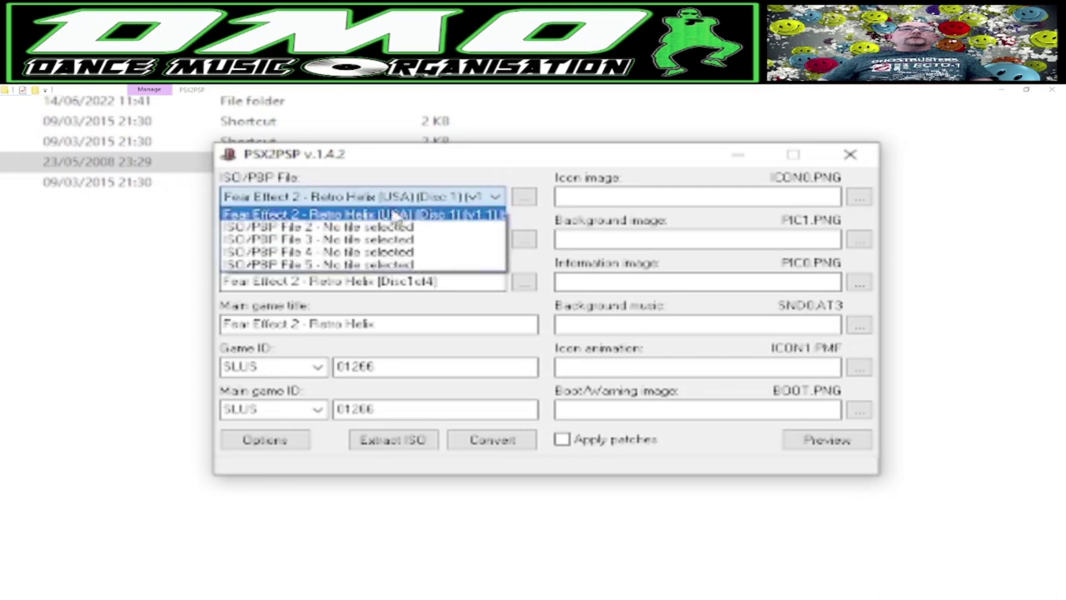
left_click(328, 229)
left_click(529, 200)
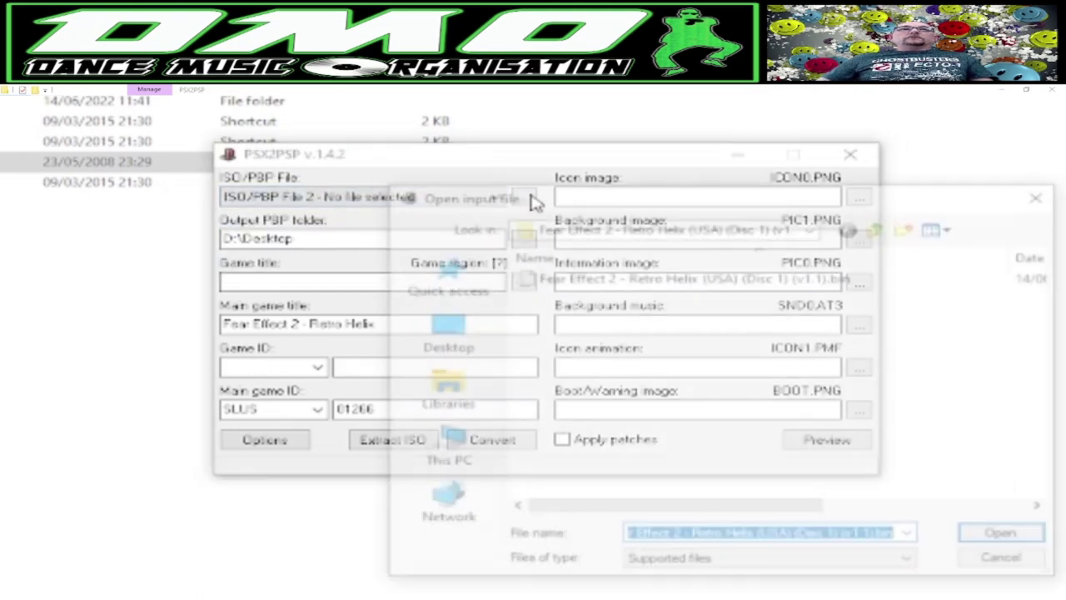
left_click(885, 226)
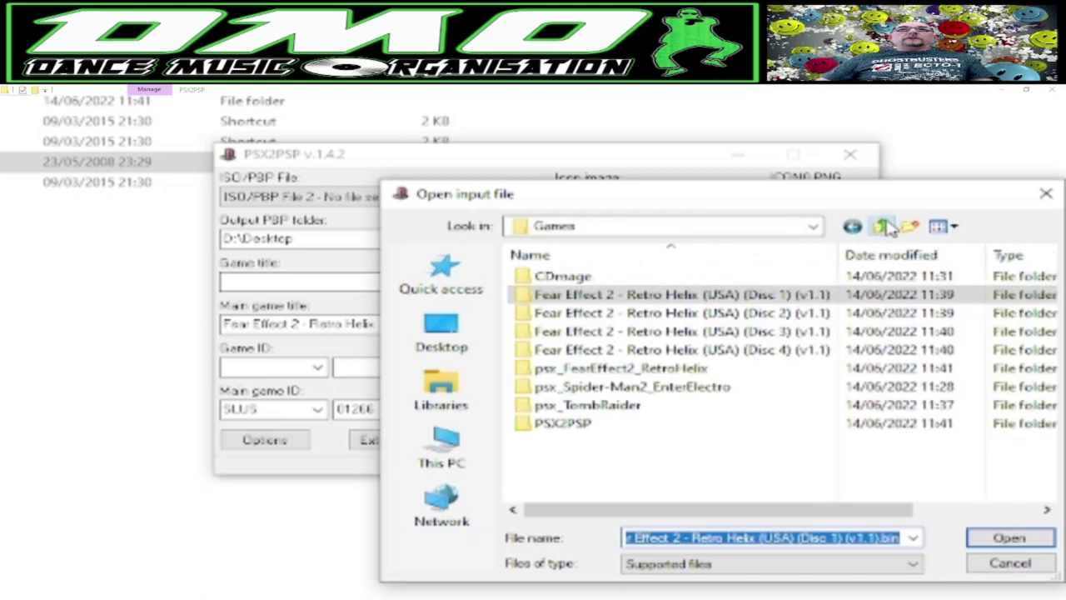
double_click(704, 313)
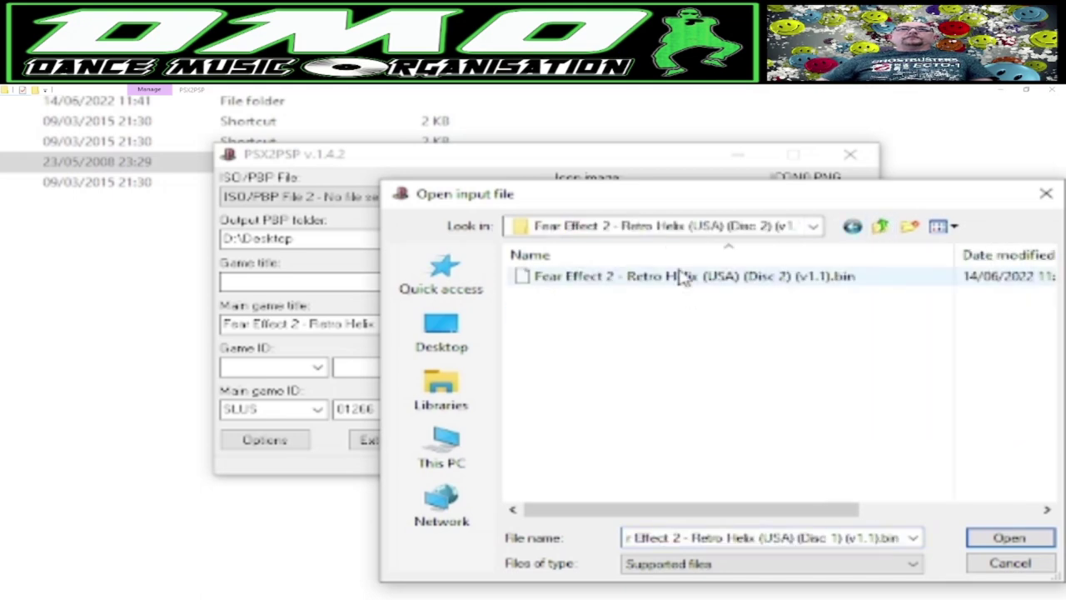
left_click(683, 278)
left_click(1009, 538)
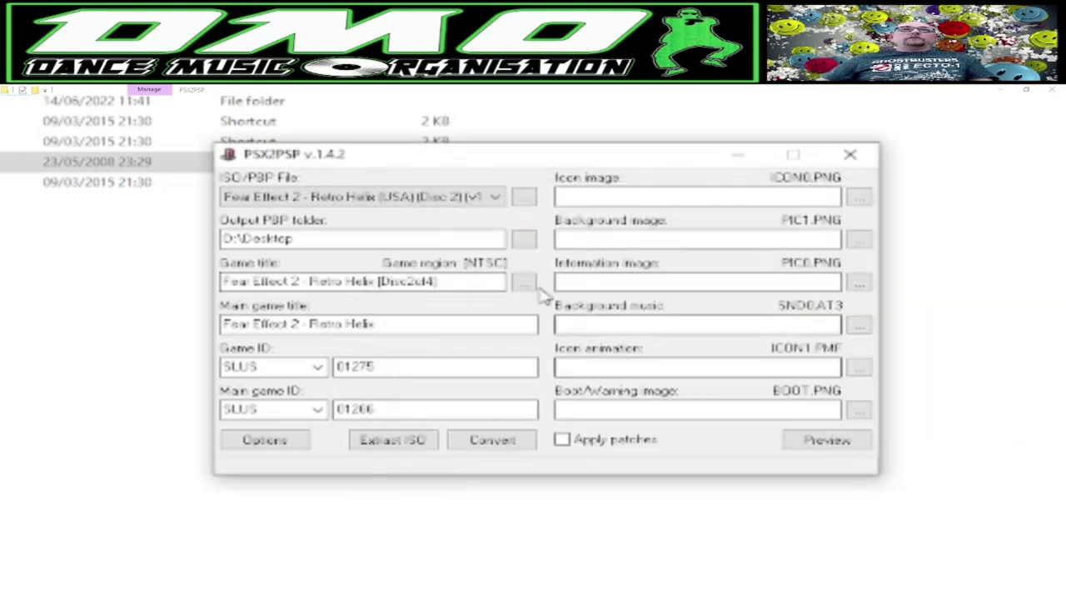
Load Fear Effect 2 - Retro Helix (USA) (Disc 3) (v1.1).bin from its extracted folder as ISO/PBP File 3.
left_click(495, 196)
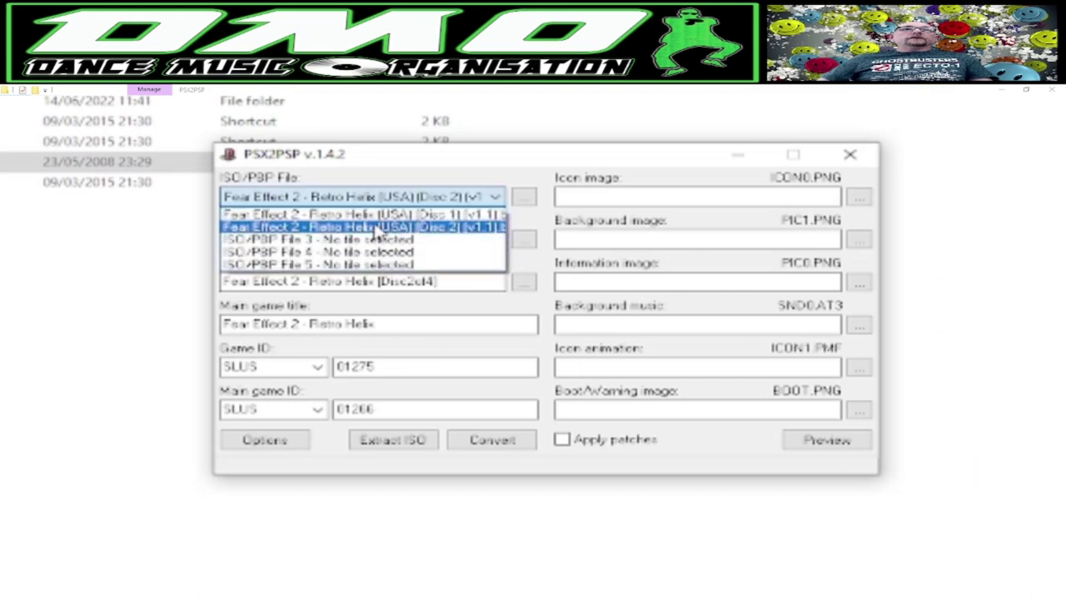
left_click(350, 242)
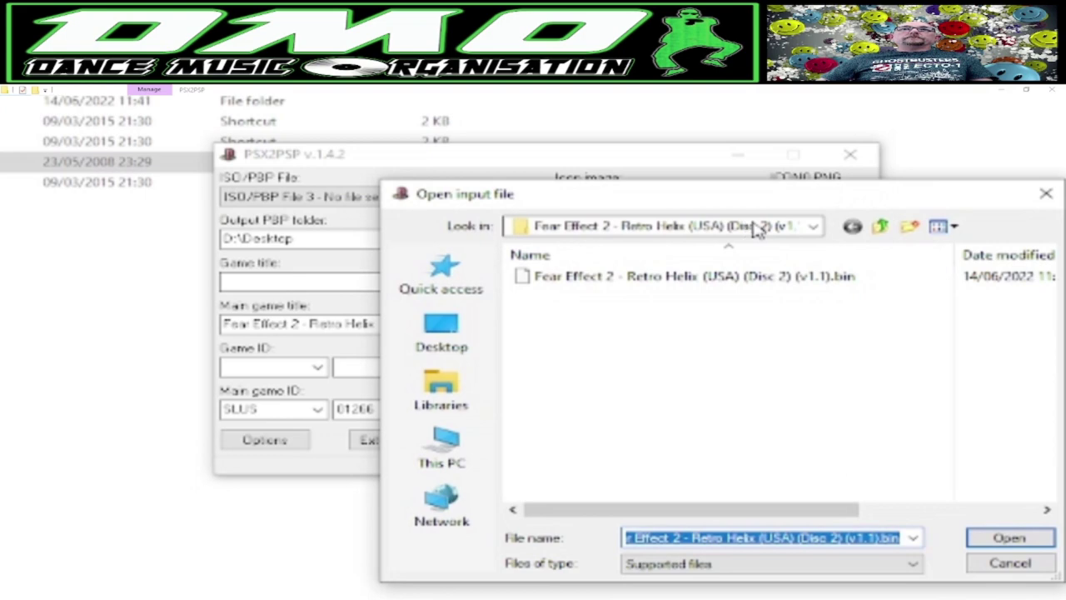
left_click(881, 226)
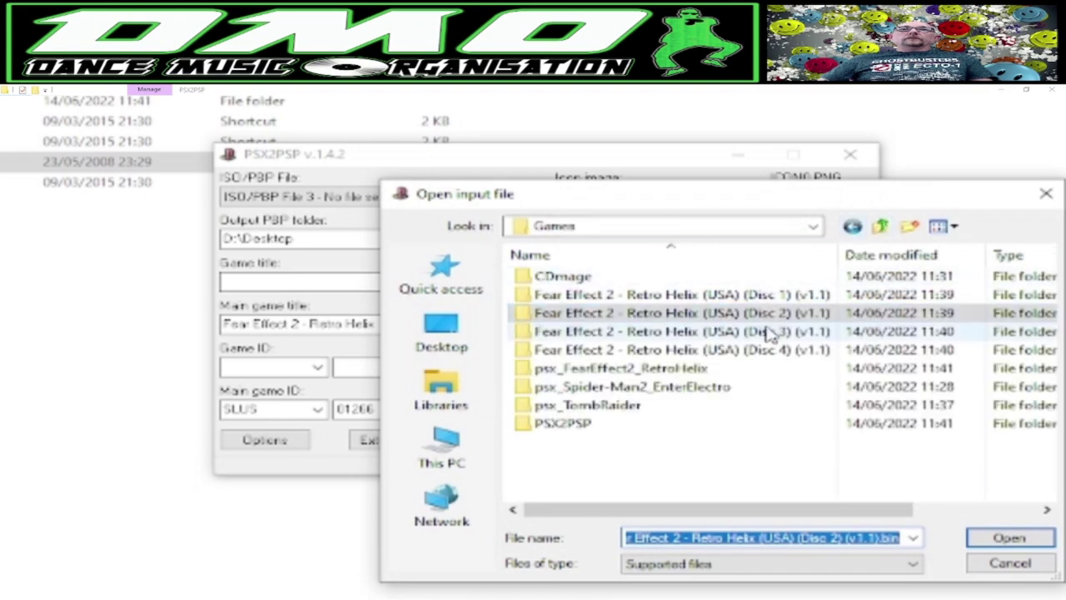
double_click(766, 334)
left_click(758, 276)
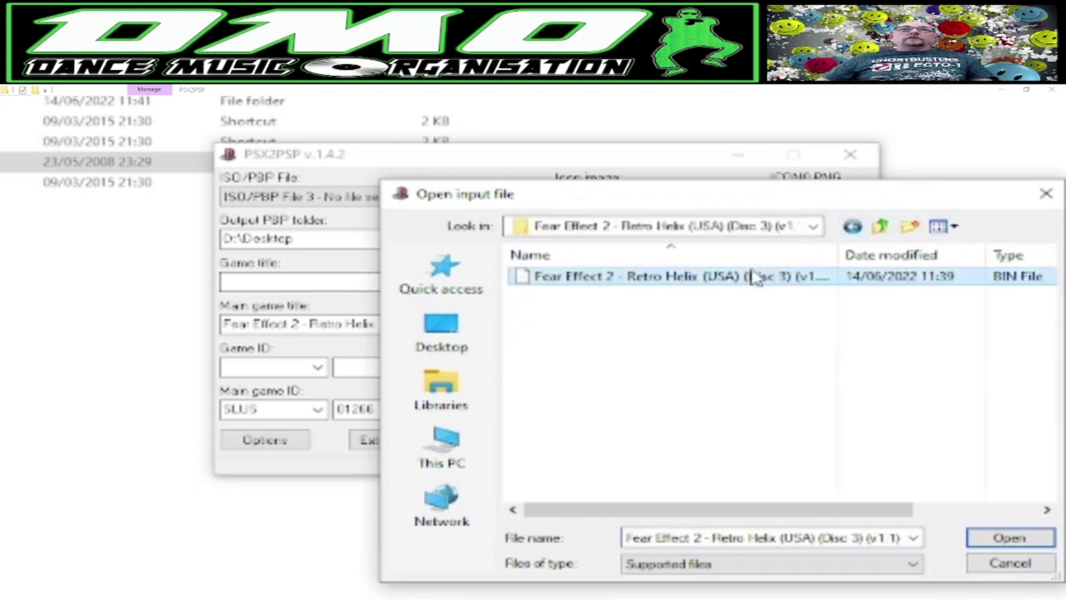
left_click(1009, 538)
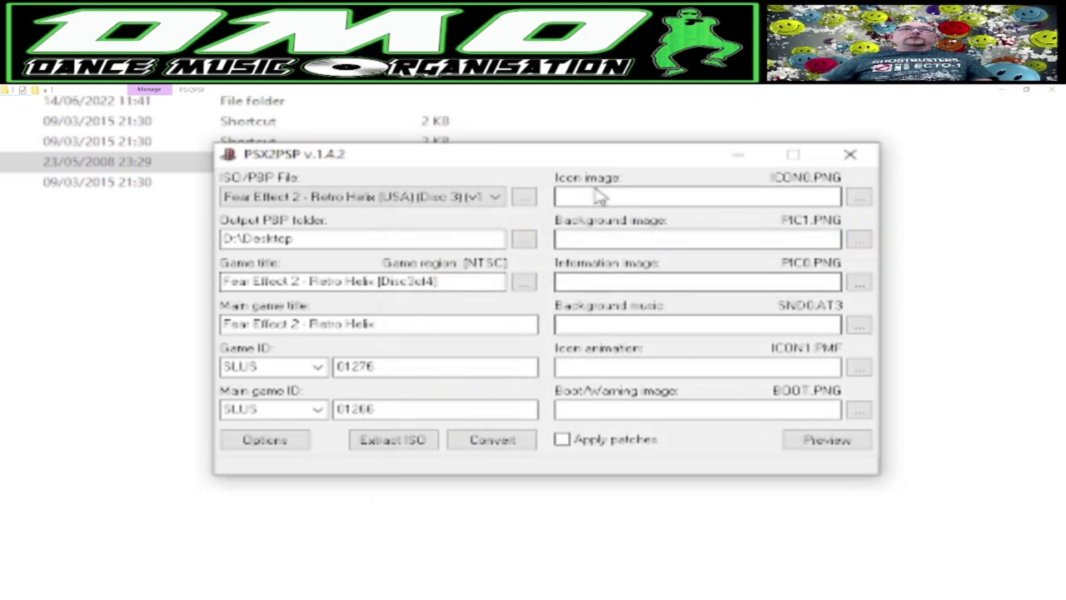
Load Fear Effect 2 - Retro Helix (USA) (Disc 4) (v1.1).bin from its extracted folder as ISO/PBP File 4.
left_click(495, 197)
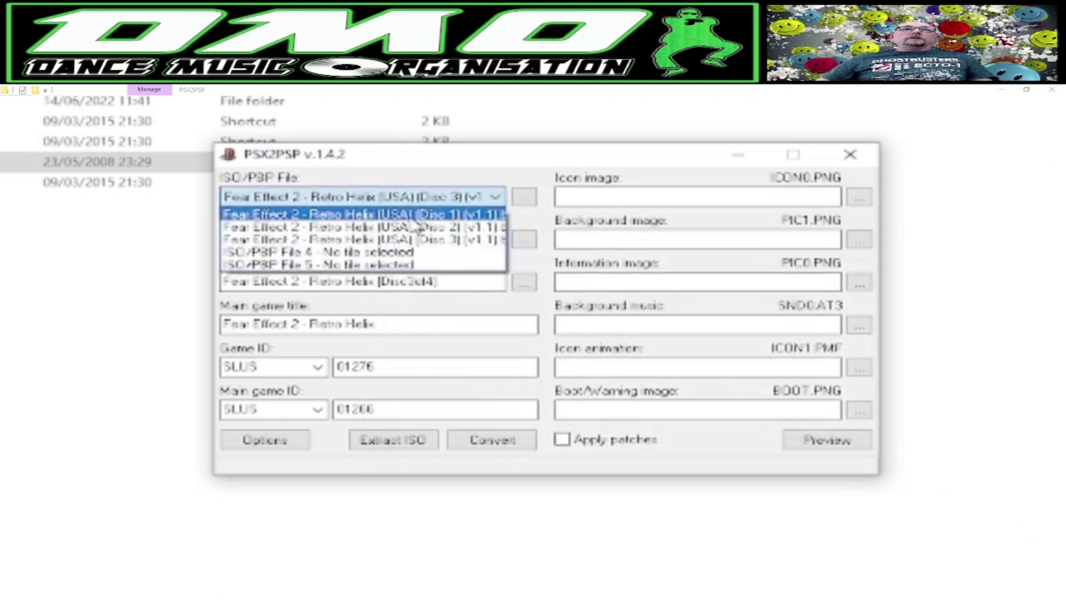
left_click(375, 253)
left_click(524, 196)
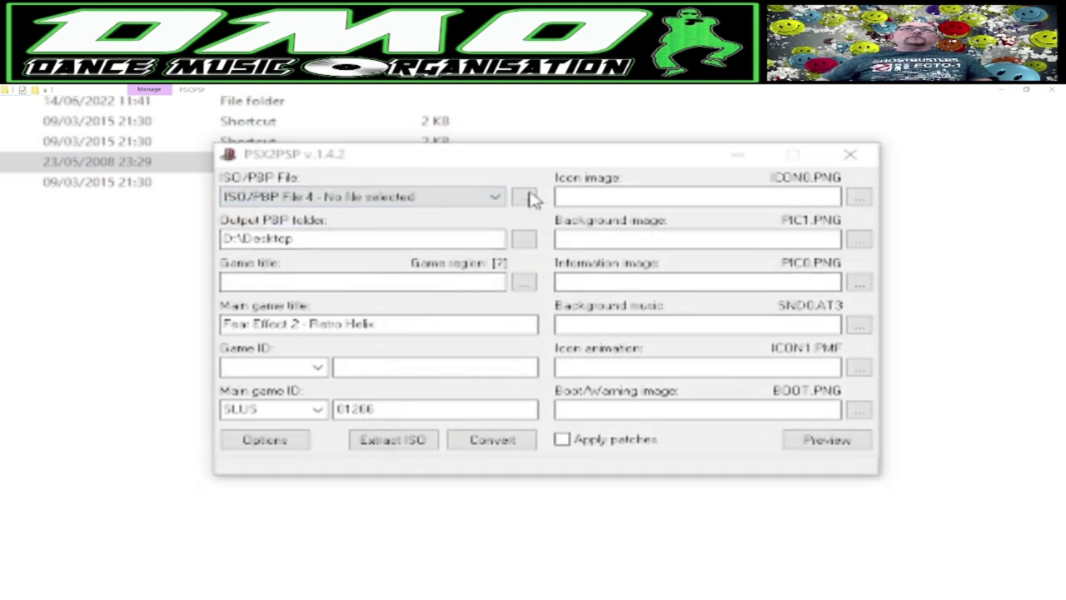
left_click(881, 226)
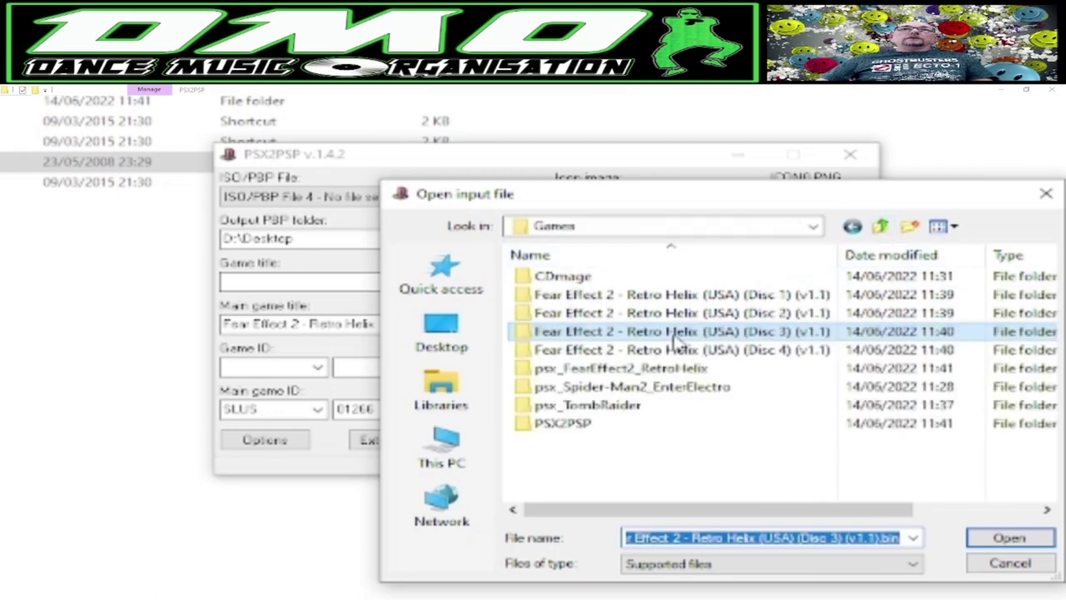
double_click(677, 350)
left_click(680, 276)
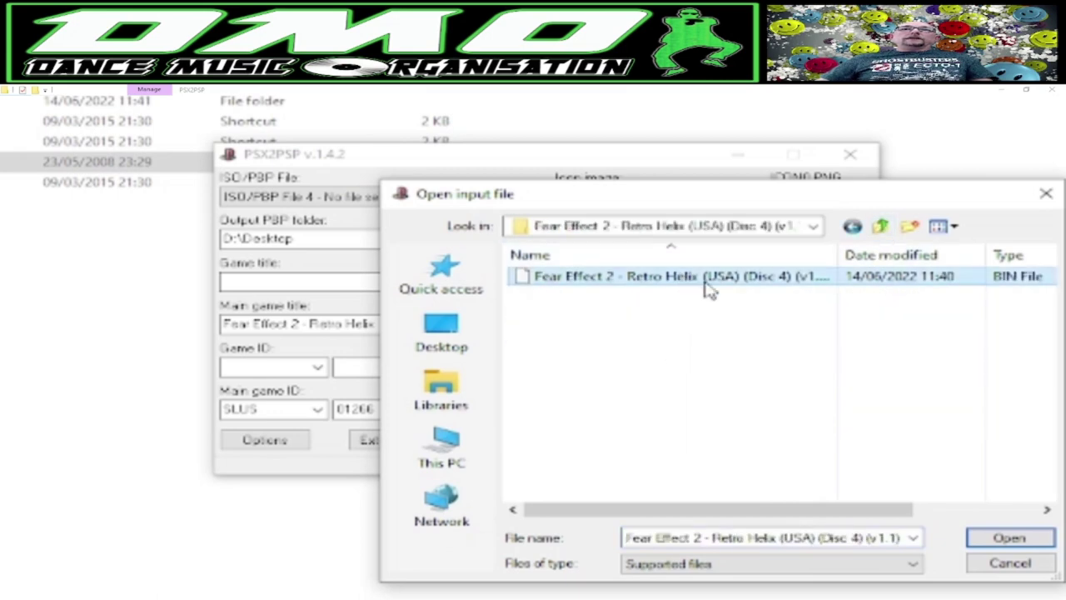
left_click(991, 537)
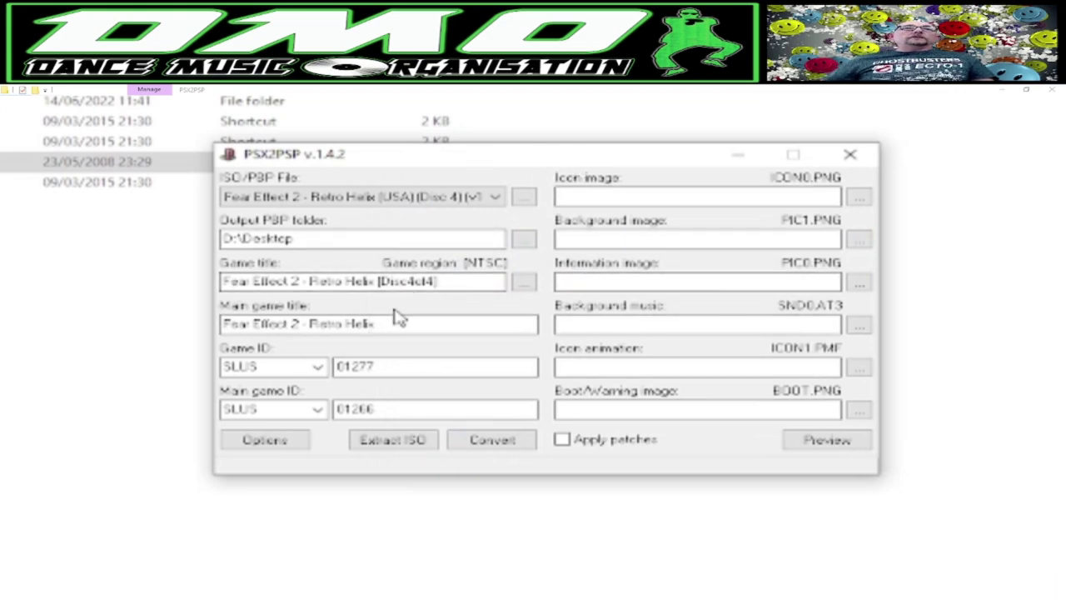
Set the output PBP folder to psx_FearEffect2_RetroHelix in Downloads\Games, convert the four discs, and close PSX2PSP when done.
left_click(525, 242)
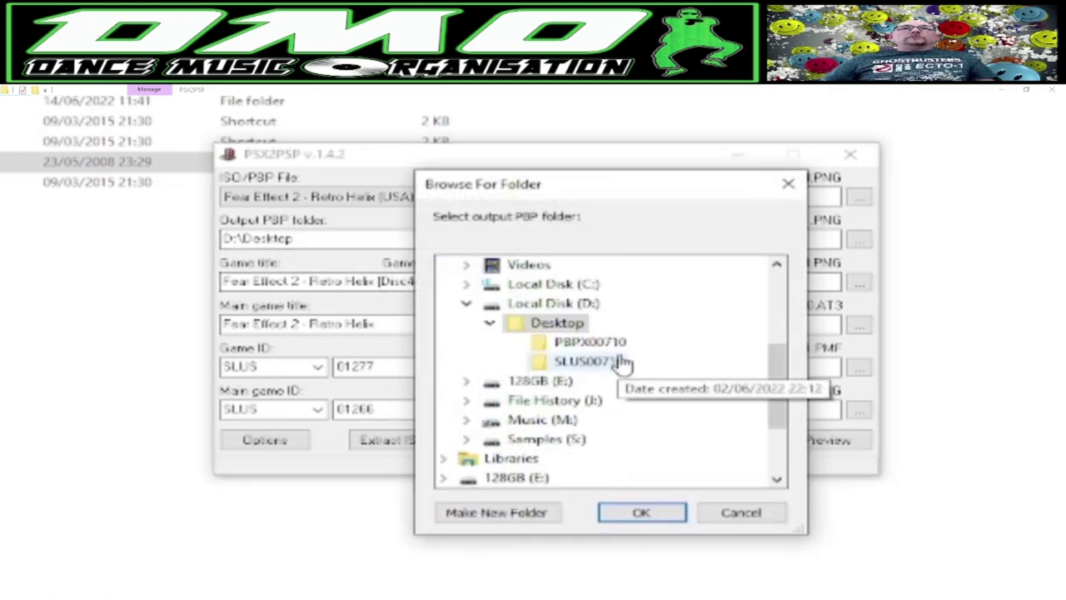
scroll(537, 325, "up", 3)
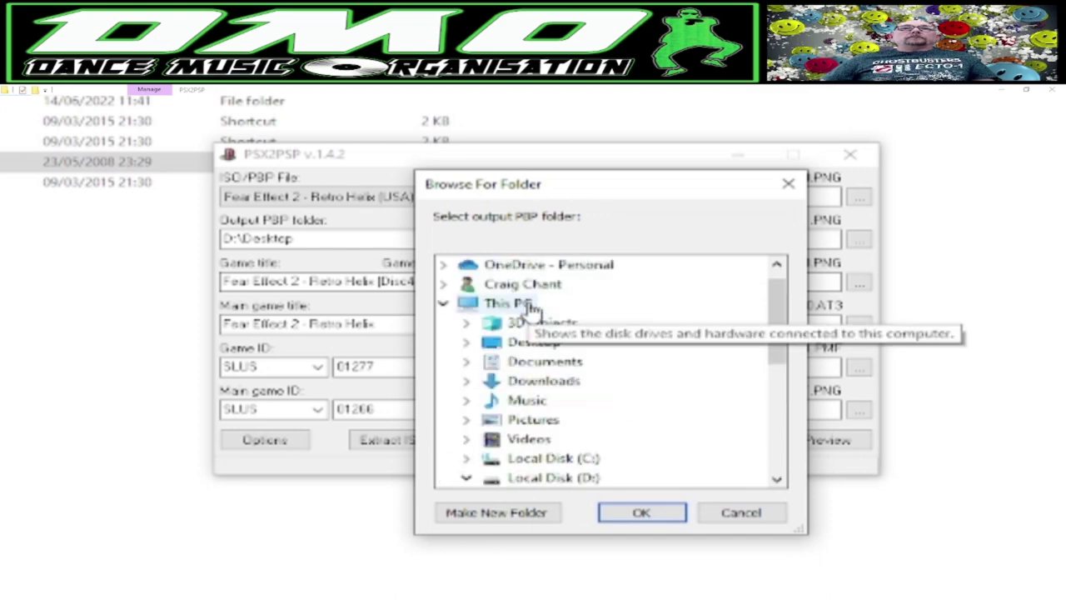
left_click(468, 381)
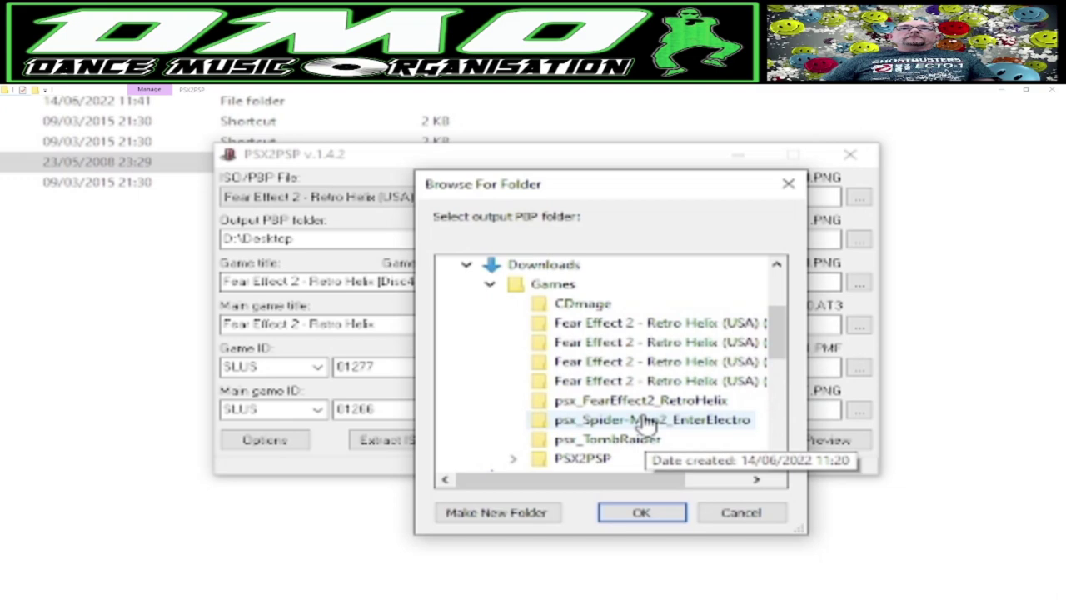
left_click(652, 404)
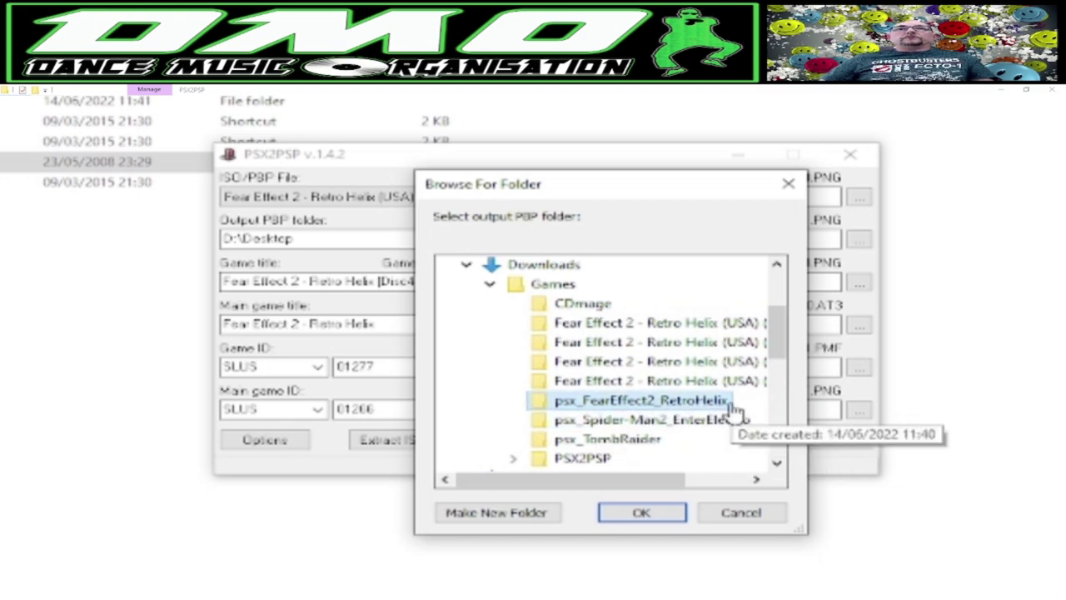
left_click(641, 513)
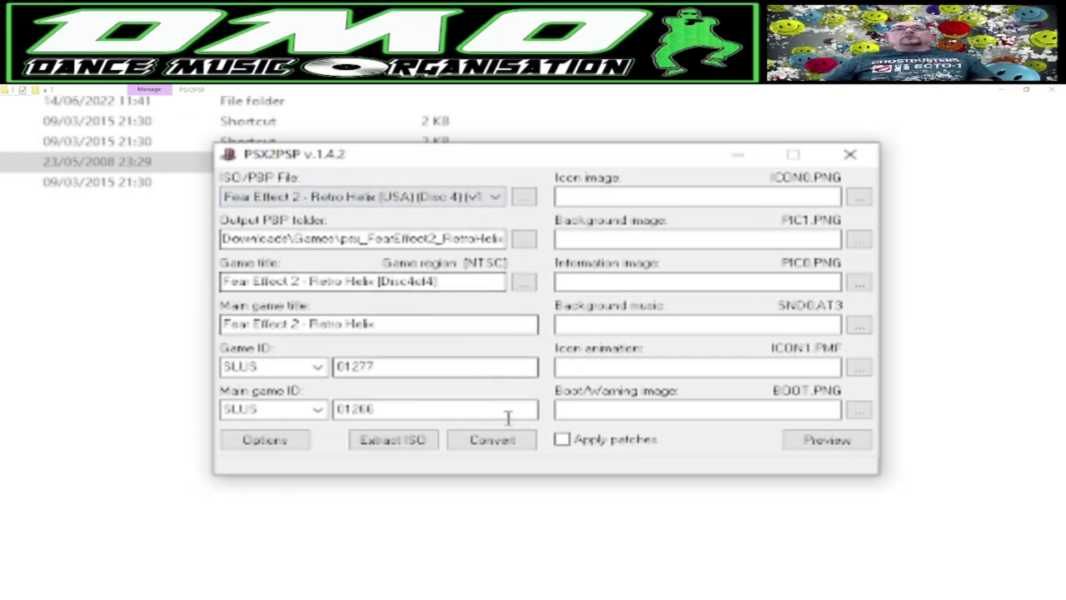
left_click(515, 445)
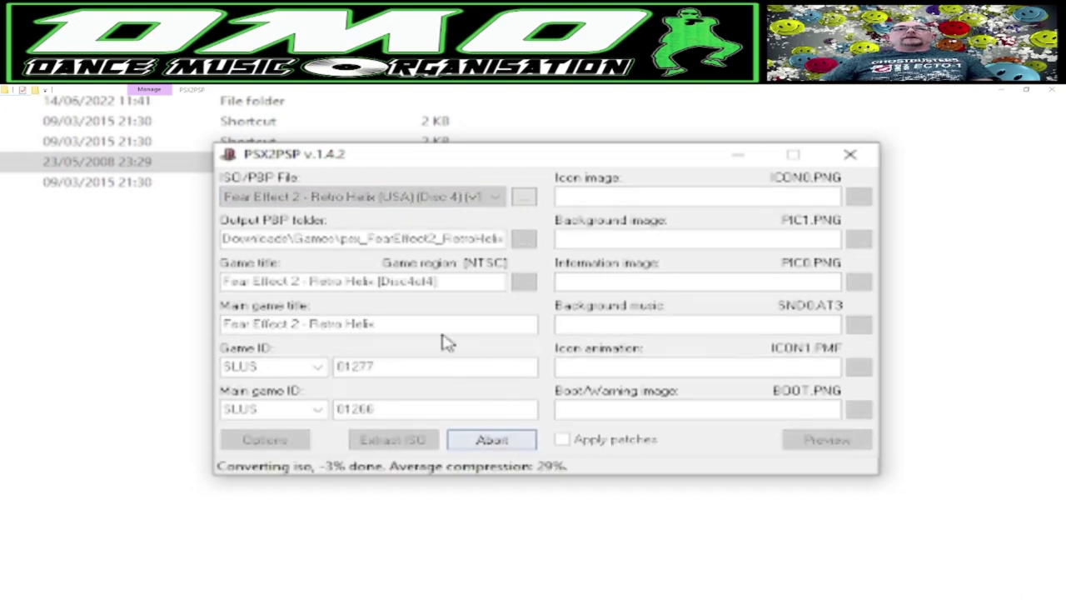
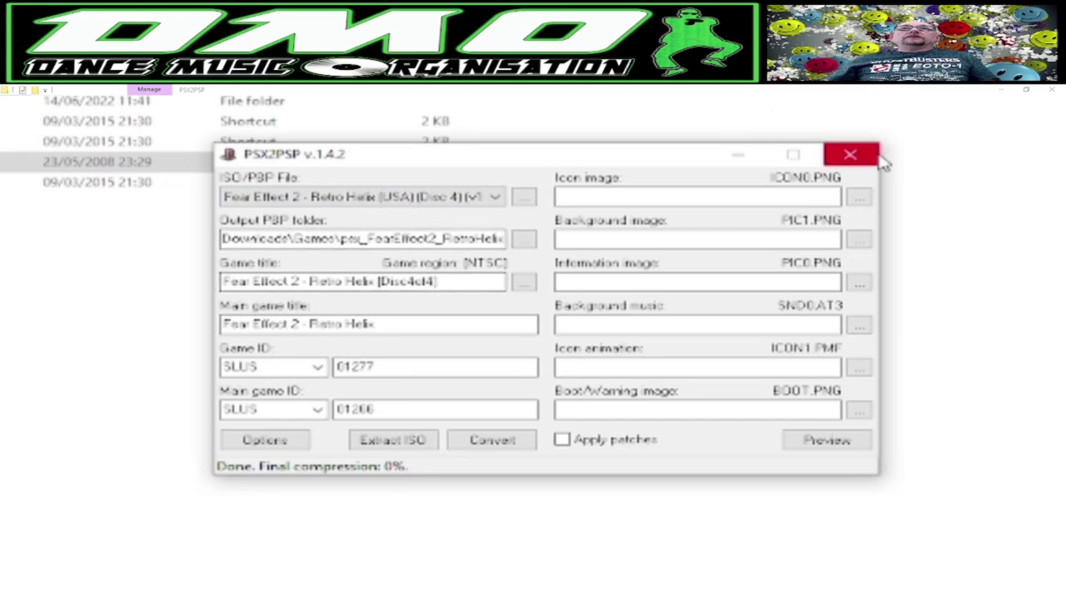
left_click(850, 154)
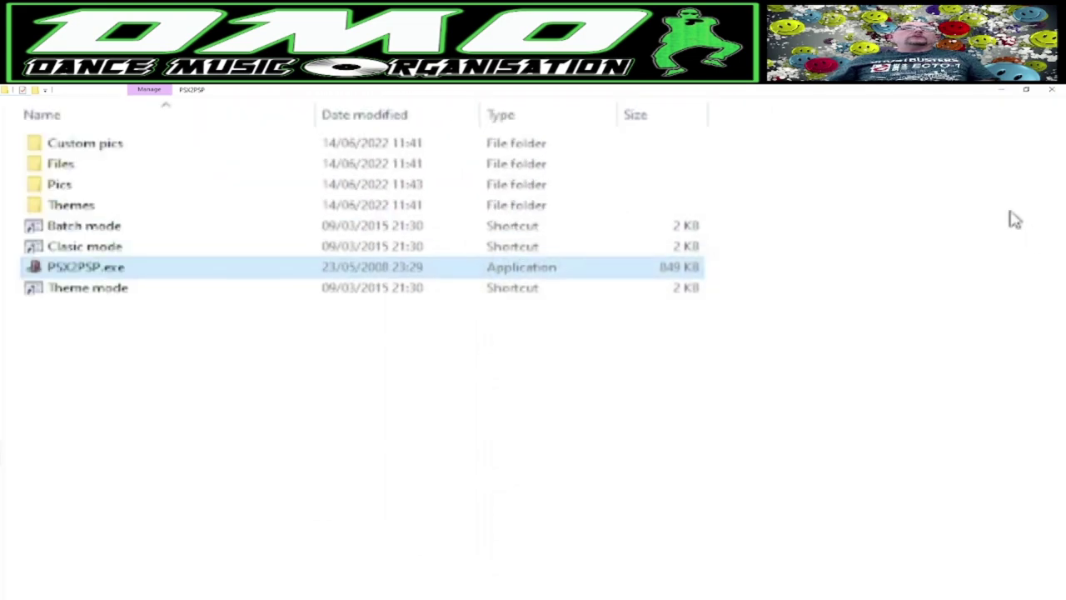
Move EBOOT.PBP out of the SLUS01266 subfolder up into the psx_FearEffect2_RetroHelix folder.
left_click(389, 98)
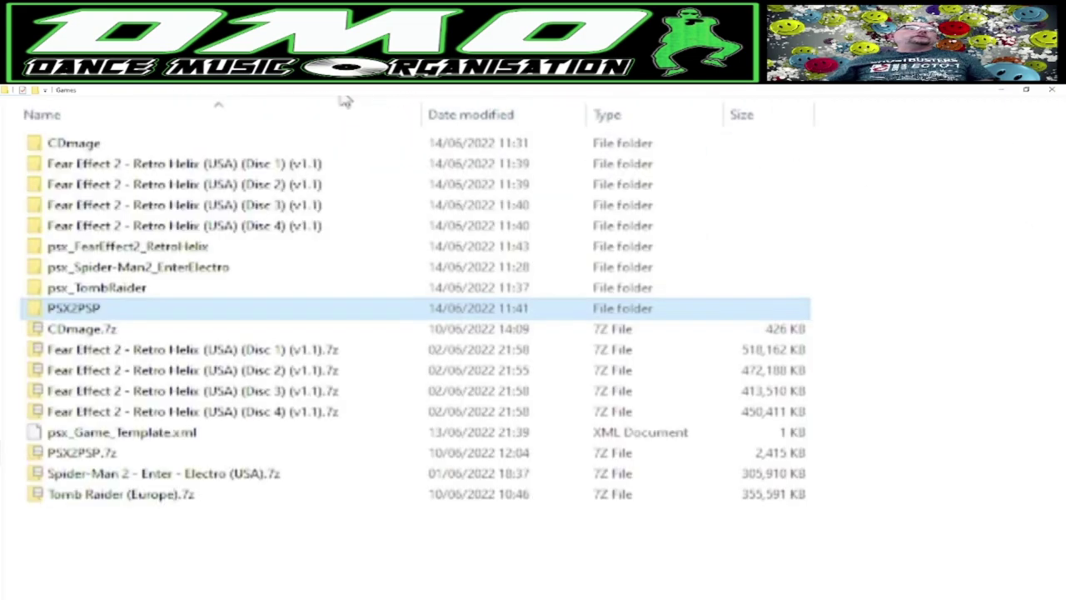
double_click(165, 256)
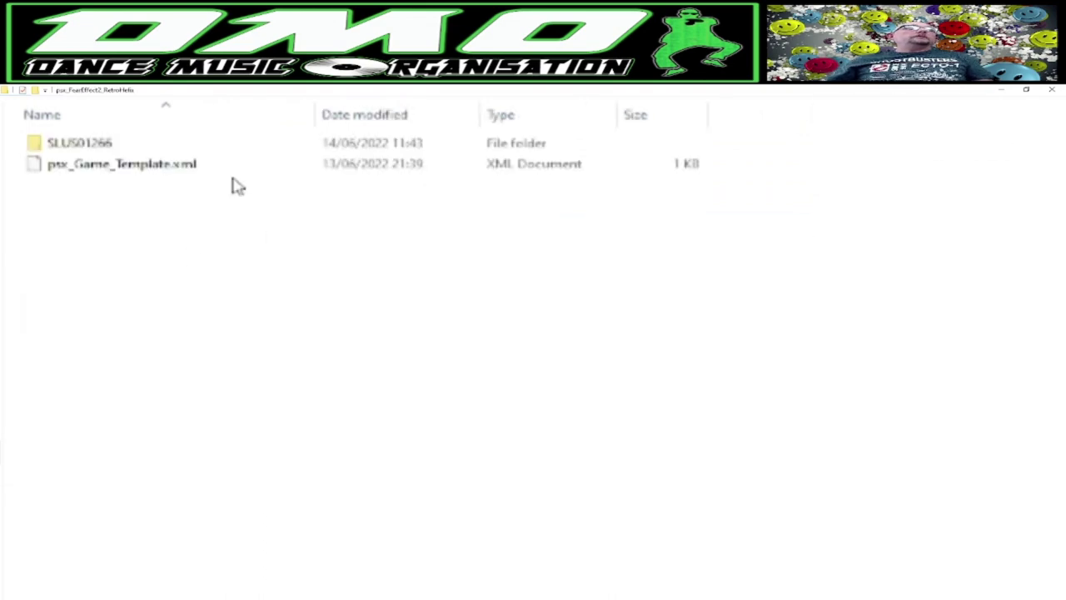
left_click(68, 148)
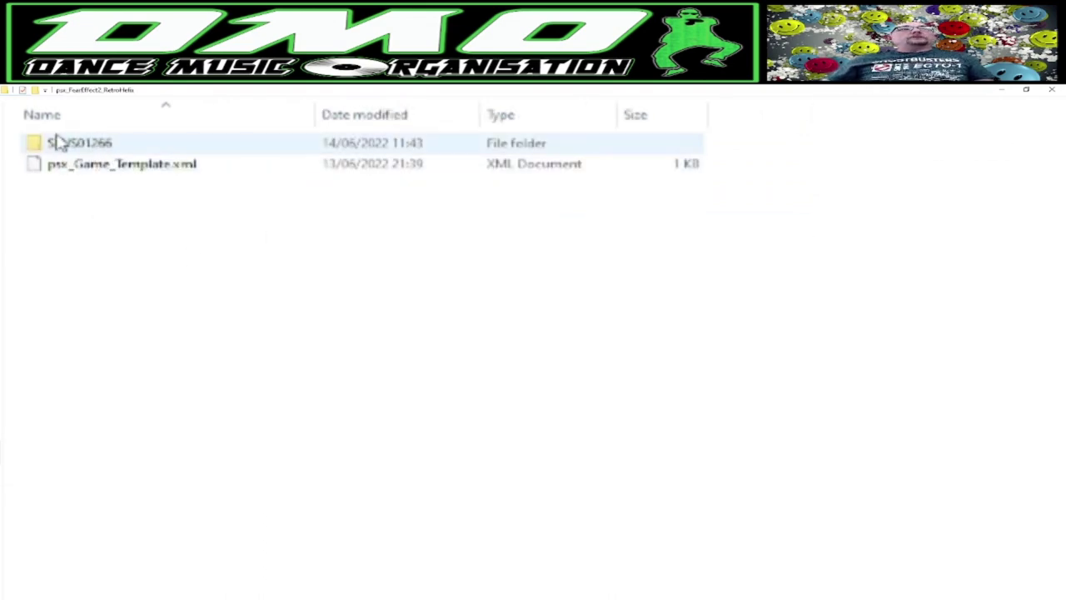
double_click(95, 150)
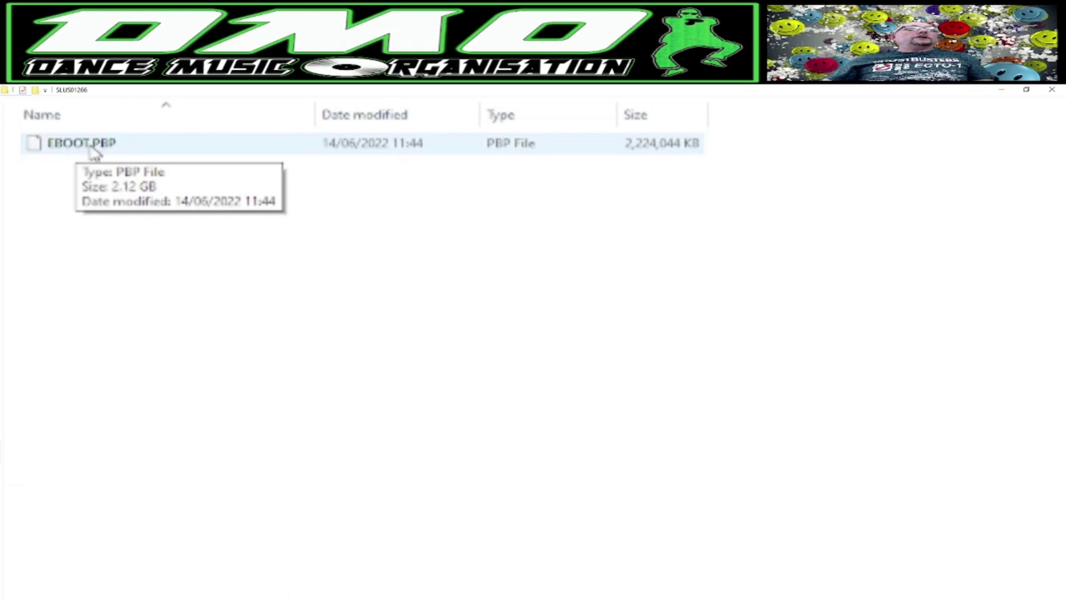
left_click_drag(93, 150, 477, 255)
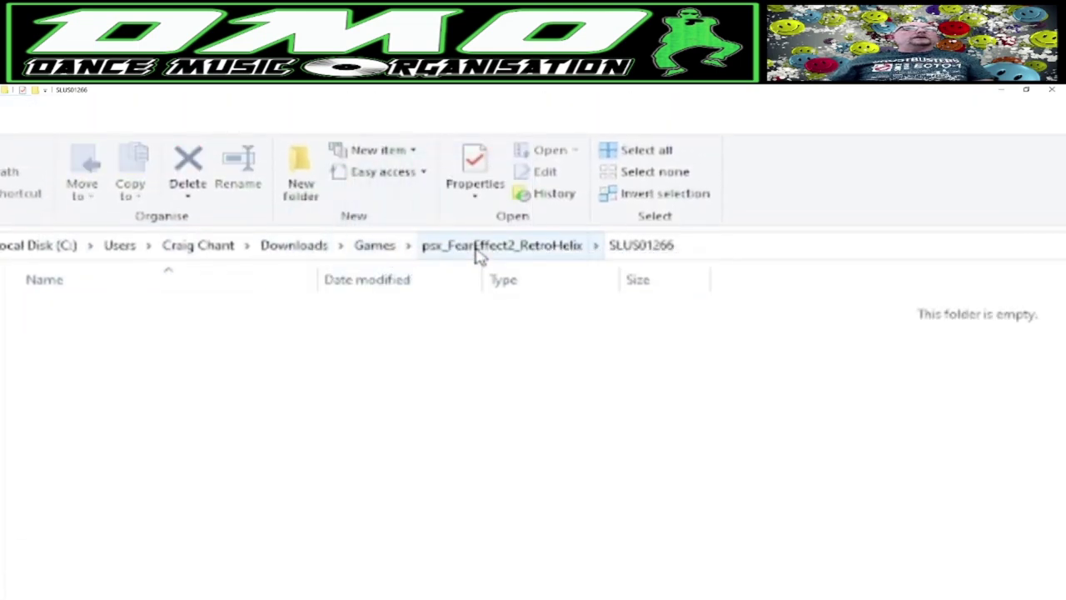
Delete the emptied SLUS01266 folder from psx_FearEffect2_RetroHelix.
left_click(477, 250)
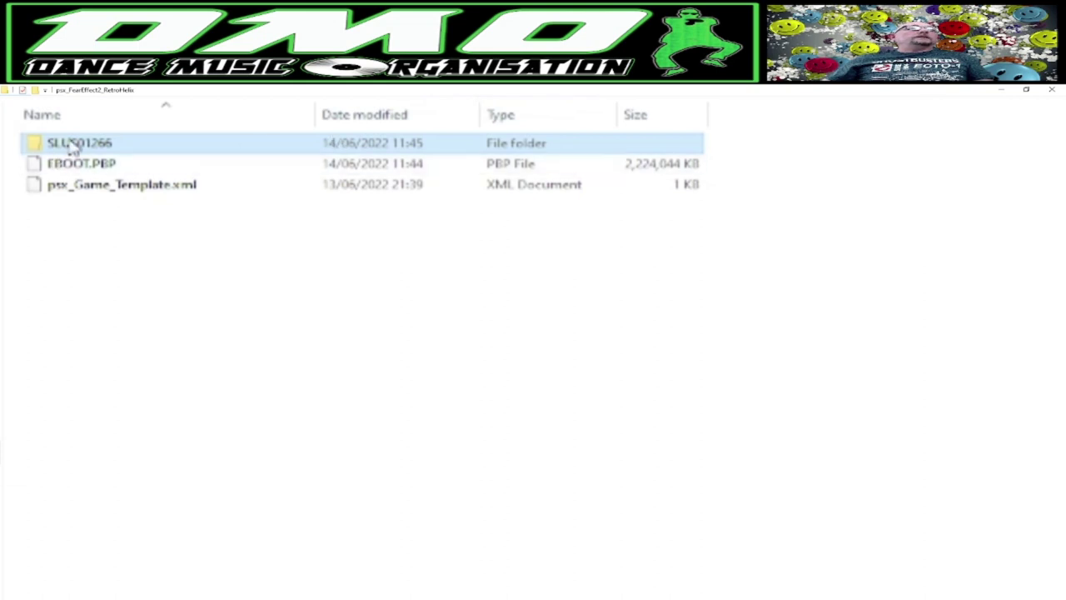
right_click(73, 145)
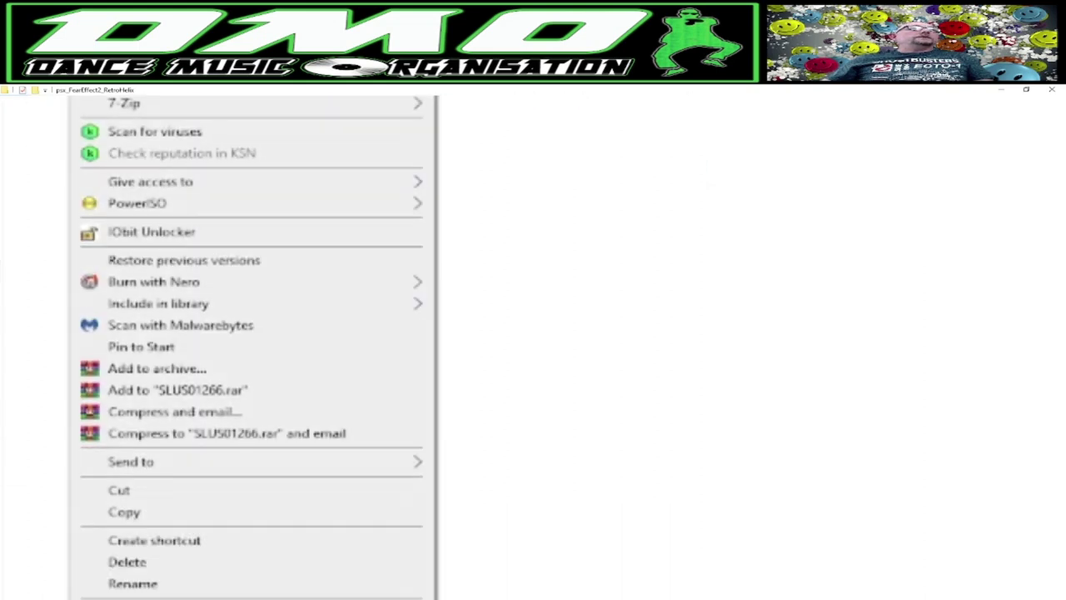
left_click(231, 567)
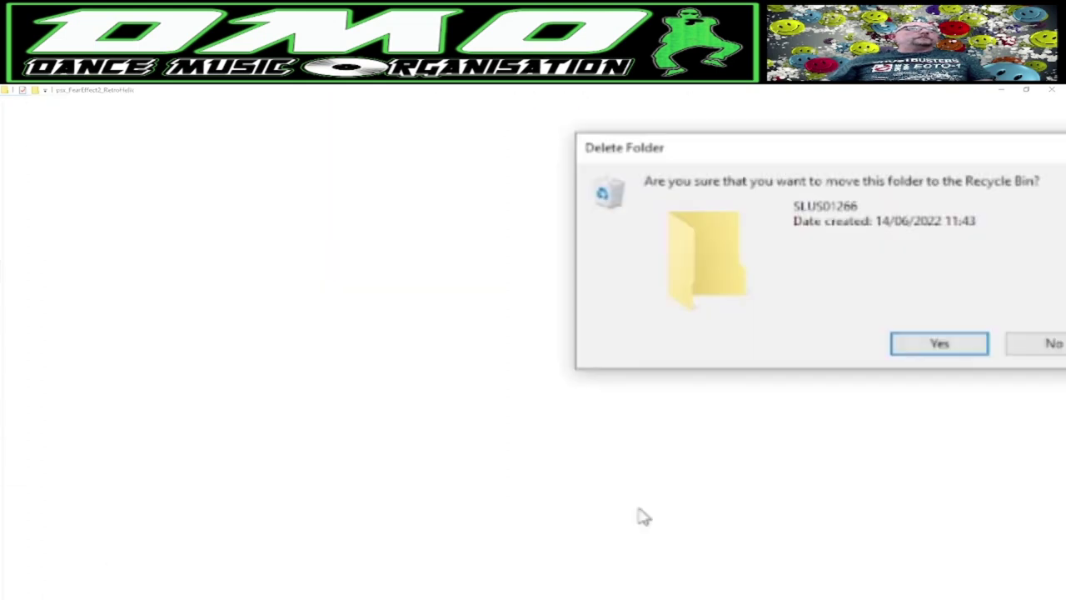
left_click(950, 348)
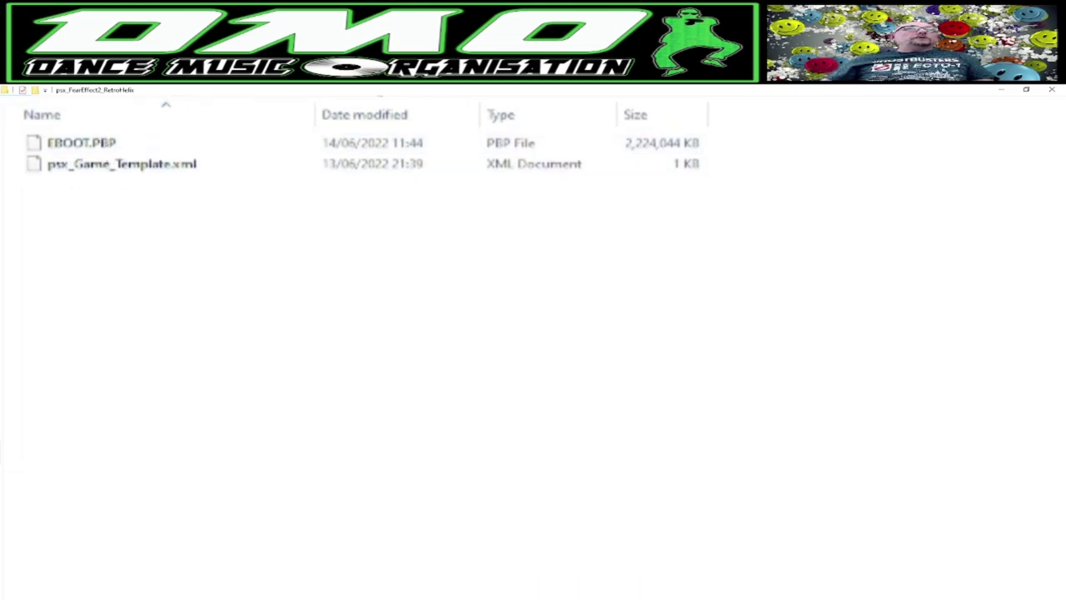
Copy the name of the psx_FearEffect2_RetroHelix folder in Games without changing it.
key("alt+Up")
right_click(204, 242)
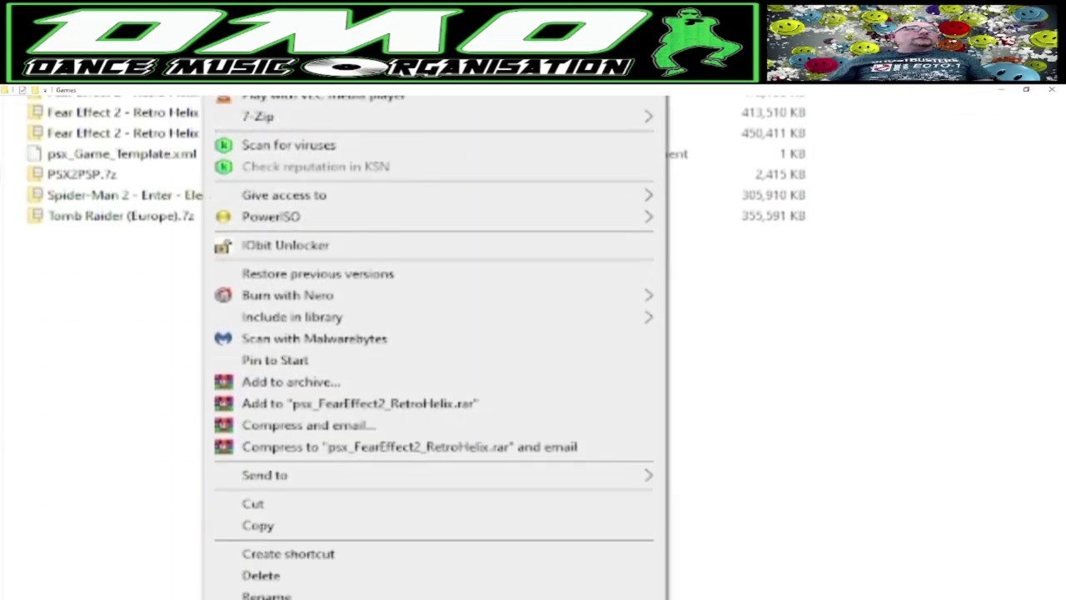
left_click(283, 597)
key("ctrl+c")
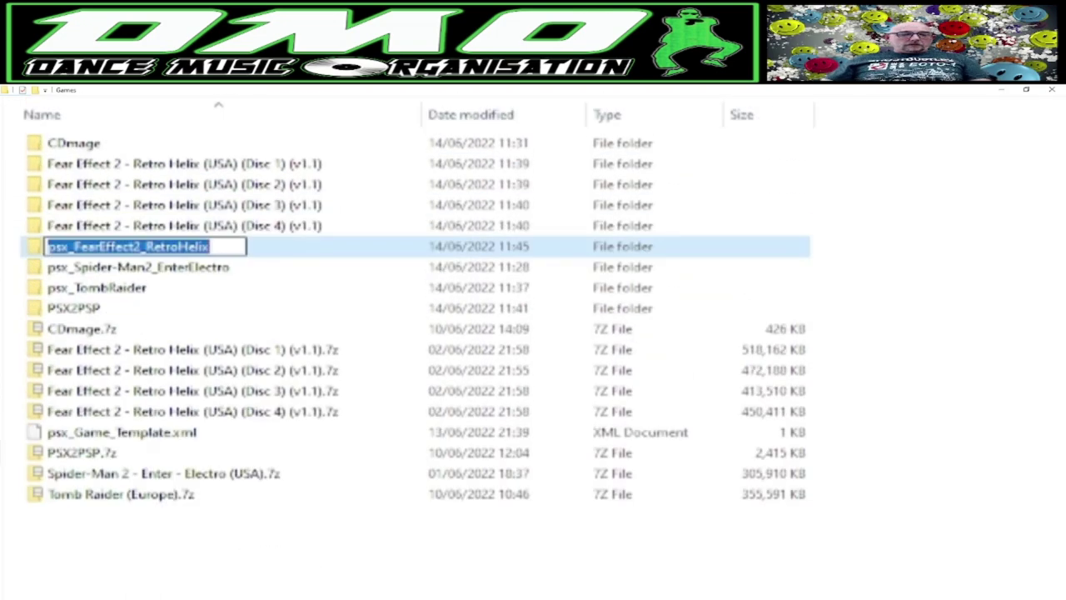
left_click(264, 593)
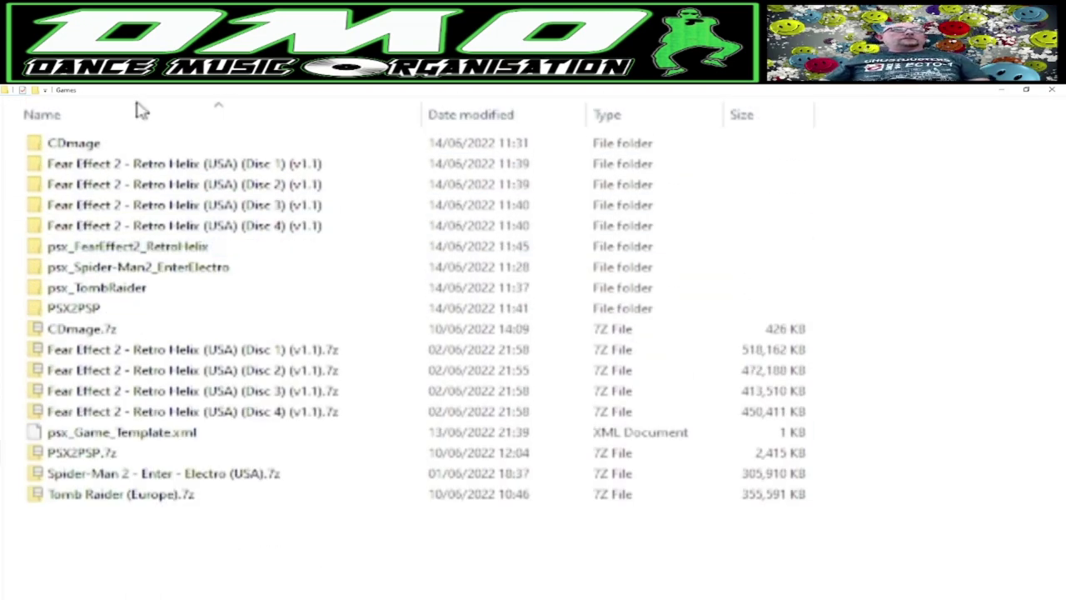
Rename EBOOT.PBP in the psx_FearEffect2_RetroHelix folder to psx_FearEffect2_RetroHelix.pbp, with the extension in lowercase.
left_click(143, 255)
double_click(143, 260)
right_click(86, 143)
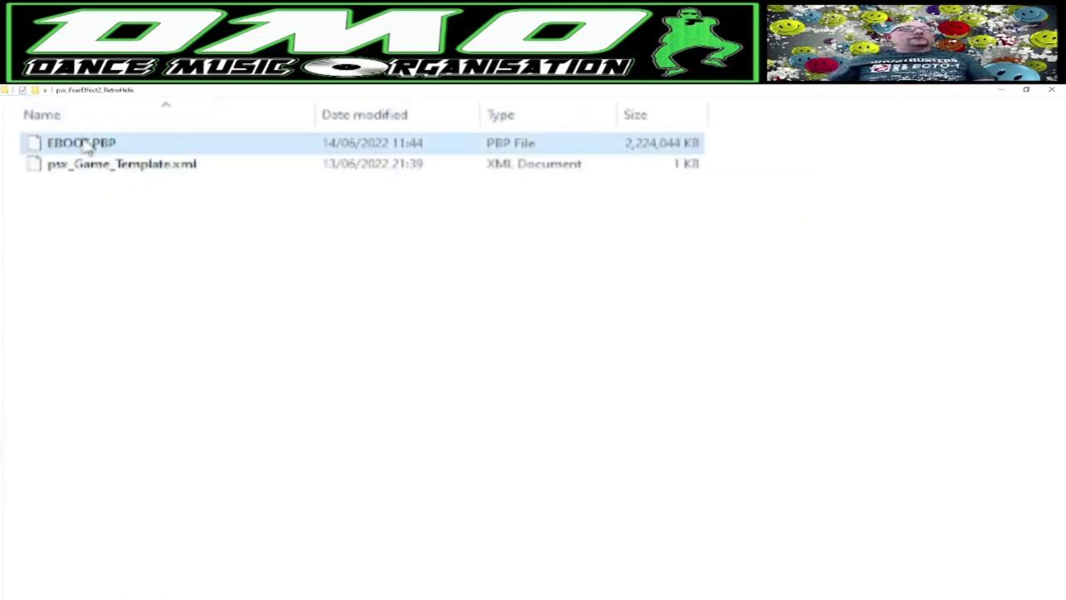
left_click(104, 552)
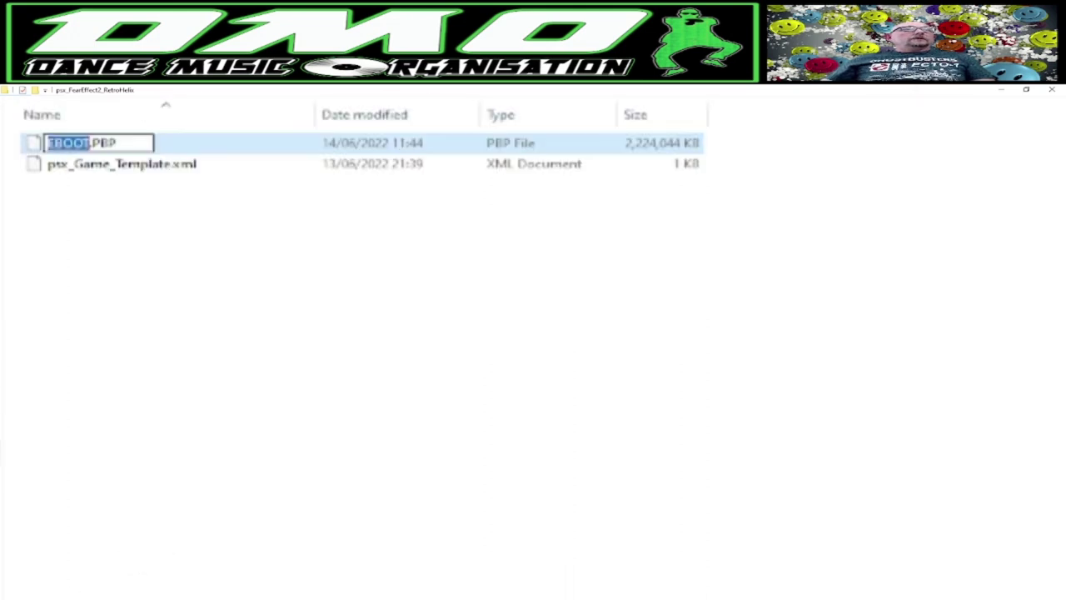
key("ctrl+v")
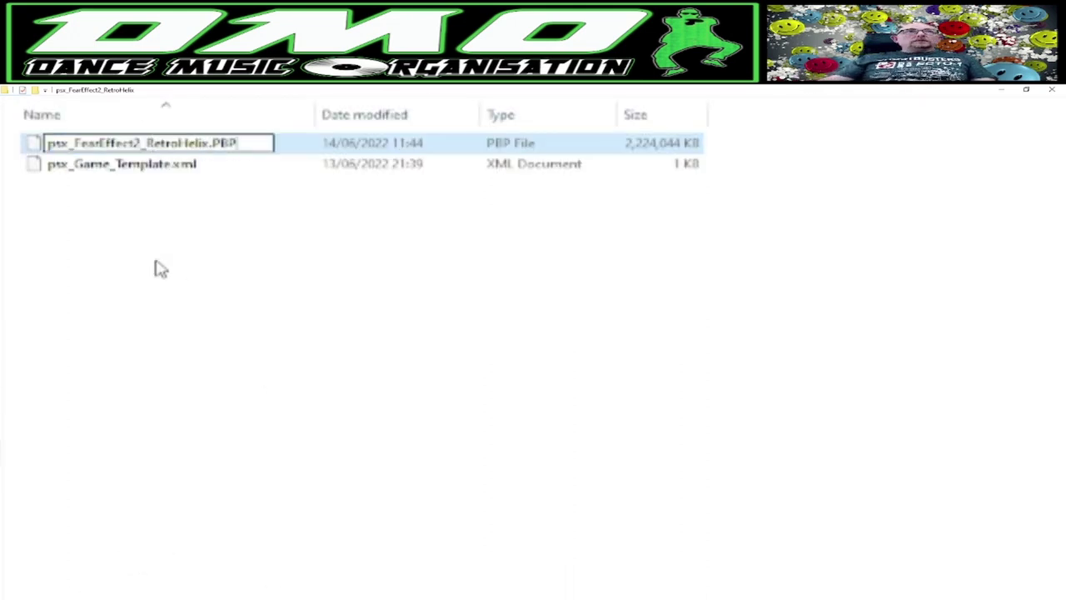
key("BackSpace")
key("BackSpace")
key("BackSpace")
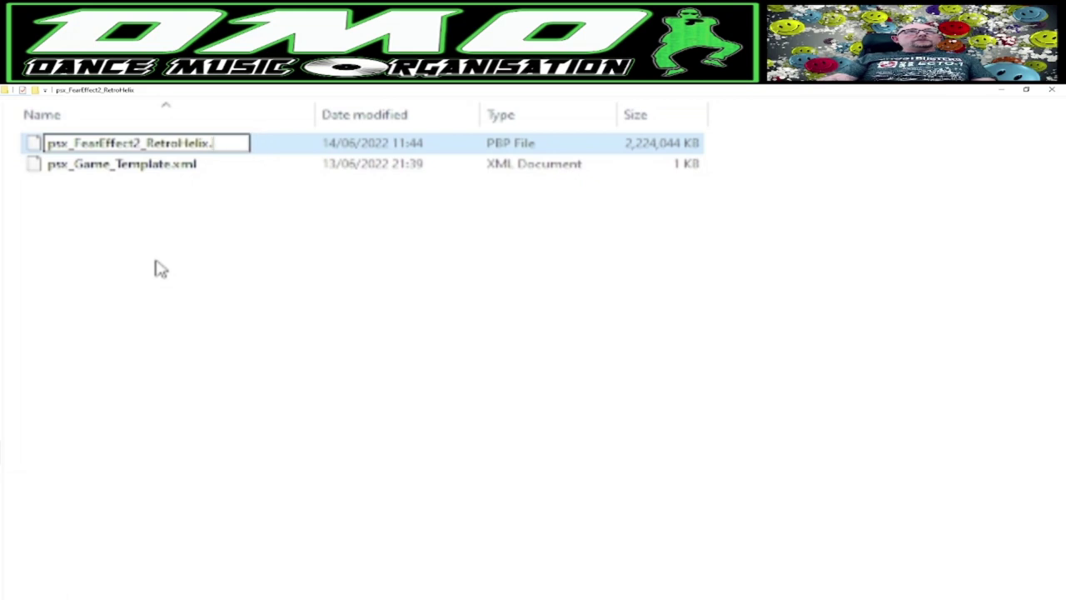
type("pbp")
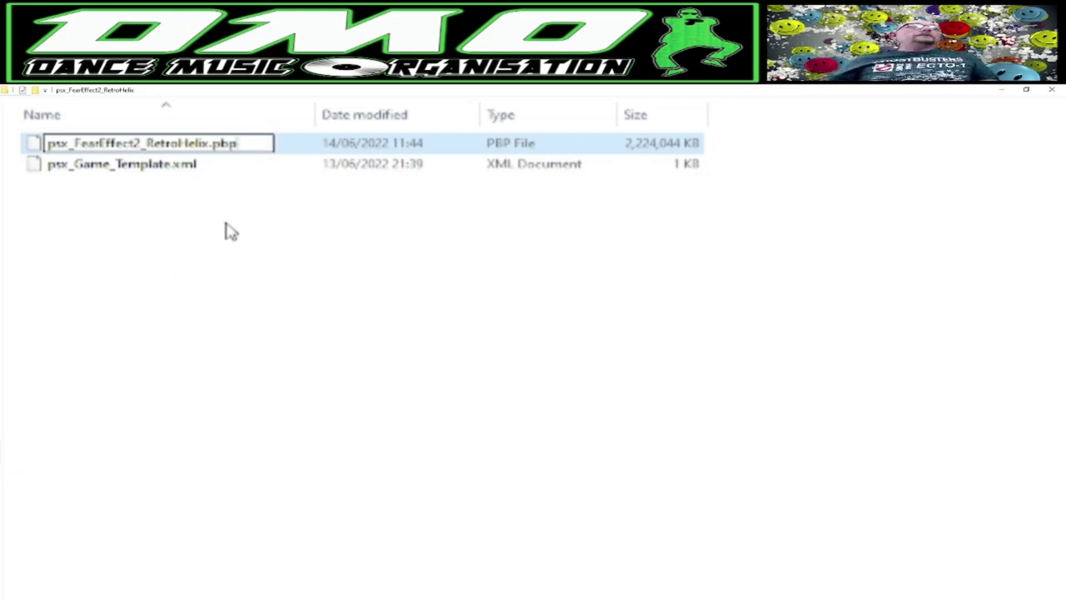
left_click(141, 189)
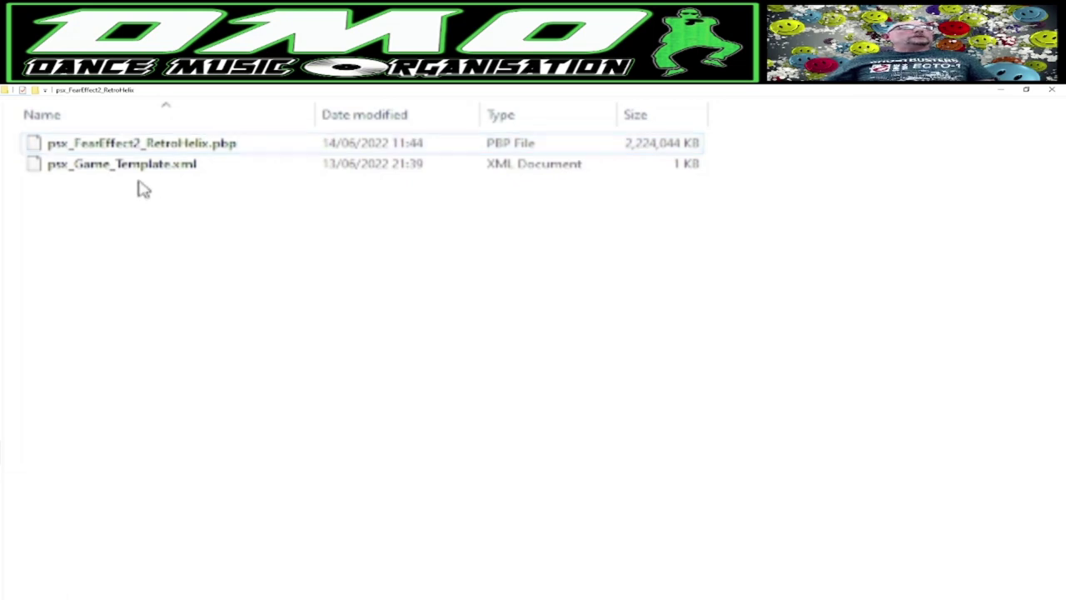
left_click(234, 143)
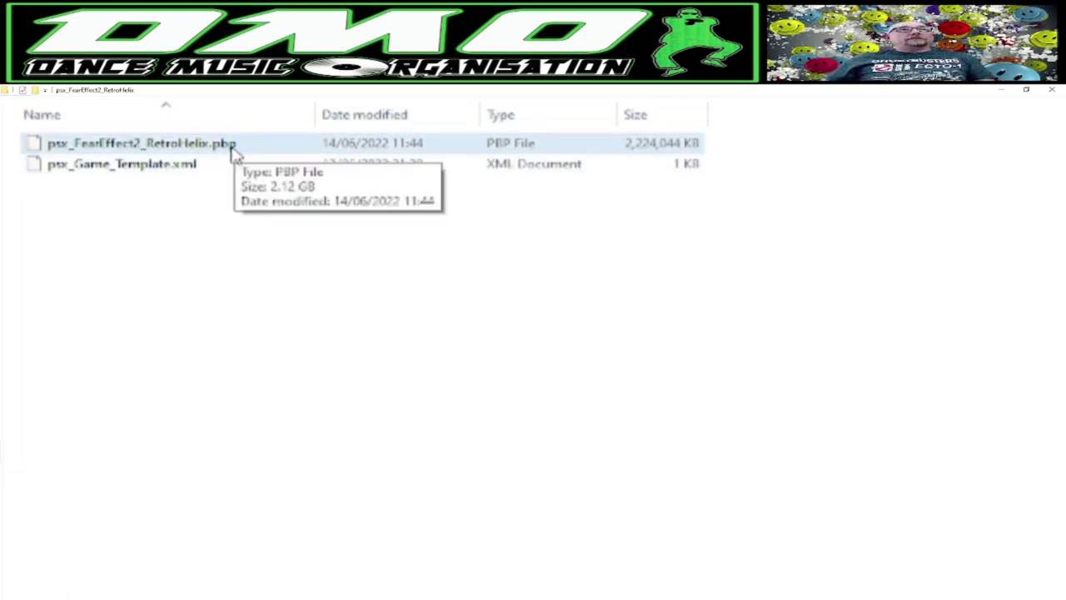
Rename psx_Game_Template.xml to psx_FearEffect2_RetroHelix.xml using the copied folder name.
right_click(109, 163)
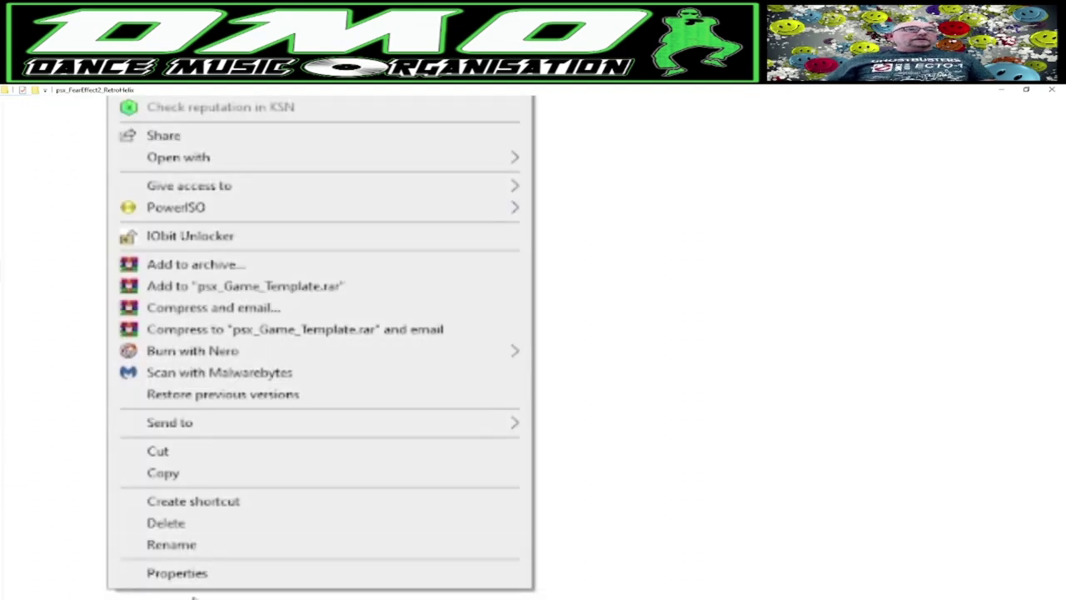
left_click(197, 546)
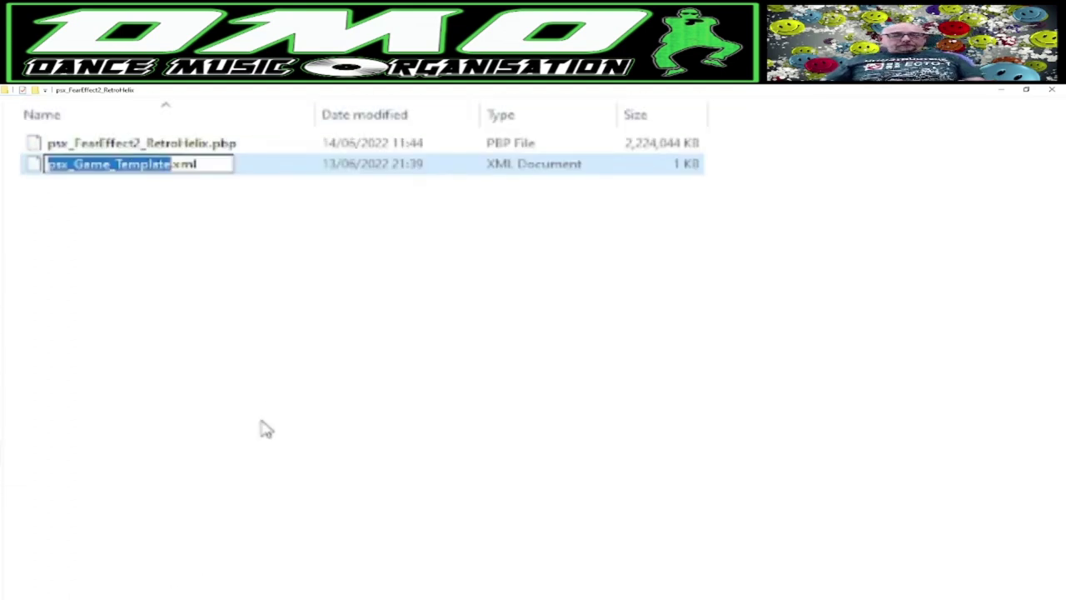
key("ctrl+v")
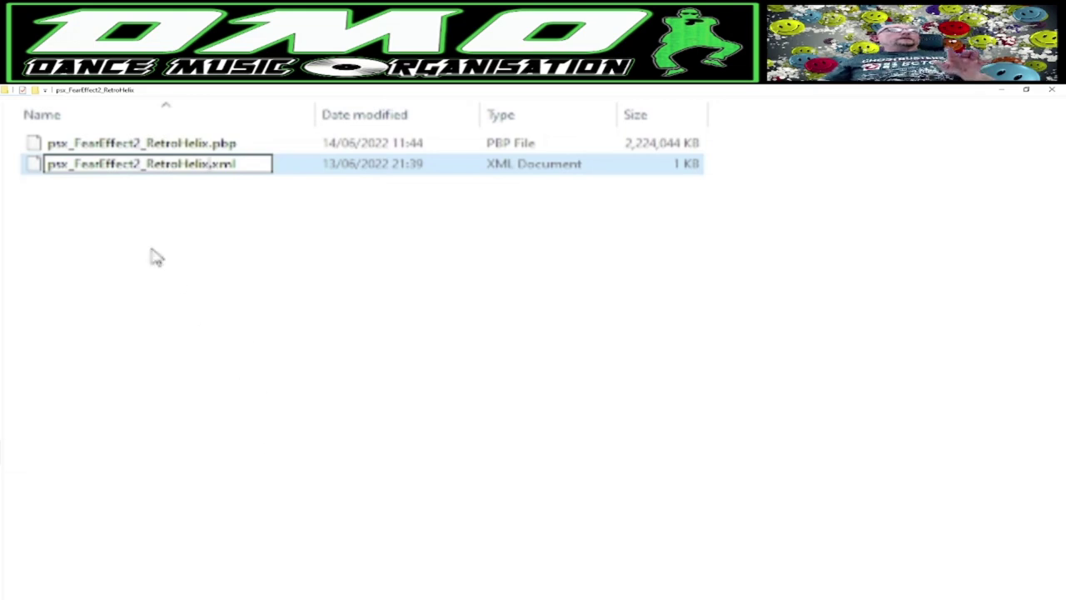
left_click(265, 215)
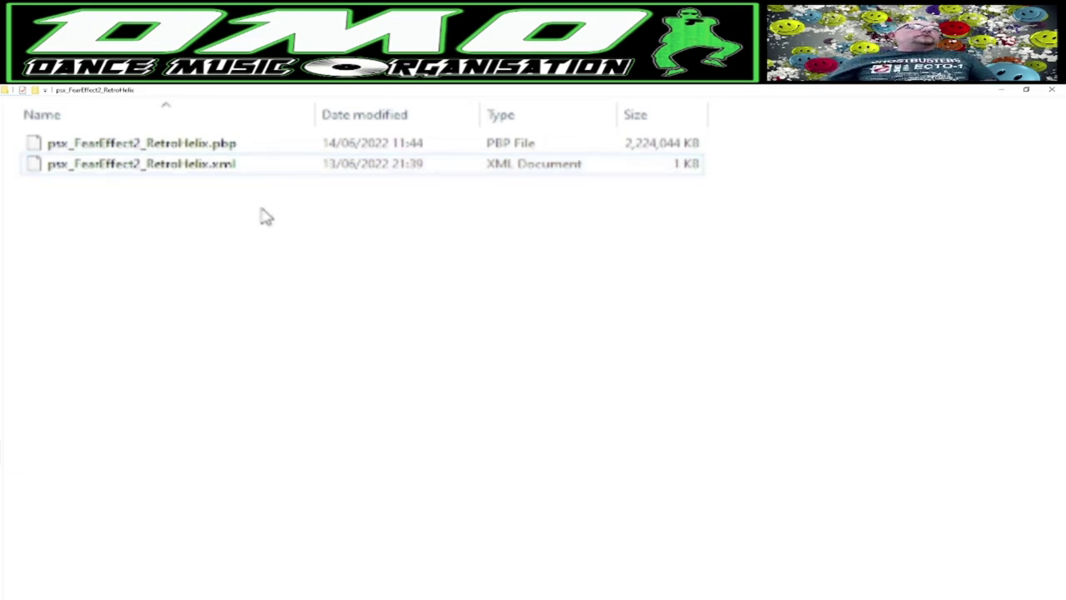
Open psx_FearEffect2_RetroHelix.xml for editing in WordPad and delete the .cue rom line from the file section.
left_click(202, 169)
right_click(193, 165)
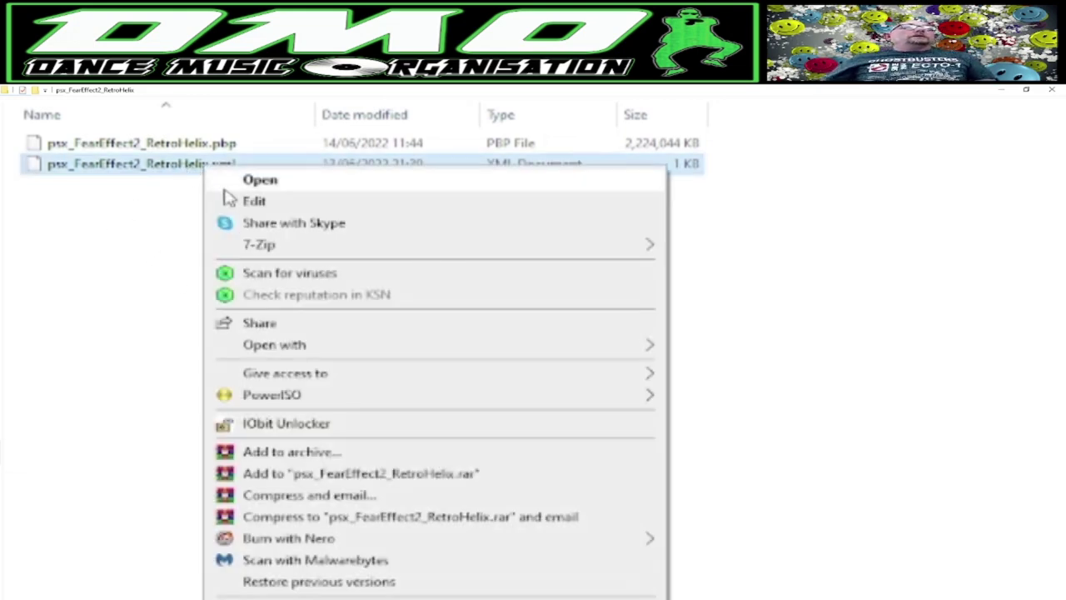
left_click(250, 202)
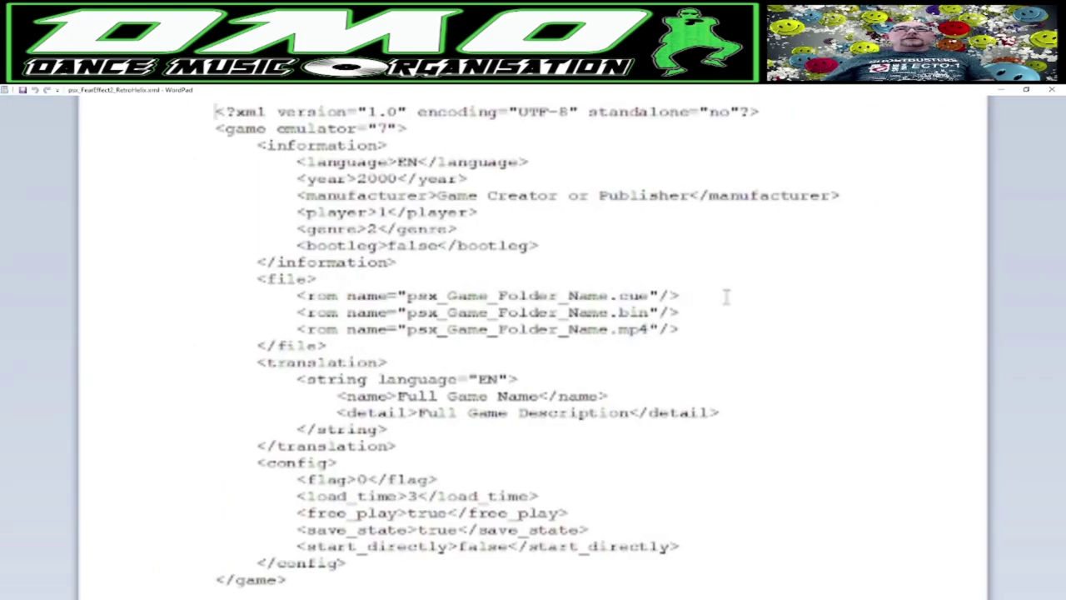
triple_click(694, 289)
left_click(132, 303)
left_click(120, 295)
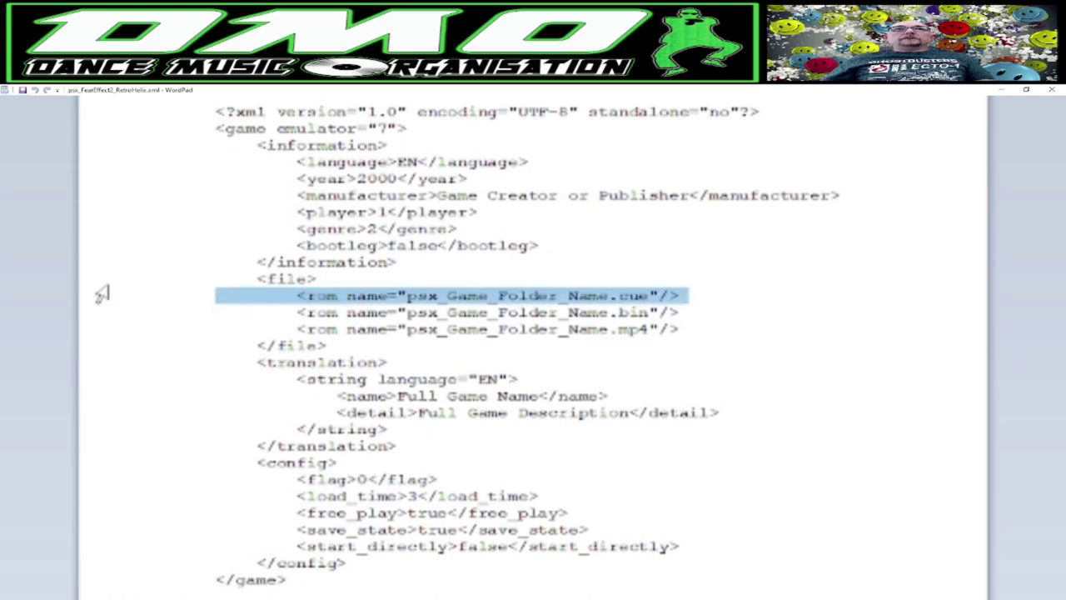
key("Delete")
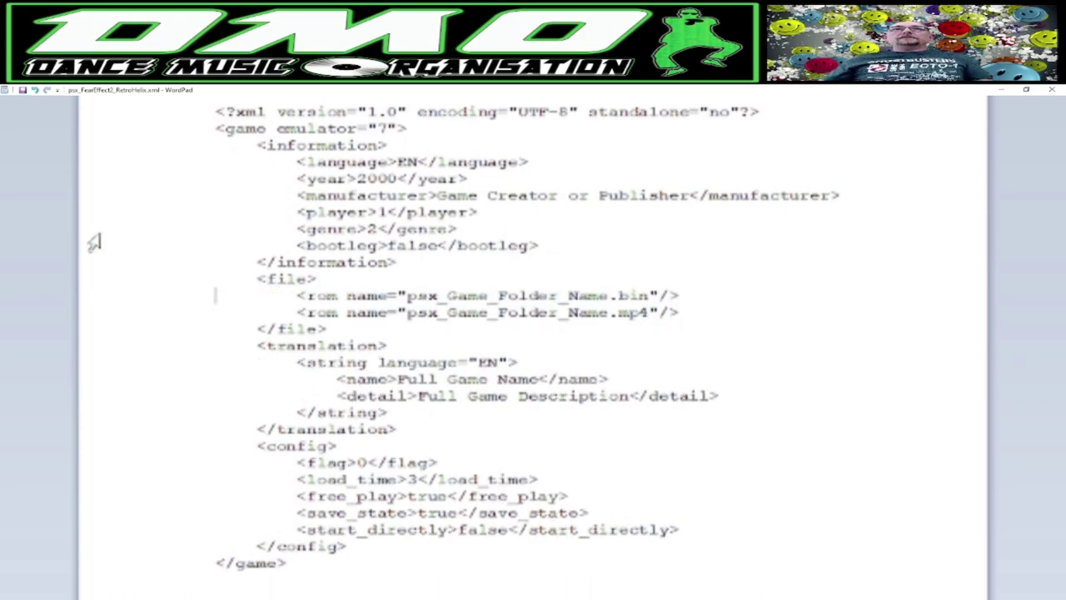
Set the two remaining rom names to psx_FearEffect2_RetroHelix.pbp and psx_FearEffect2_RetroHelix.mp4.
left_click_drag(609, 295, 421, 298)
type("psx_FearEffect2_RetroHelix")
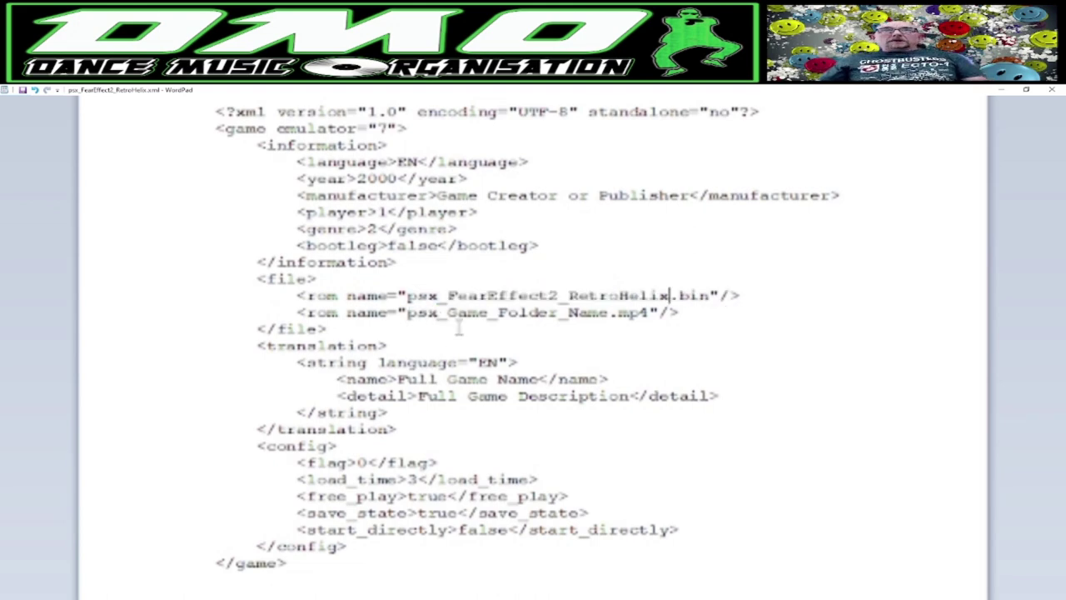
left_click_drag(609, 313, 407, 315)
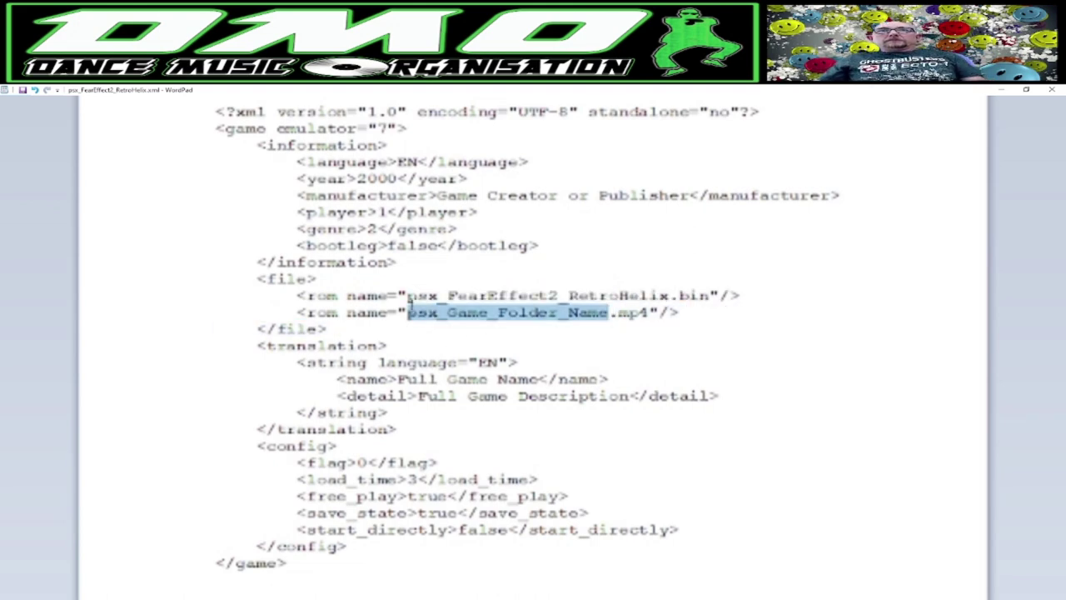
type("psx_FearEffect2_RetroHelix")
left_click_drag(682, 295, 714, 296)
type("pbp")
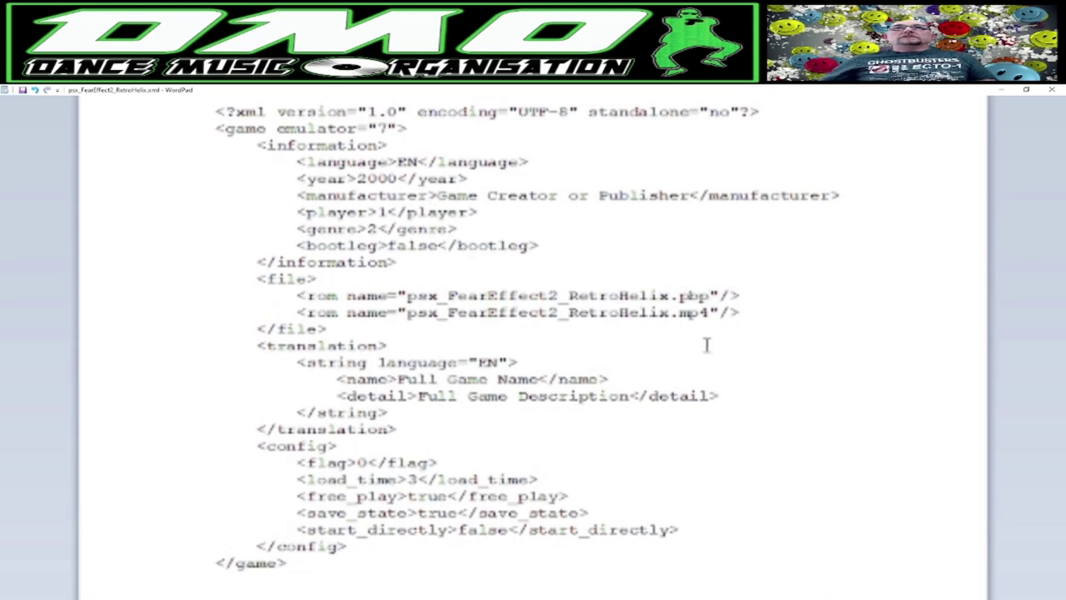
Copy the title "Fear Effect 2: Retro Helix (USA)" from its Chrome download page into the XML's name and detail values in WordPad.
key("alt+Tab")
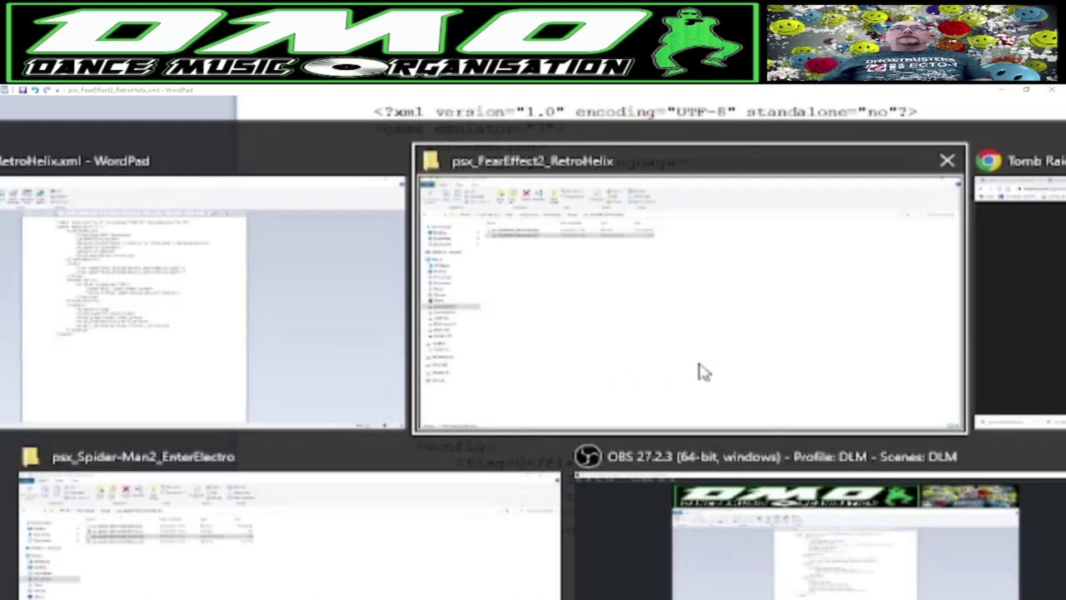
key("alt+Tab")
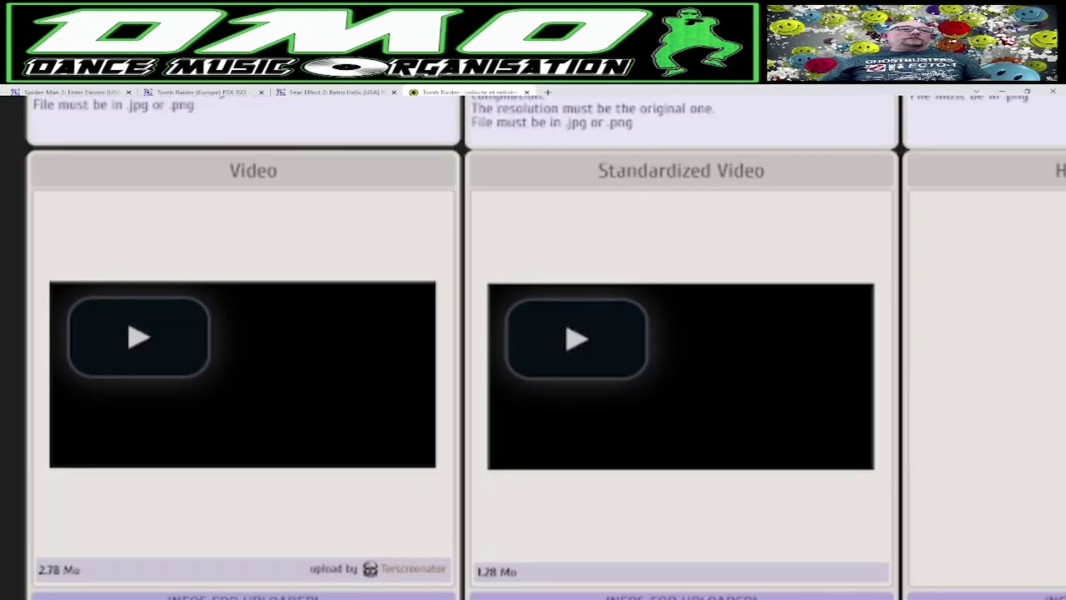
left_click(330, 92)
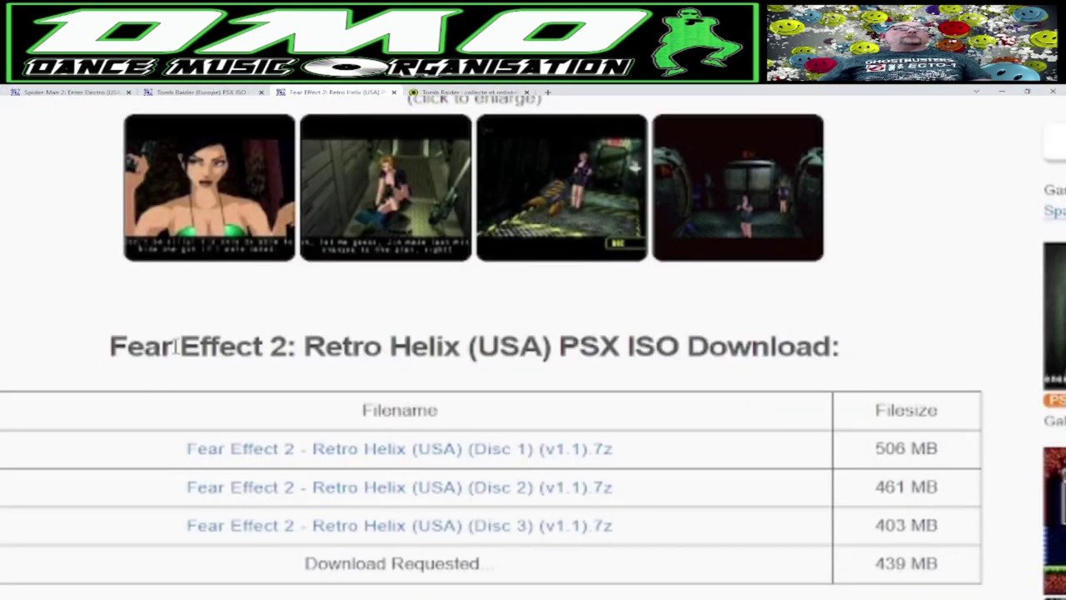
left_click_drag(110, 345, 556, 335)
key("ctrl+c")
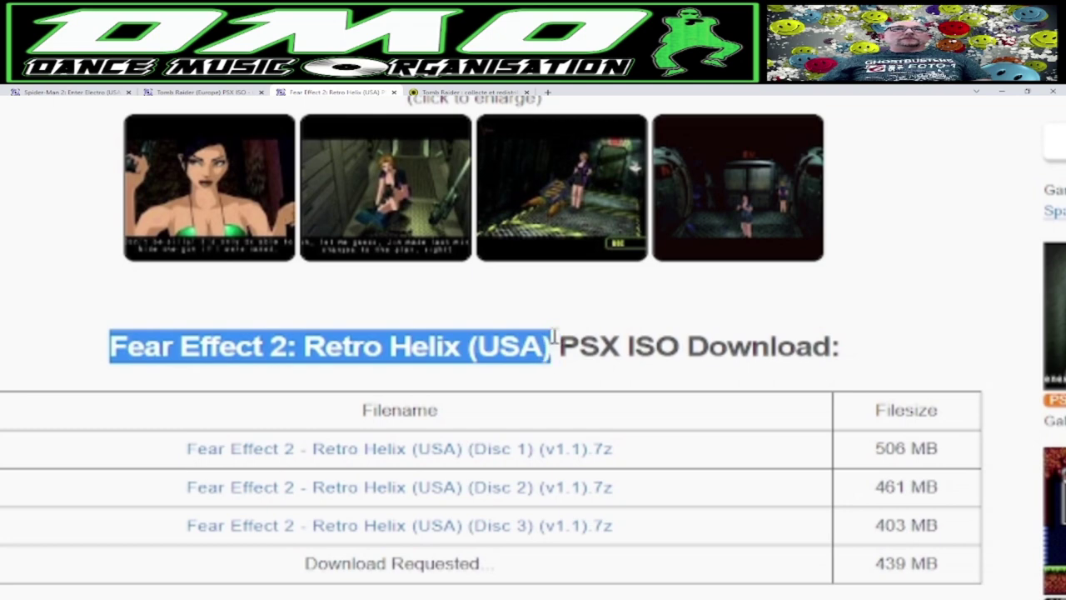
key("alt+Tab")
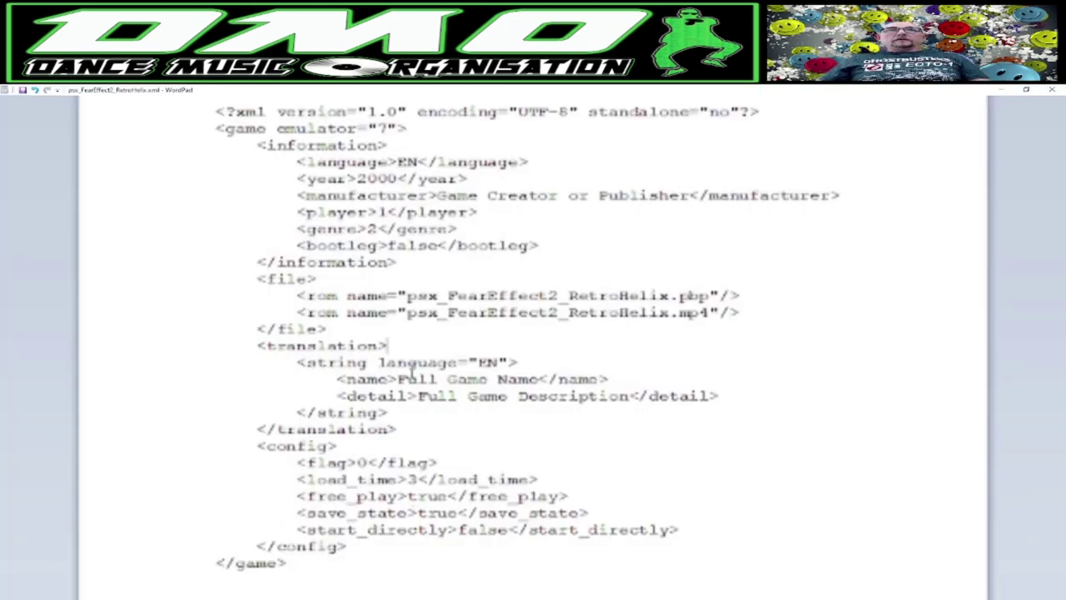
left_click_drag(398, 379, 540, 380)
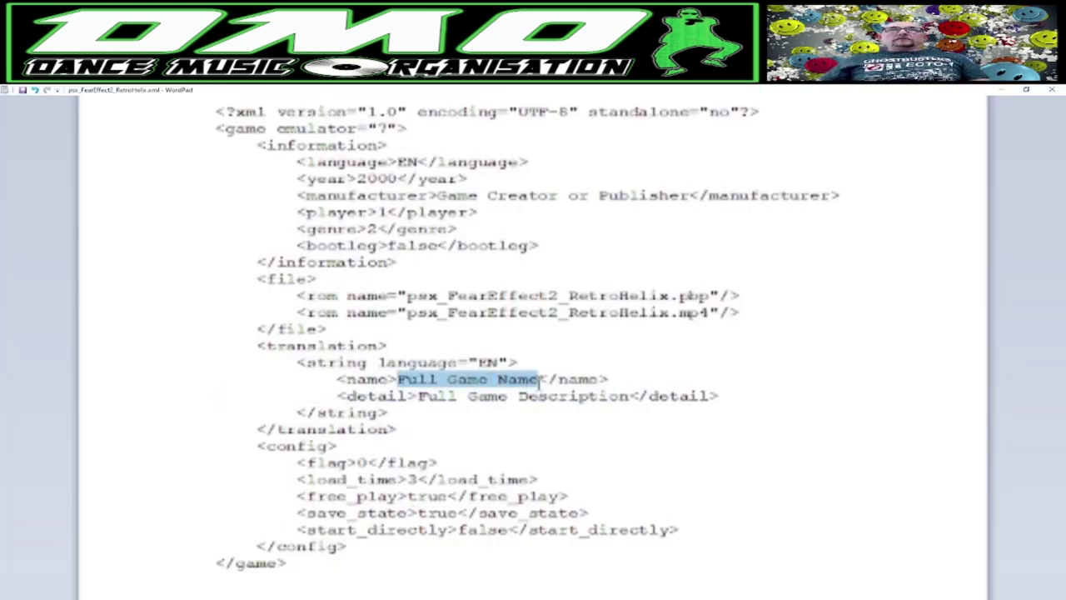
key("ctrl+v")
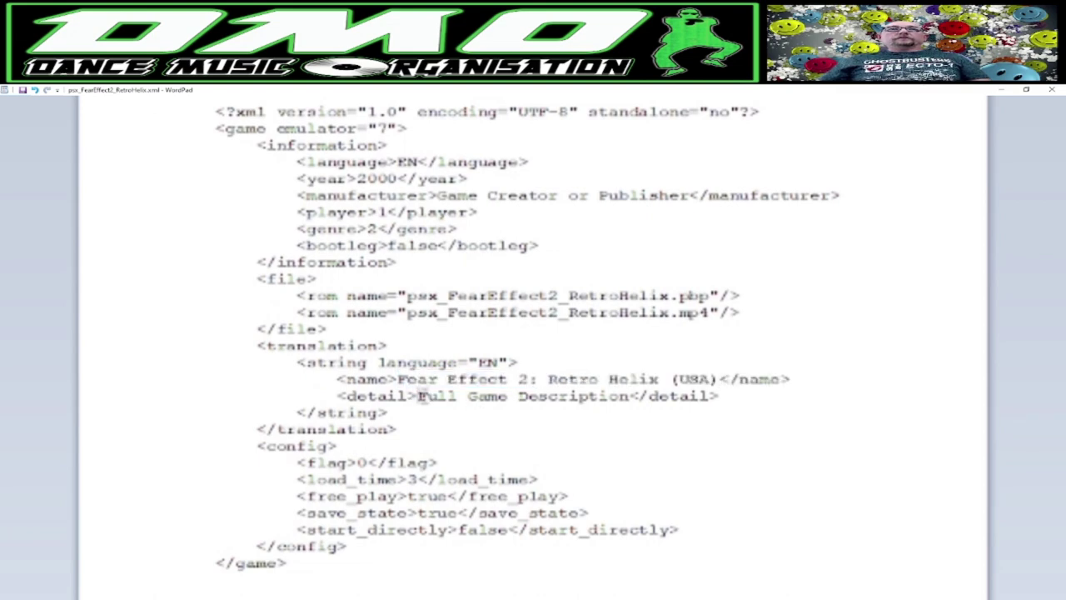
left_click_drag(419, 397, 548, 402)
key("ctrl+v")
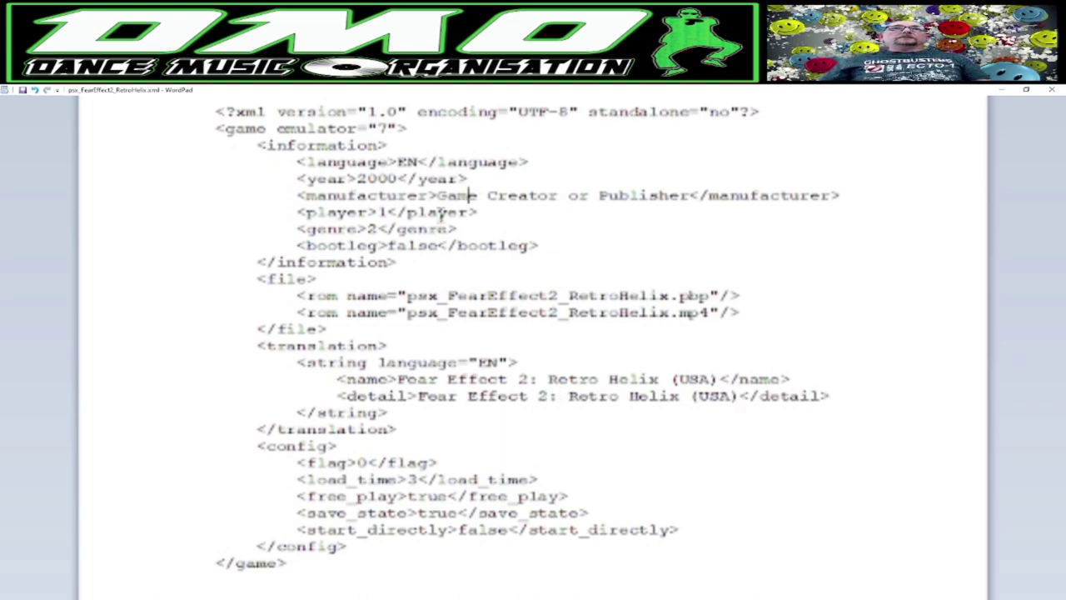
Copy the publisher Eidos Interactive from the game's information table in Chrome into the XML's manufacturer value in WordPad.
key("alt+Tab")
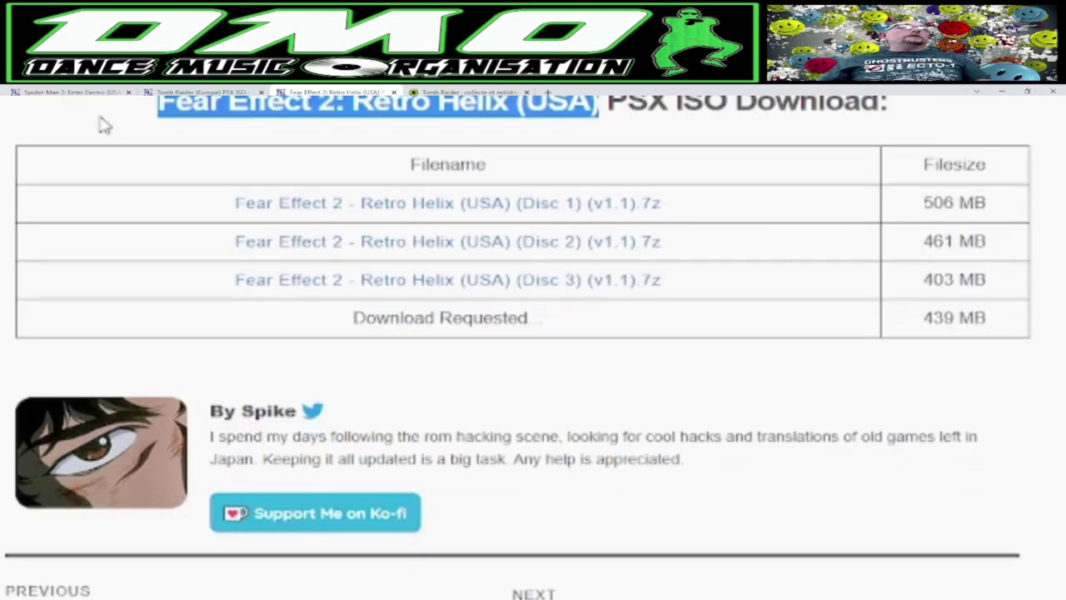
scroll(79, 117, "up", 15)
scroll(76, 124, "down", 2)
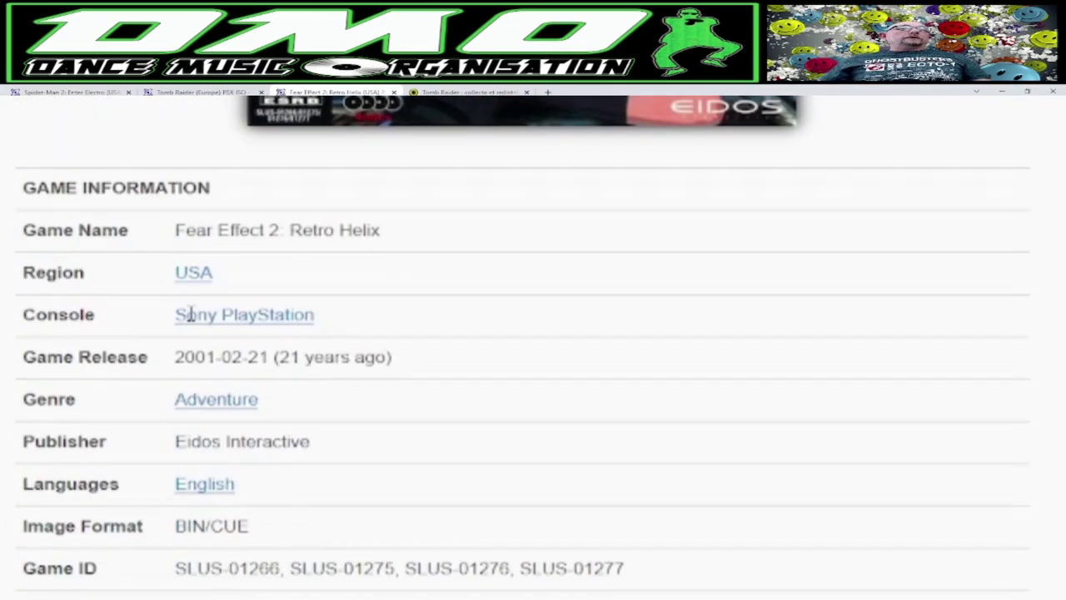
left_click_drag(319, 444, 177, 432)
key("ctrl+c")
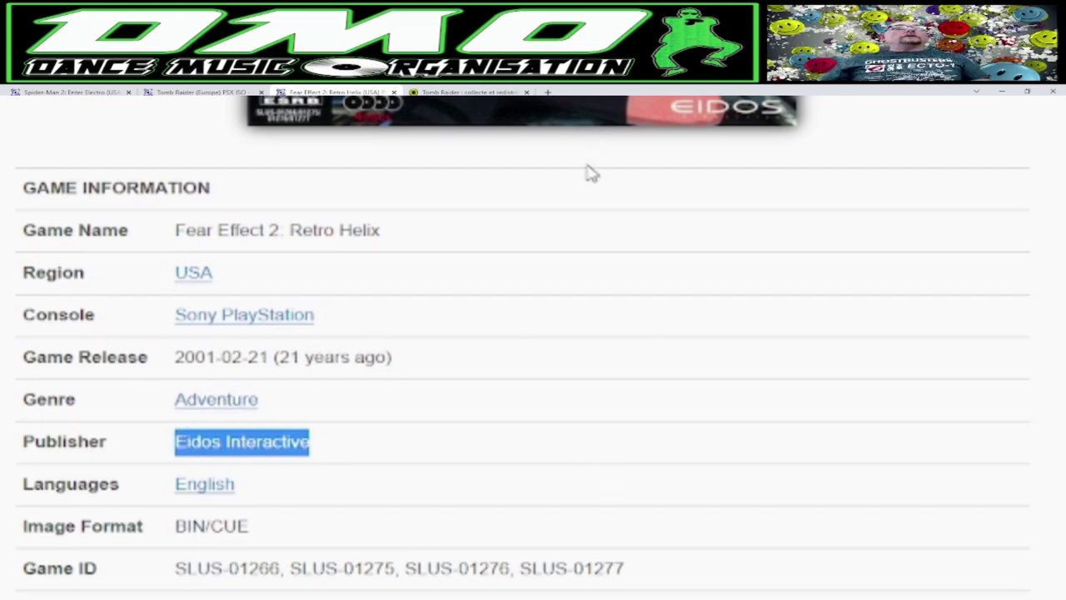
key("alt+Tab")
left_click_drag(437, 196, 692, 190)
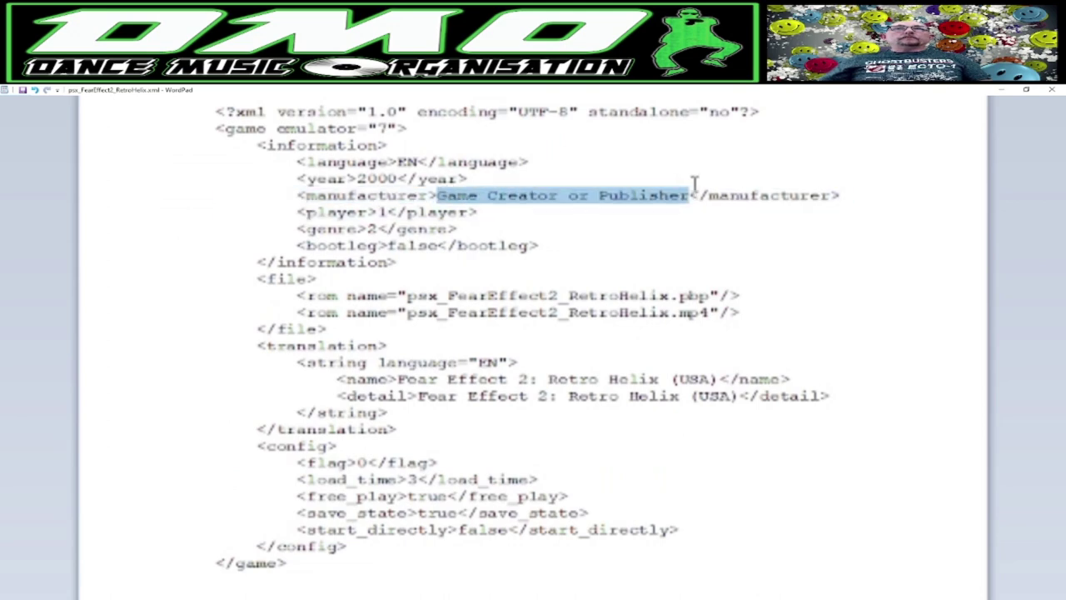
key("ctrl+v")
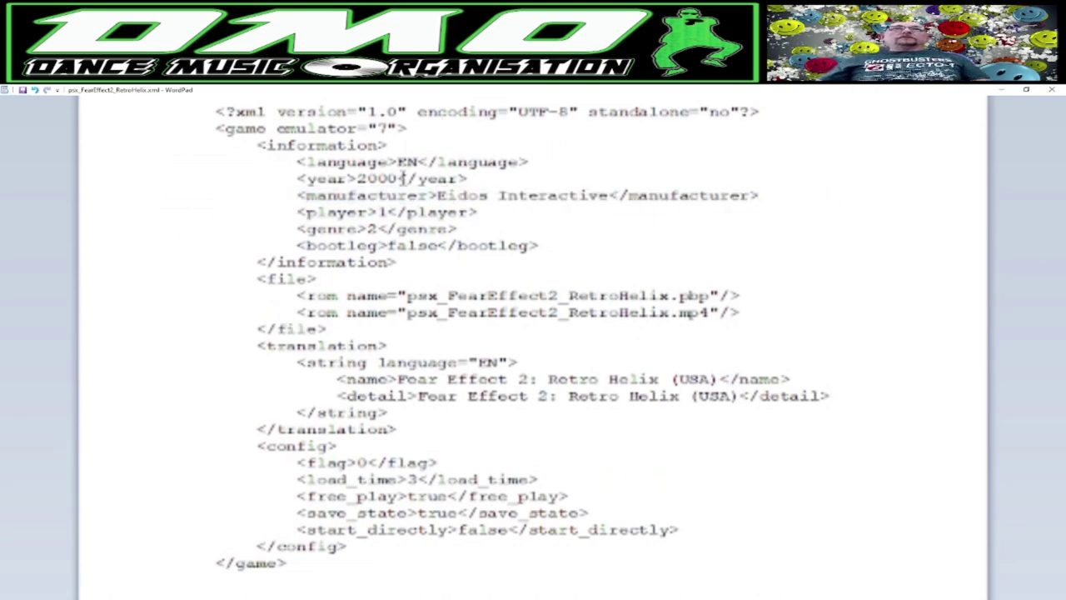
Set the year in the XML to 2001, then save the file and close WordPad.
key("BackSpace")
type("1")
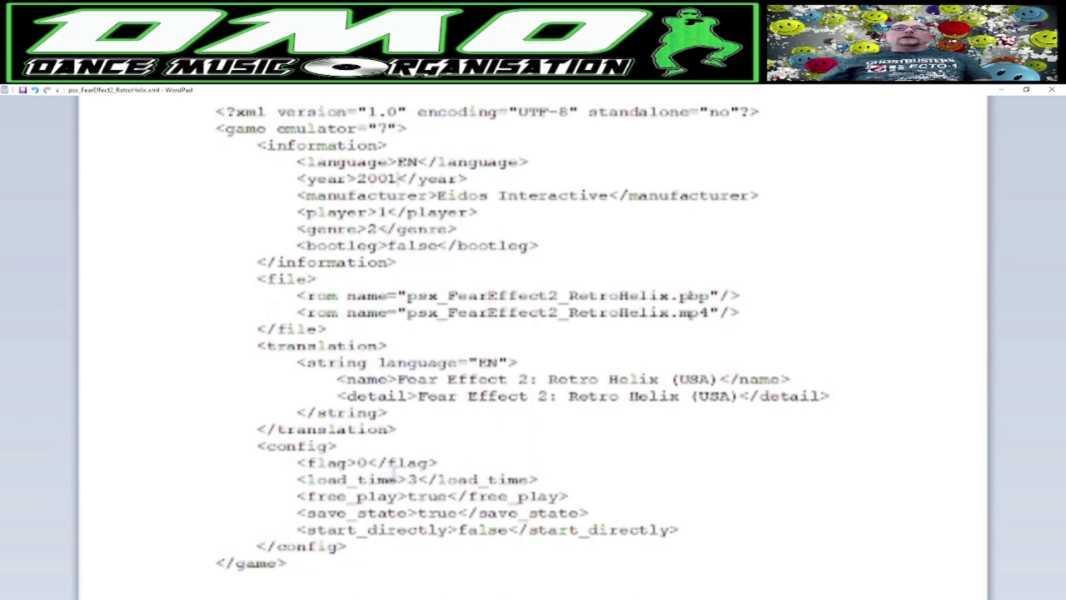
left_click(1052, 89)
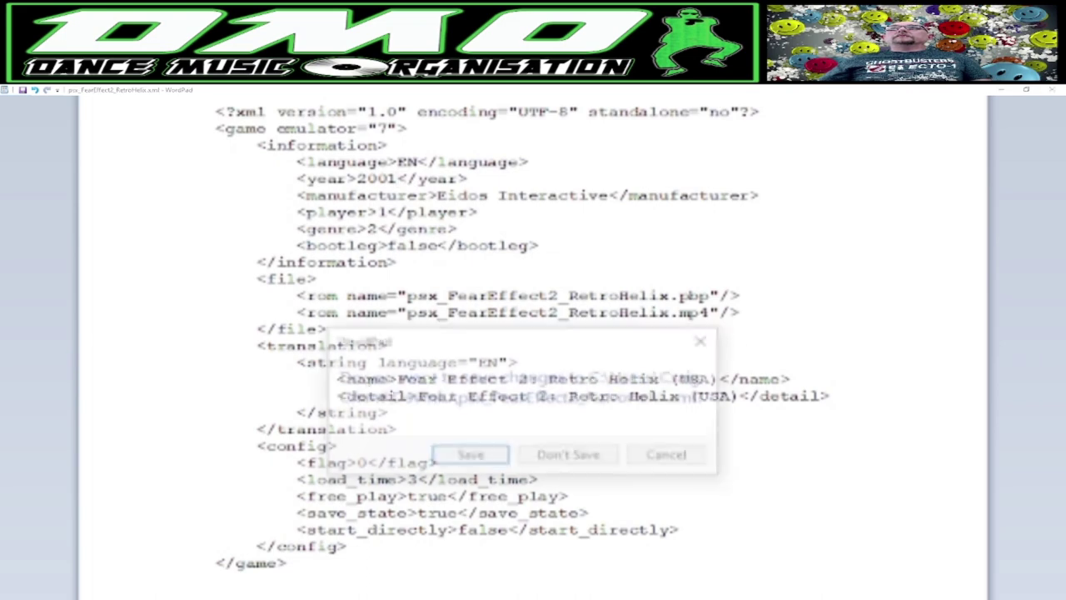
left_click(477, 460)
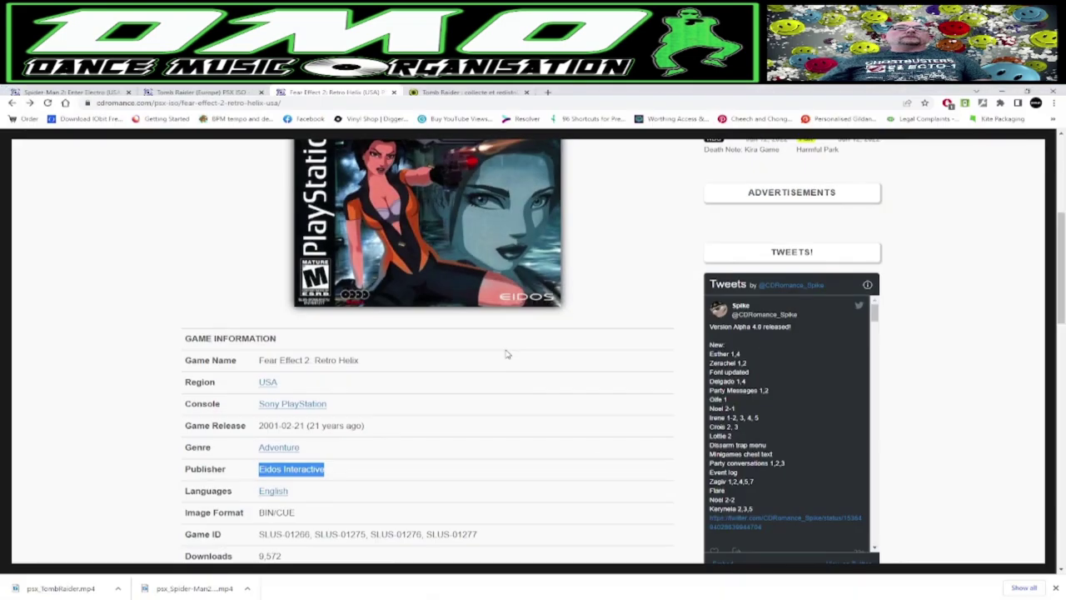
Search ScreenScraper's Playstation games for "fear effect 2".
left_click(458, 91)
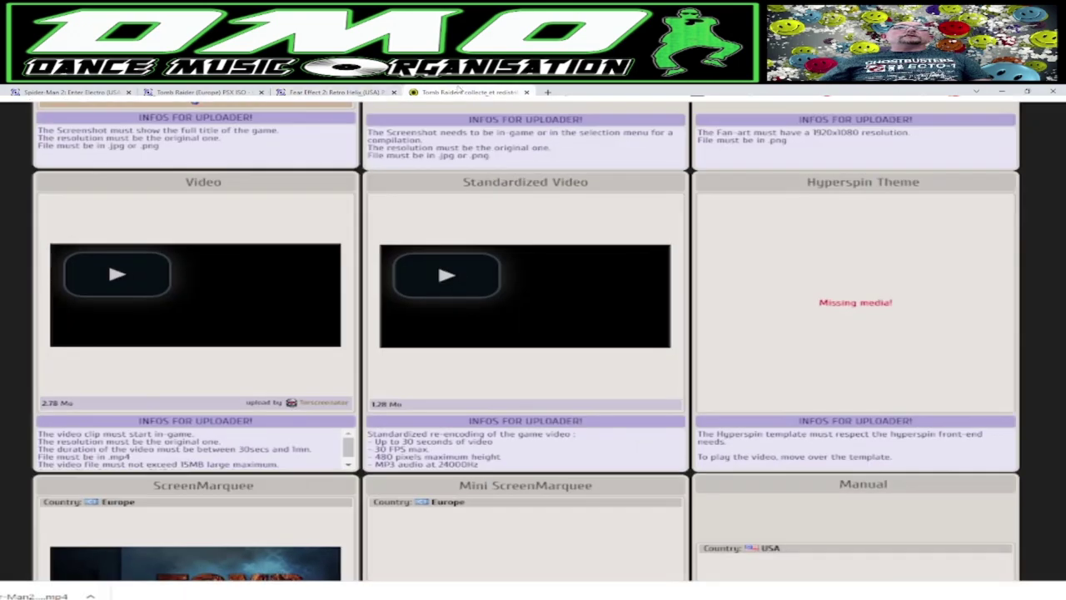
scroll(711, 230, "up", 8)
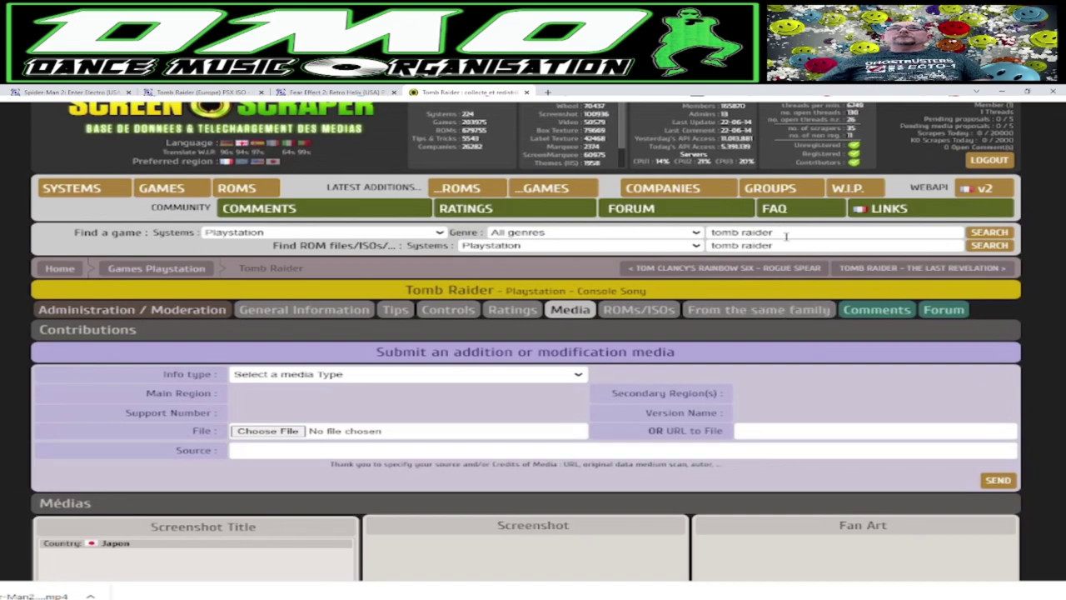
triple_click(786, 236)
type("fr")
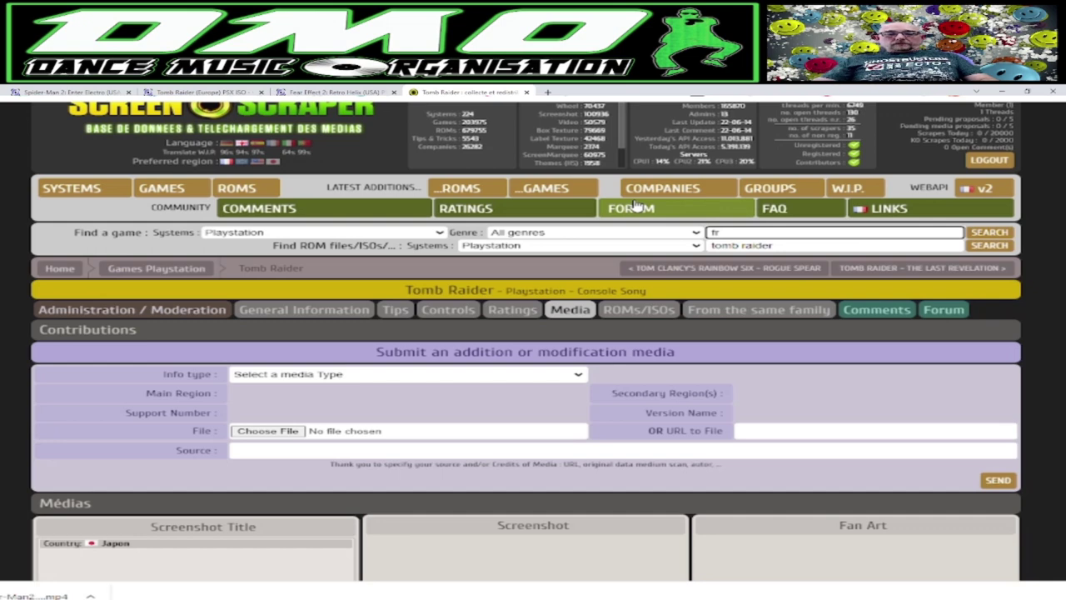
key("BackSpace")
type("e")
left_click(832, 258)
left_click(993, 237)
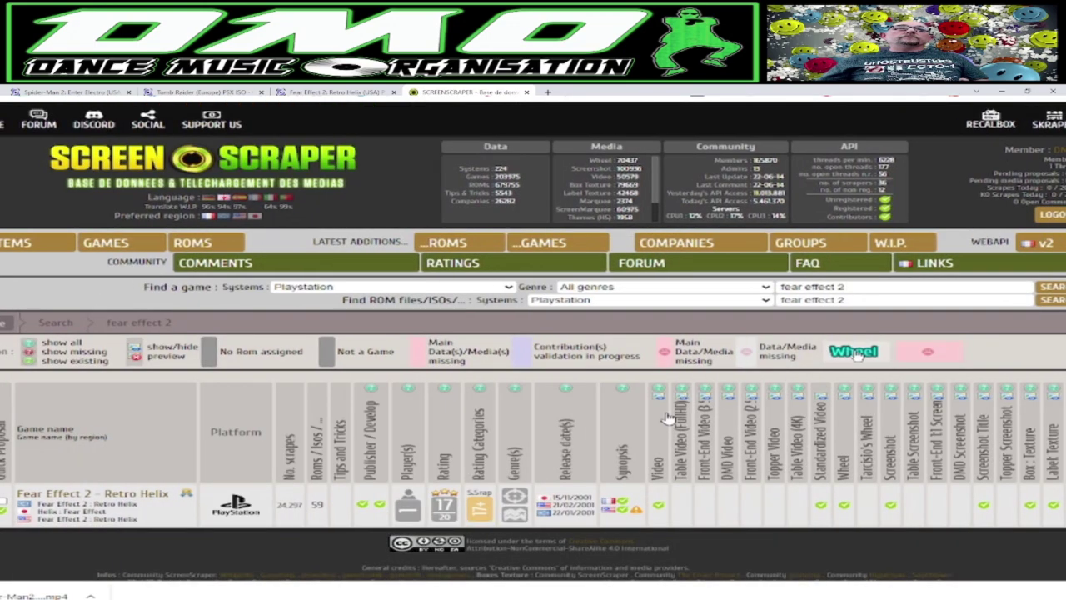
Open the Fear Effect 2 - Retro Helix entry and start saving its standardized video.
left_click(94, 499)
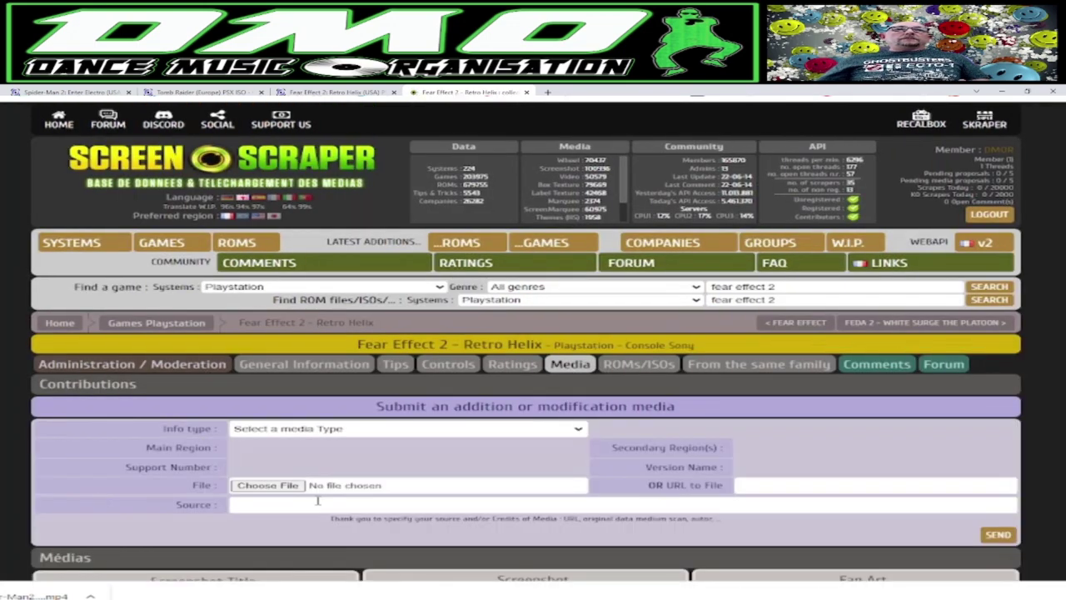
scroll(560, 306, "down", 3)
scroll(573, 303, "down", 6)
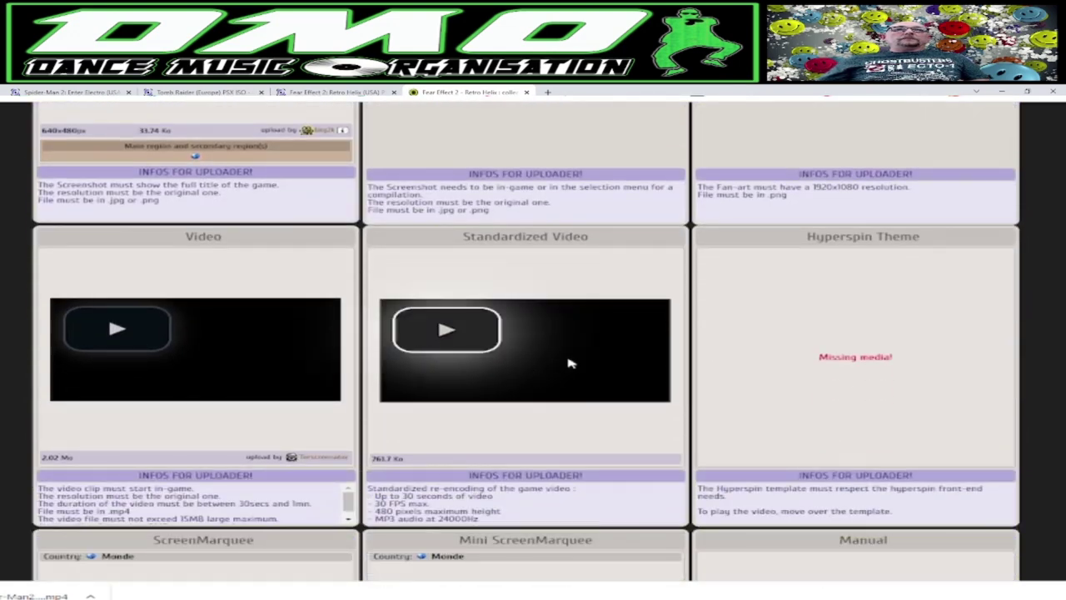
right_click(585, 352)
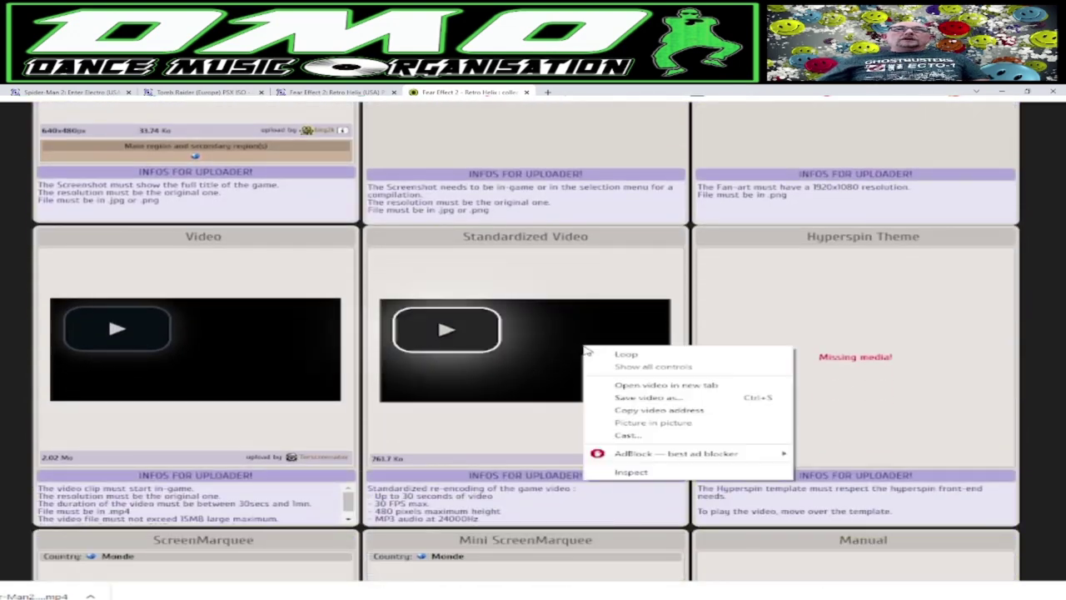
left_click(683, 402)
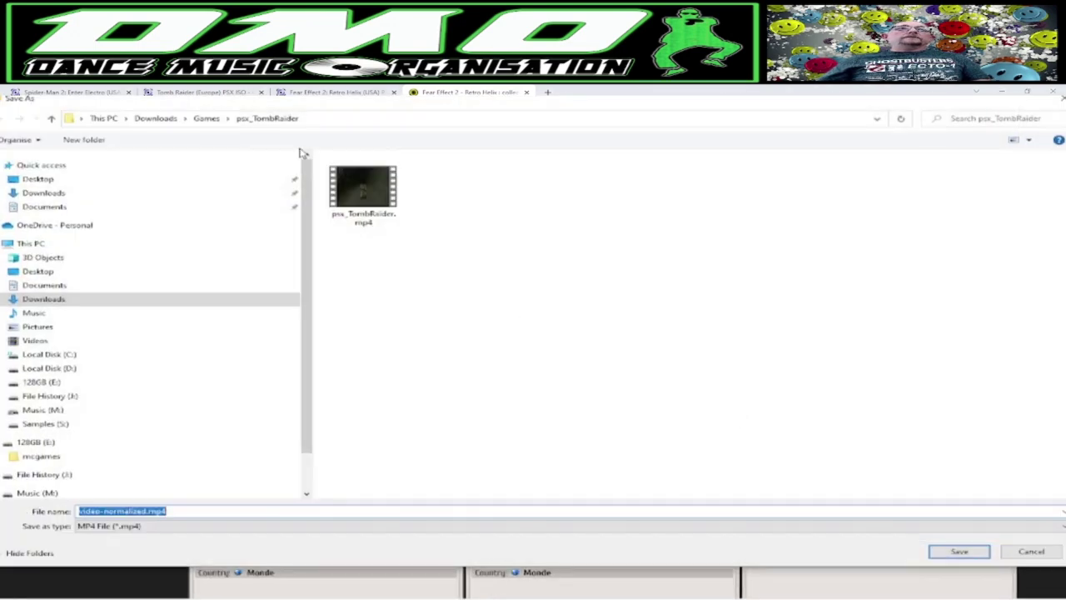
In the save dialog, go to the Games folder, copy the folder name psx_FearEffect2_RetroHelix and open that folder.
left_click(207, 119)
left_click(389, 234)
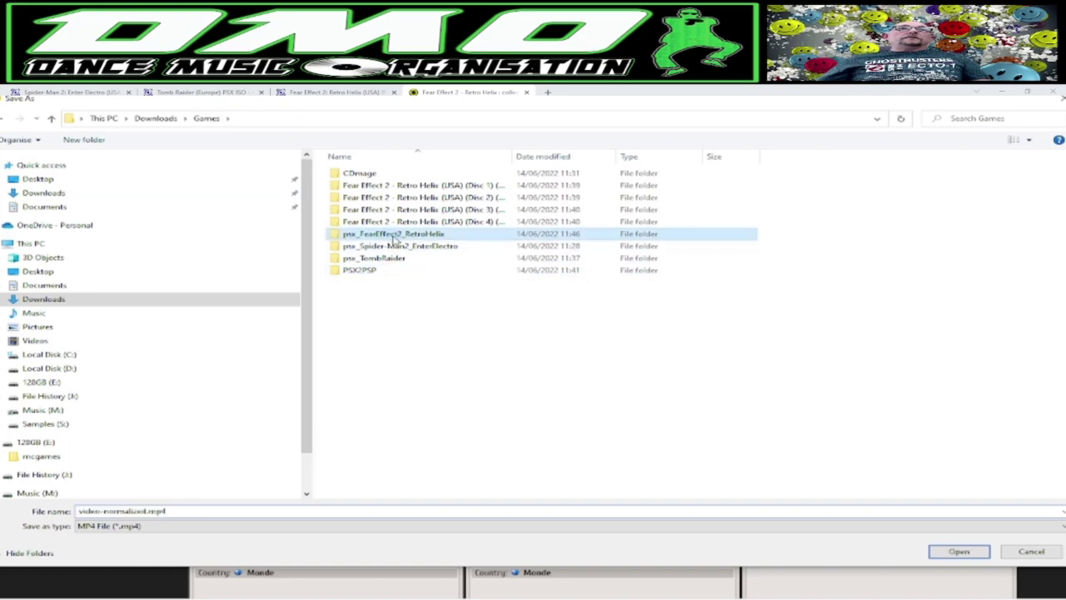
right_click(390, 234)
left_click(427, 587)
key("ctrl+c")
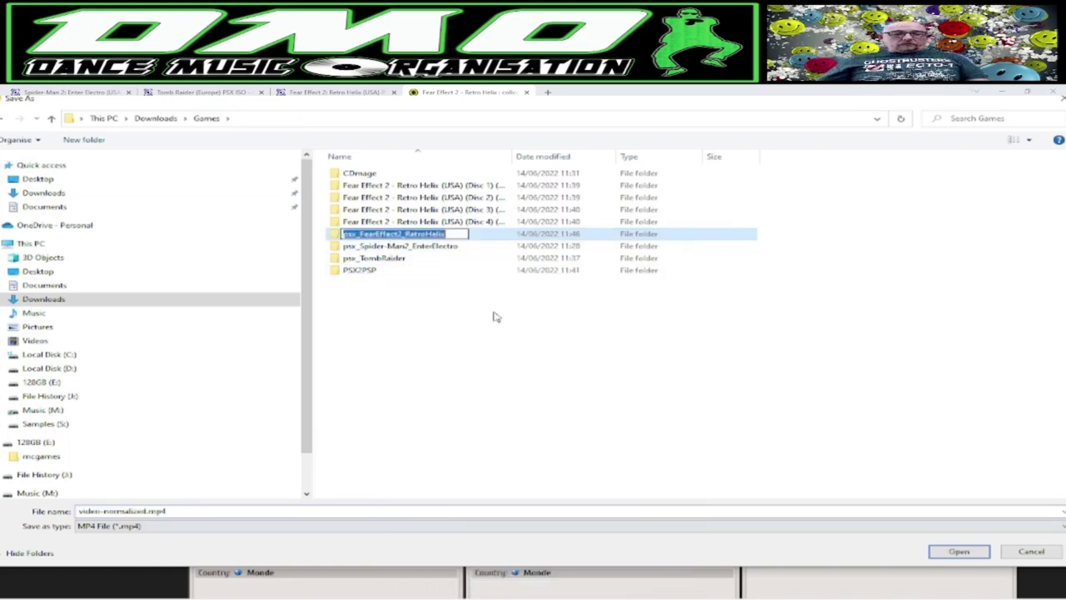
double_click(333, 236)
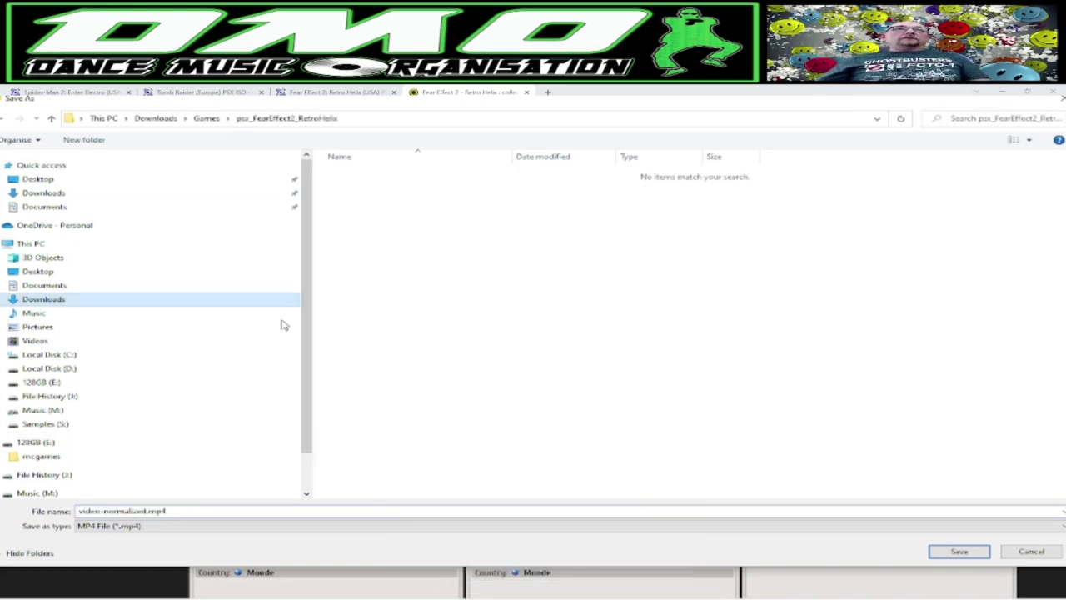
Name the video psx_FearEffect2_RetroHelix.mp4 using the copied folder name and save it.
double_click(149, 511)
left_click(149, 510)
left_click_drag(146, 510, 78, 511)
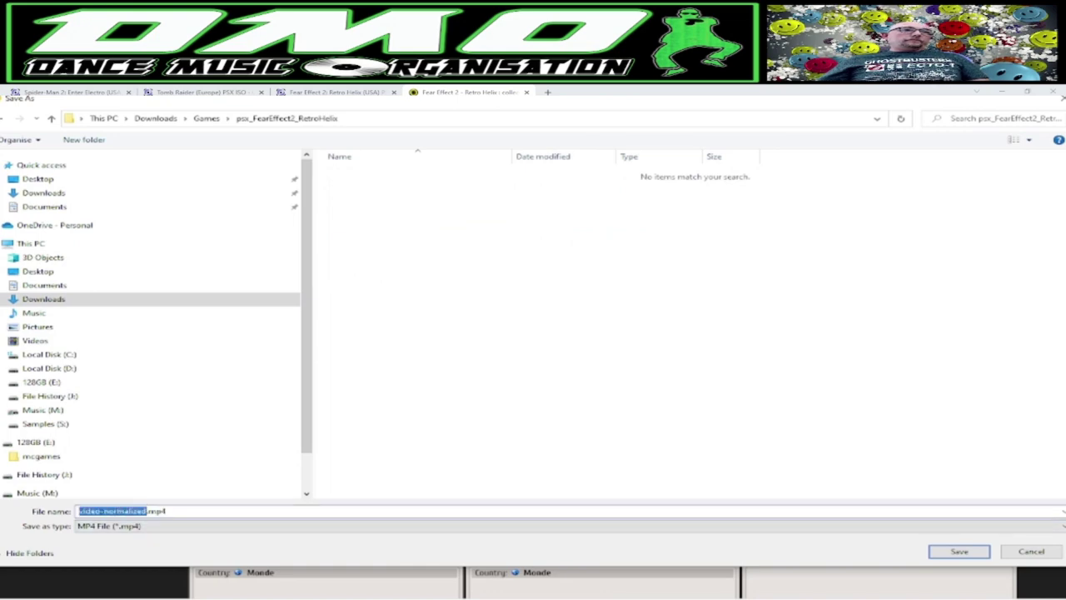
key("ctrl+v")
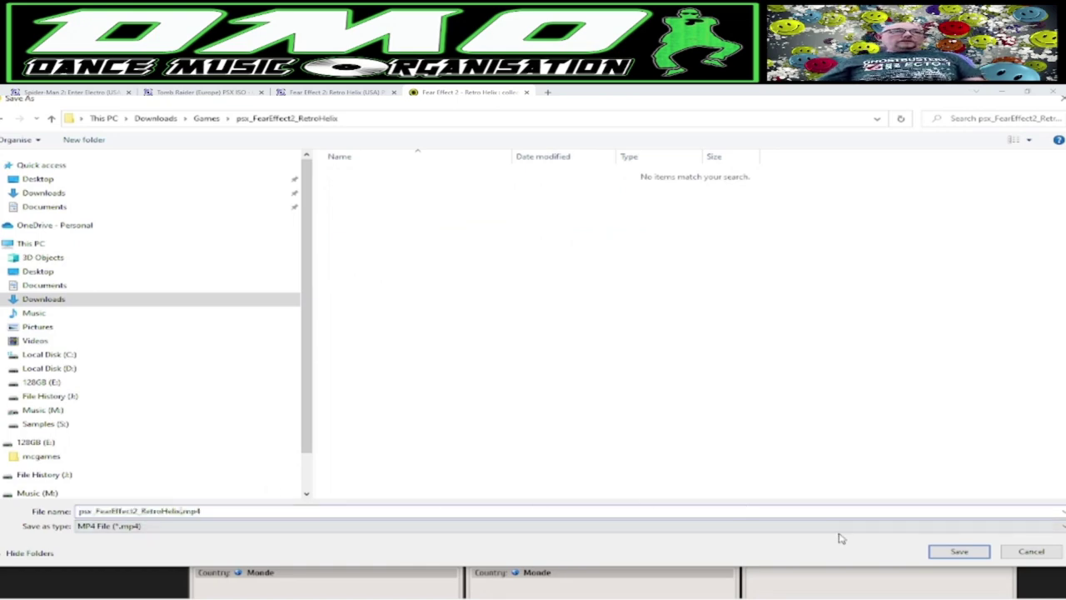
left_click(956, 552)
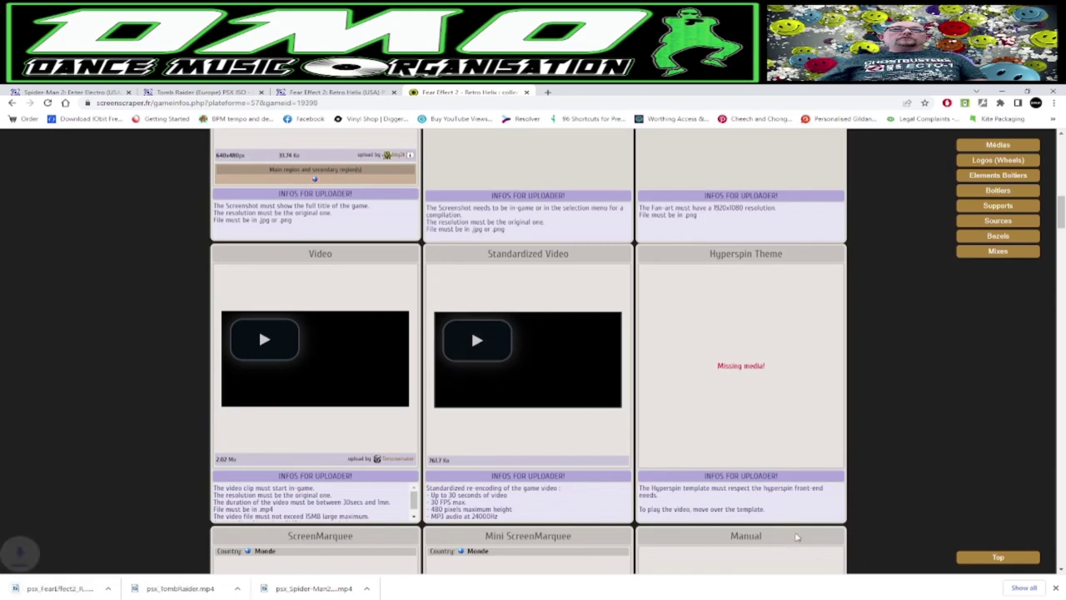
Show the downloaded Fear Effect 2 video in its folder in File Explorer.
left_click(118, 589)
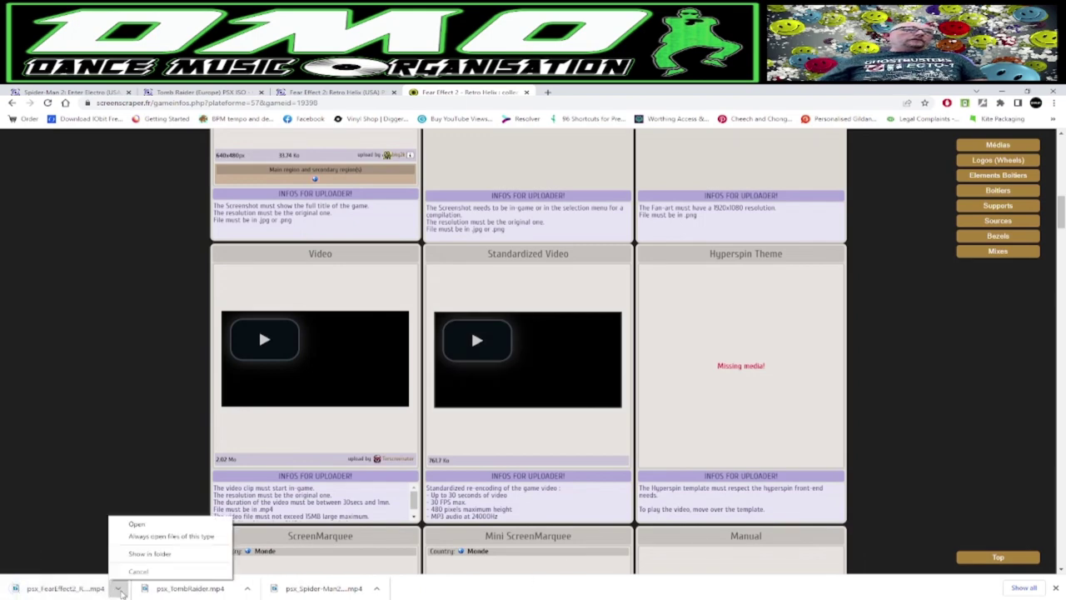
left_click(150, 556)
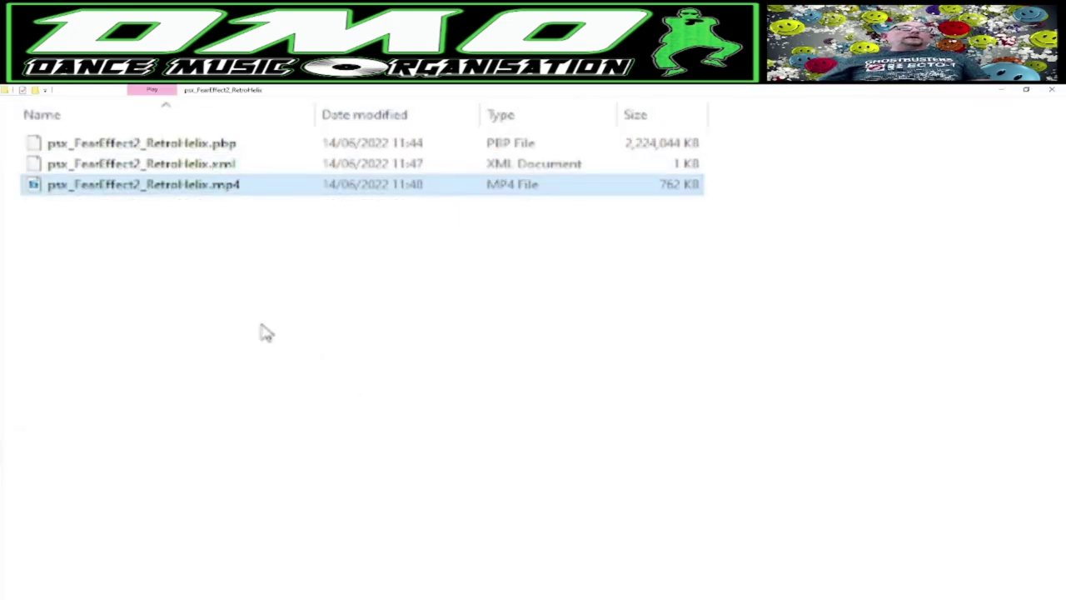
left_click(204, 243)
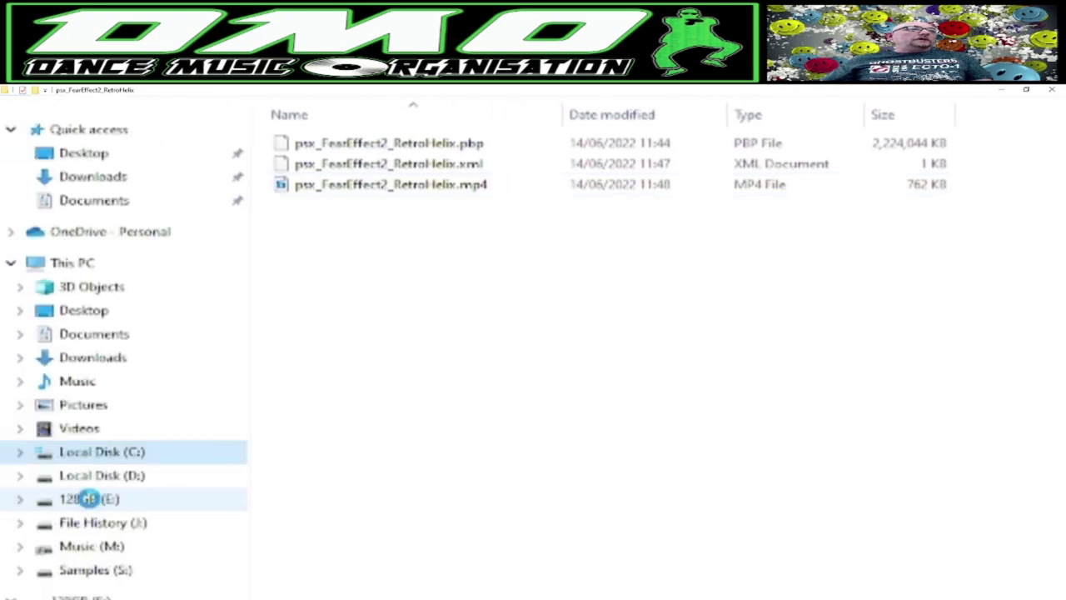
Open the format settings for the 128GB (E:) drive with exFAT, 32 kilobytes allocation unit size and volume label 128GB.
scroll(83, 500, "down", 3)
right_click(94, 242)
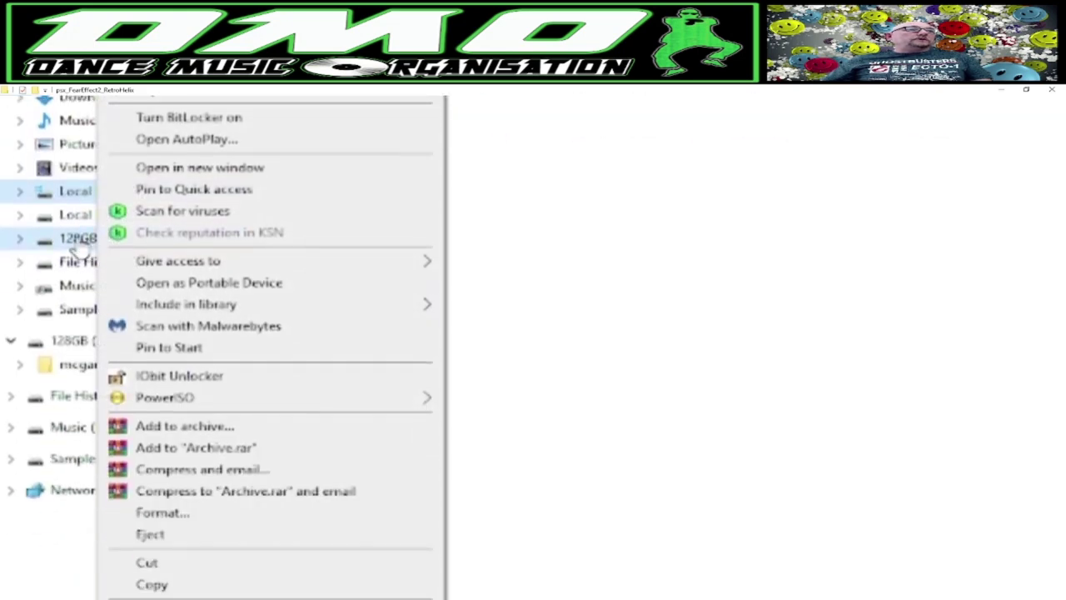
left_click(215, 516)
left_click_drag(97, 25, 490, 140)
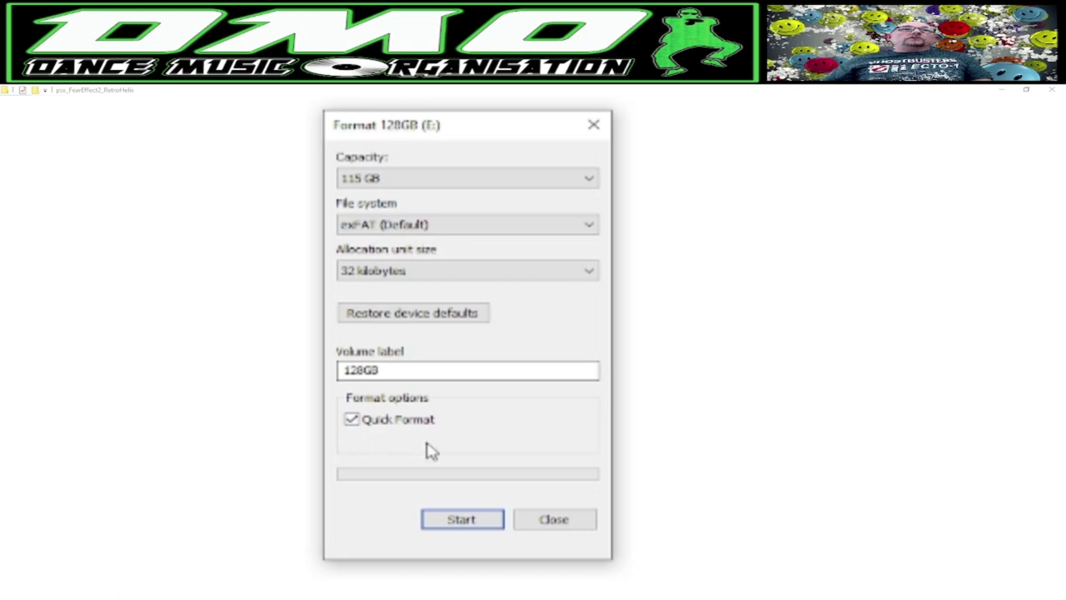
left_click(474, 230)
left_click(469, 232)
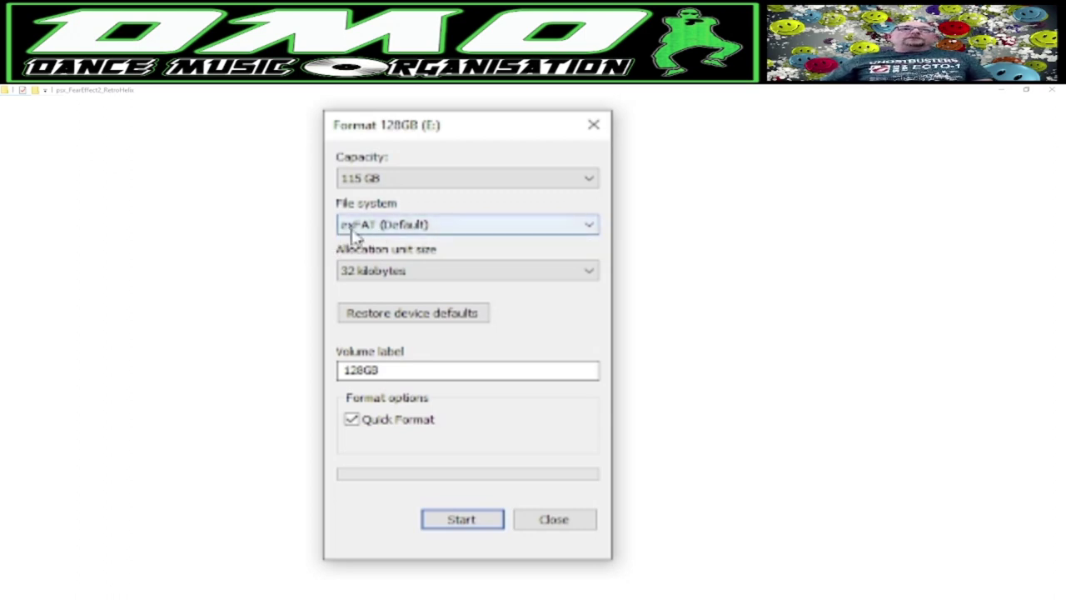
left_click(504, 274)
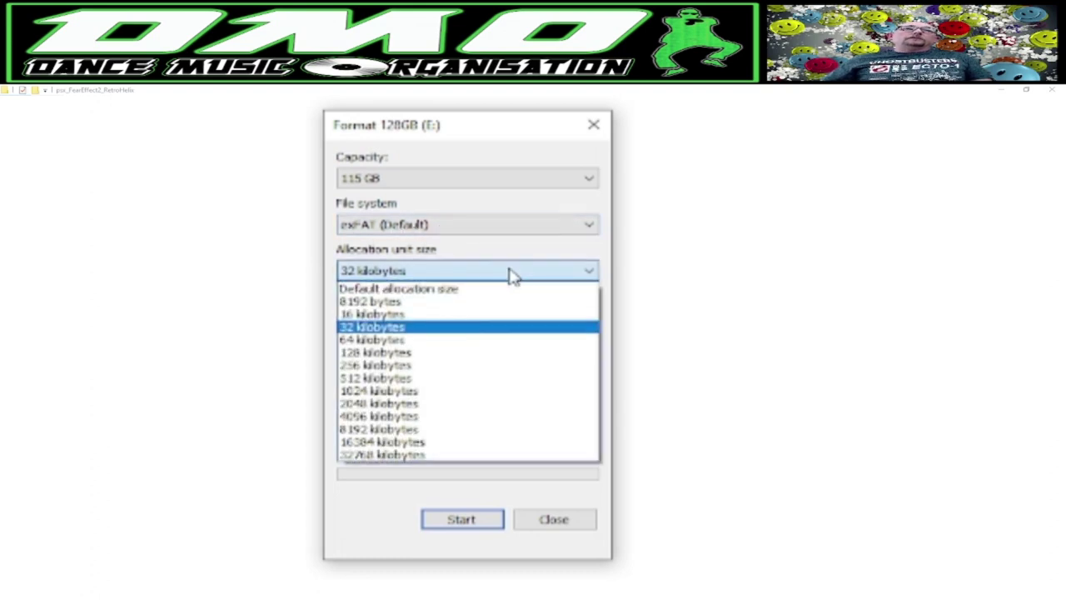
left_click(511, 276)
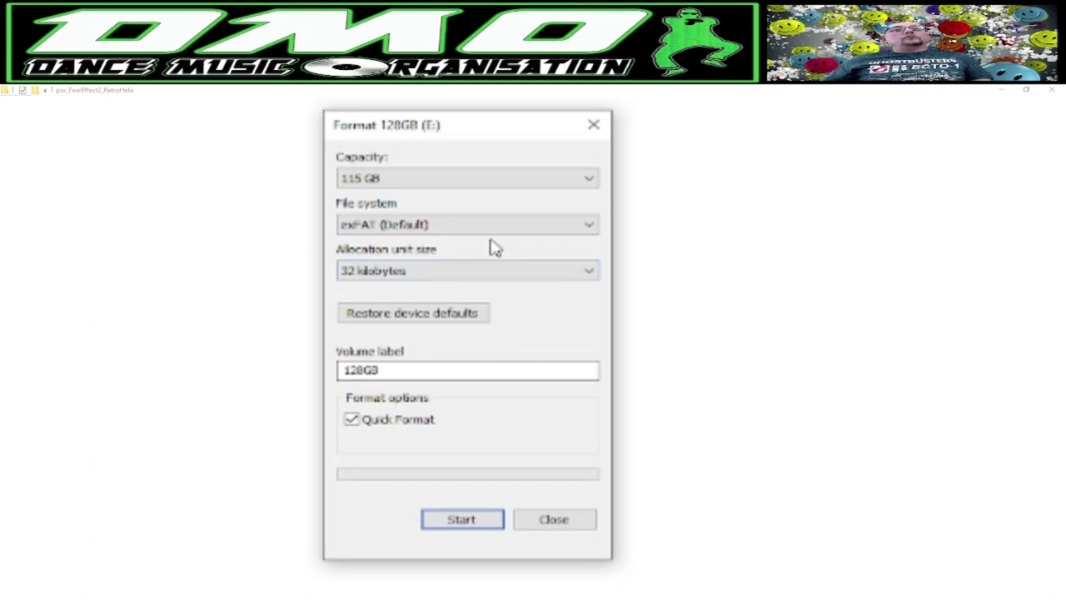
left_click(515, 370)
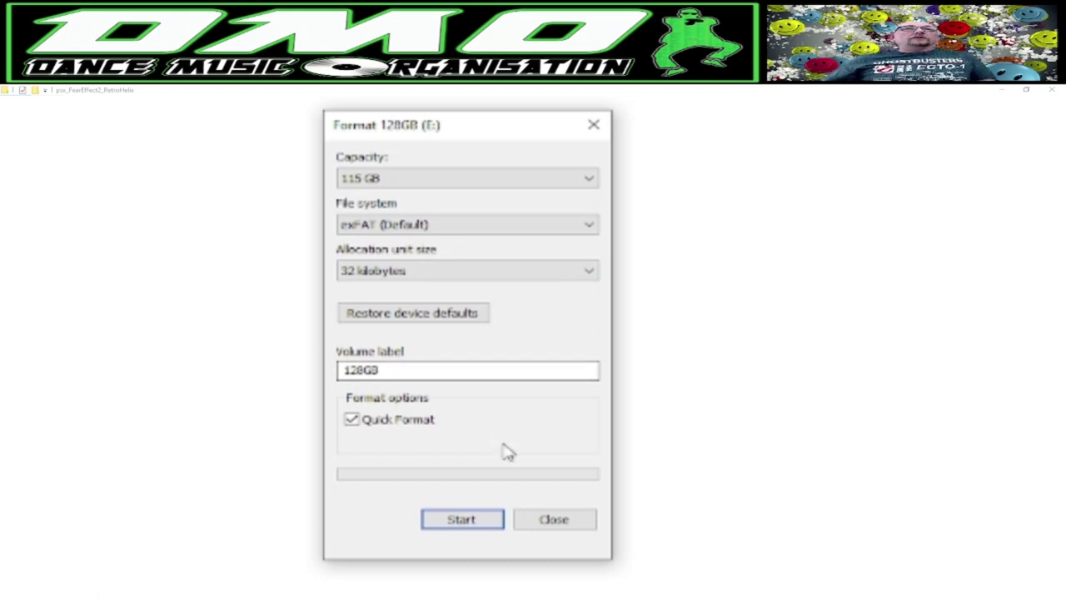
Run the quick format of the E: drive, accept the data erasure and close the format dialog.
left_click(452, 523)
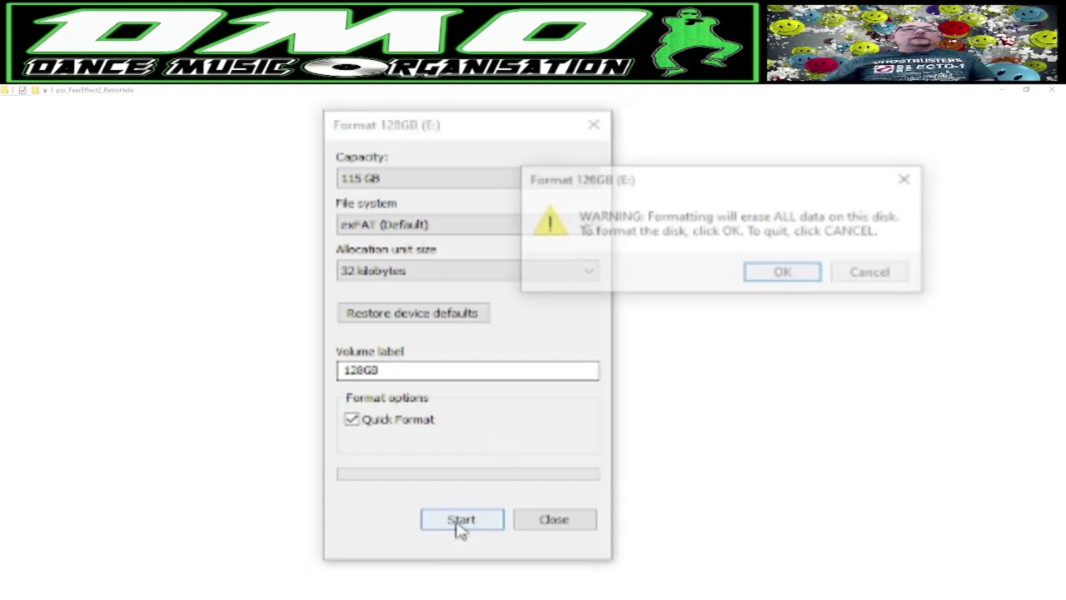
left_click(776, 284)
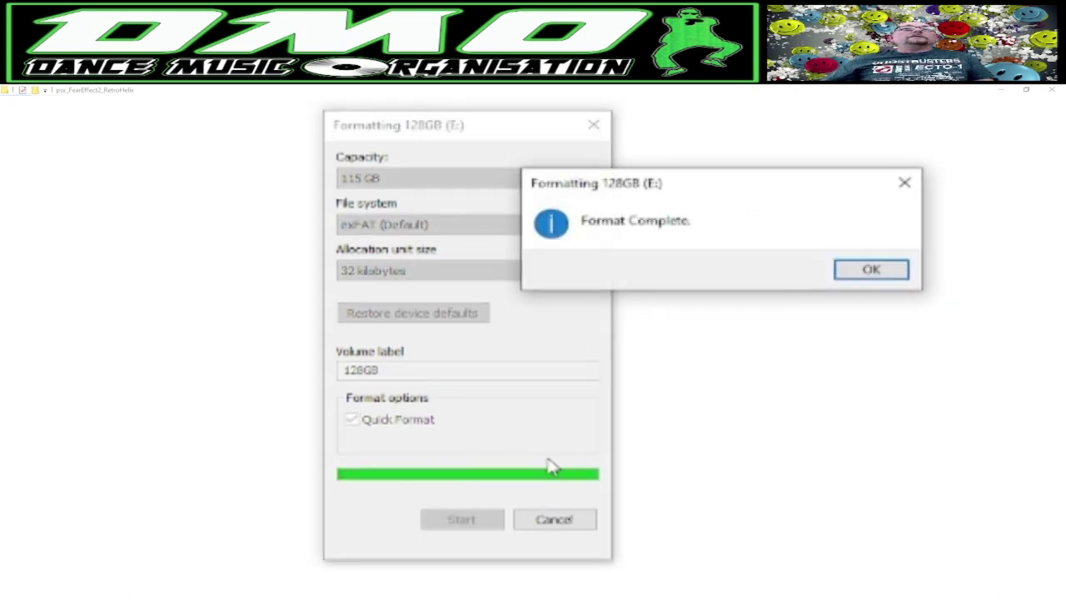
left_click(872, 269)
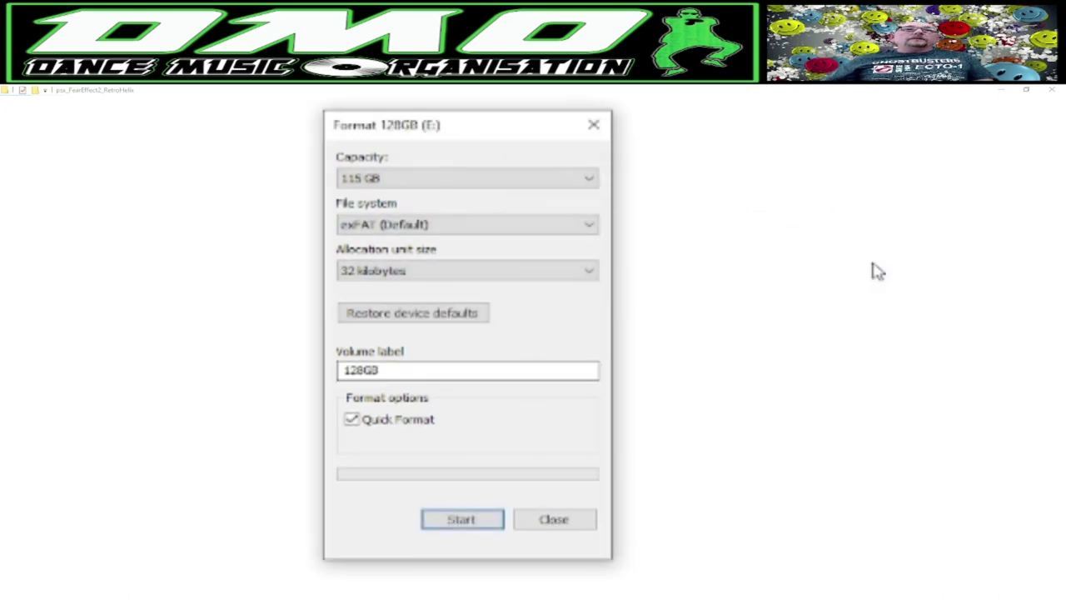
left_click(554, 520)
Create a folder named mcgames in the root of the 128GB (E:) drive.
key("alt+Up")
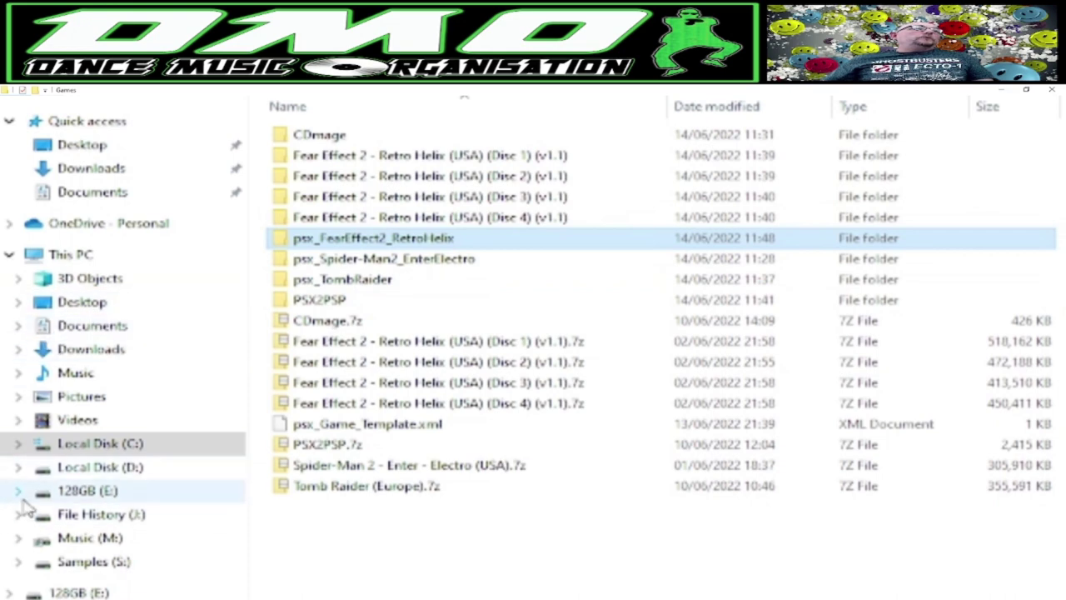
left_click(115, 494)
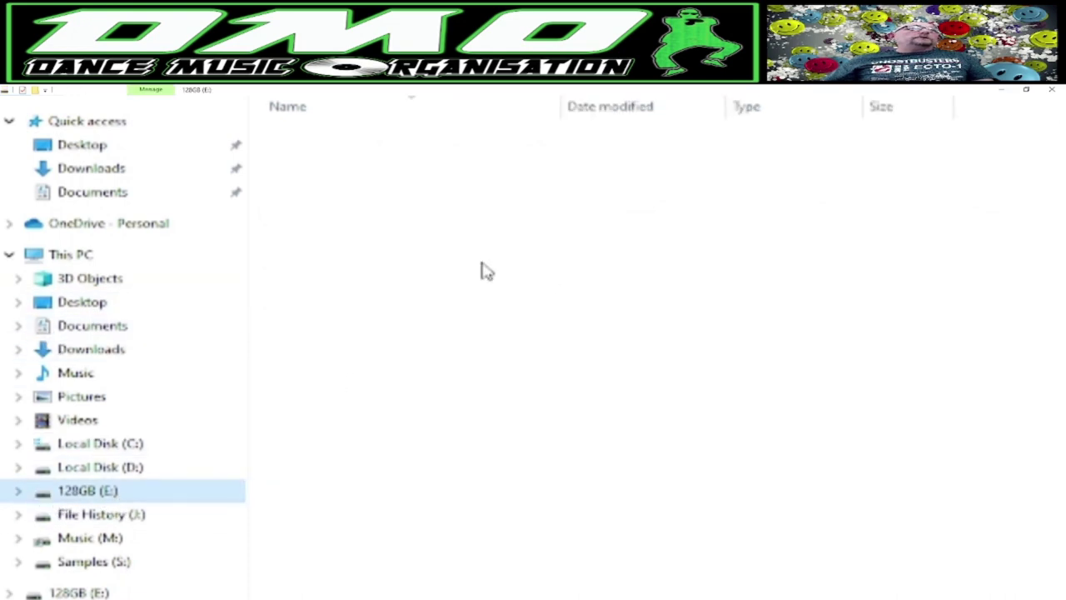
right_click(275, 122)
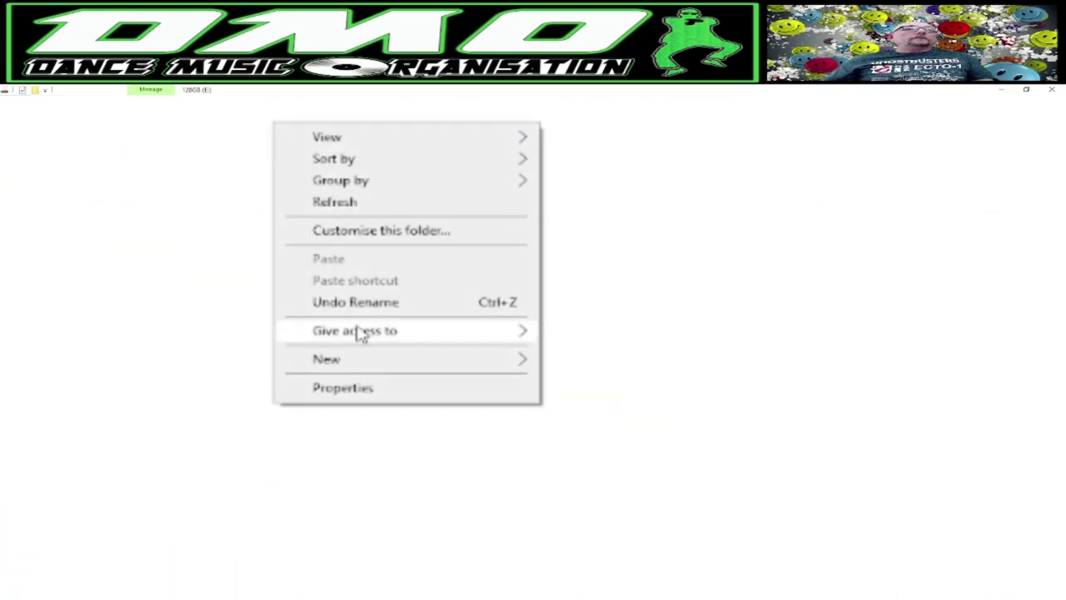
mouse_move(403, 364)
left_click(606, 367)
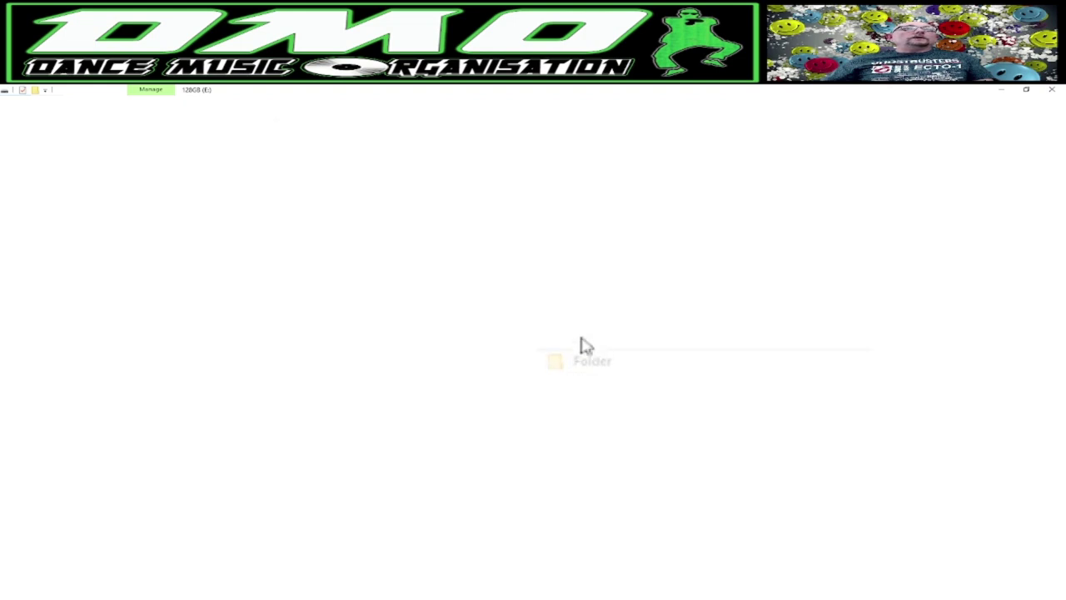
type("mcgames")
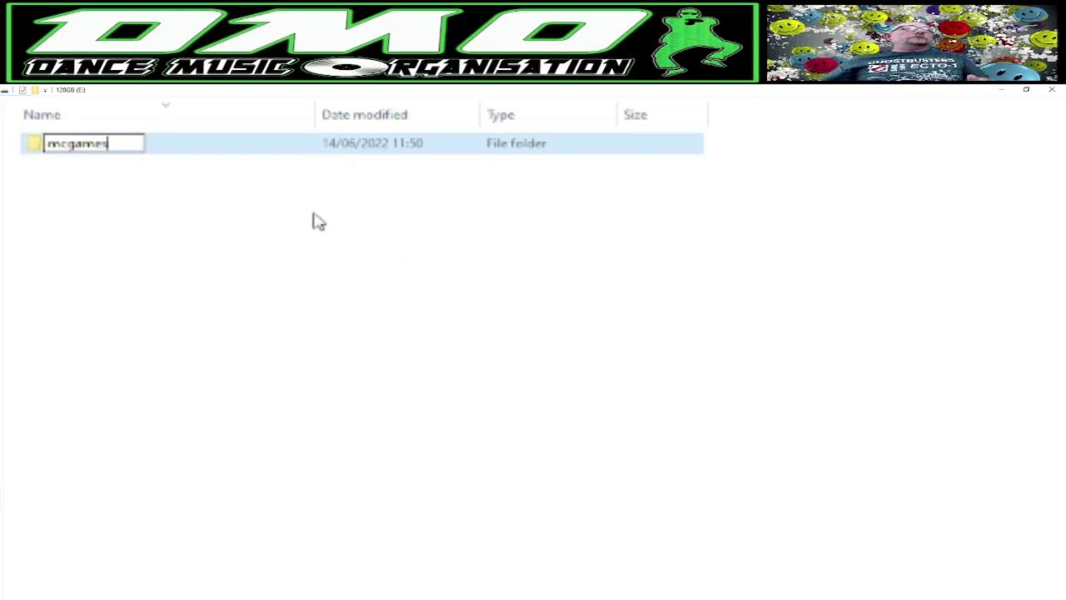
left_click(116, 186)
left_click(78, 149)
left_click(153, 200)
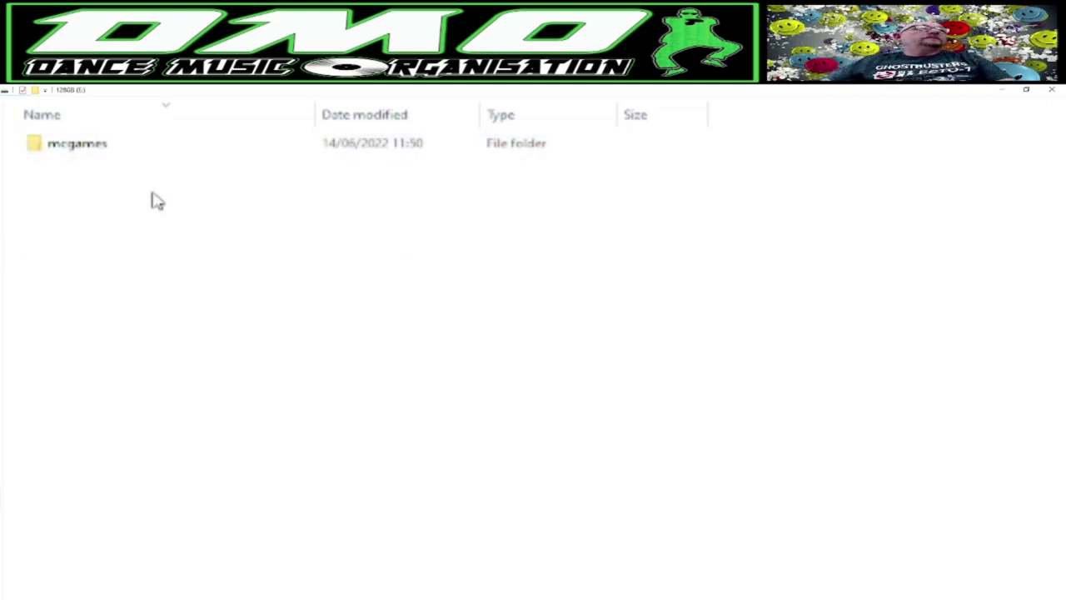
Create a text document named install.txt inside the mcgames folder on the 128GB (E:) drive.
left_click(88, 154)
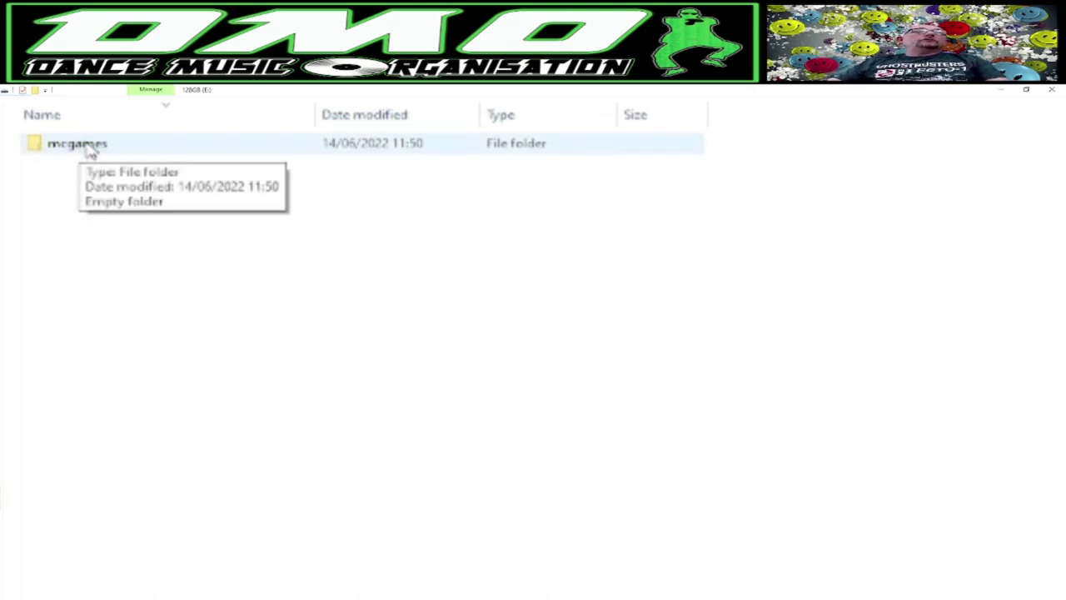
double_click(88, 147)
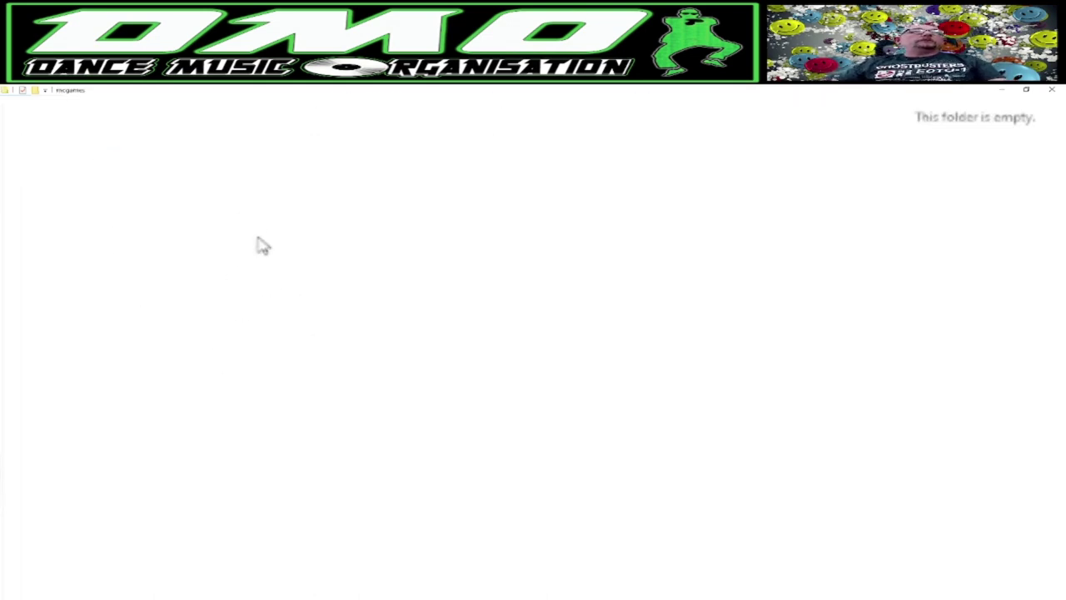
right_click(322, 200)
mouse_move(589, 328)
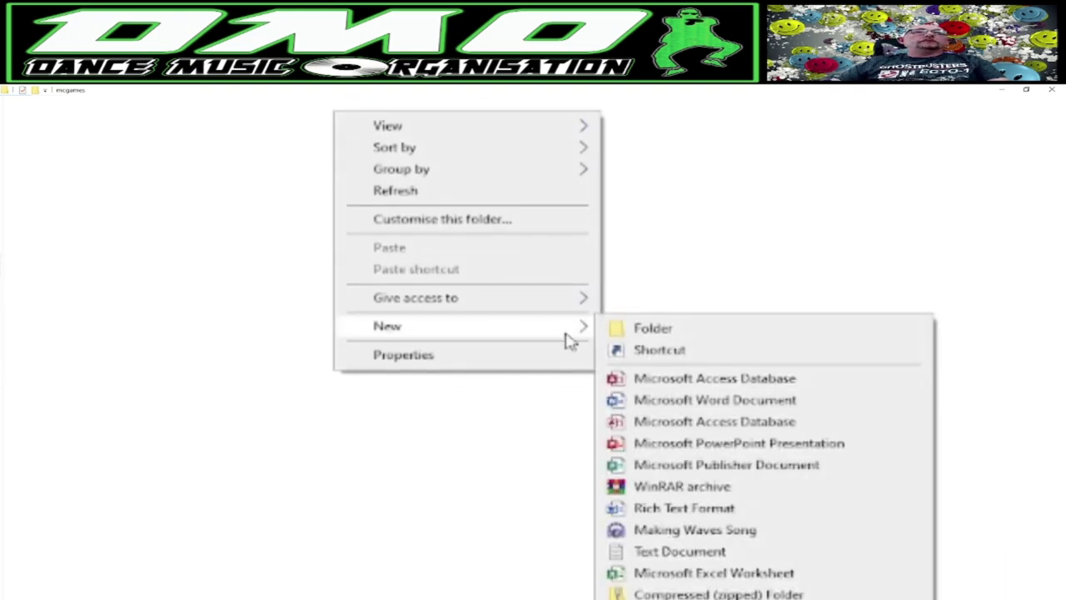
left_click(720, 557)
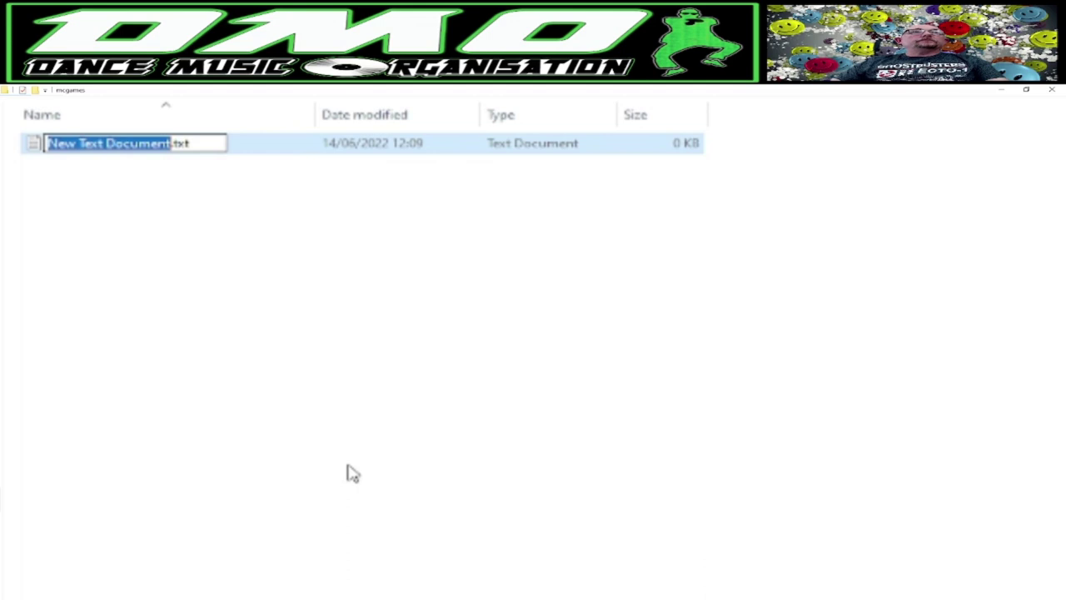
type("install")
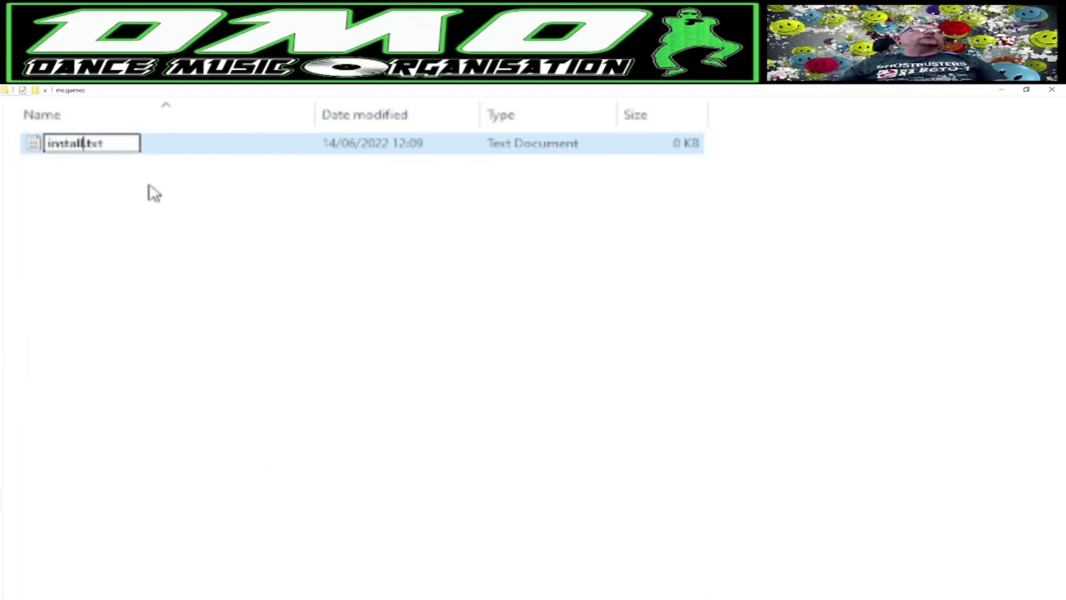
left_click(117, 205)
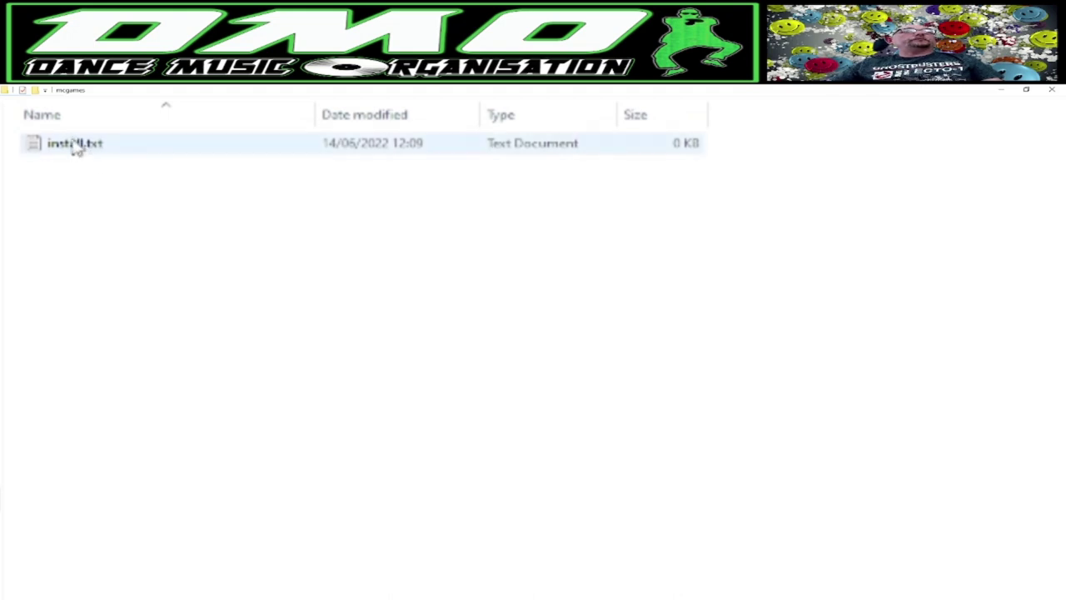
Open install.txt in Notepad and enter the copied folder name psx_FearEffect2_RetroHelix from the Games folder as its first line.
right_click(73, 146)
left_click(147, 205)
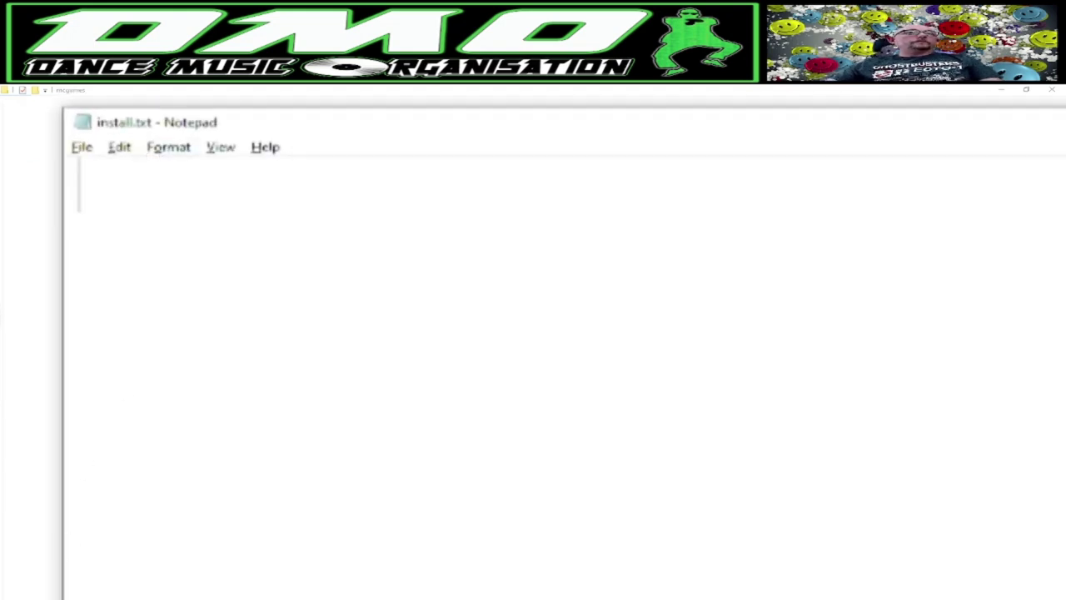
key("alt+F4")
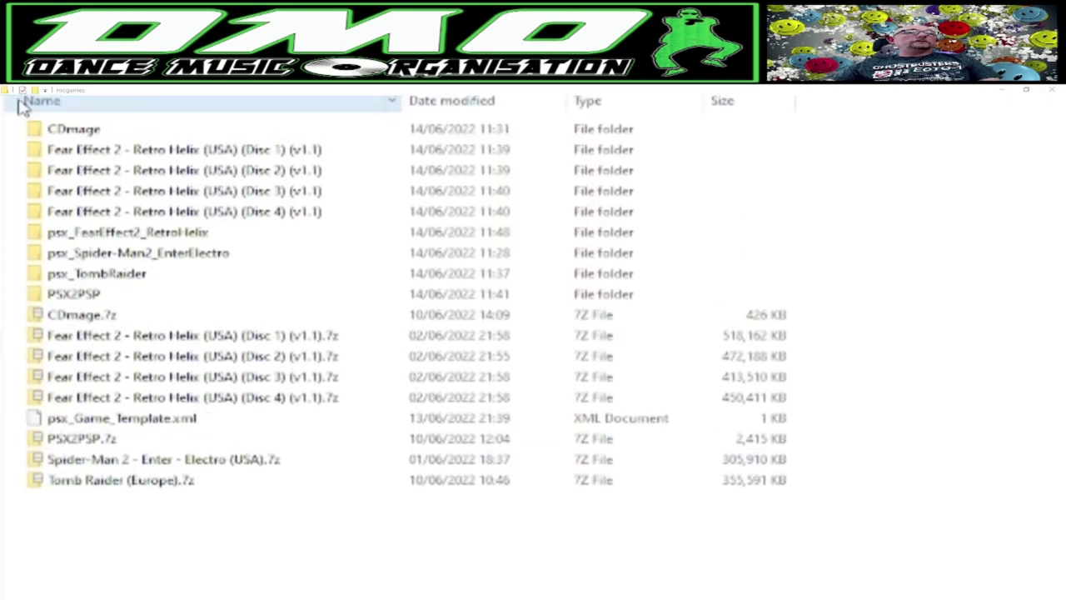
right_click(166, 235)
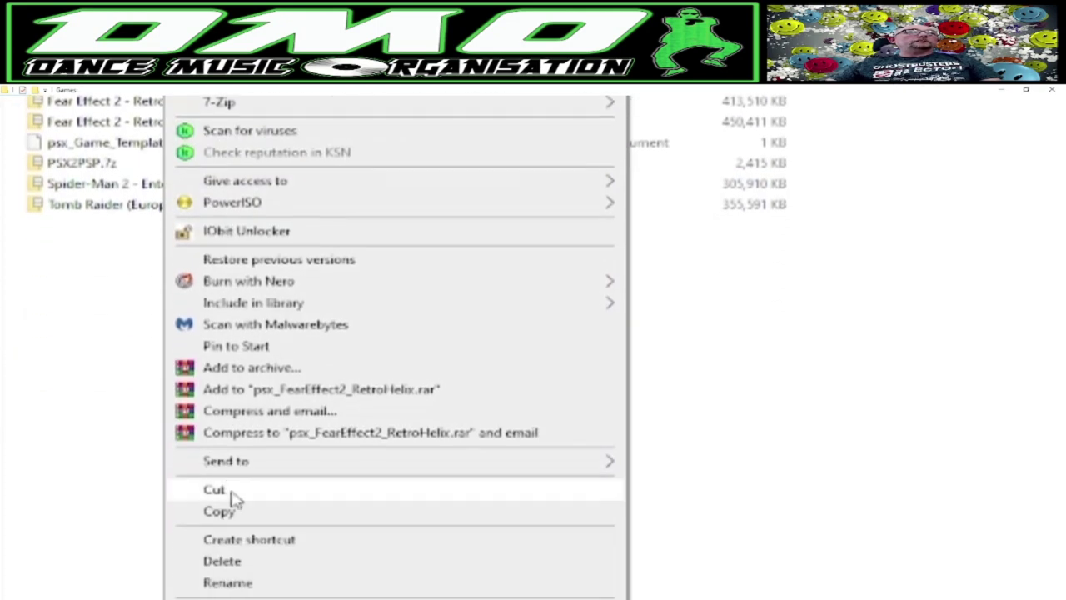
left_click(228, 583)
key("ctrl+c")
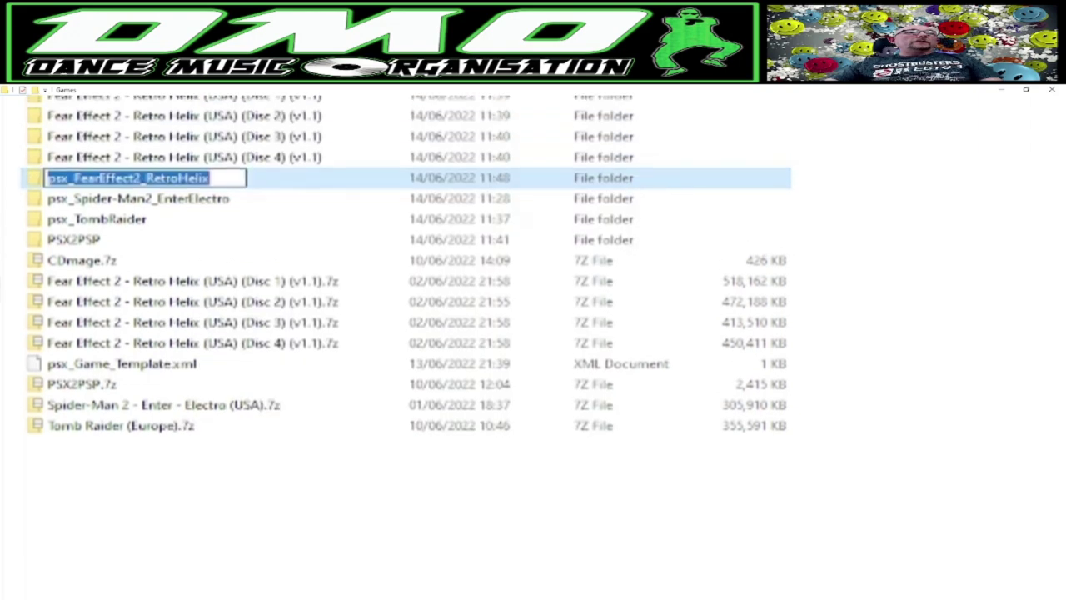
key("Return")
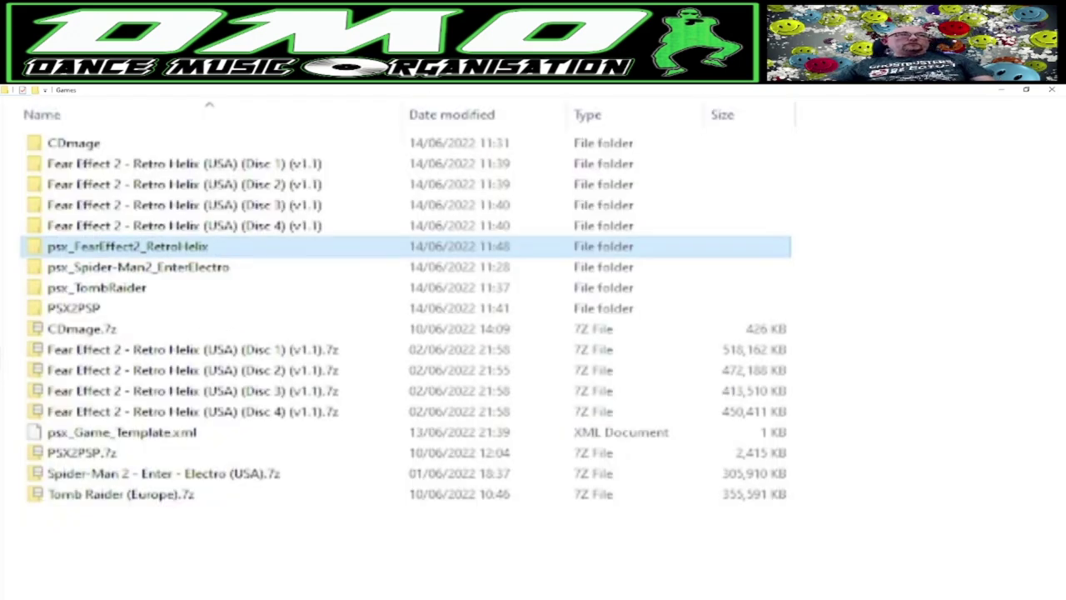
key("alt+Tab")
key("ctrl+v")
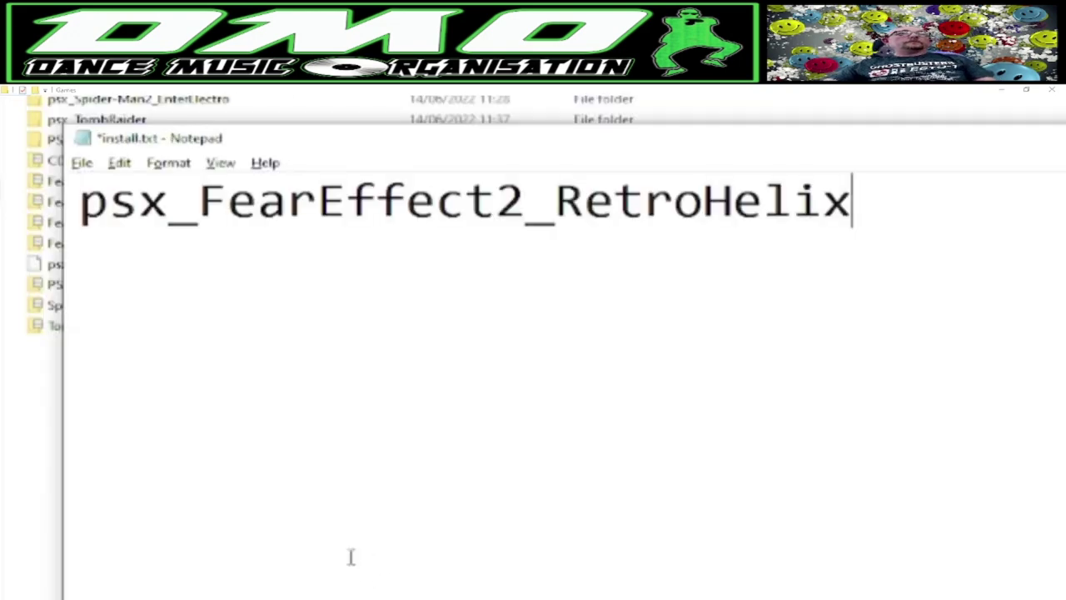
key("Return")
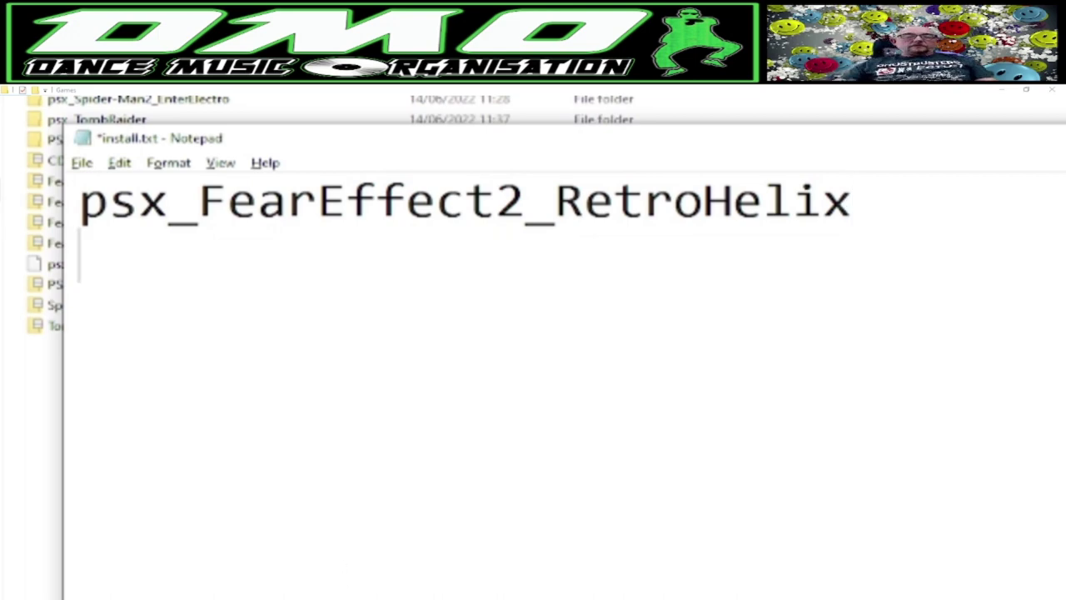
Add the copied folder name psx_Spider-Man2_EnterElectro as the second line of install.txt.
right_click(172, 100)
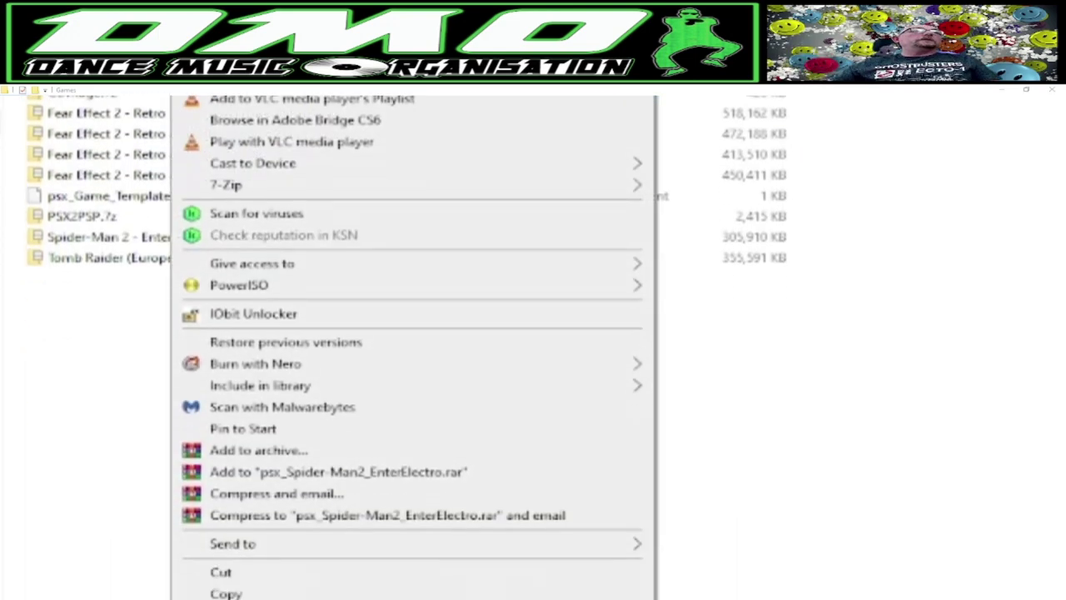
left_click(239, 575)
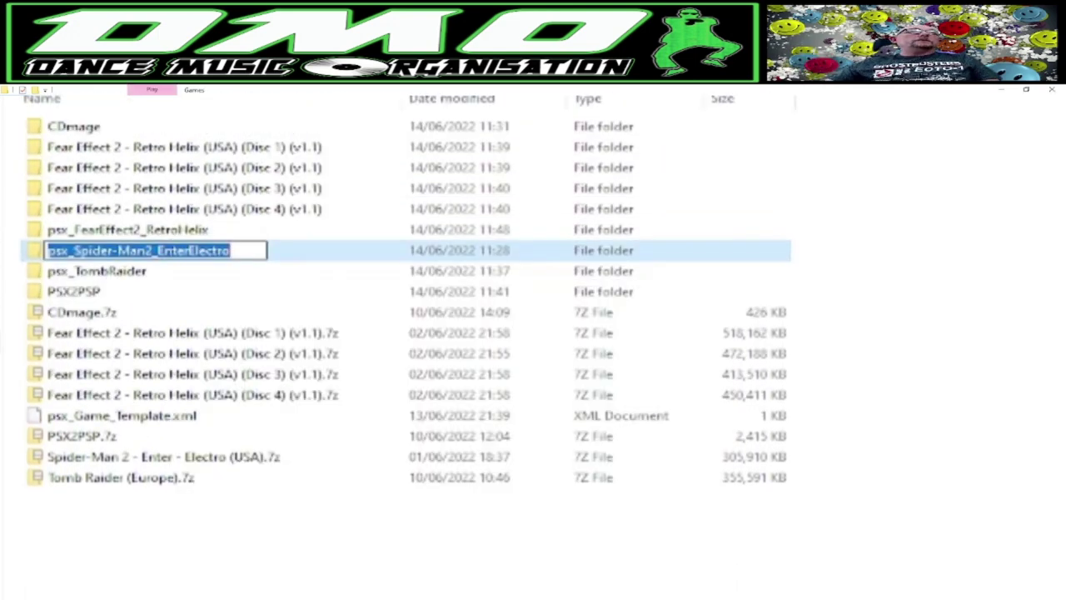
key("ctrl+c")
key("alt+Tab")
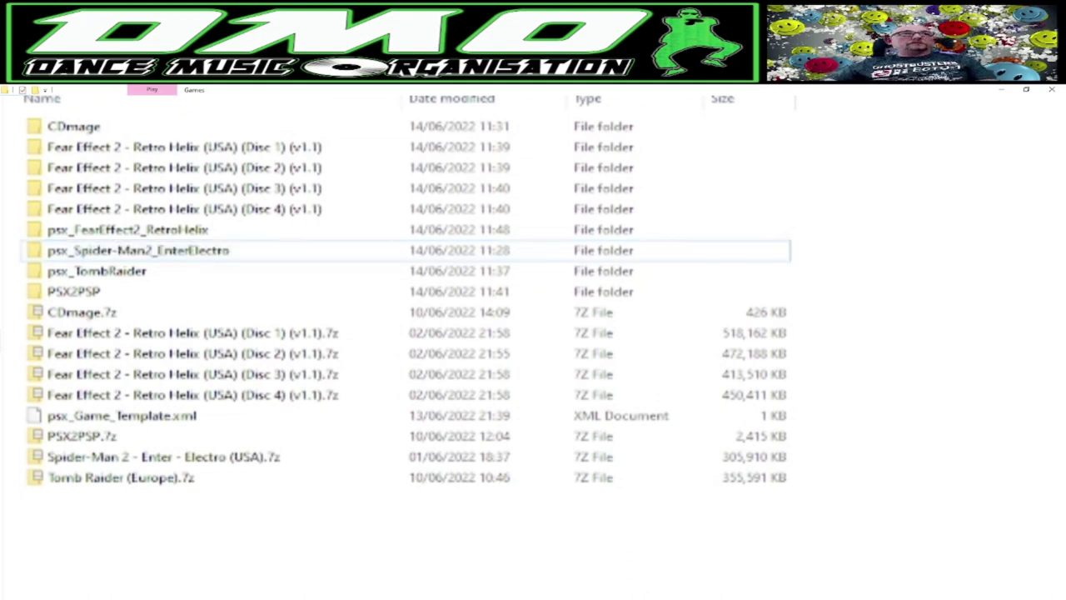
key("ctrl+v")
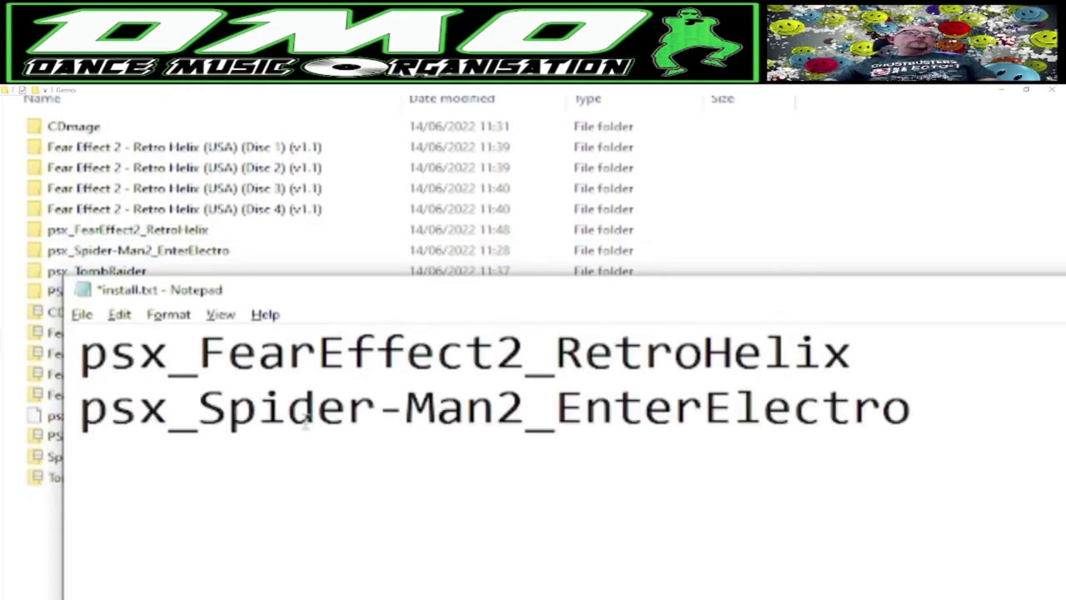
key("Return")
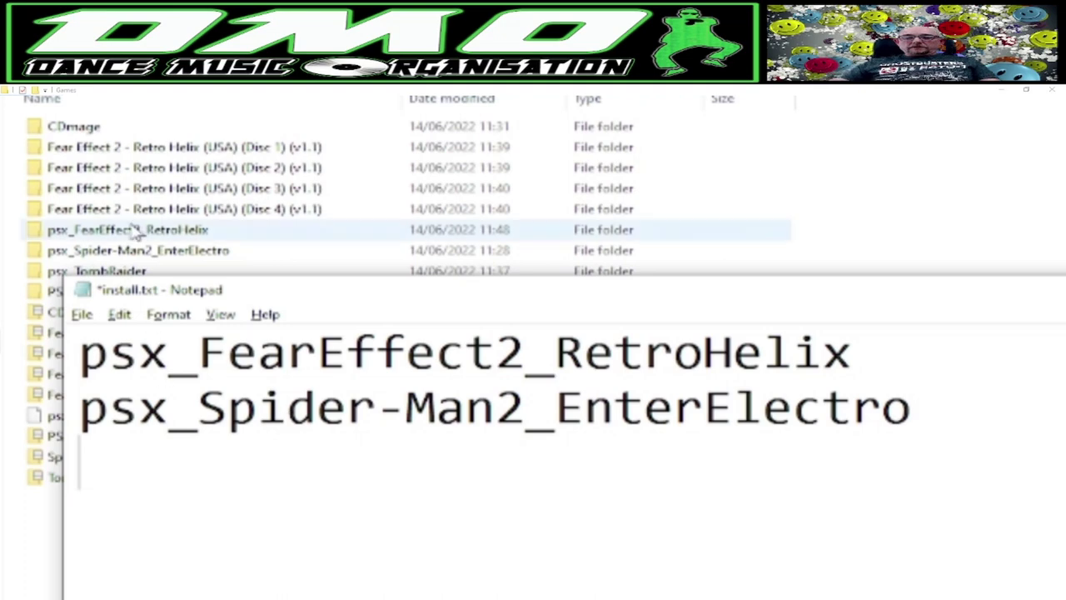
Add the copied folder name psx_TombRaider as the third line of install.txt, saving the file on closing it.
right_click(119, 271)
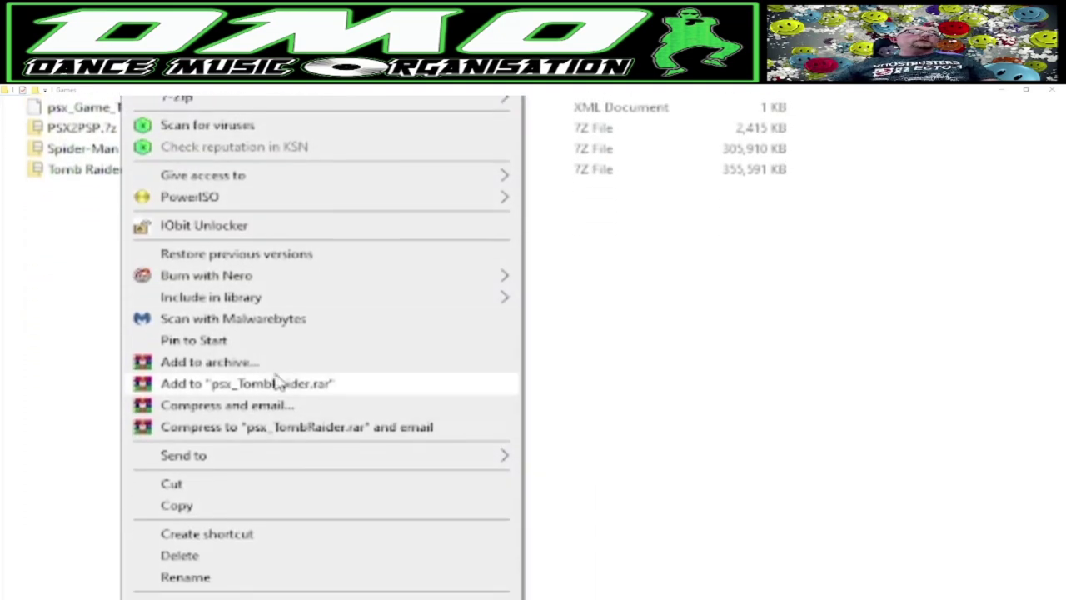
key("m")
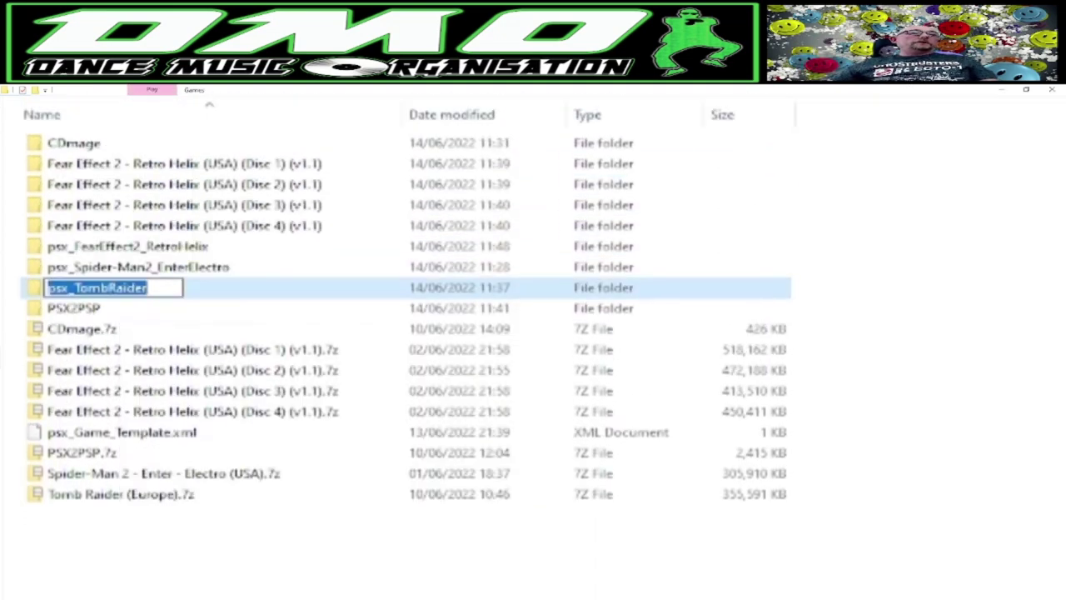
key("ctrl+c")
key("Escape")
key("alt+Tab")
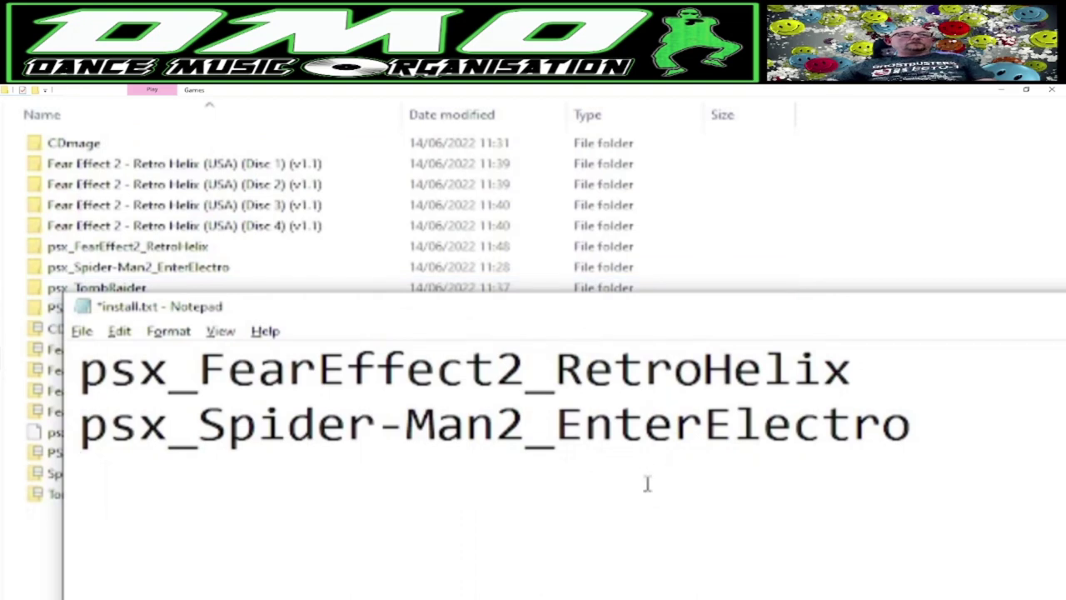
key("ctrl+v")
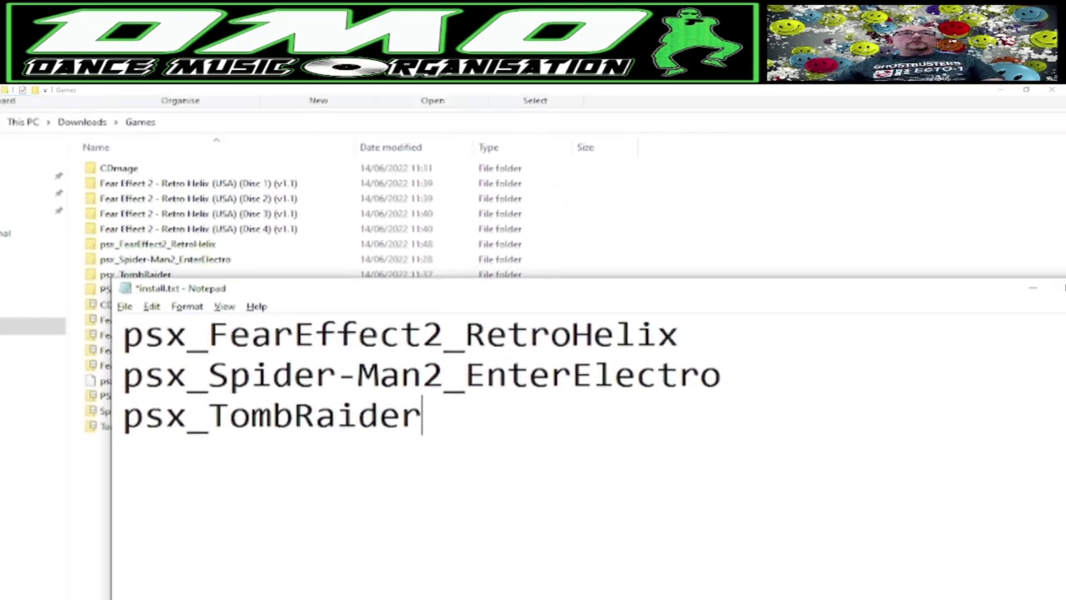
left_click(823, 274)
left_click(505, 350)
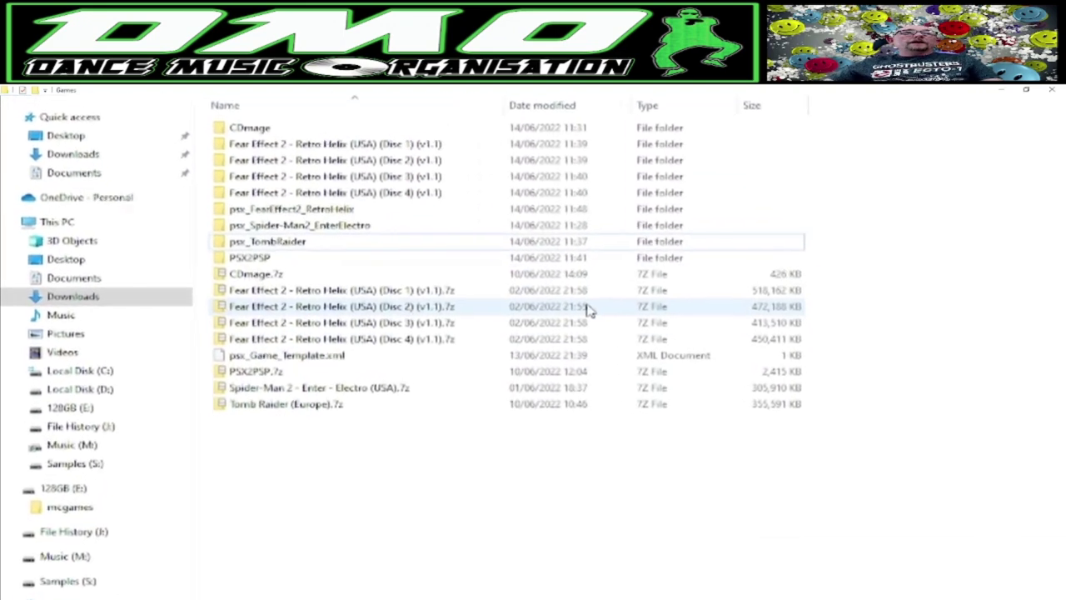
Copy the psx_FearEffect2_RetroHelix, psx_Spider-Man2_EnterElectro and psx_TombRaider folders from Games into mcgames on the E: drive.
left_click(273, 226)
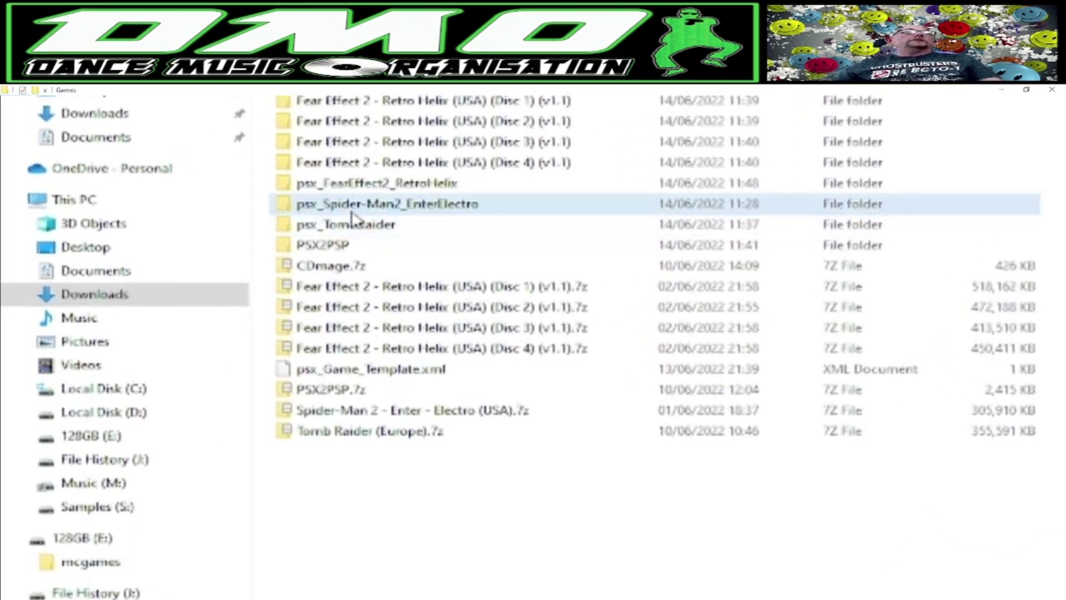
left_click(354, 184, "ctrl")
left_click(350, 226, "ctrl")
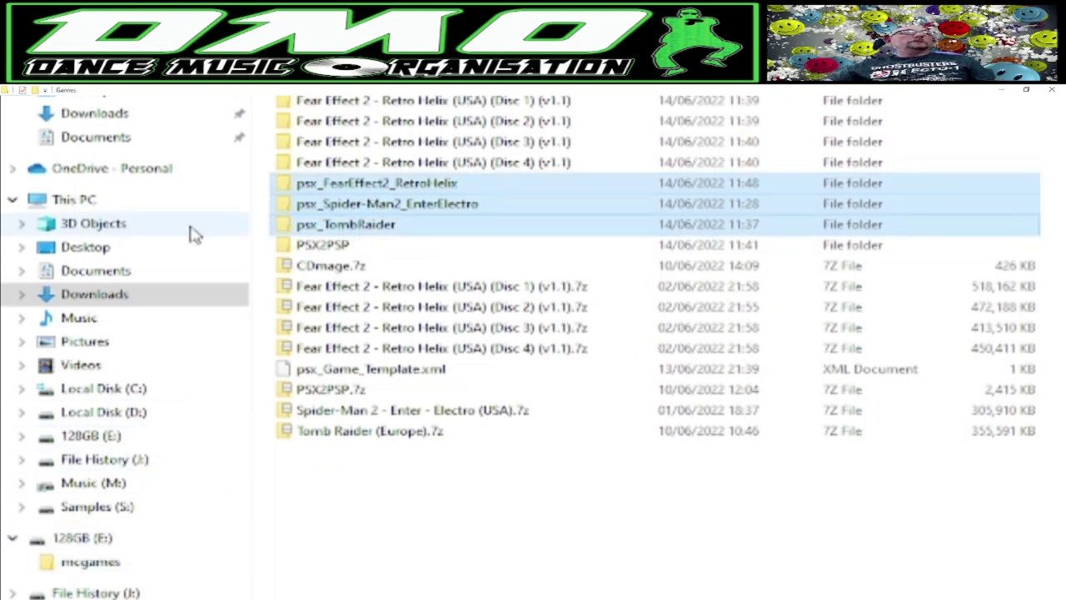
left_click_drag(361, 190, 177, 566)
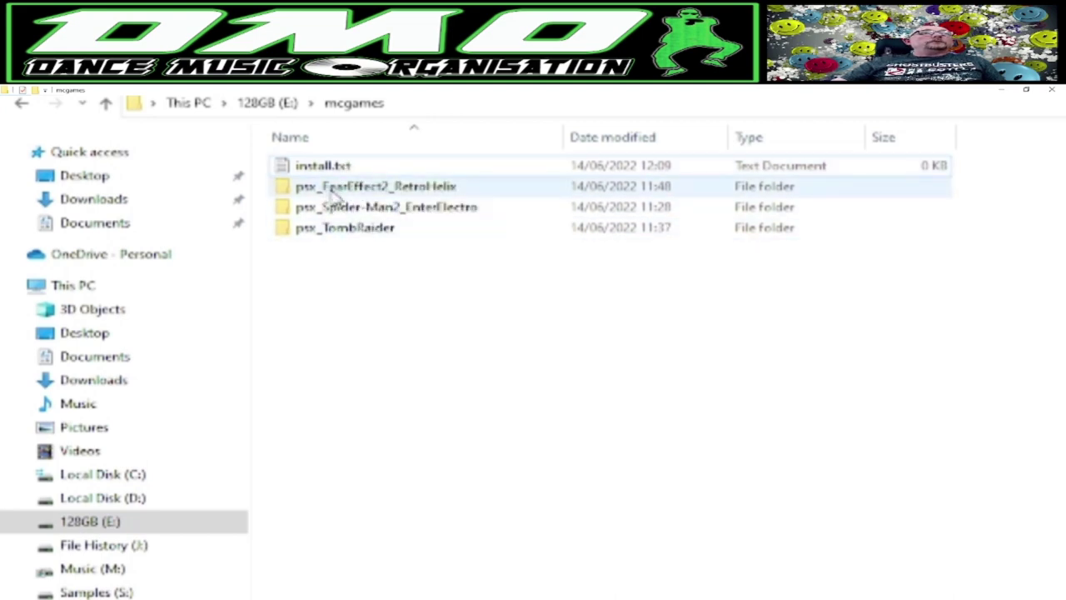
Check the contents of the Fear Effect 2, Spider-Man 2 and Tomb Raider folders inside mcgames on the E: drive.
double_click(356, 188)
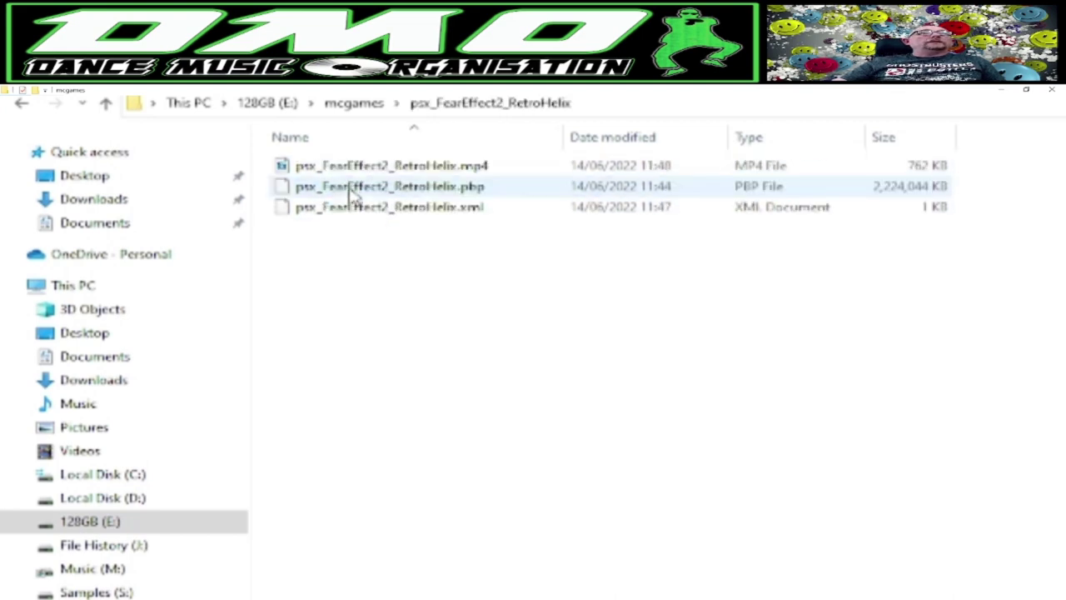
left_click(369, 105)
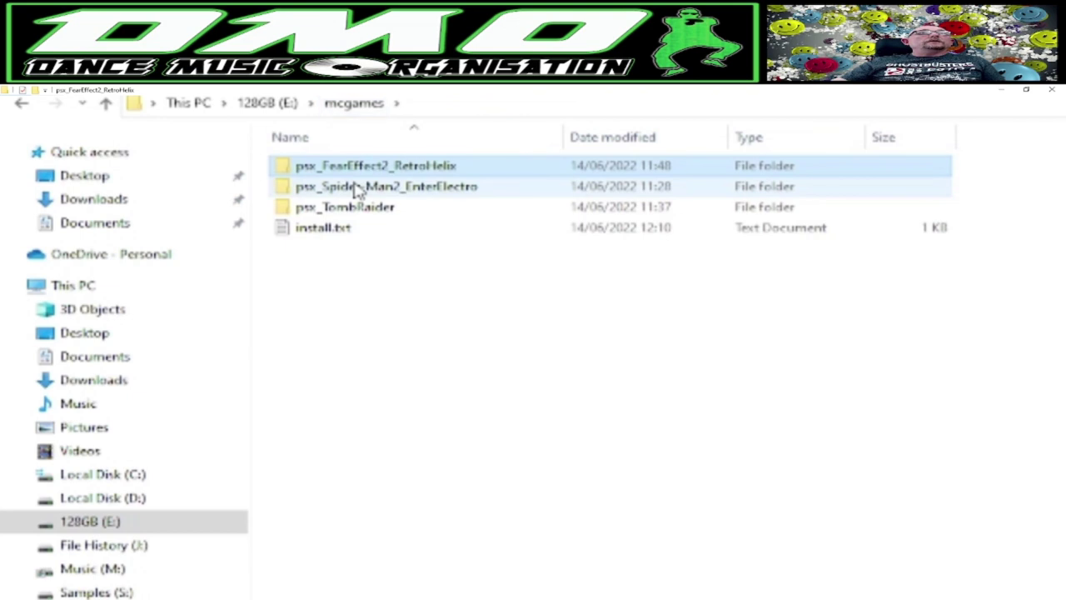
double_click(357, 185)
left_click(342, 106)
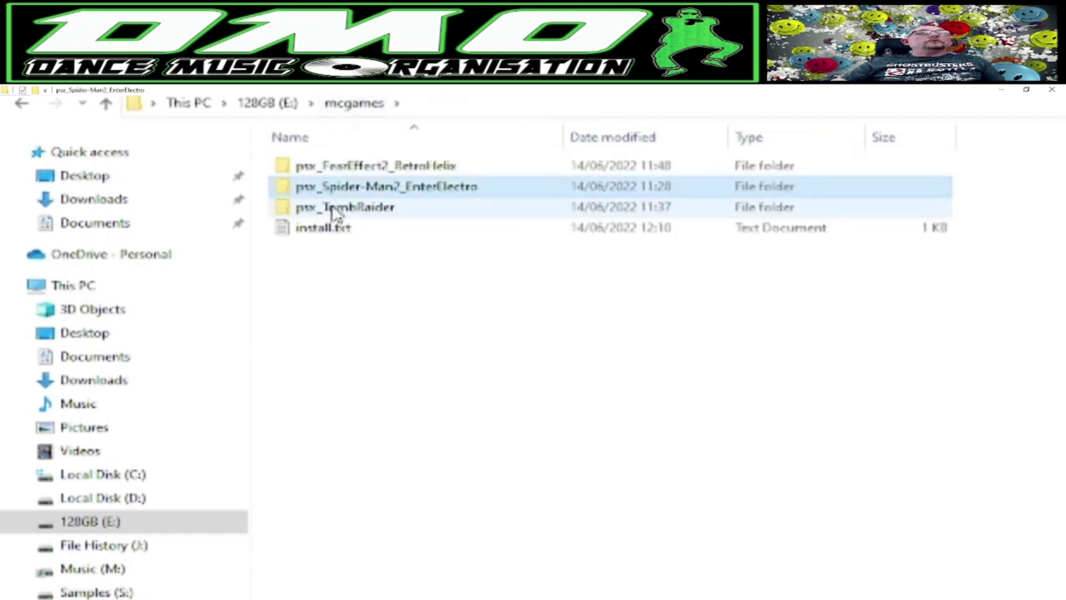
double_click(326, 213)
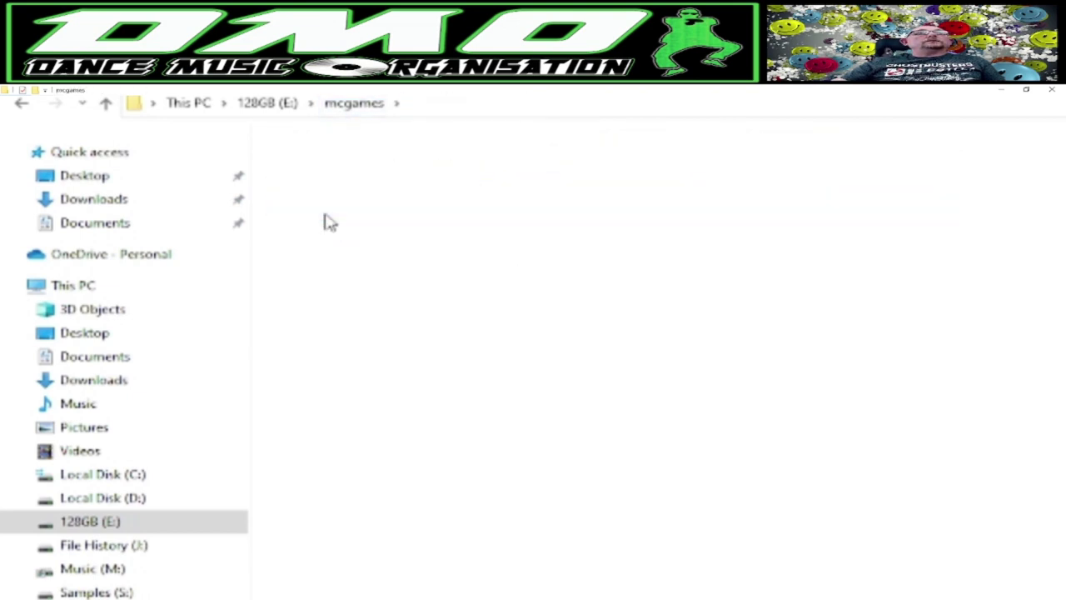
left_click(358, 107)
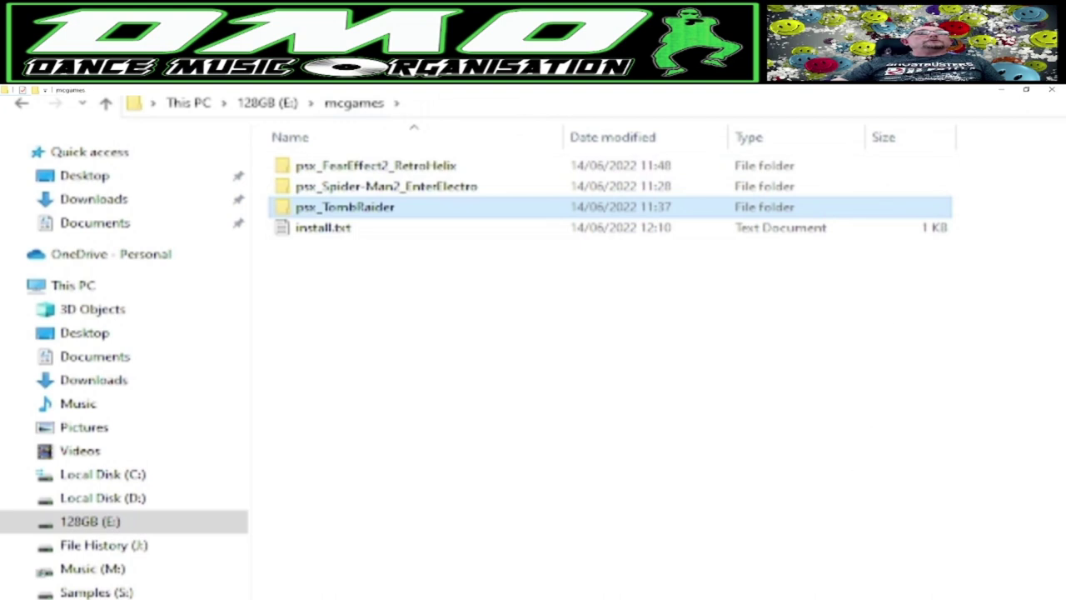